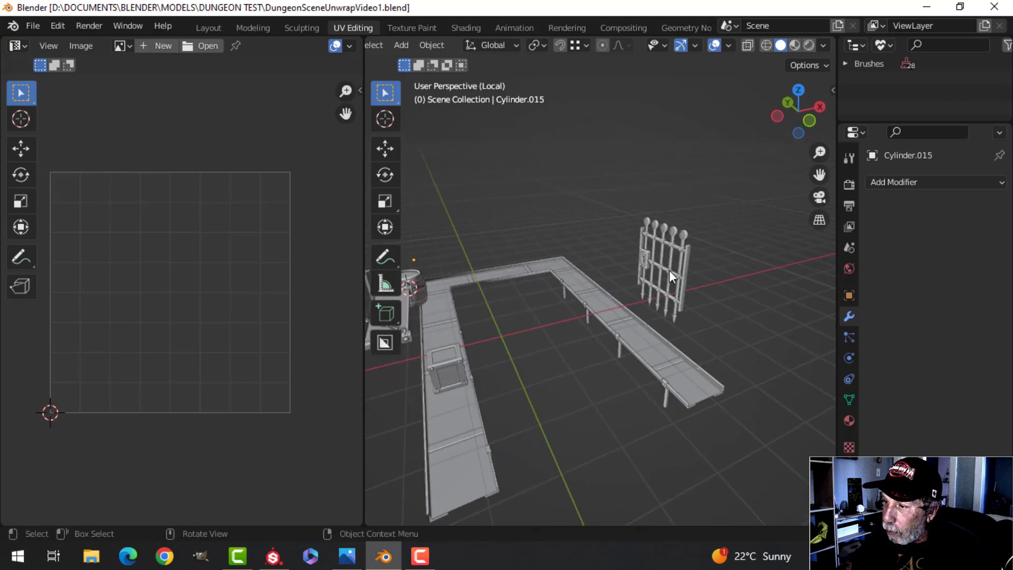
Step: Select the gate and display its assigned material
click(669, 270)
key(KP_Decimal)
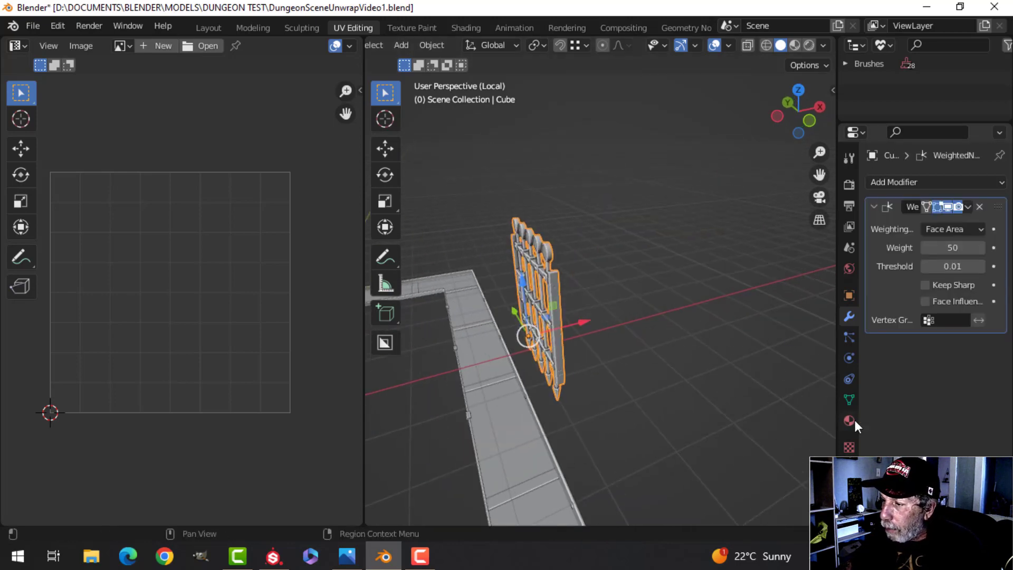
click(848, 420)
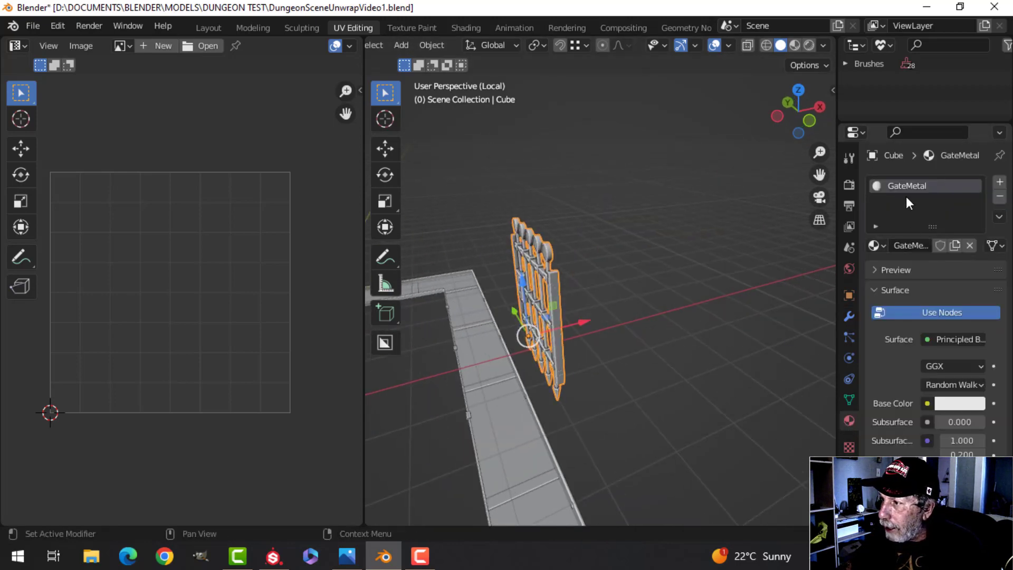
scroll(647, 294, up, 3)
mouse_move(647, 293)
middle_down()
mouse_move(679, 305)
mouse_move(652, 301)
middle_up()
scroll(678, 305, down, 2)
shift+middle_drag(652, 302, 619, 298)
Step: Examine the gate's UV layout and marked seams in Edit Mode
key(Tab)
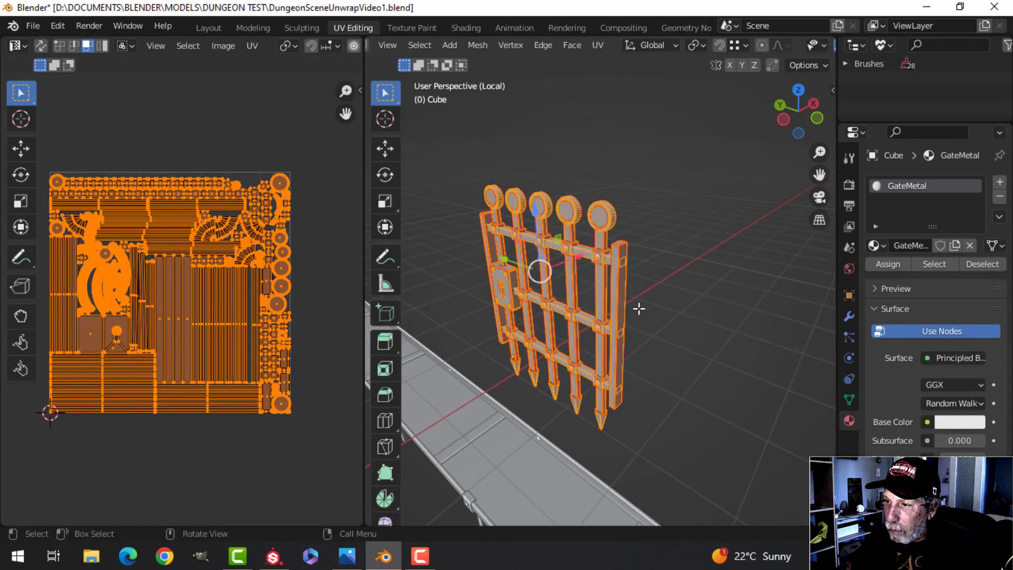
key(alt+a)
scroll(638, 306, up, 5)
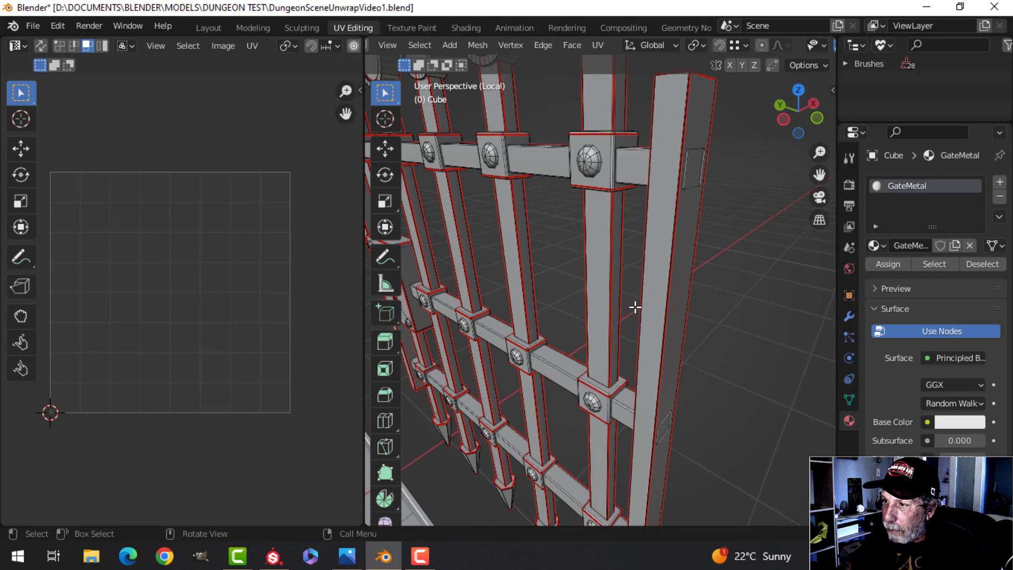
scroll(635, 308, down, 5)
middle_drag(635, 307, 644, 285)
scroll(609, 285, down, 2)
key(Tab)
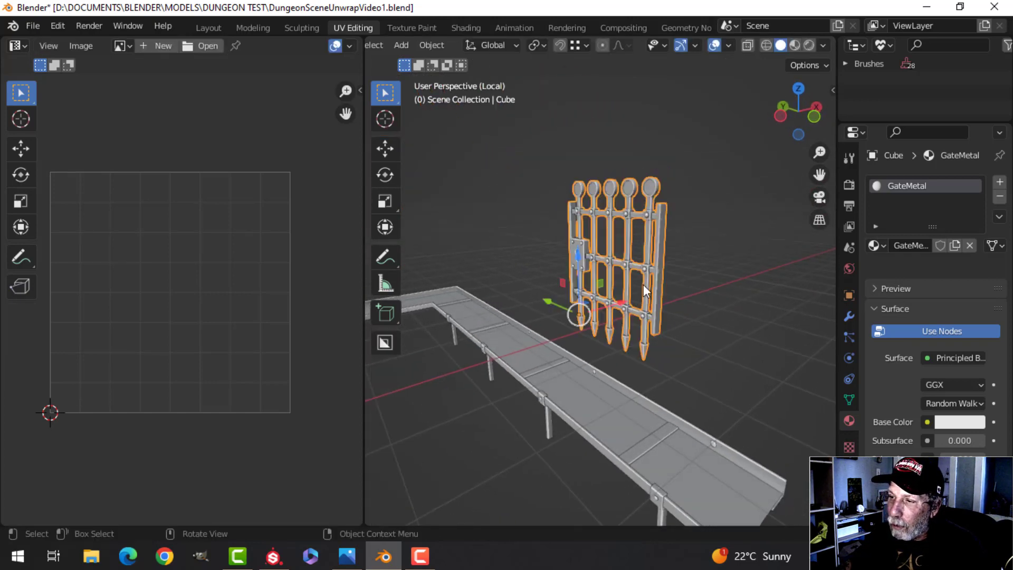
Step: Select the crate's metal frame and wooden panels in turn and check the material assigned to each
scroll(644, 285, down, 3)
key(alt+a)
shift+middle_drag(573, 295, 593, 250)
scroll(599, 325, up, 3)
shift+middle_drag(561, 378, 569, 352)
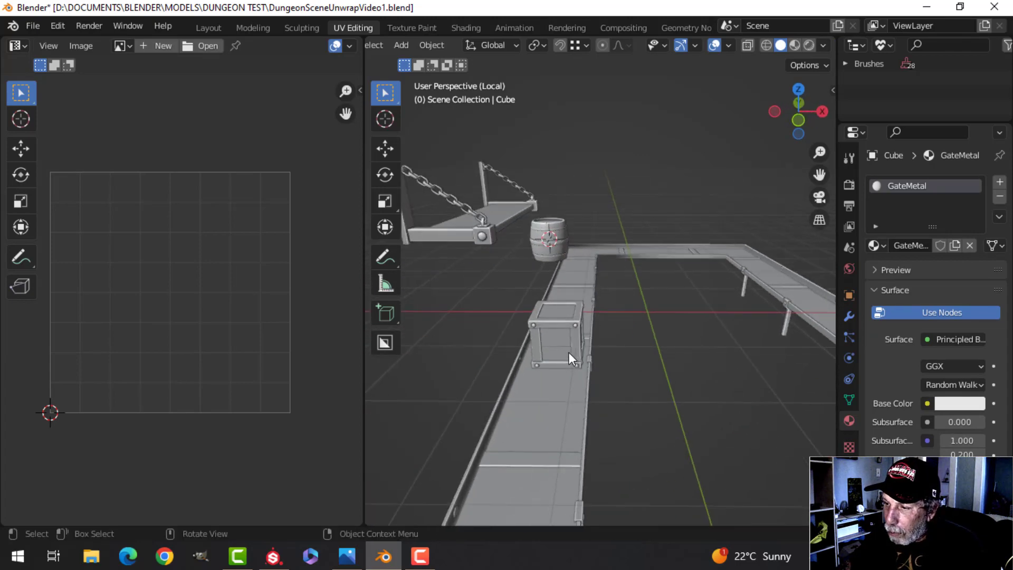
scroll(568, 350, up, 2)
click(543, 341)
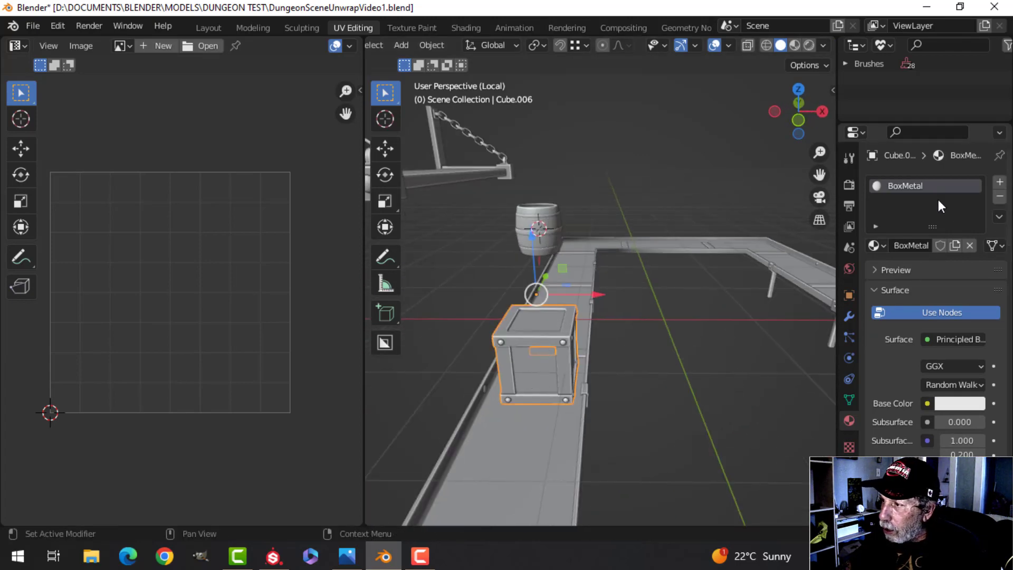
click(518, 379)
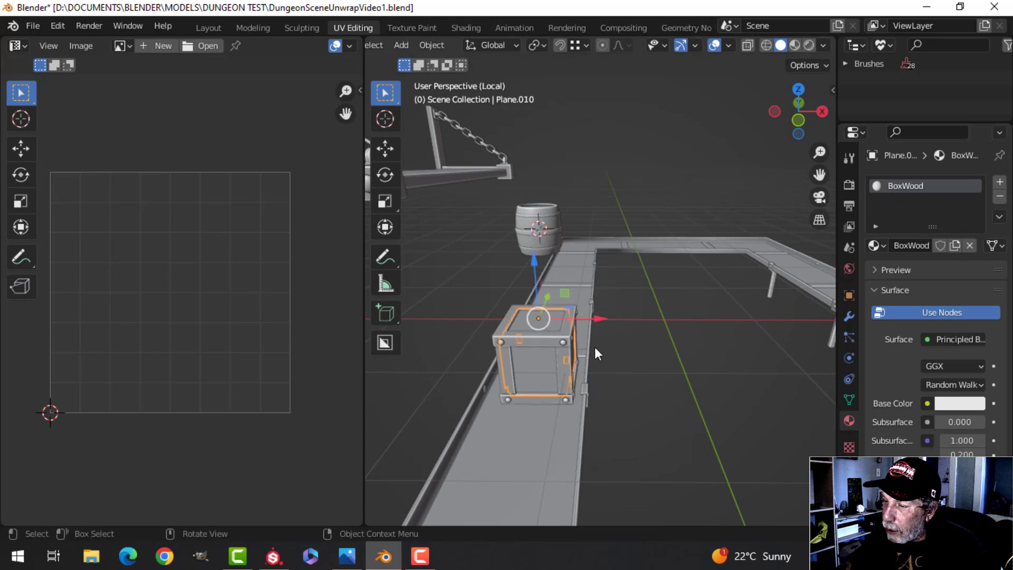
key(KP_Decimal)
scroll(623, 299, down, 4)
middle_drag(623, 299, 584, 287)
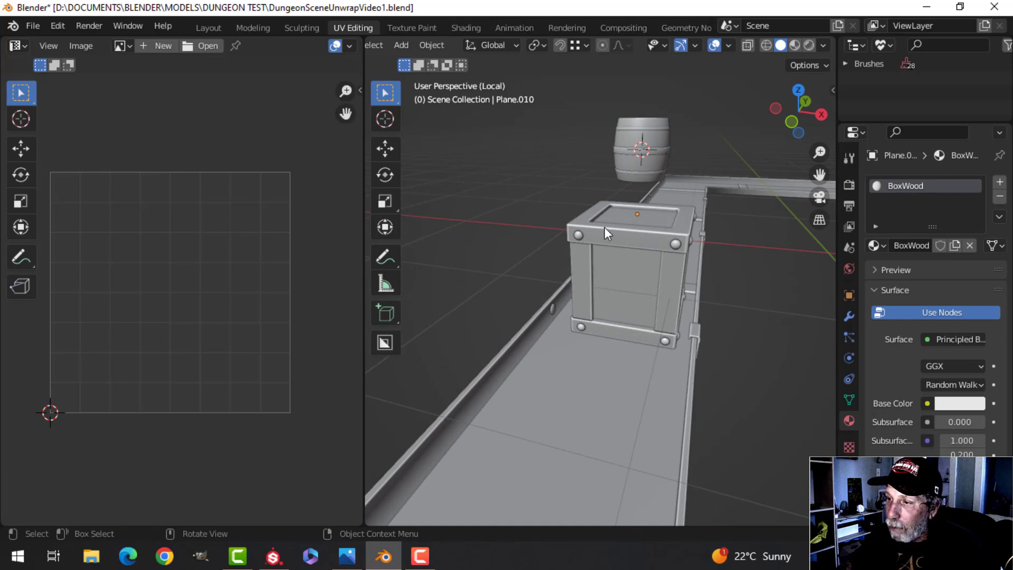
middle_drag(623, 303, 603, 283)
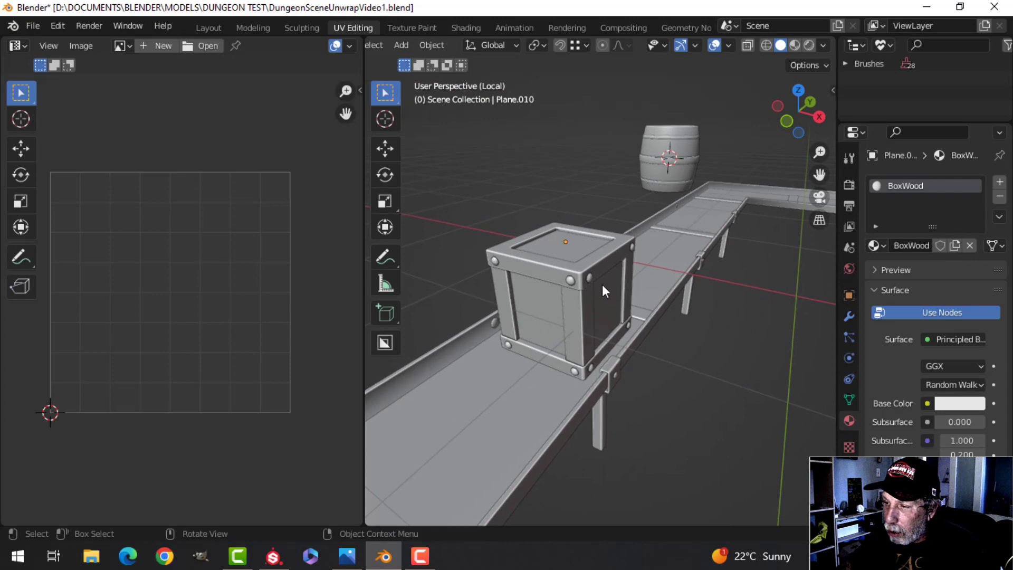
Step: Examine the UV layout of the crate's metal frame with all its faces selected in Edit Mode
click(553, 272)
key(Tab)
key(alt+a)
scroll(628, 282, up, 5)
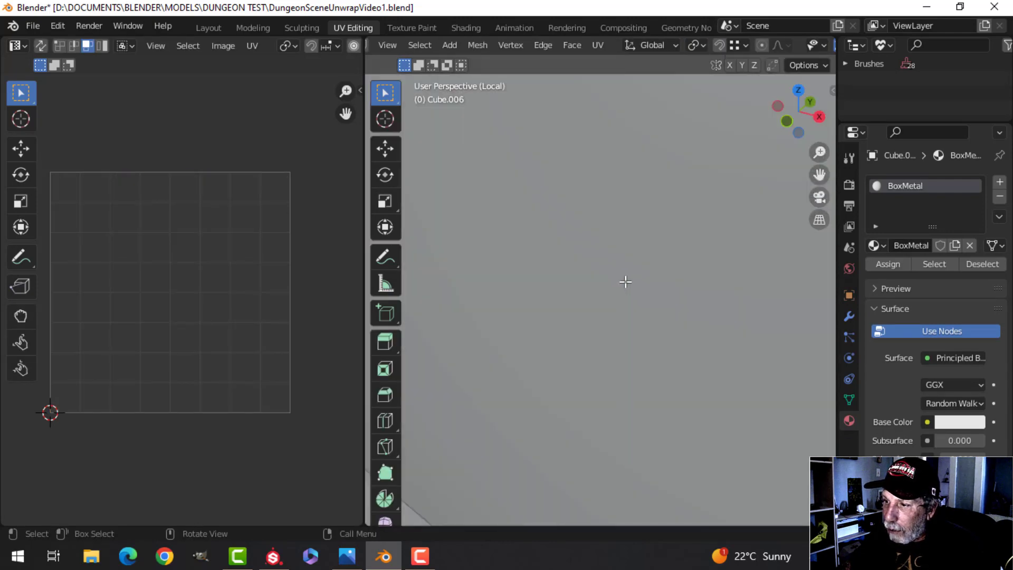
scroll(627, 282, down, 3)
key(Tab)
key(Tab)
key(a)
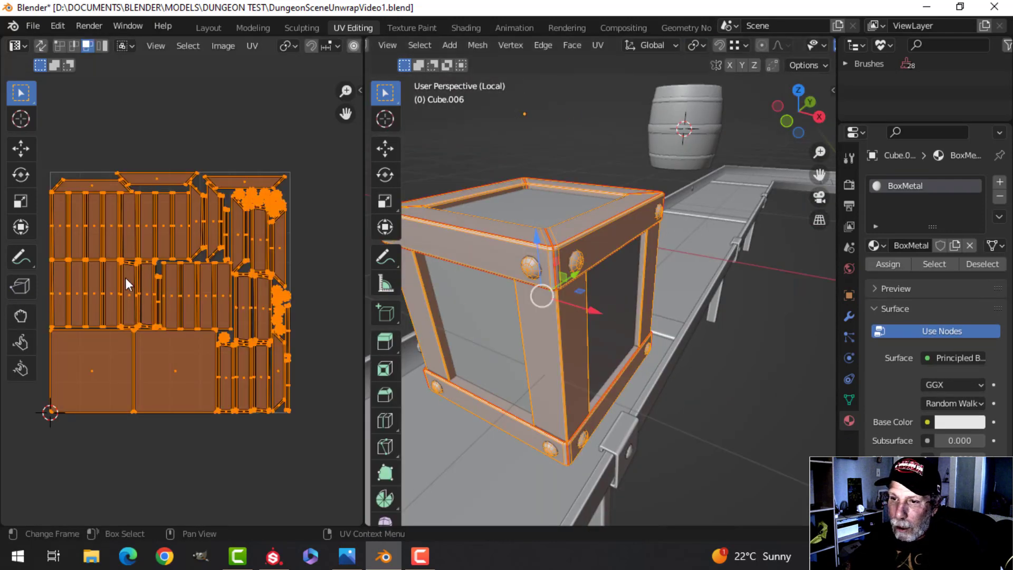
Step: Pack the UV islands of the crate's wooden panels into a single tile with UVPackmaster
key(Tab)
click(555, 318)
key(Tab)
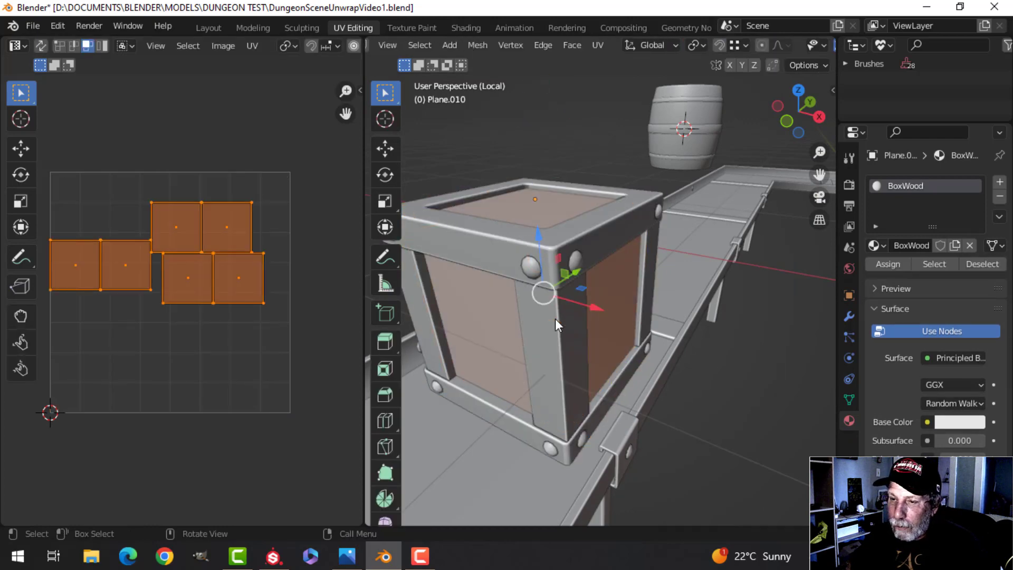
key(Tab)
key(Tab)
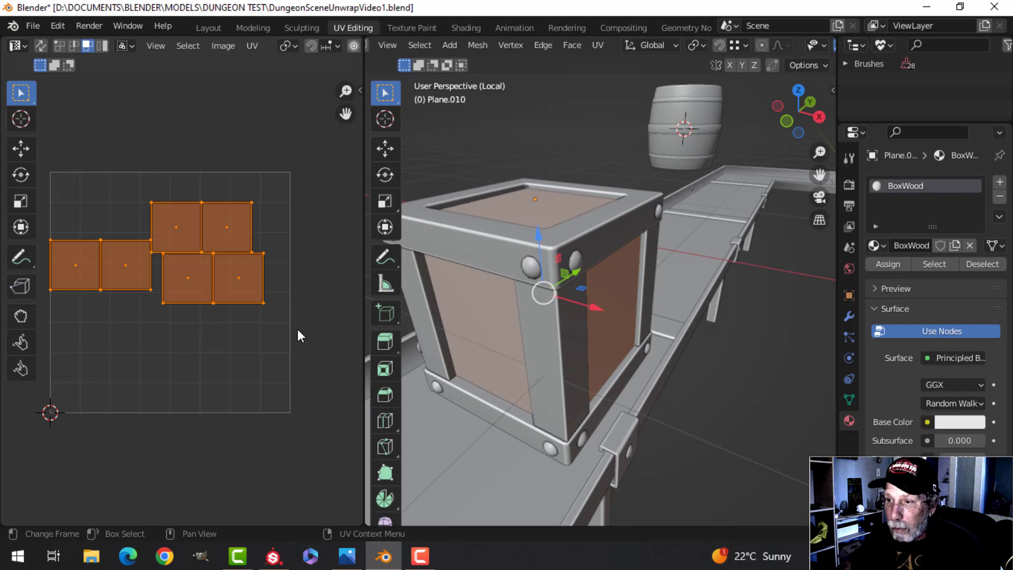
key(n)
click(264, 257)
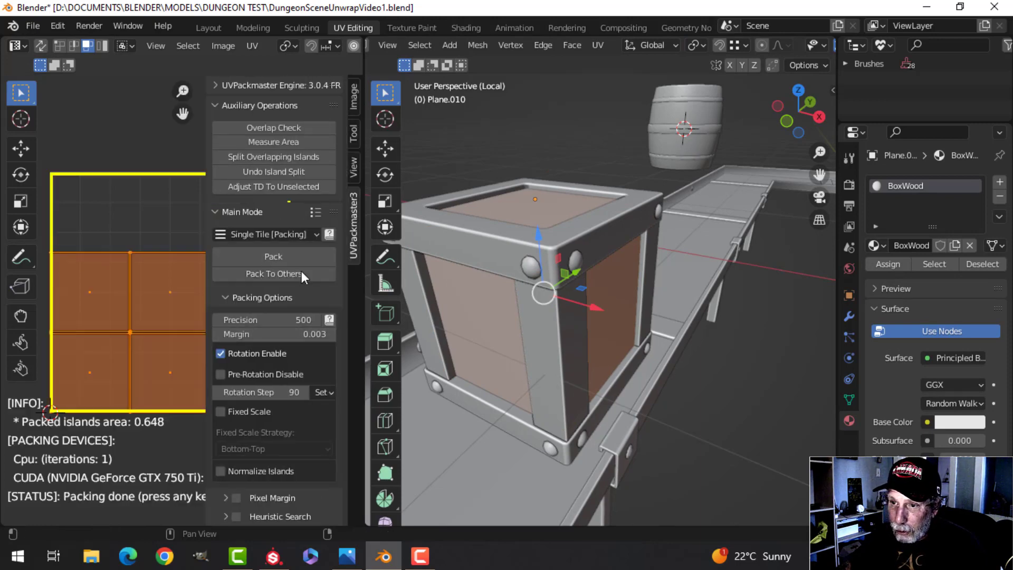
key(n)
key(Tab)
key(h)
Step: Select the barrel and check its materials and UV layout in Edit Mode
middle_drag(654, 266, 634, 270)
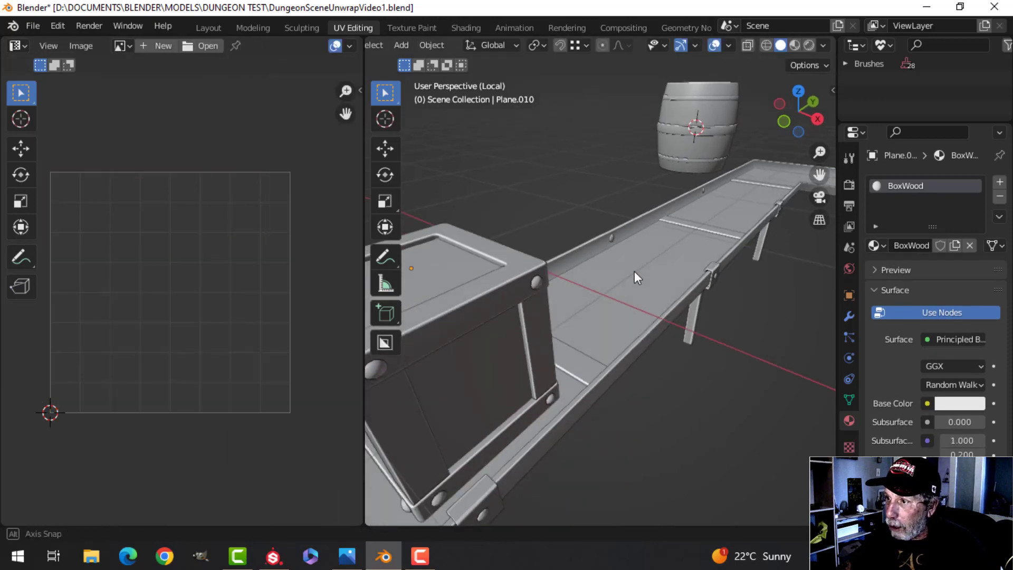
shift+middle_drag(686, 221, 560, 421)
scroll(659, 268, up, 4)
click(576, 254)
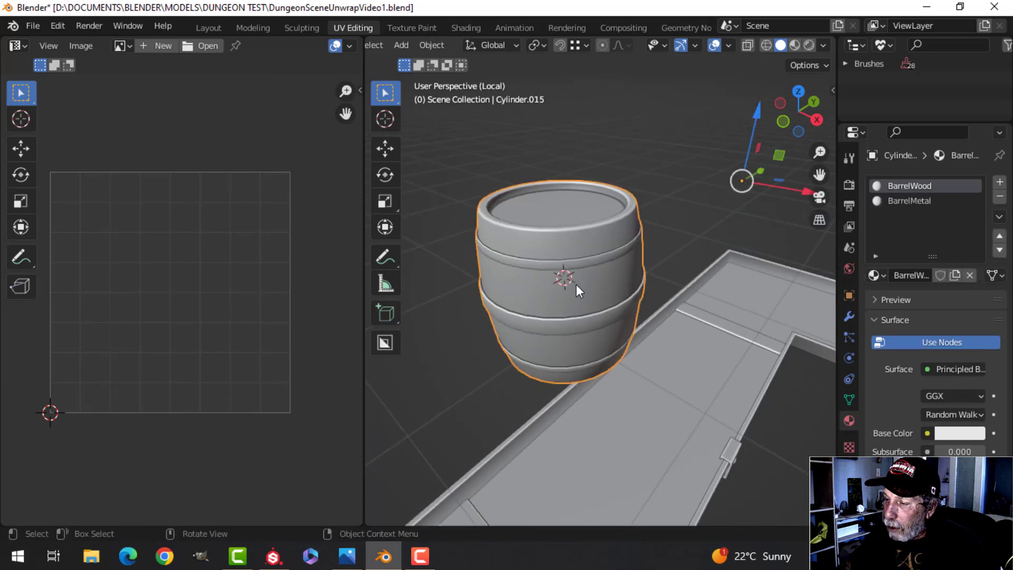
key(Tab)
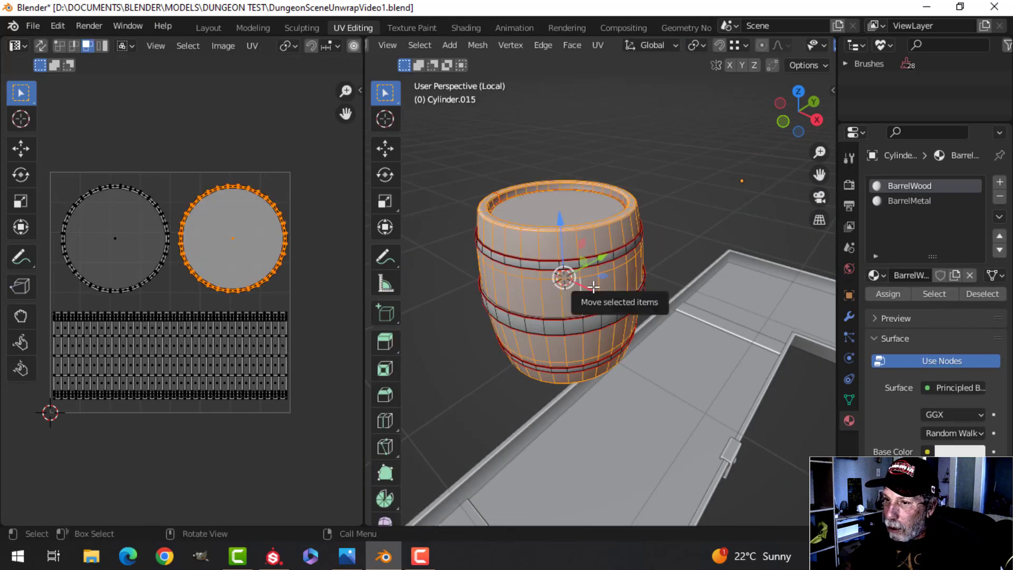
key(Tab)
Step: Clear the selection and look over the walkway, crate and barrel in the scene
scroll(593, 287, down, 3)
key(alt+a)
scroll(560, 295, down, 4)
shift+middle_drag(490, 314, 574, 296)
scroll(612, 275, down, 2)
shift+middle_drag(674, 287, 542, 357)
shift+middle_drag(826, 381, 635, 314)
scroll(679, 292, down, 2)
scroll(651, 303, up, 2)
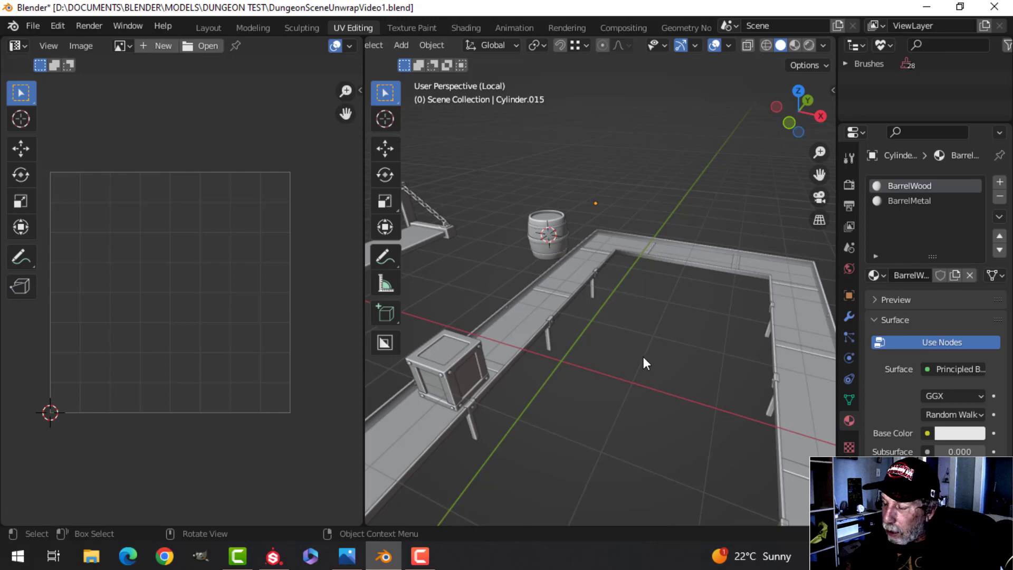
scroll(643, 357, down, 3)
mouse_move(574, 327)
shift+middle_down()
mouse_move(552, 295)
mouse_move(561, 318)
mouse_move(591, 330)
shift+middle_up()
scroll(561, 319, up, 3)
scroll(591, 330, up, 2)
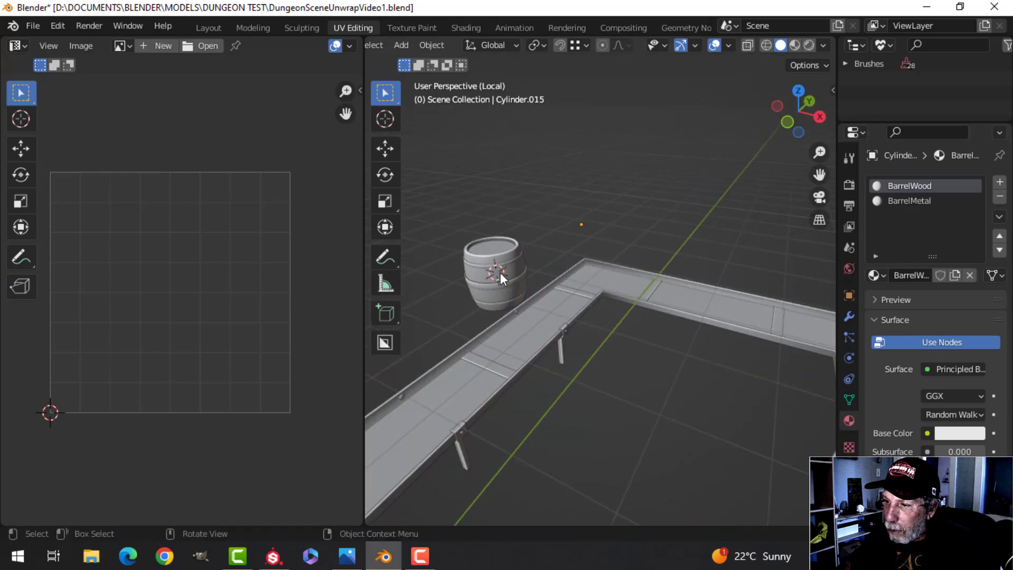
Step: Hide every object except the barrel and frame it in the view
click(500, 272)
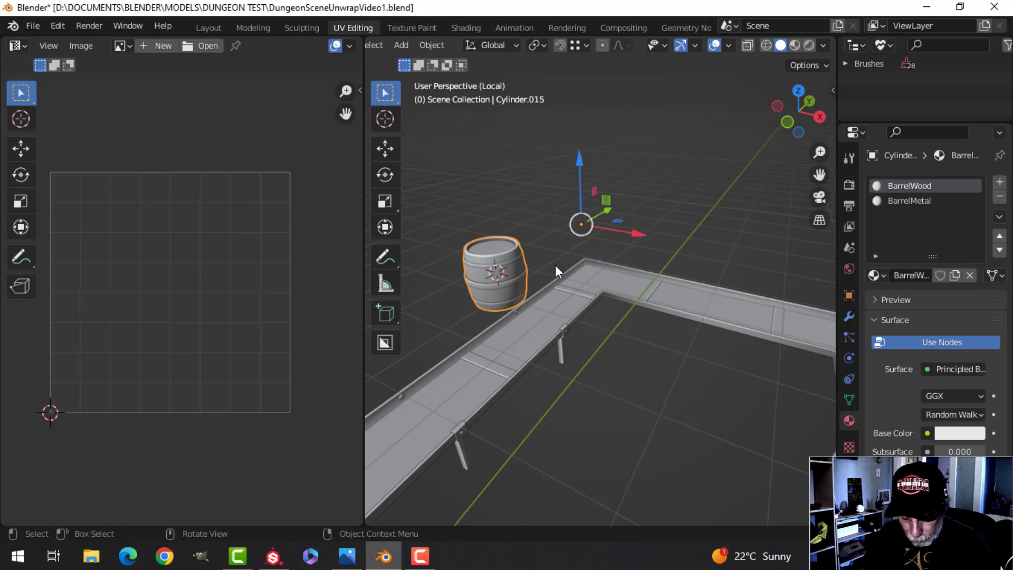
key(shift+h)
scroll(538, 273, up, 4)
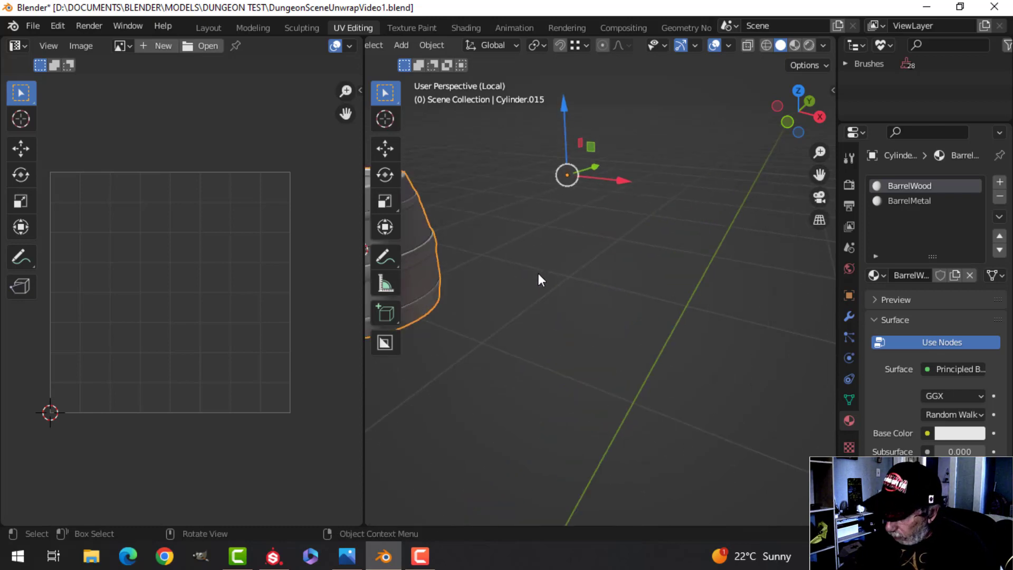
key(KP_Decimal)
scroll(535, 276, down, 4)
middle_drag(535, 276, 509, 284)
shift+click(624, 311)
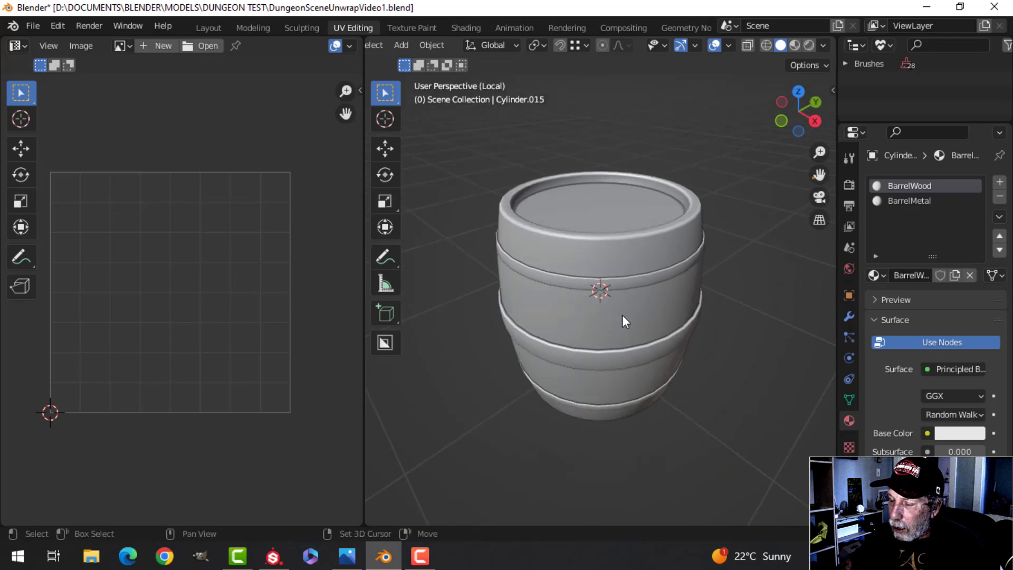
Step: Inspect the isolated barrel's seams and UV islands from several sides in Edit Mode
scroll(574, 271, down, 3)
click(581, 287)
key(Tab)
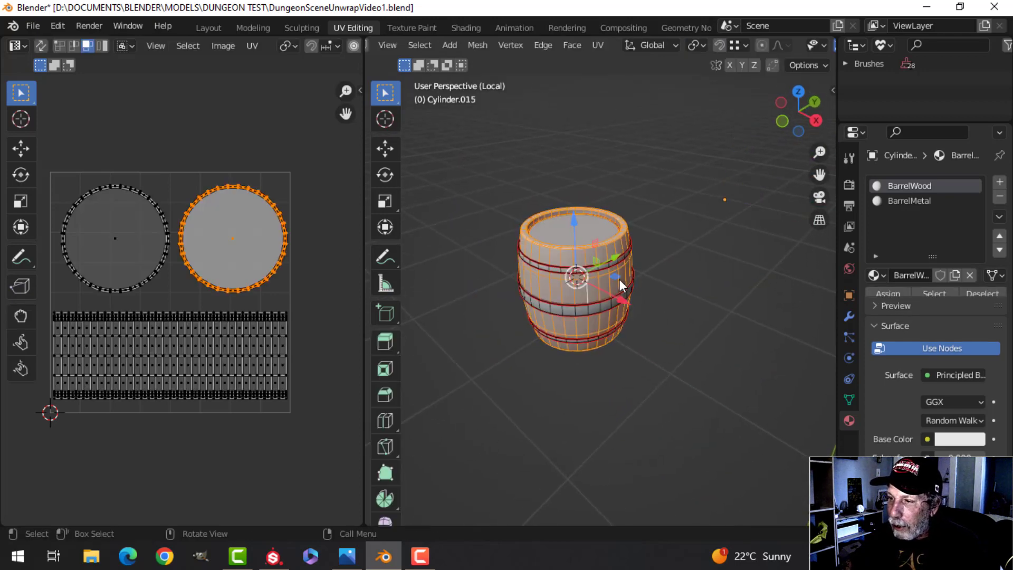
scroll(621, 286, up, 2)
middle_drag(621, 283, 654, 270)
scroll(569, 274, down, 1)
middle_drag(568, 274, 656, 300)
key(Tab)
Step: Export only the selected barrel as FBX to the EXPORT\DUNGEON folder, overwriting Barrel.fbx
scroll(612, 283, down, 3)
click(632, 283)
click(610, 286)
scroll(608, 287, up, 3)
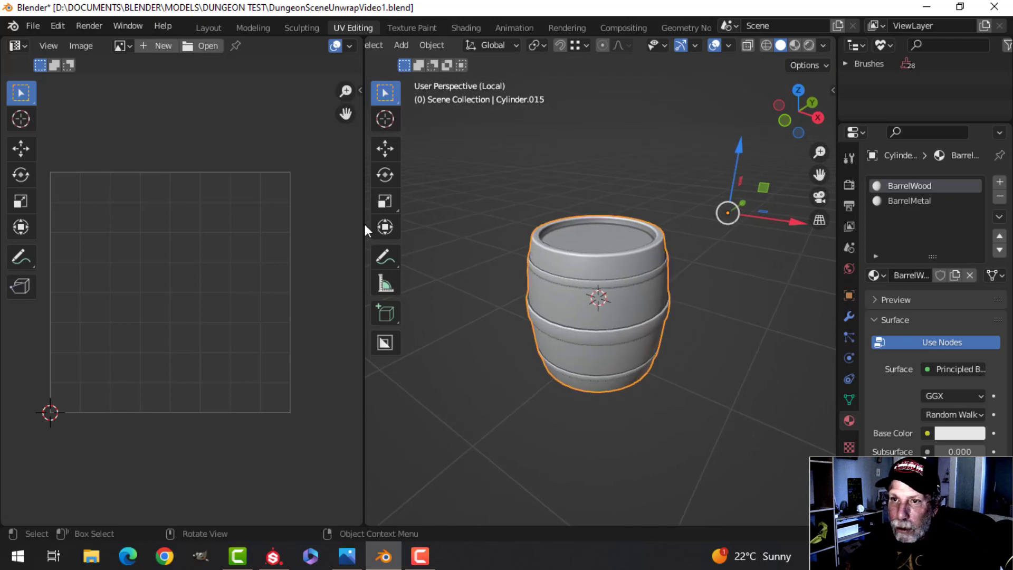
click(32, 27)
mouse_move(82, 242)
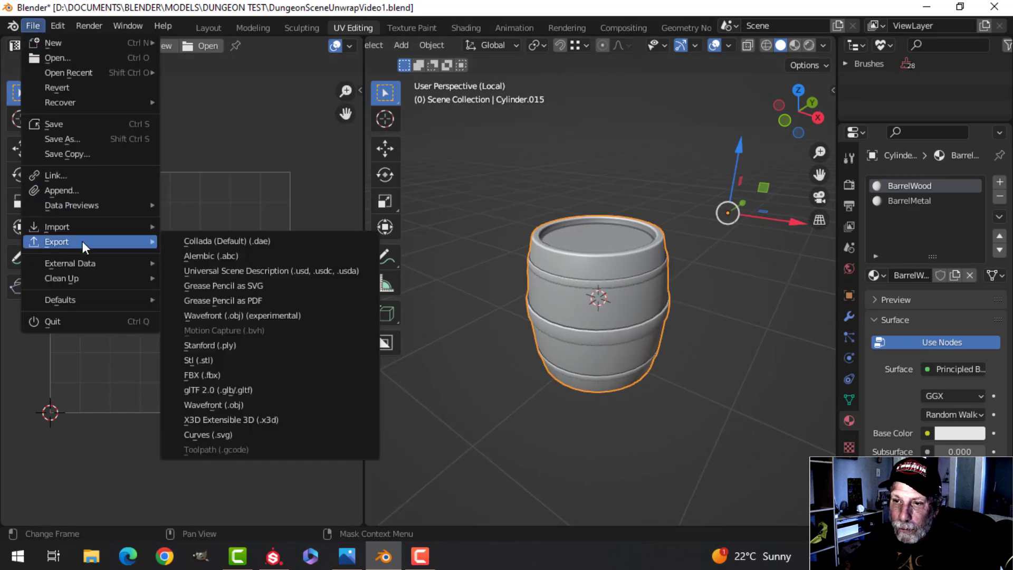
click(213, 375)
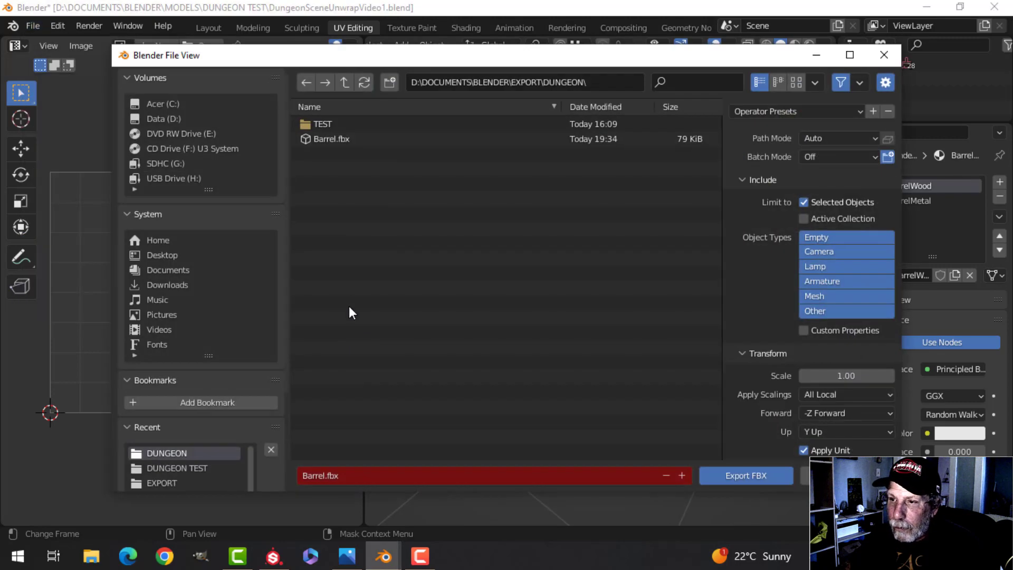
click(325, 140)
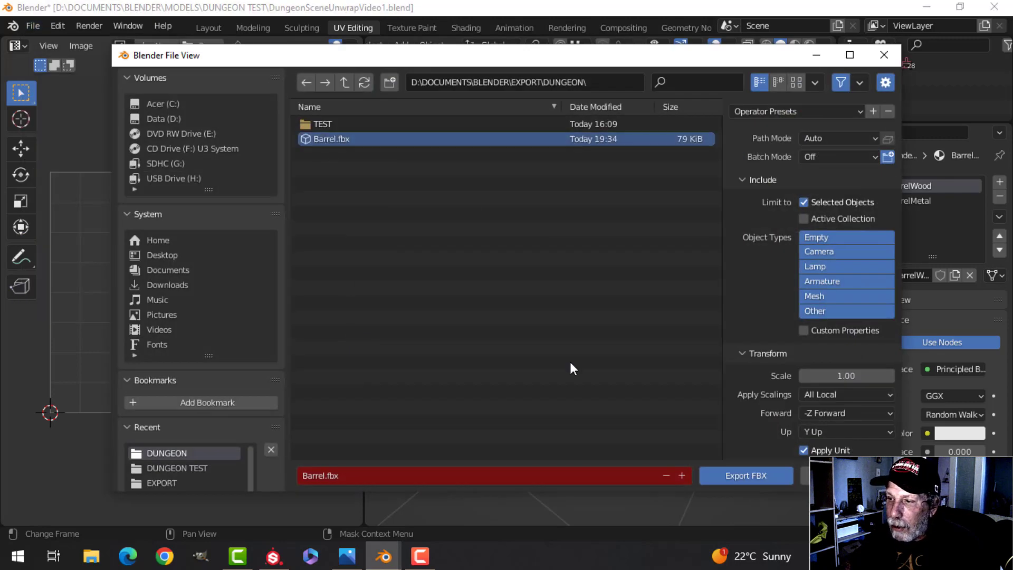
click(742, 477)
Step: Switch to Substance Painter and start a new project with the normal map format set to OpenGL
click(278, 562)
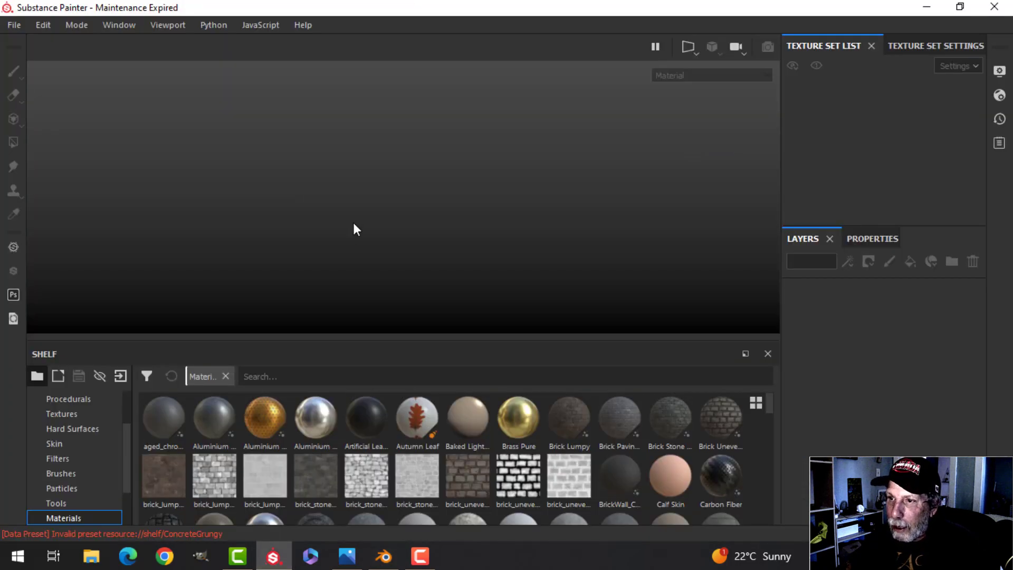
click(14, 24)
click(24, 38)
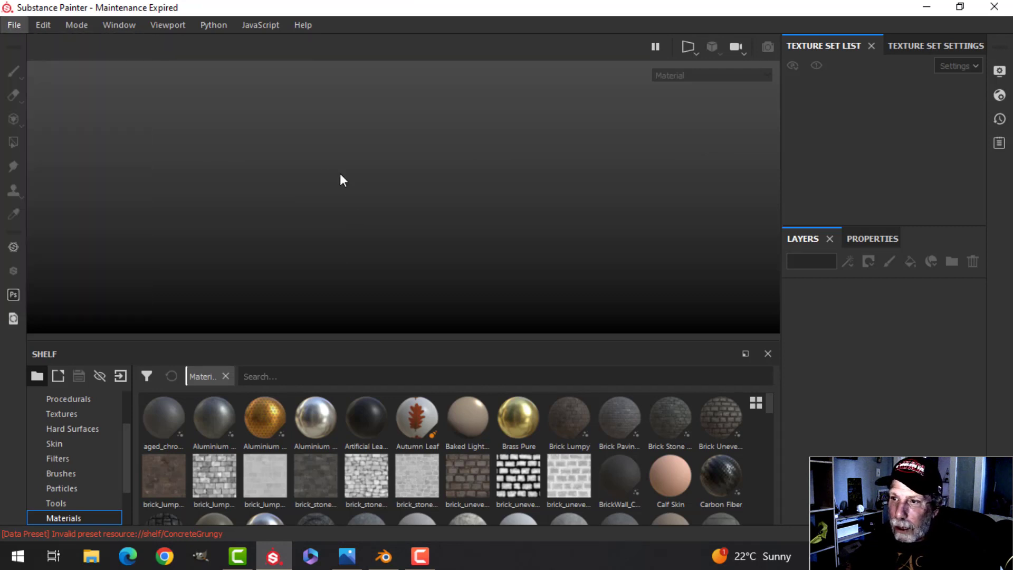
click(426, 138)
click(426, 157)
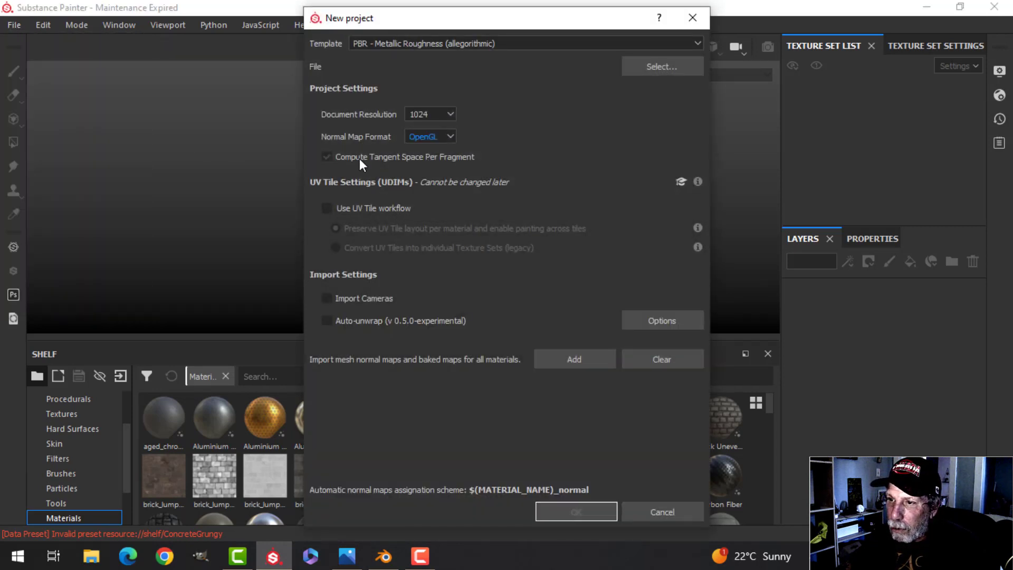
Step: Choose Barrel.fbx from the EXPORT/DUNGEON folder as the new project's mesh
click(630, 70)
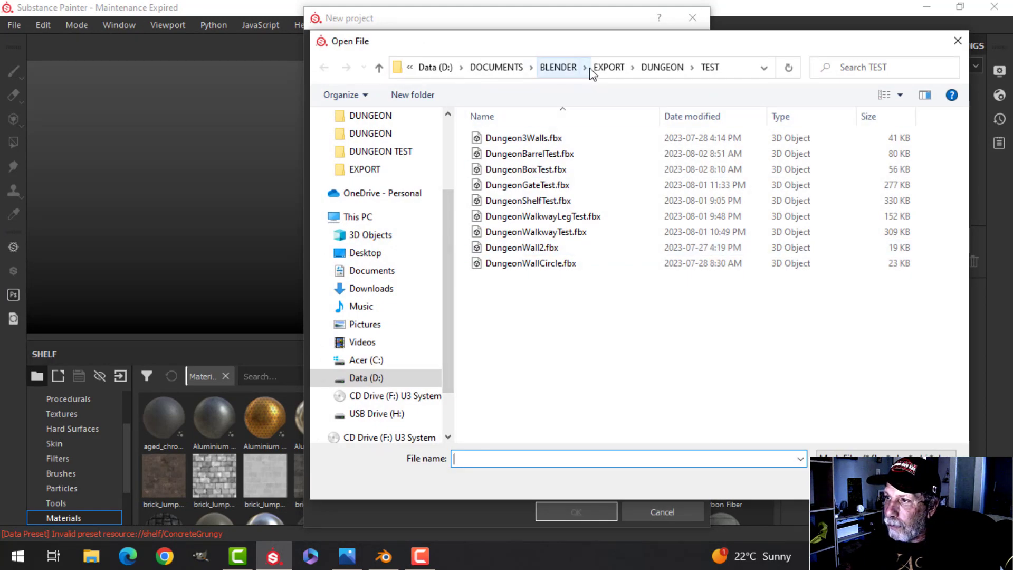
click(608, 69)
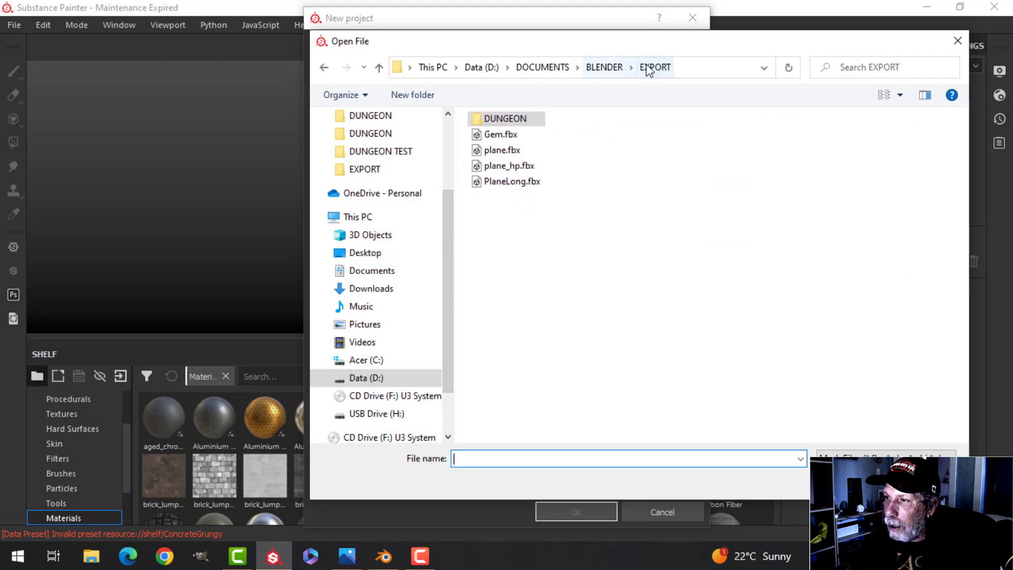
double_click(508, 119)
click(515, 154)
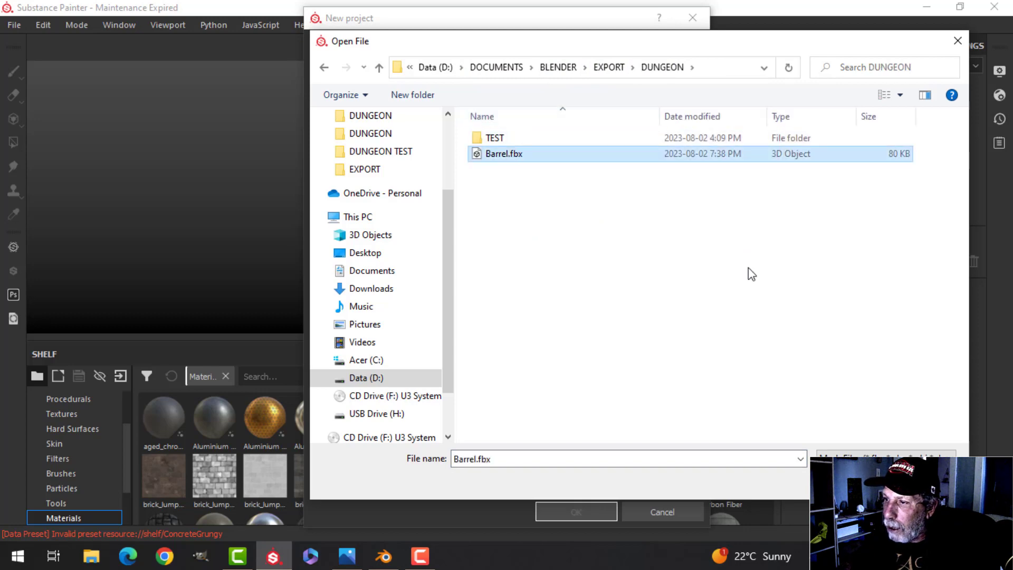
key(Return)
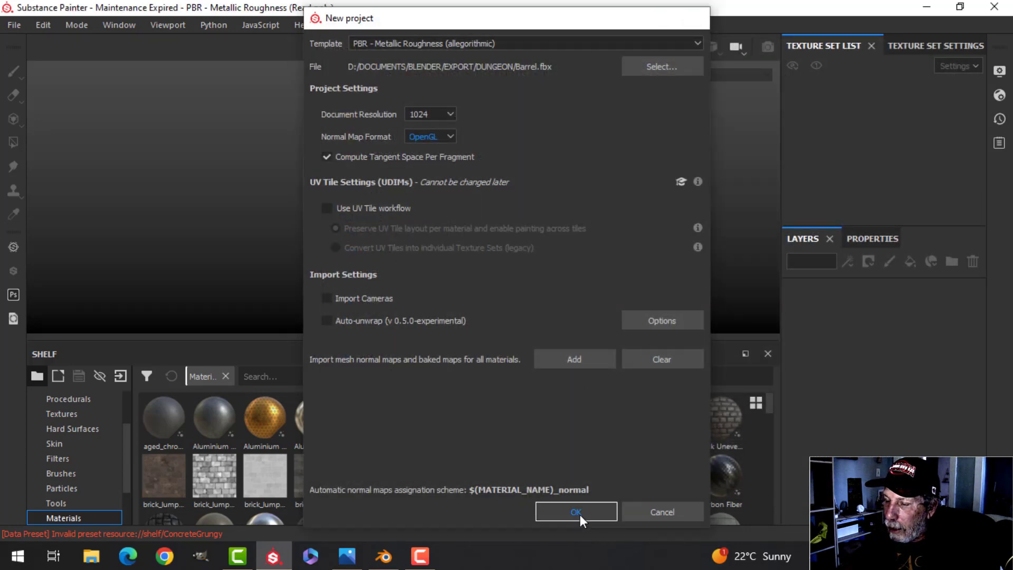
Step: Create the project and bake every mesh map except ID for both barrel texture sets at an output size of 2048
click(580, 515)
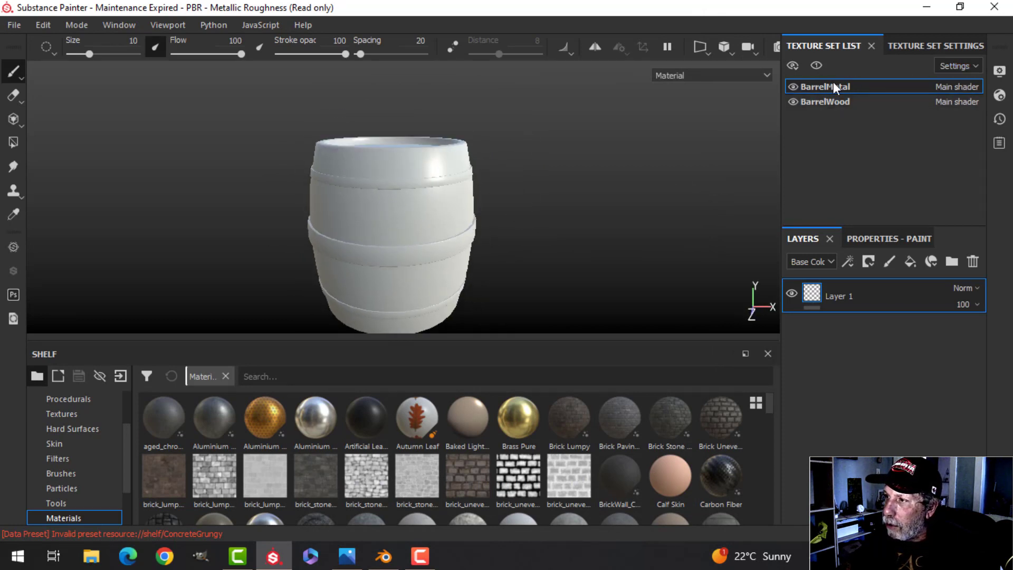
click(944, 49)
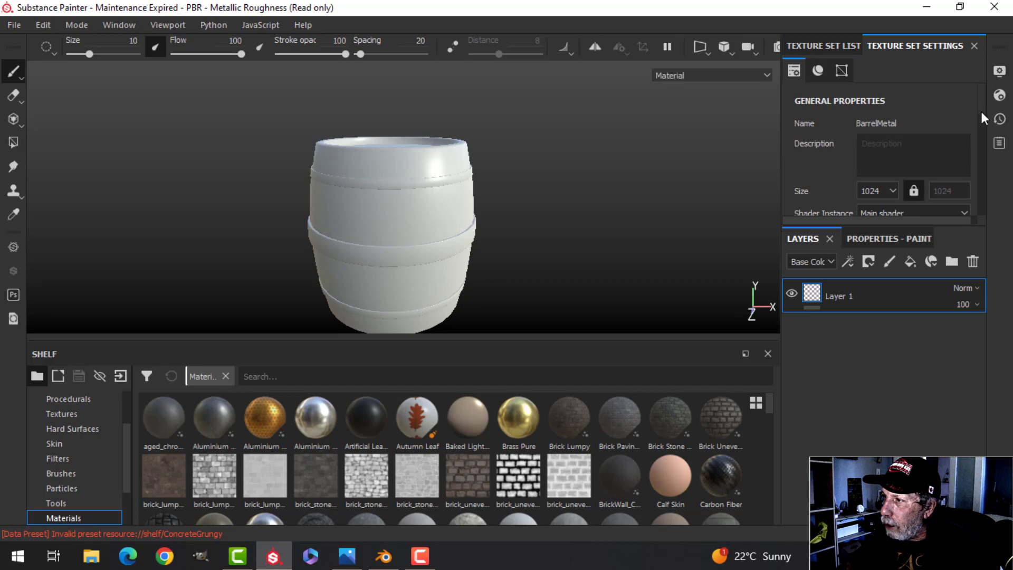
drag(981, 109, 985, 188)
click(929, 158)
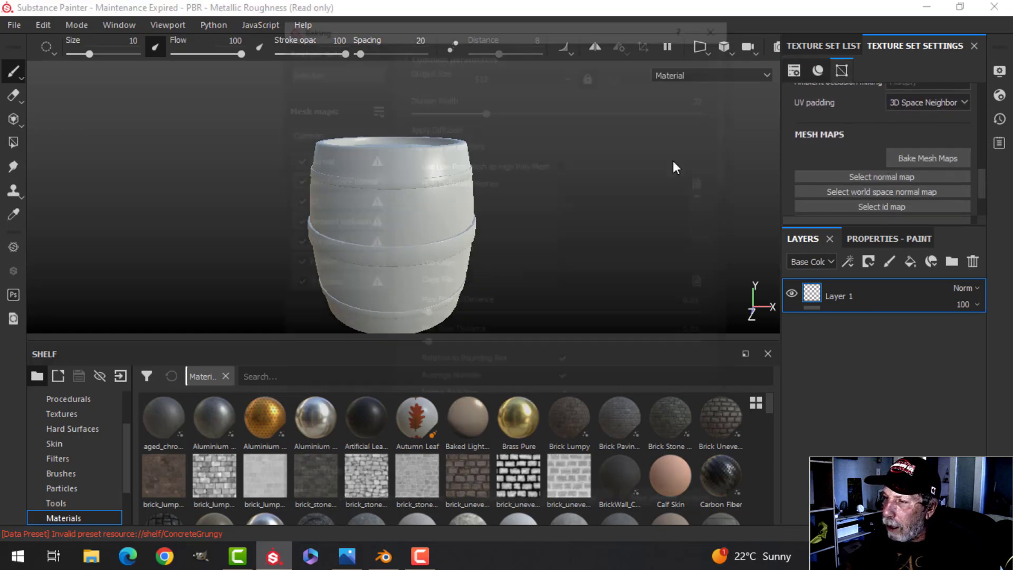
click(511, 77)
click(497, 139)
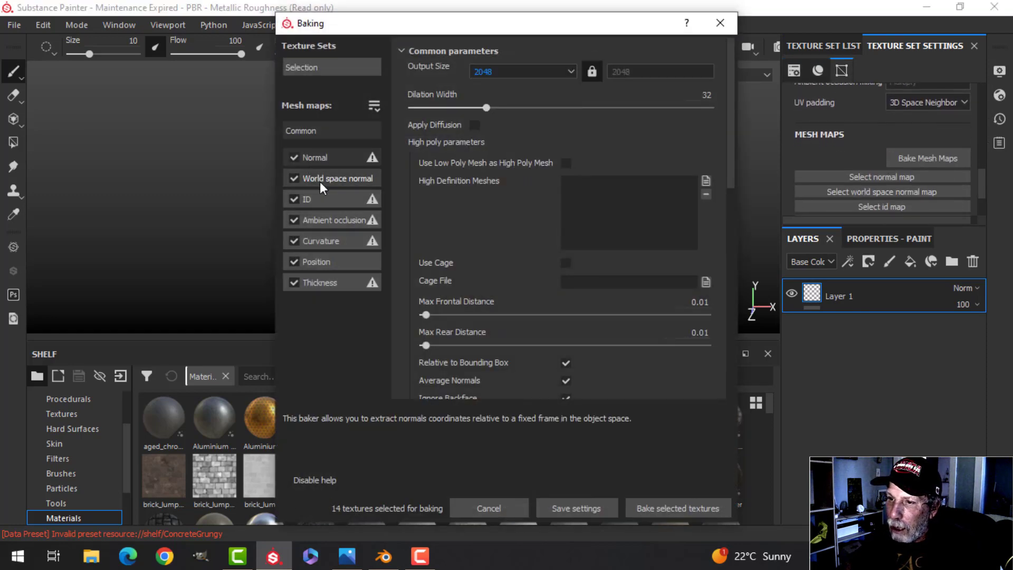
click(294, 198)
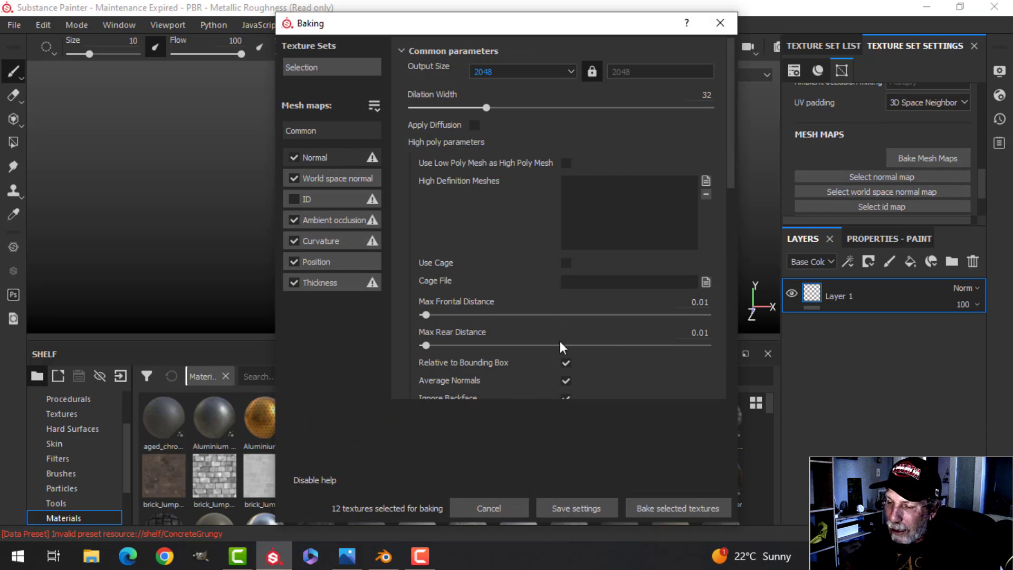
click(656, 511)
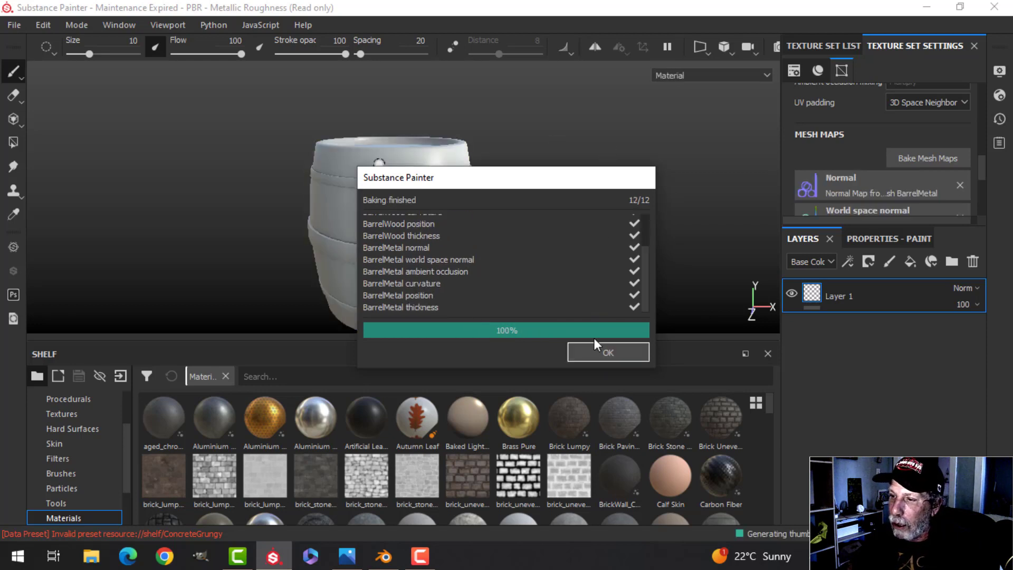
click(594, 343)
Step: Delete the default Layer 1 from the BarrelMetal texture set
alt+drag(541, 287, 533, 241)
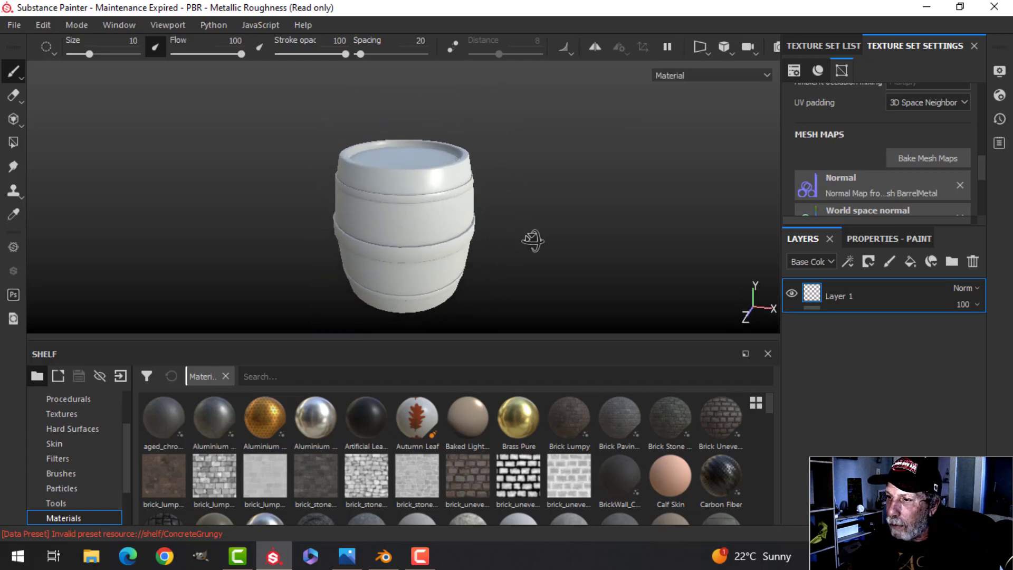
click(973, 261)
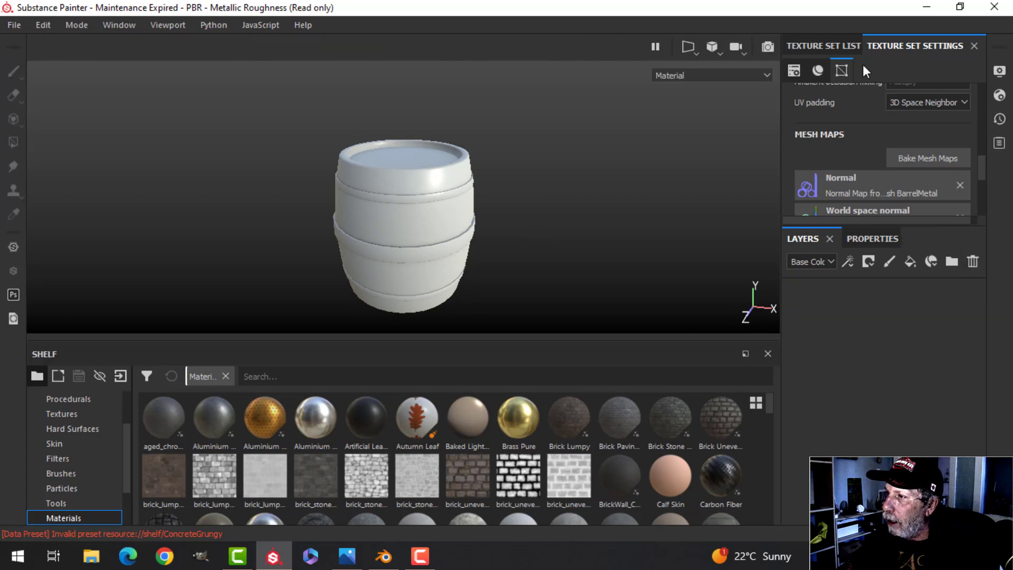
click(836, 46)
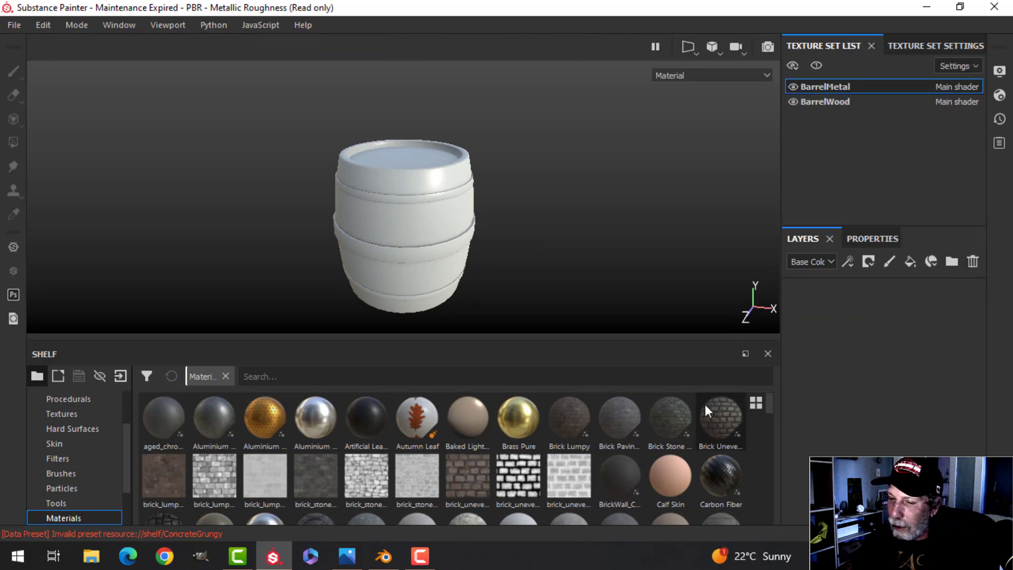
Step: Search the smart materials for "dun" and add MetalDungeon to the BarrelMetal layer stack
scroll(61, 506, down, 1)
click(74, 488)
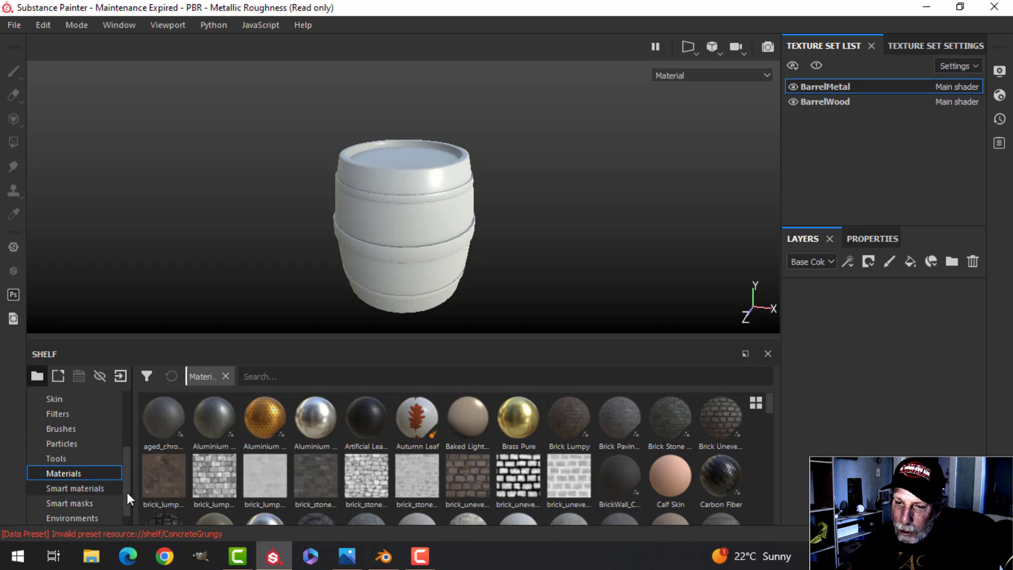
click(290, 376)
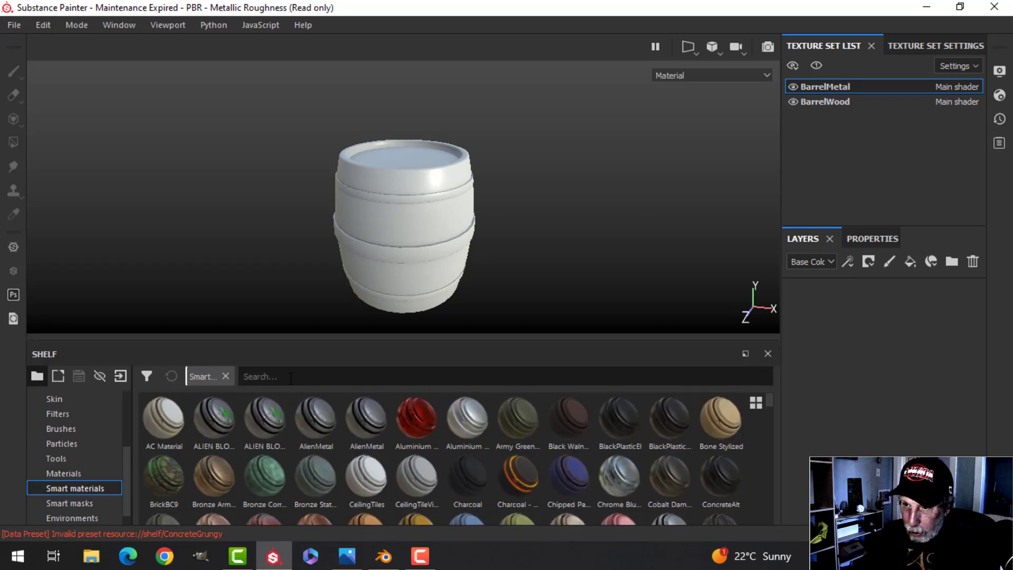
text(dun)
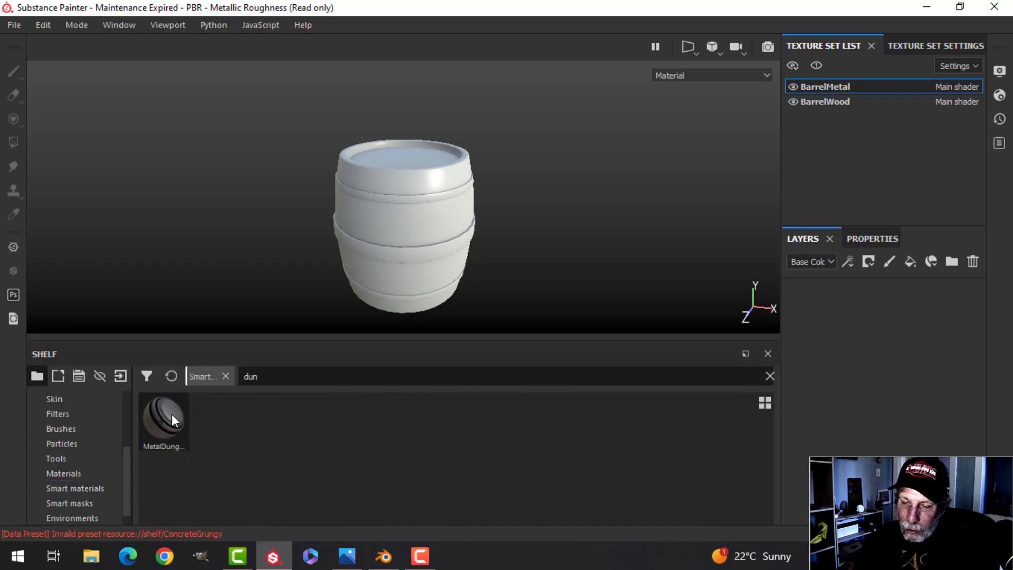
mouse_move(172, 414)
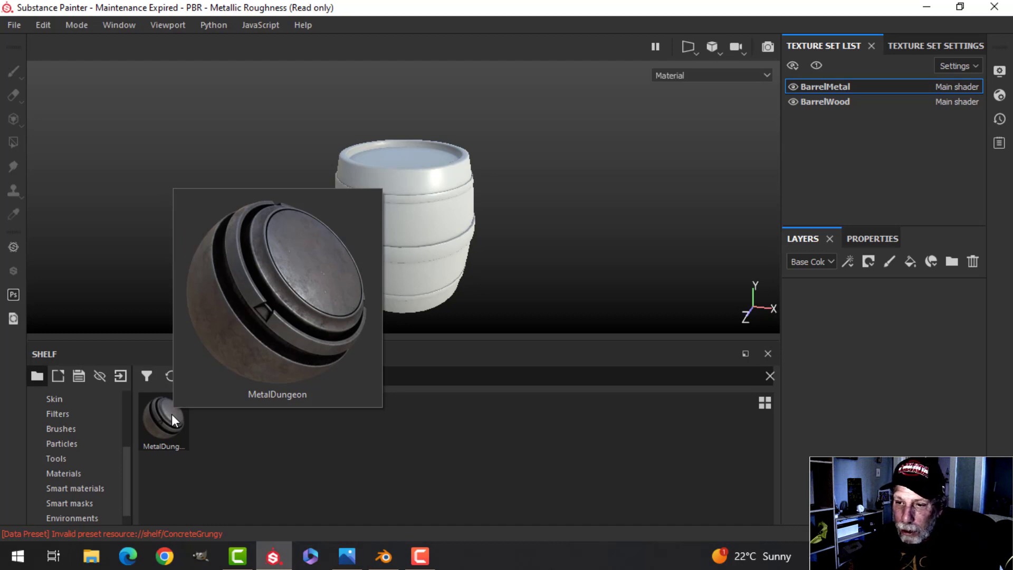
drag(172, 414, 865, 355)
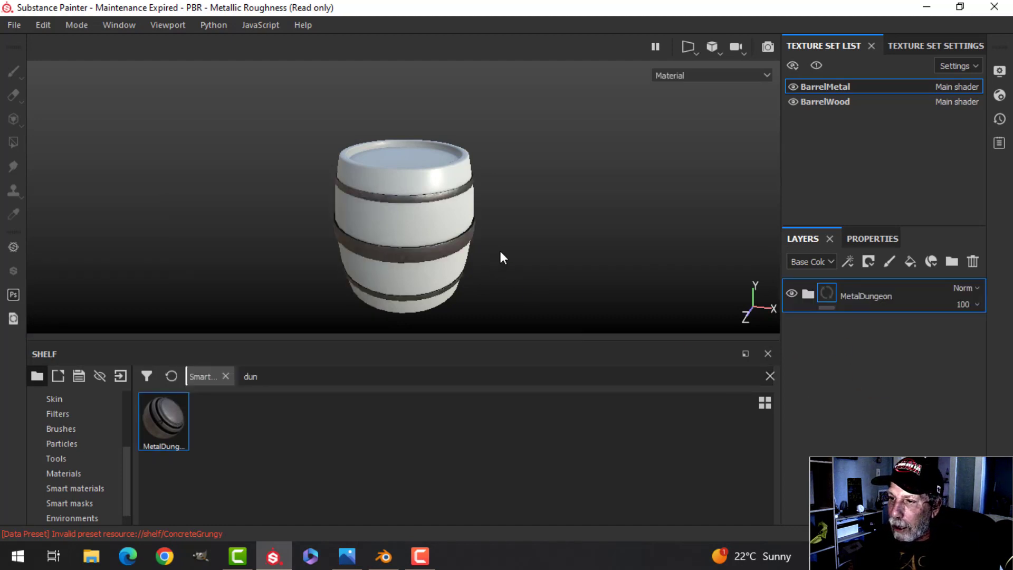
Step: Expand the MetalDungeon group and hide its dirt, edges, Rust Fine and scratches layers, leaving only base metal shown
scroll(499, 248, up, 6)
scroll(524, 240, down, 5)
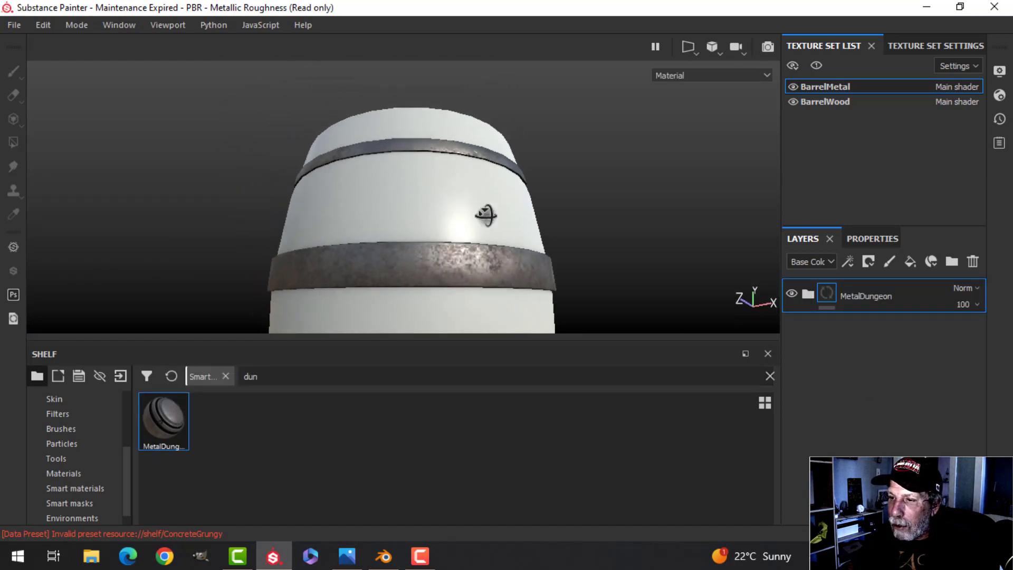
click(808, 293)
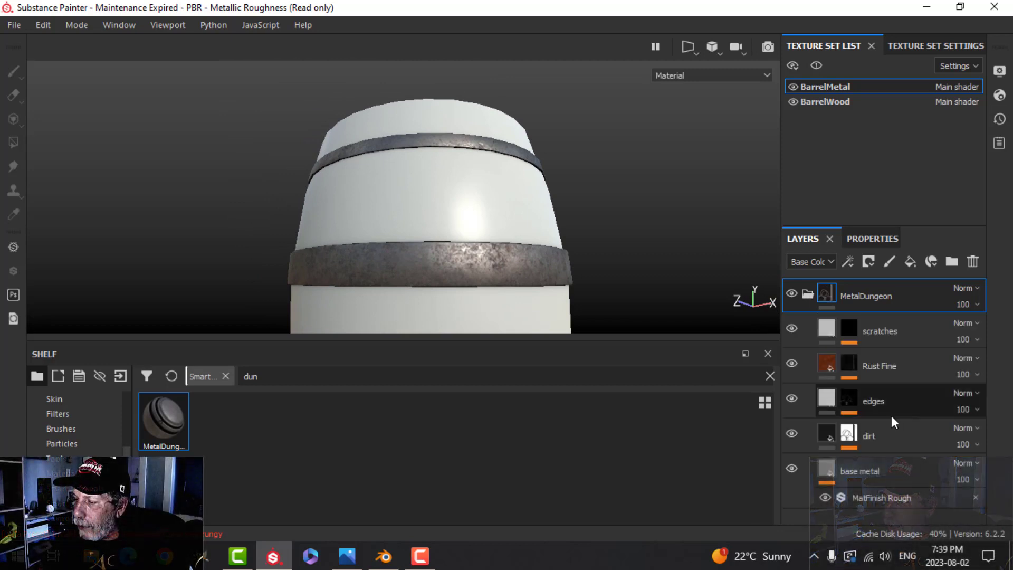
click(861, 472)
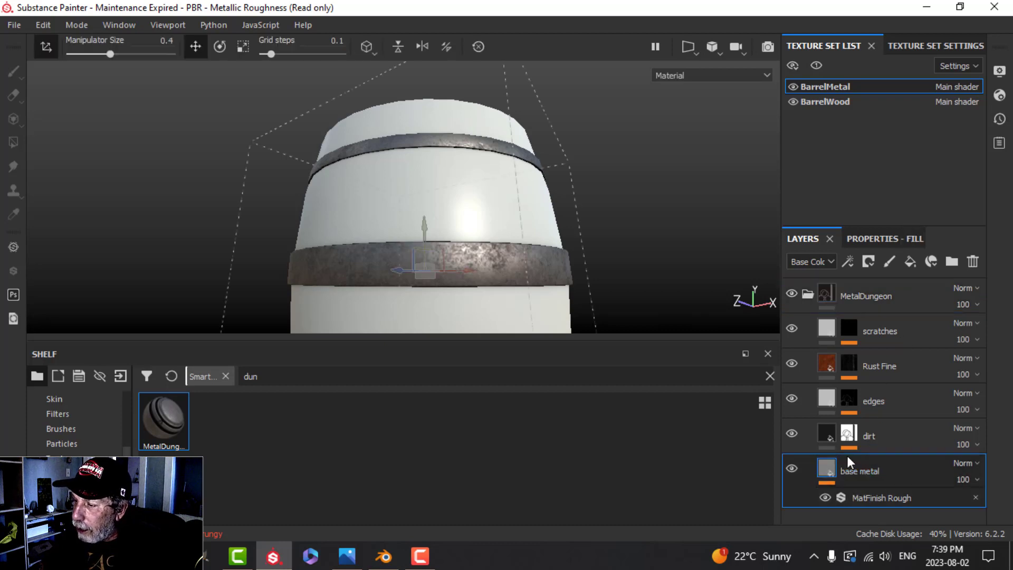
click(791, 434)
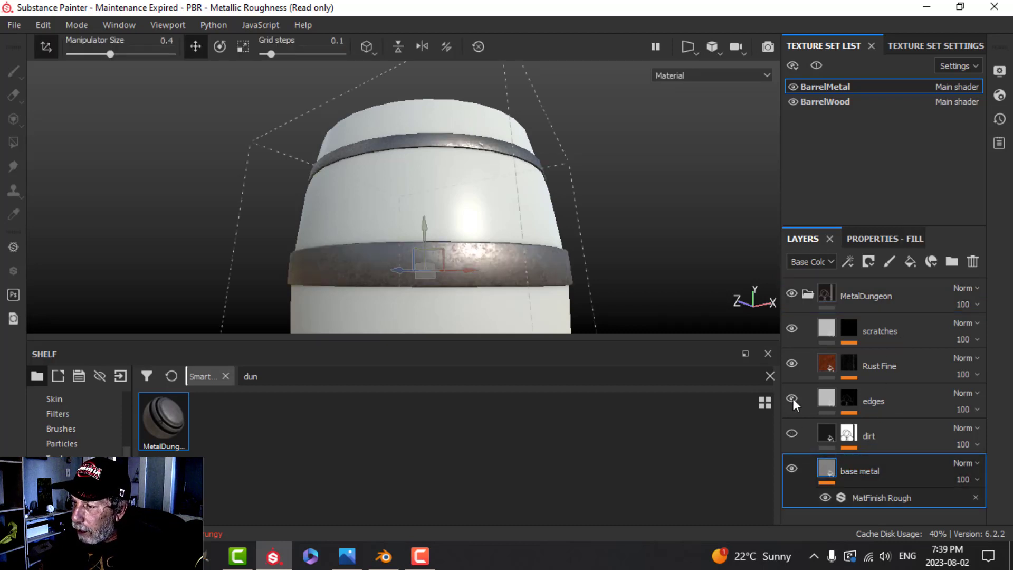
click(791, 399)
click(791, 363)
click(791, 328)
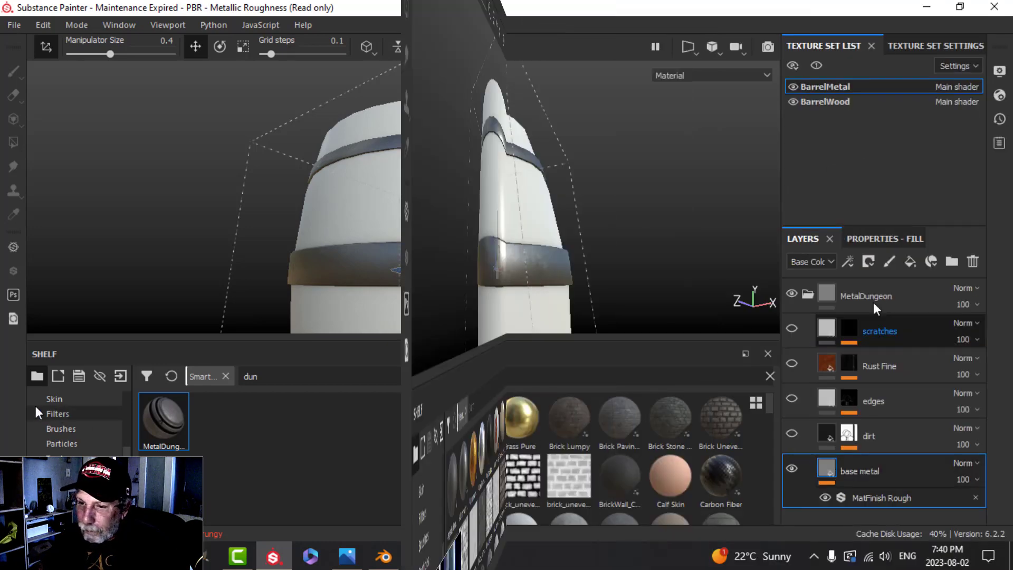
Step: Examine the base metal layer's color, height, roughness and metallic properties, and select its MatFinish Rough filter
click(898, 237)
scroll(887, 457, down, 6)
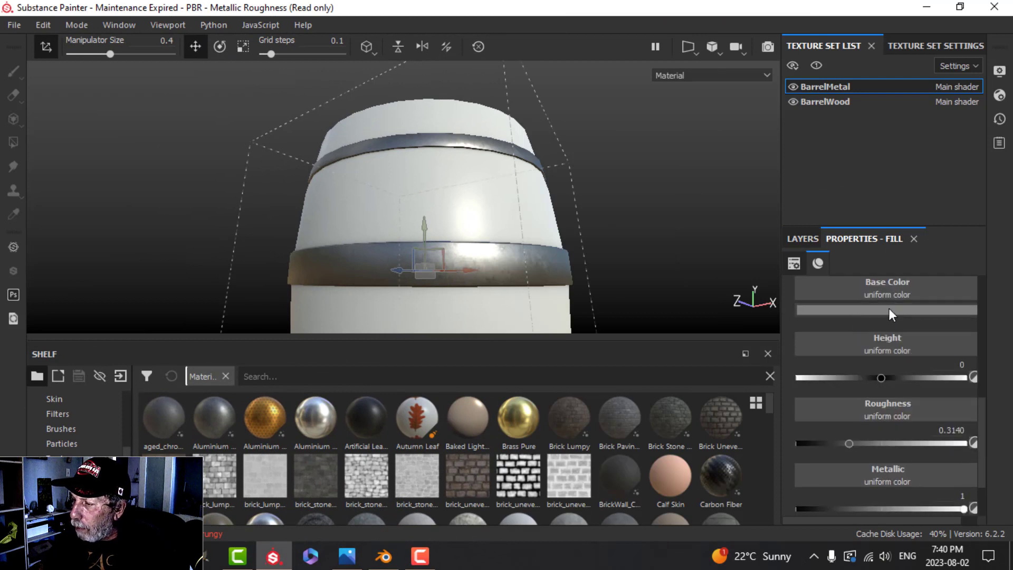
scroll(932, 437, down, 2)
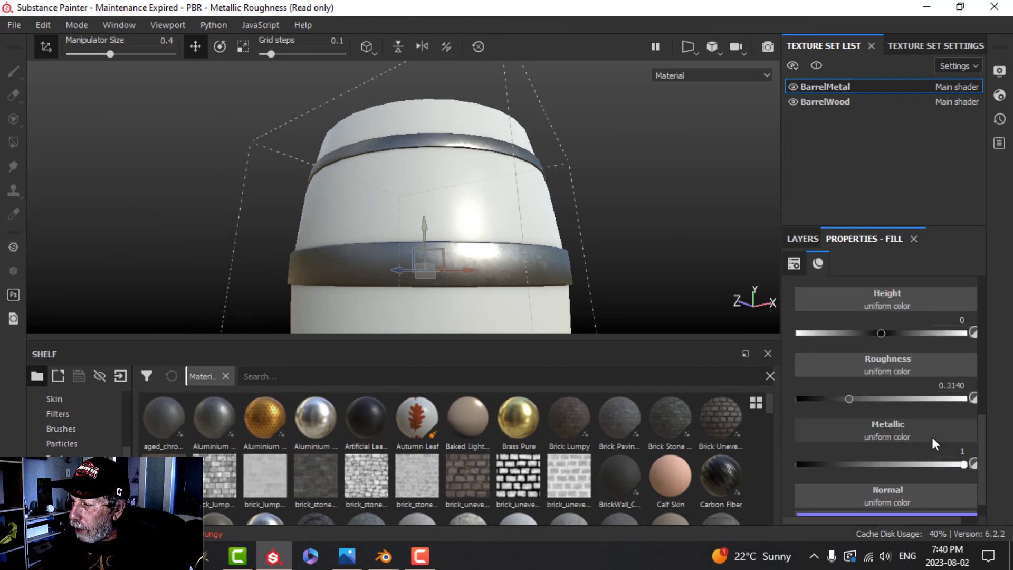
click(804, 233)
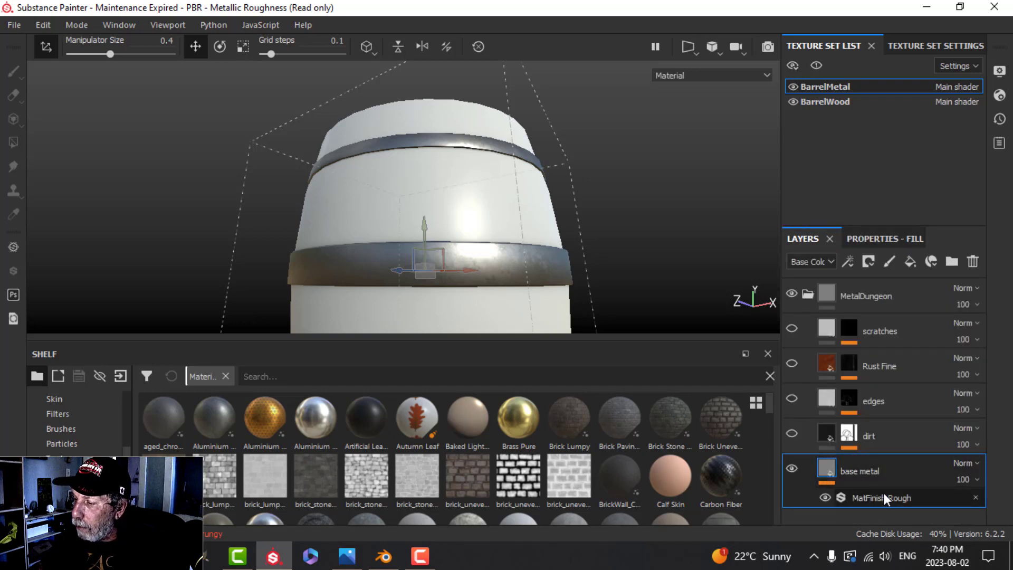
click(868, 504)
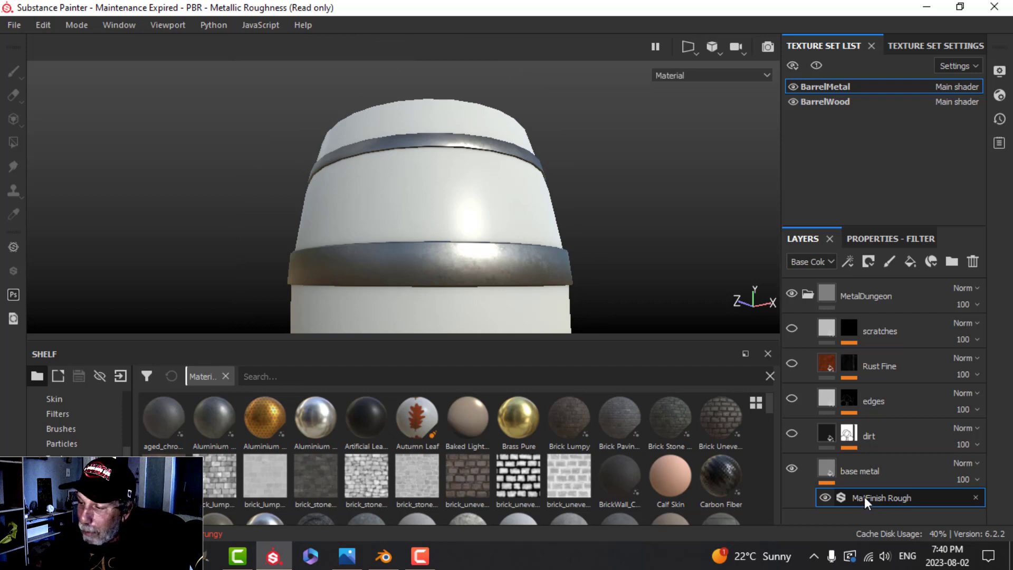
click(826, 472)
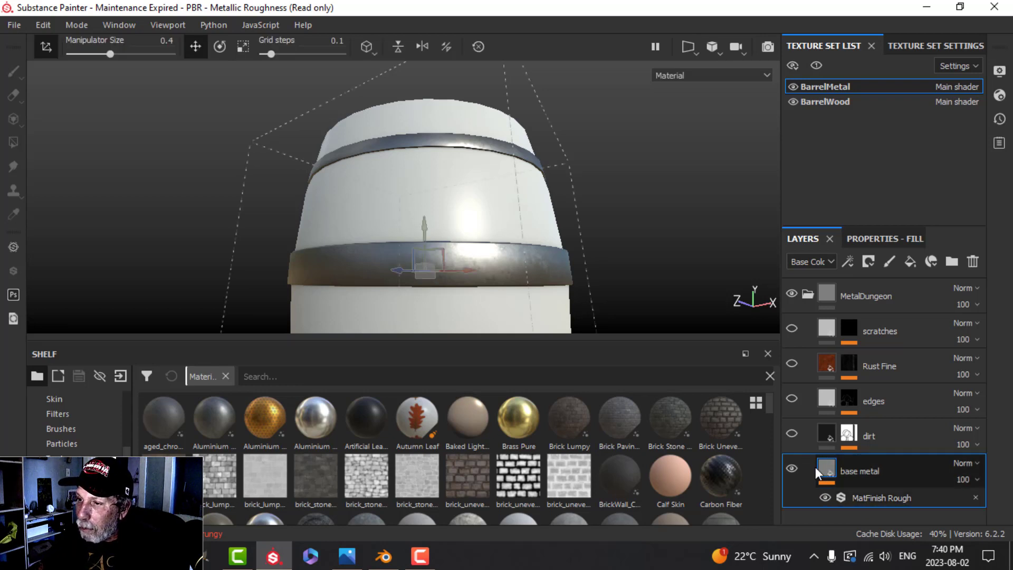
Step: Make the dirt and edges layers visible again and inspect them on the barrel's metal bands
click(792, 434)
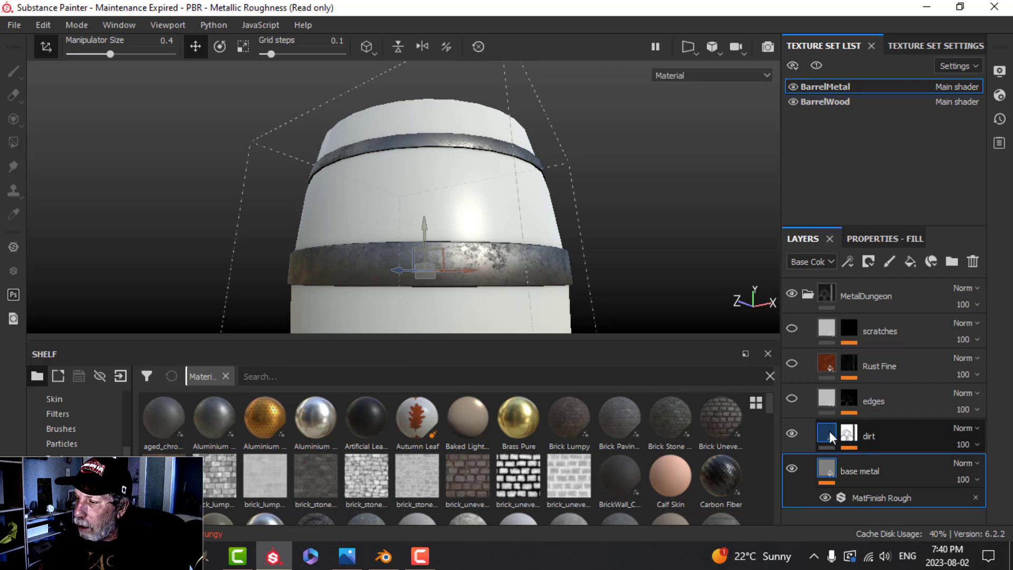
mouse_move(829, 438)
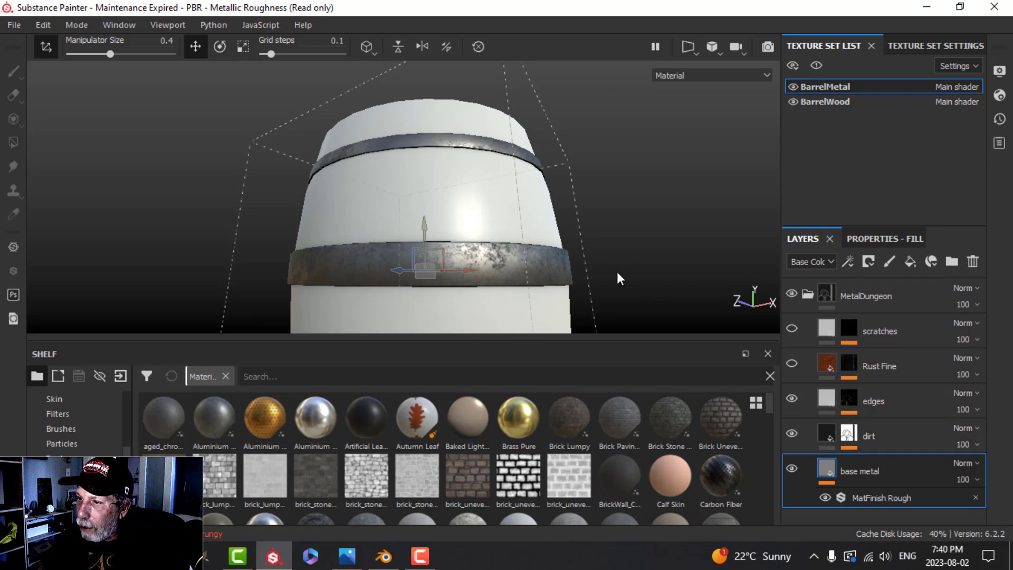
mouse_move(520, 221)
alt+mouse_down()
mouse_move(543, 253)
mouse_move(536, 248)
mouse_move(538, 266)
mouse_move(536, 252)
alt+mouse_up()
Step: Set the Wear Level of the edges mask's Metal Edge Wear generator to 0.64
click(847, 403)
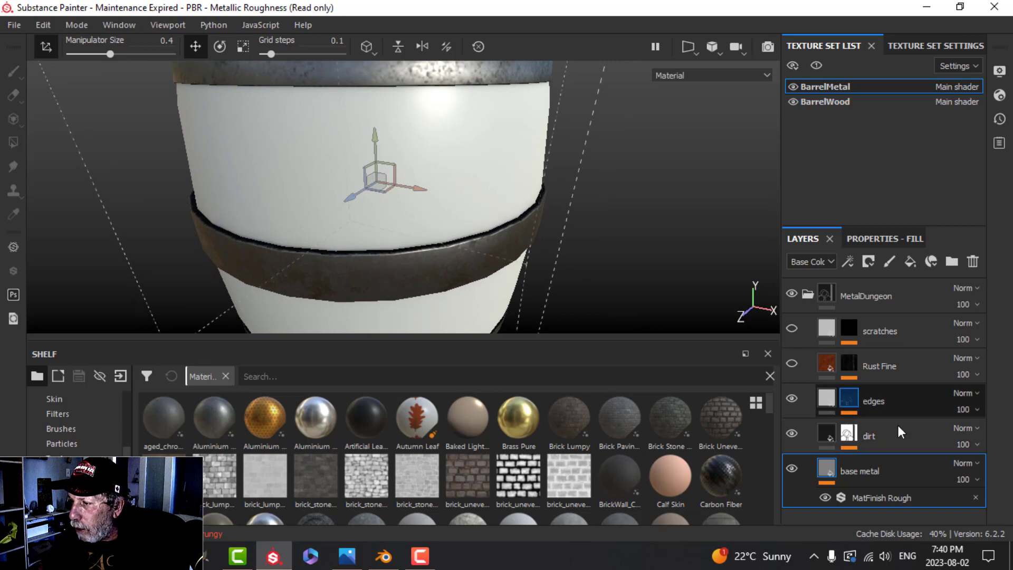
click(877, 428)
click(900, 240)
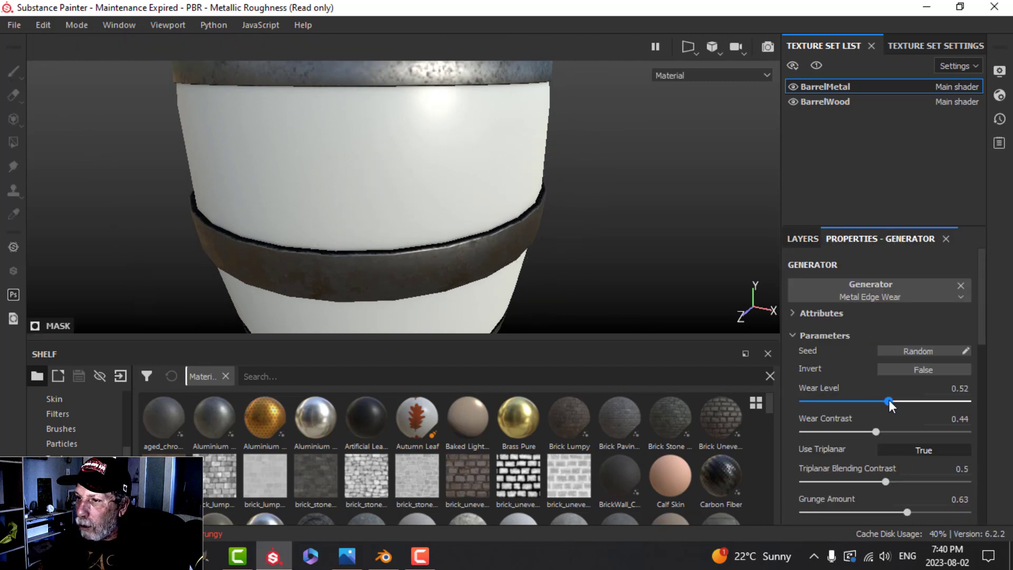
mouse_move(888, 401)
mouse_down()
mouse_move(982, 401)
mouse_move(907, 402)
mouse_up()
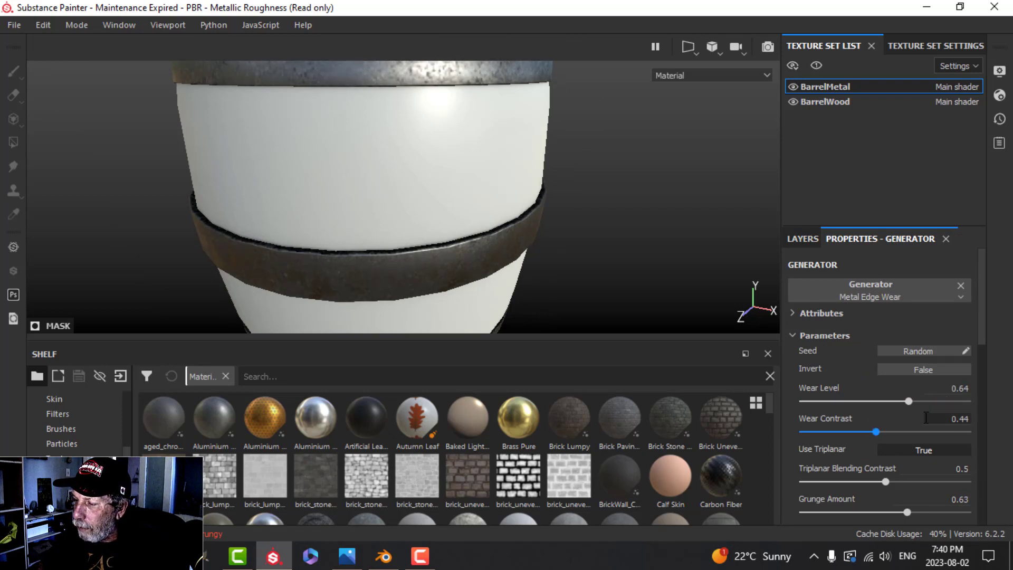
click(812, 237)
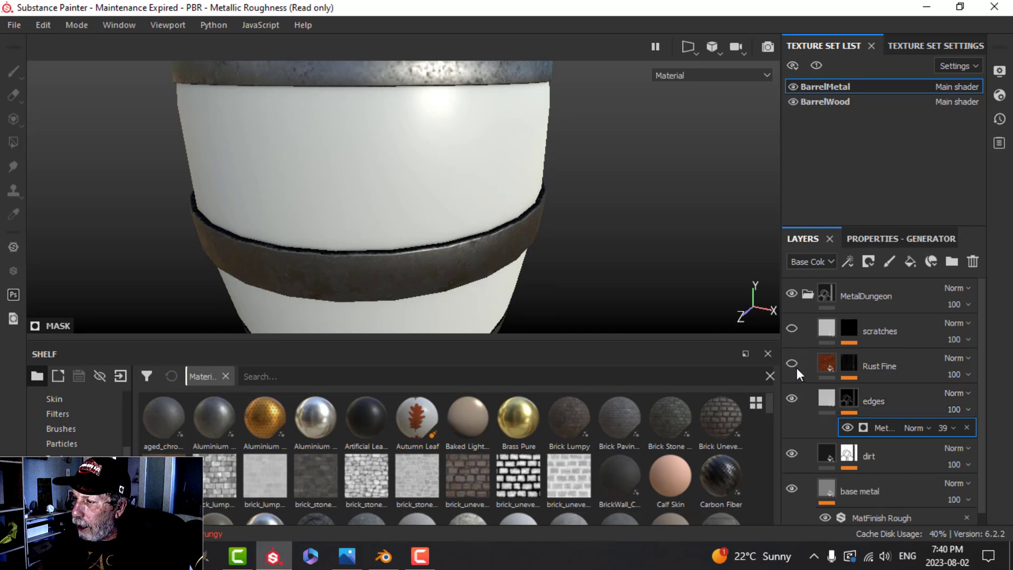
Step: Make the Rust Fine and scratches layers visible again while checking the bands up close
click(792, 363)
mouse_move(586, 254)
alt+mouse_down()
mouse_move(581, 236)
mouse_move(585, 244)
alt+mouse_up()
alt+drag(768, 324, 749, 317)
click(844, 324)
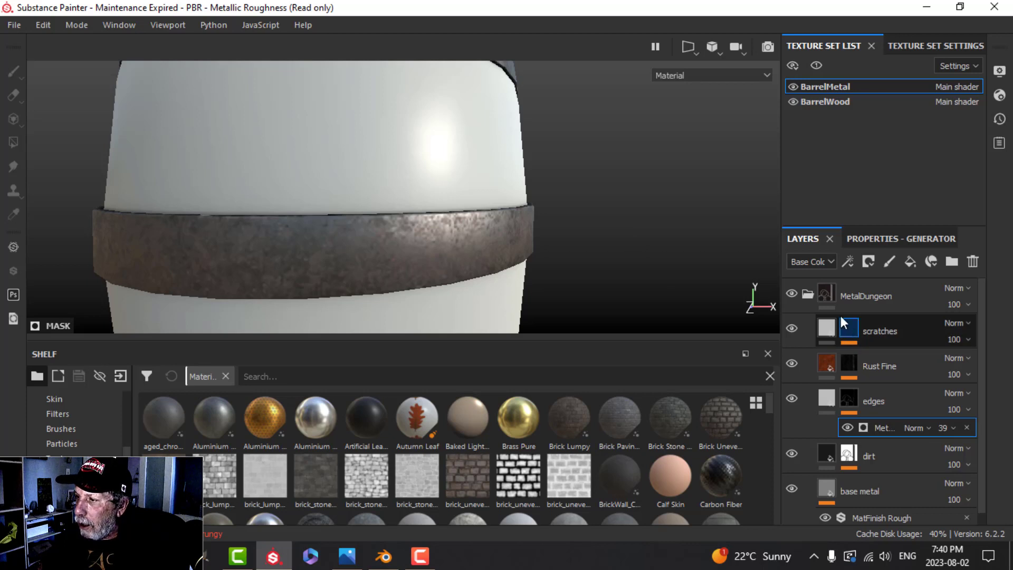
Step: Collapse the MetalDungeon group and look over the metal bands on the whole barrel
click(808, 294)
scroll(616, 271, down, 4)
mouse_move(591, 208)
alt+mouse_down()
mouse_move(590, 231)
mouse_move(429, 224)
mouse_move(560, 210)
mouse_move(588, 223)
alt+mouse_up()
scroll(588, 223, down, 3)
alt+middle_drag(534, 222, 571, 204)
alt+drag(572, 205, 577, 234)
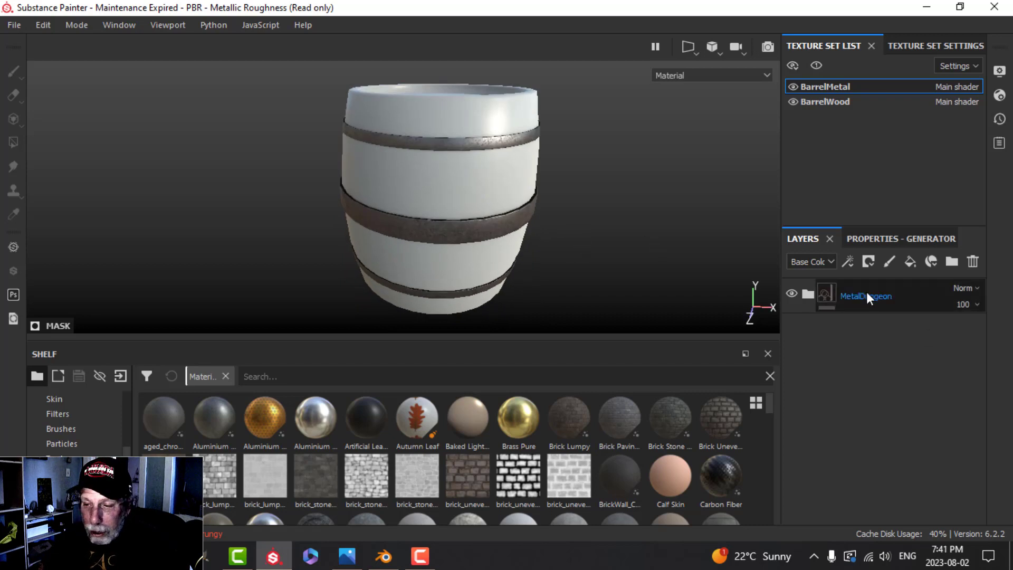
Step: Check the layers inside the MetalDungeon group, collapse it, and save the group as a smart material
click(807, 294)
scroll(871, 493, down, 1)
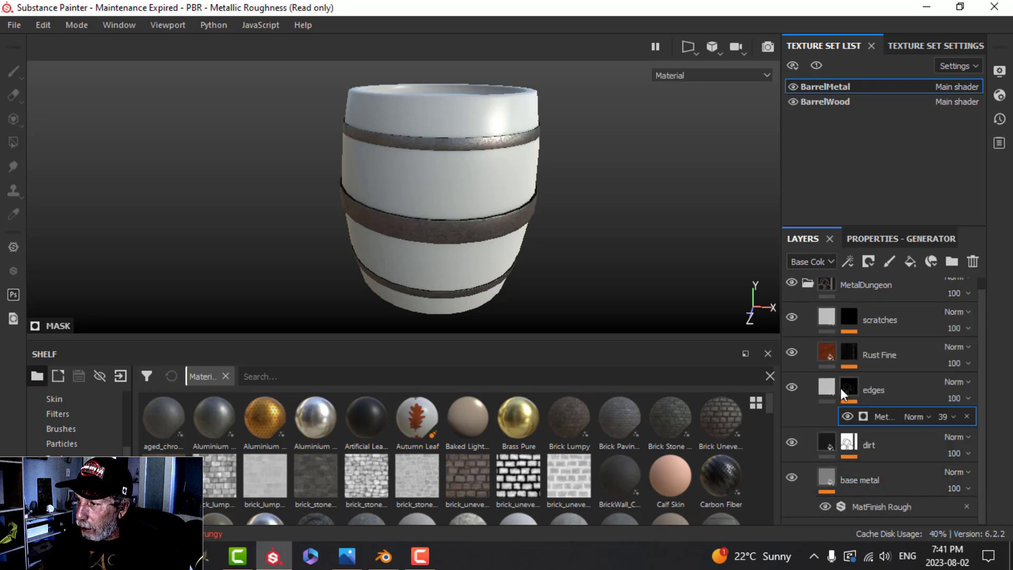
click(807, 285)
click(872, 296)
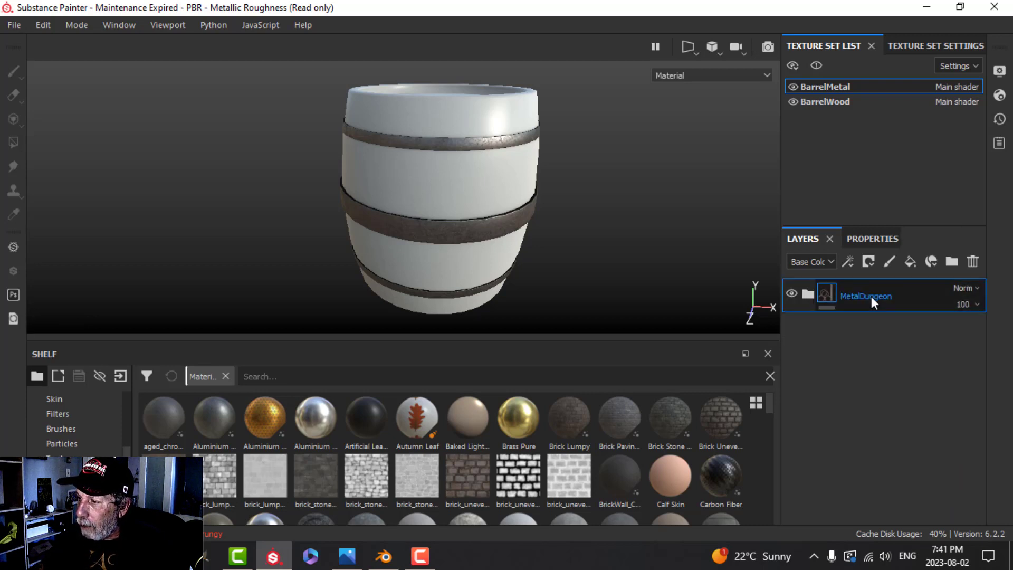
right_click(872, 296)
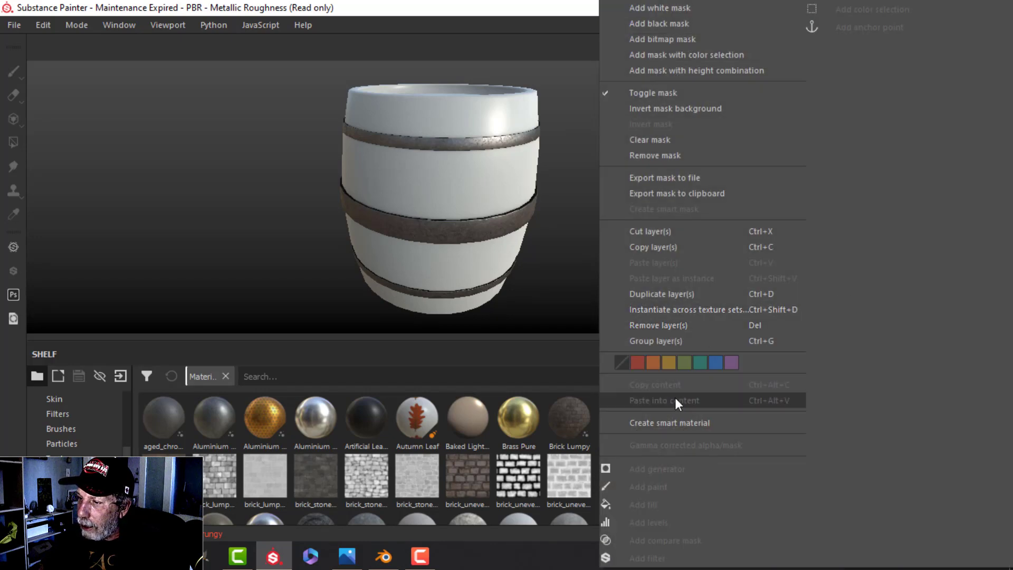
click(679, 423)
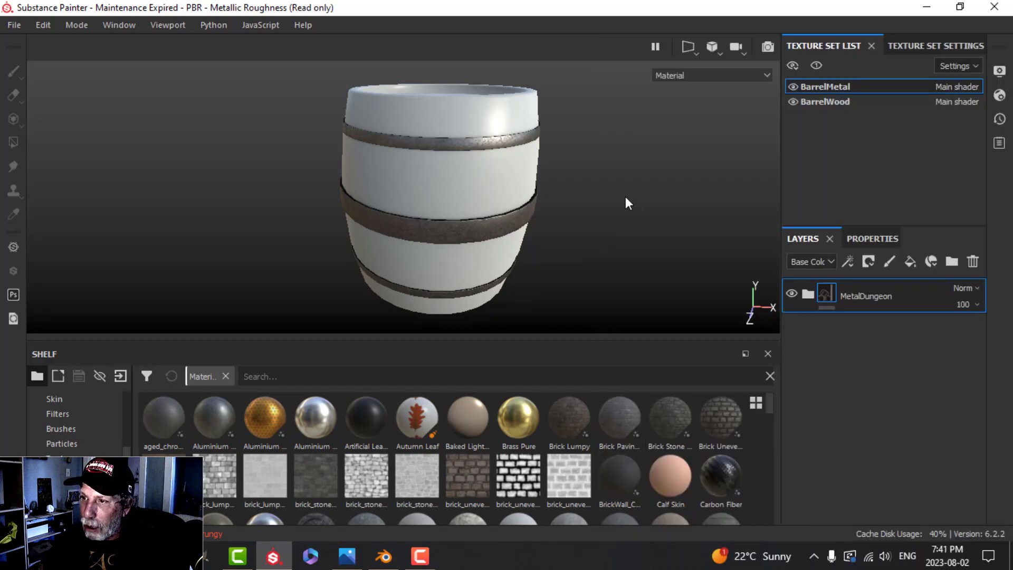
Step: Switch to the BarrelWood texture set and delete its existing layer
scroll(596, 207, up, 2)
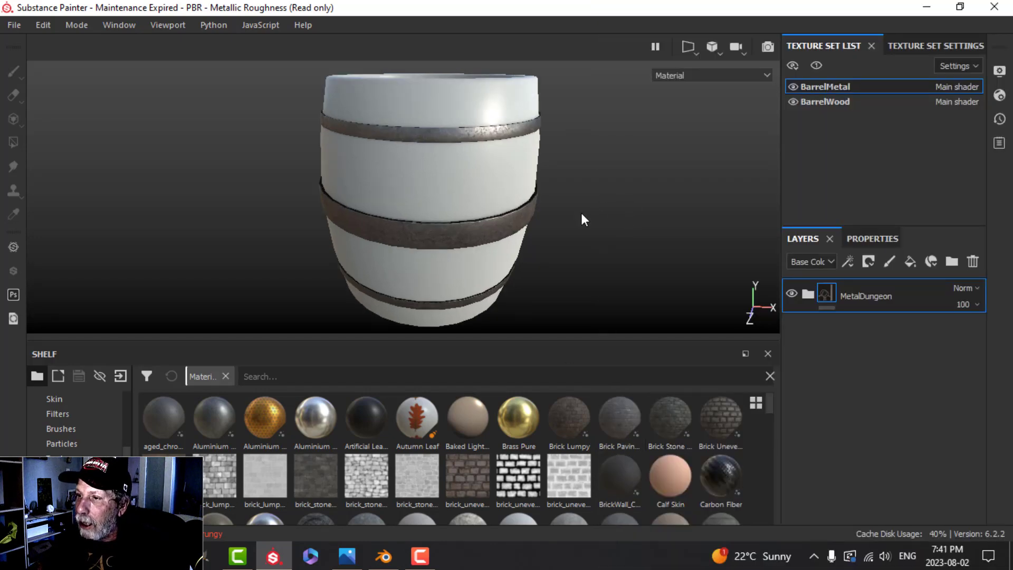
alt+drag(615, 188, 642, 205)
scroll(634, 230, down, 2)
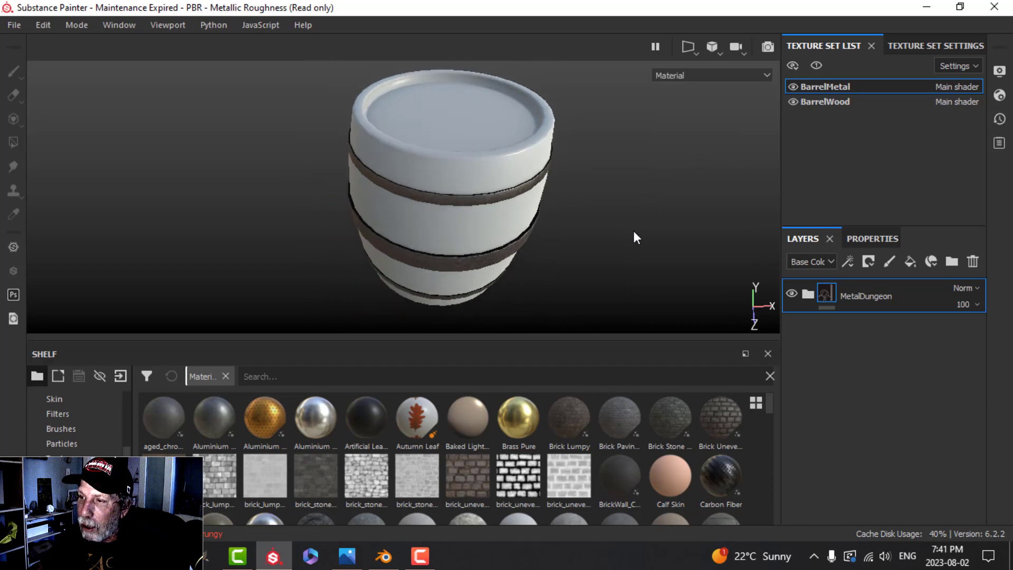
scroll(639, 237, up, 2)
alt+drag(639, 242, 607, 232)
alt+drag(560, 255, 611, 272)
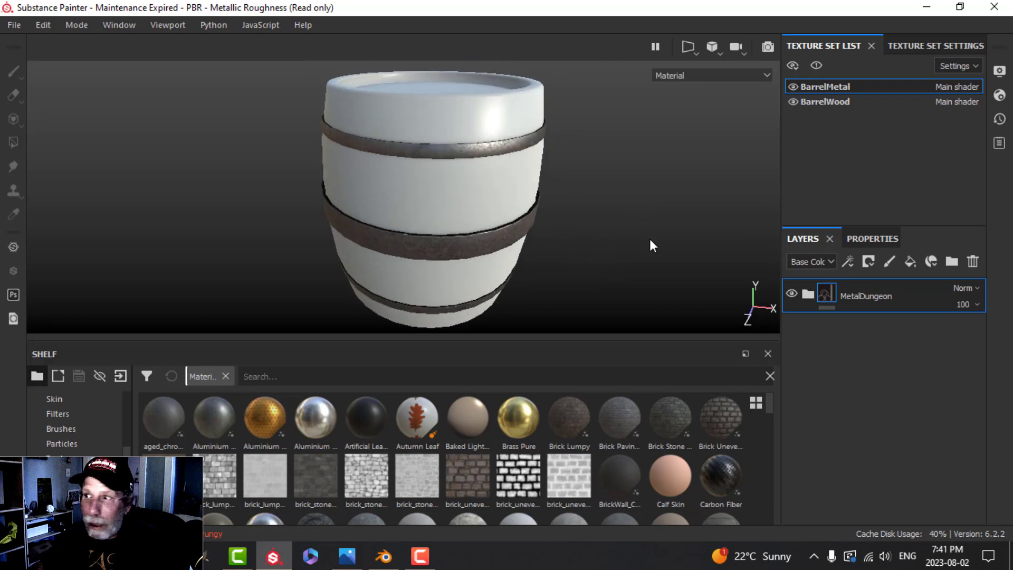
click(831, 102)
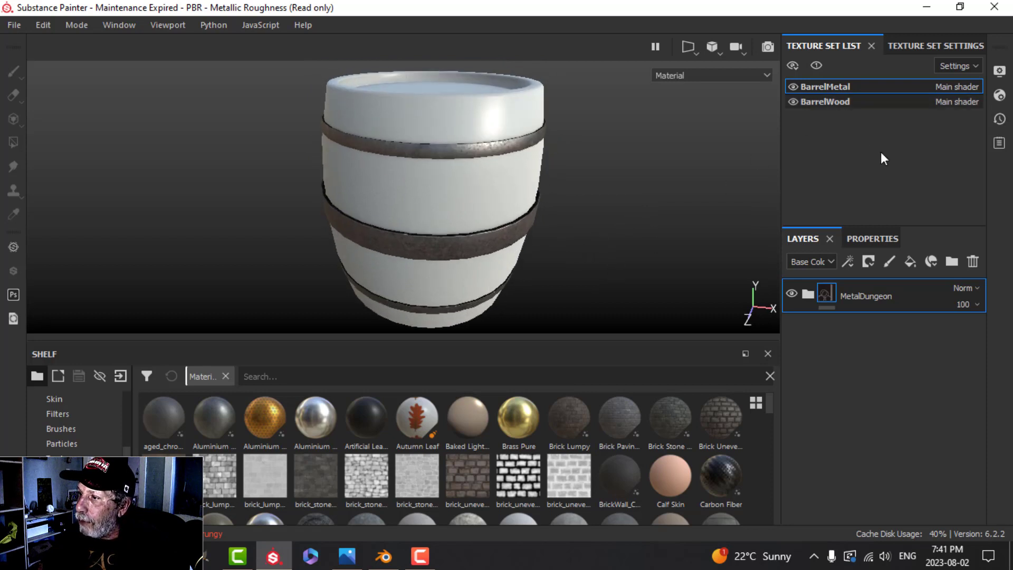
click(974, 261)
Step: Search the smart materials for "wood" and apply Wood Chest Stylized to the BarrelWood texture set
click(71, 488)
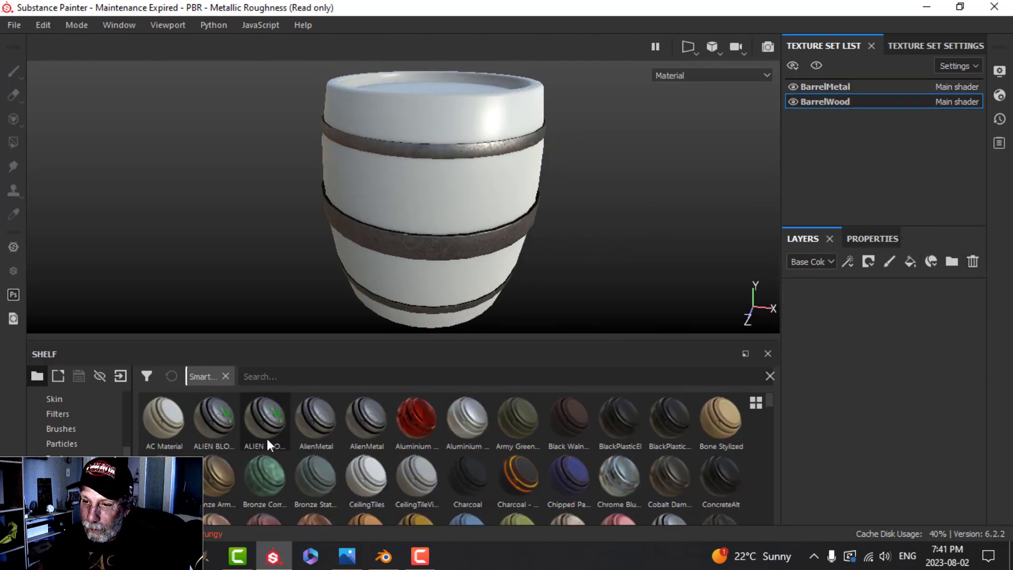
click(283, 378)
text(wood)
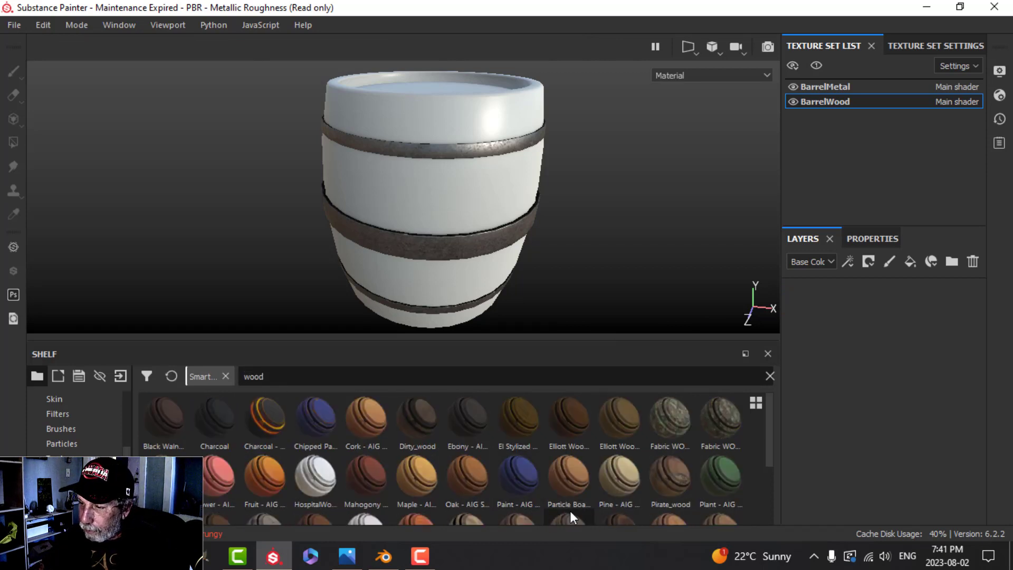
scroll(570, 508, down, 3)
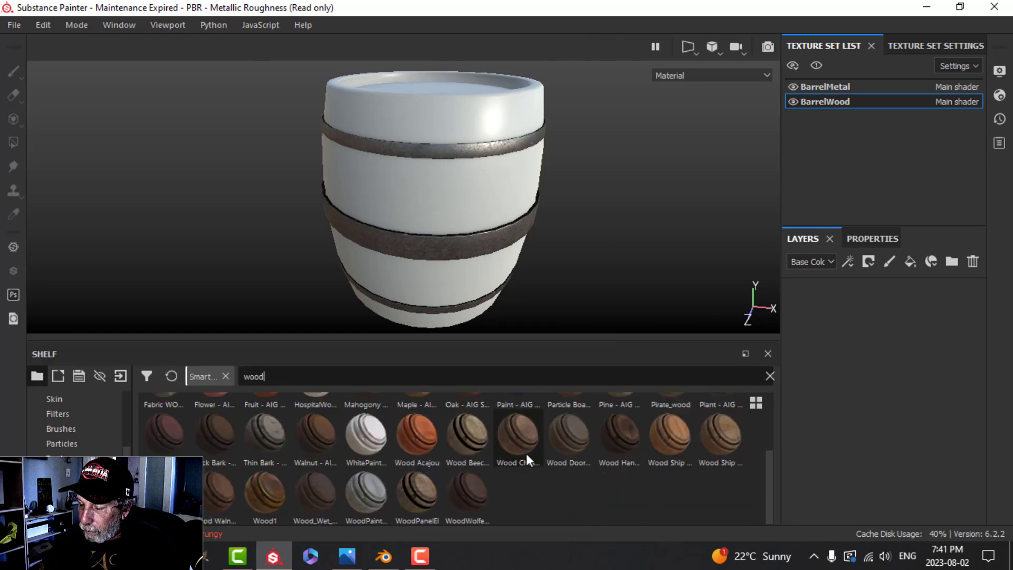
mouse_move(515, 438)
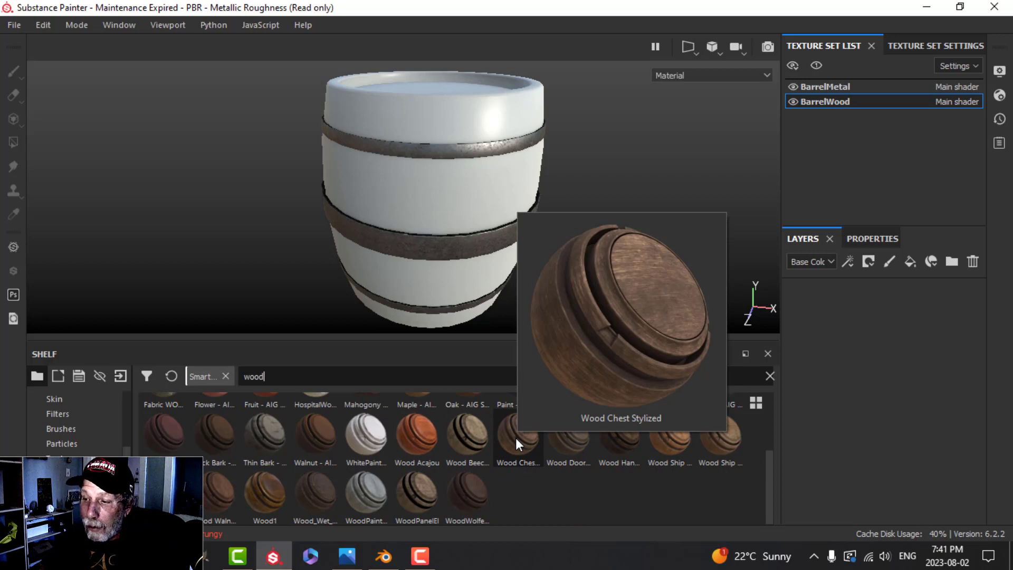
drag(515, 438, 804, 359)
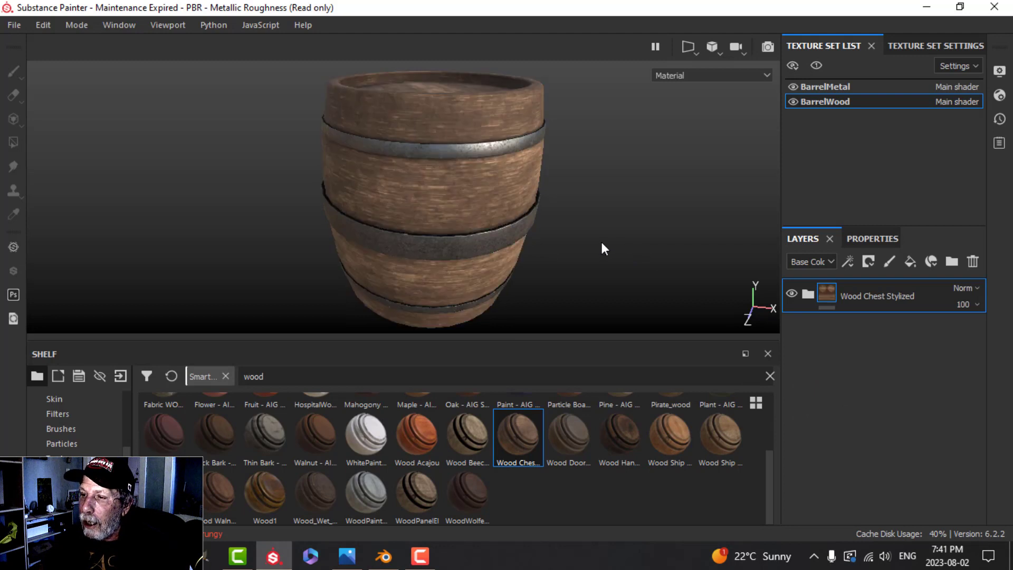
Step: Examine the wood grain direction around the barrel and expand the Wood Chest Stylized group to show its layers
scroll(600, 240, up, 3)
scroll(599, 240, down, 4)
alt+drag(599, 239, 596, 194)
scroll(597, 204, up, 3)
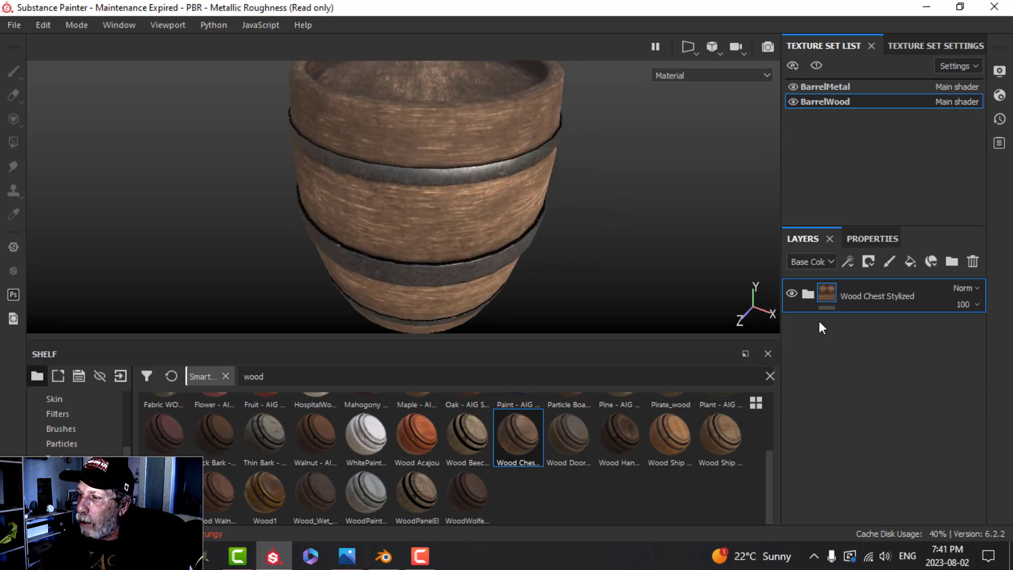
click(803, 294)
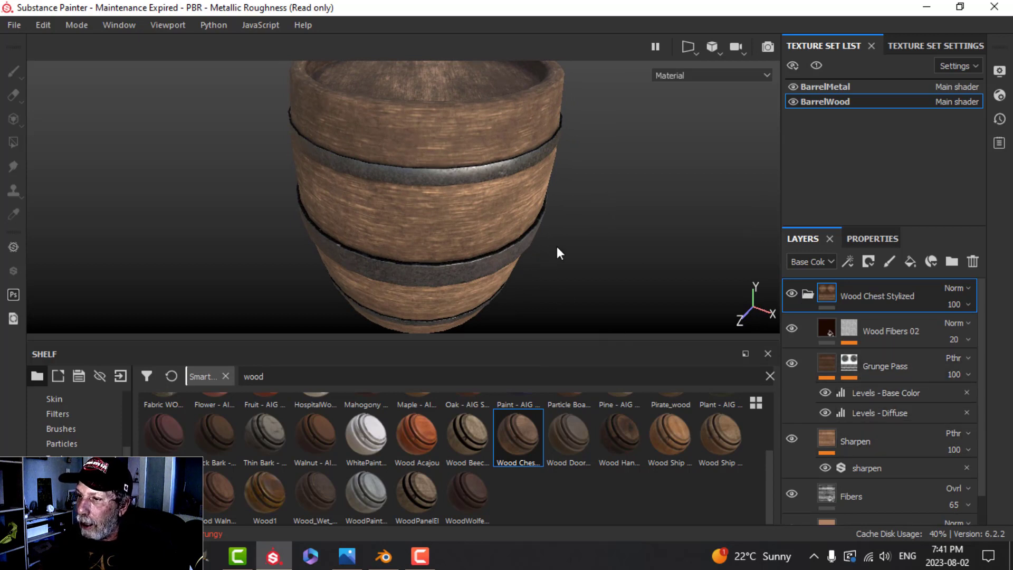
alt+drag(594, 267, 594, 229)
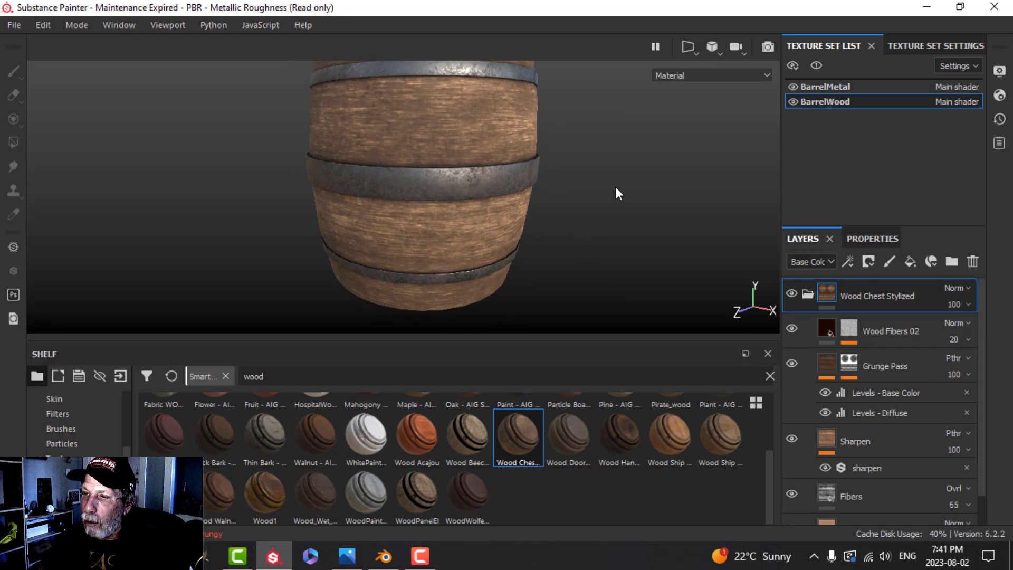
alt+drag(615, 185, 609, 209)
alt+drag(661, 173, 641, 213)
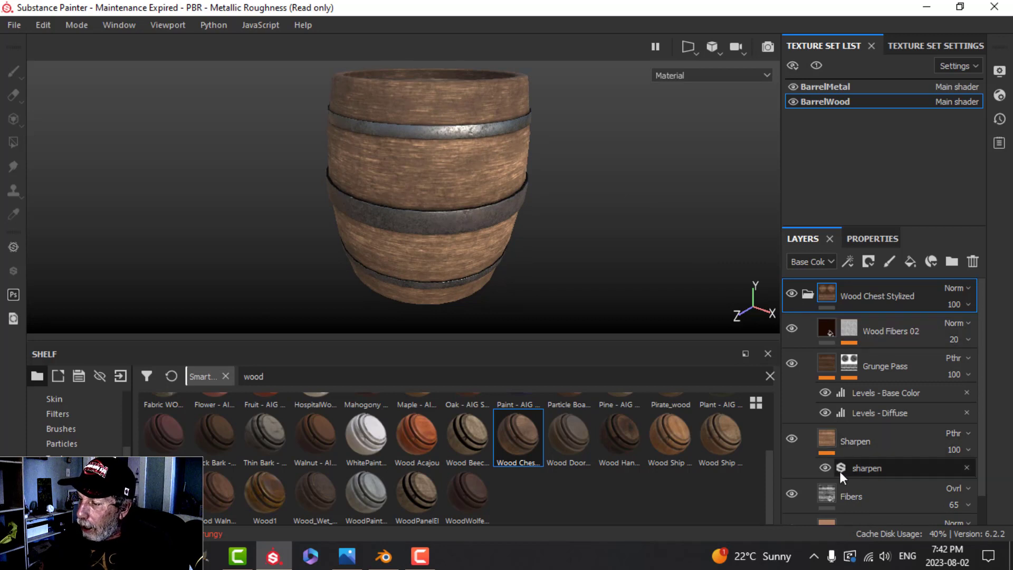
Step: Set the UV rotation of the Fibers fill layer to 180
click(932, 494)
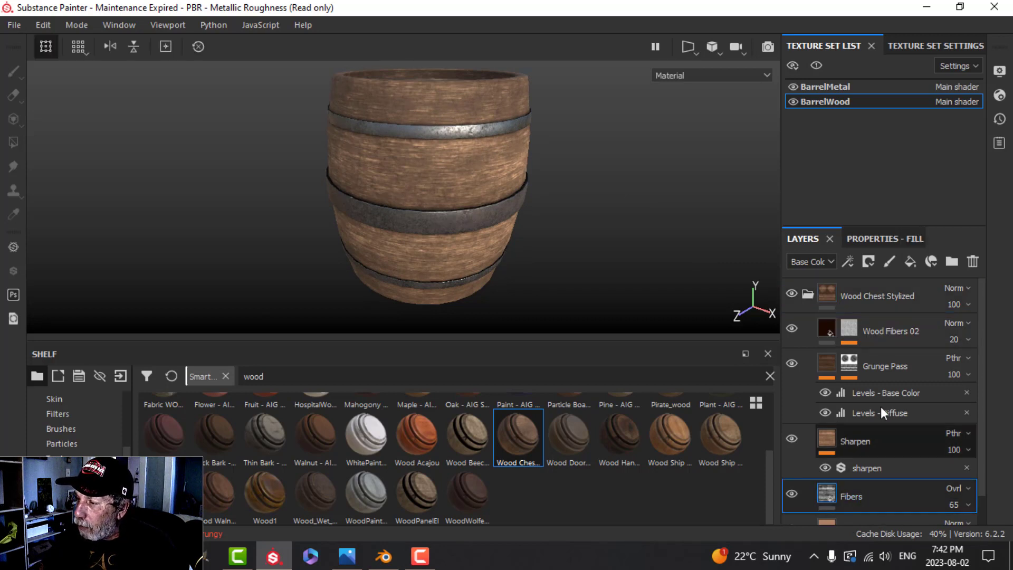
click(886, 235)
scroll(941, 454, down, 4)
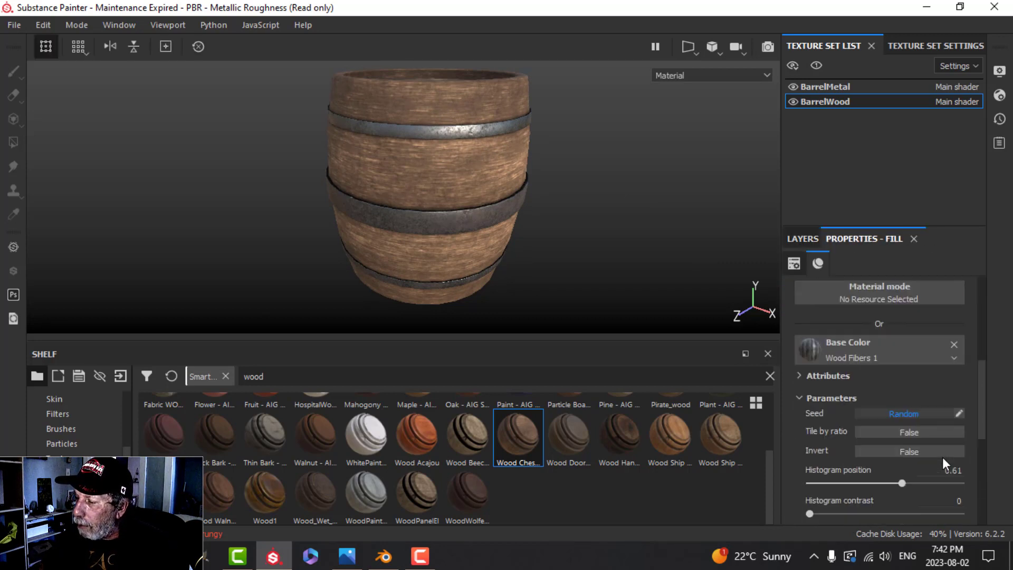
scroll(878, 437, down, 1)
scroll(878, 437, up, 5)
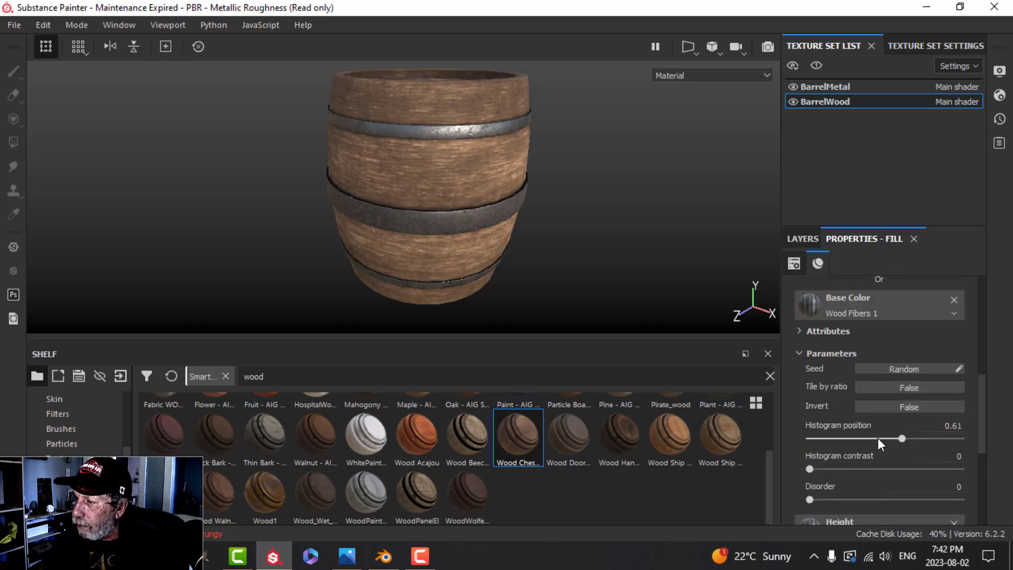
scroll(875, 440, up, 3)
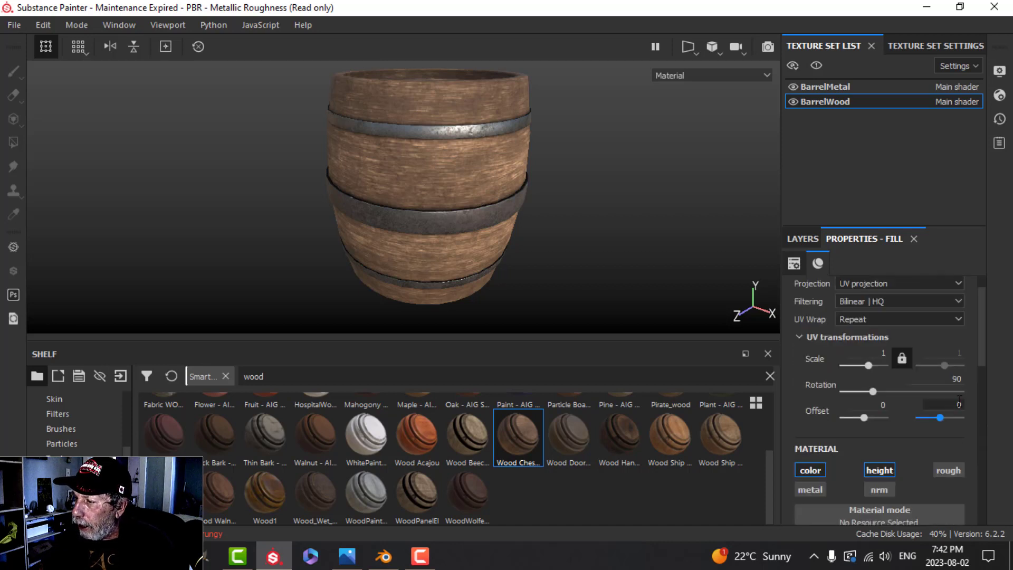
click(950, 381)
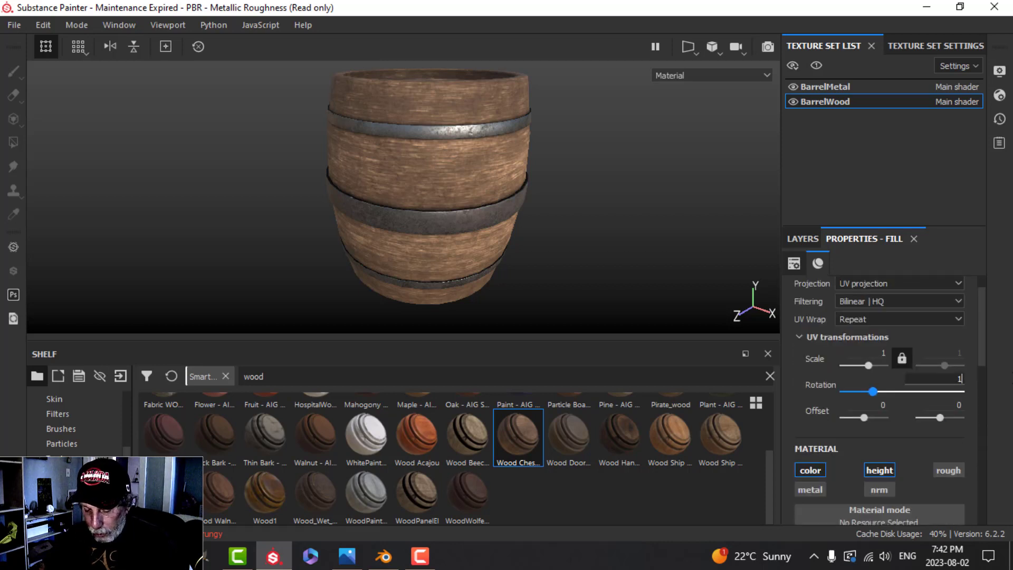
text(180)
key(Return)
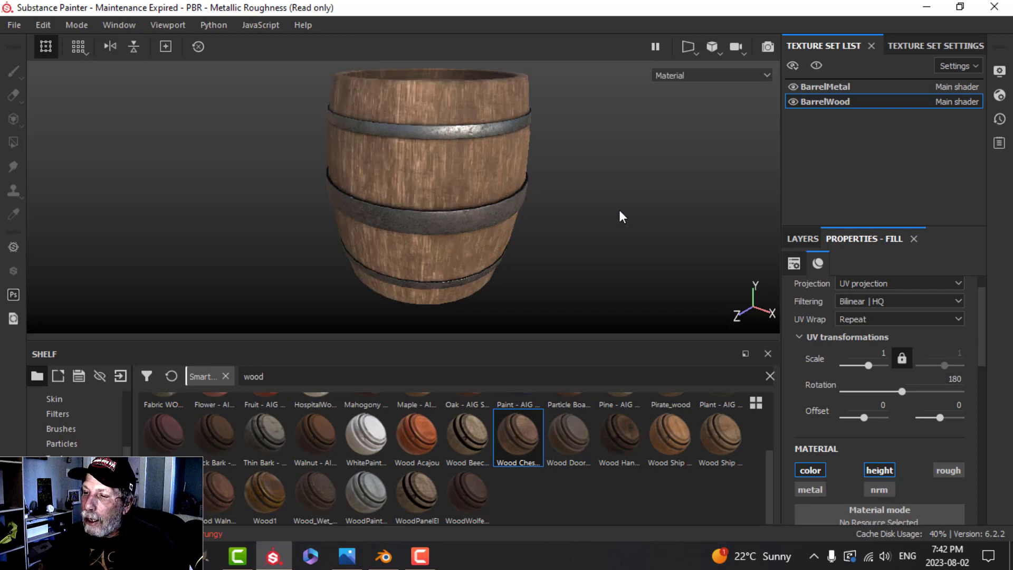
Step: Inspect the rotated grain on the barrel's staves and lid, then collapse and select the Wood Chest Stylized group
alt+drag(621, 216, 681, 236)
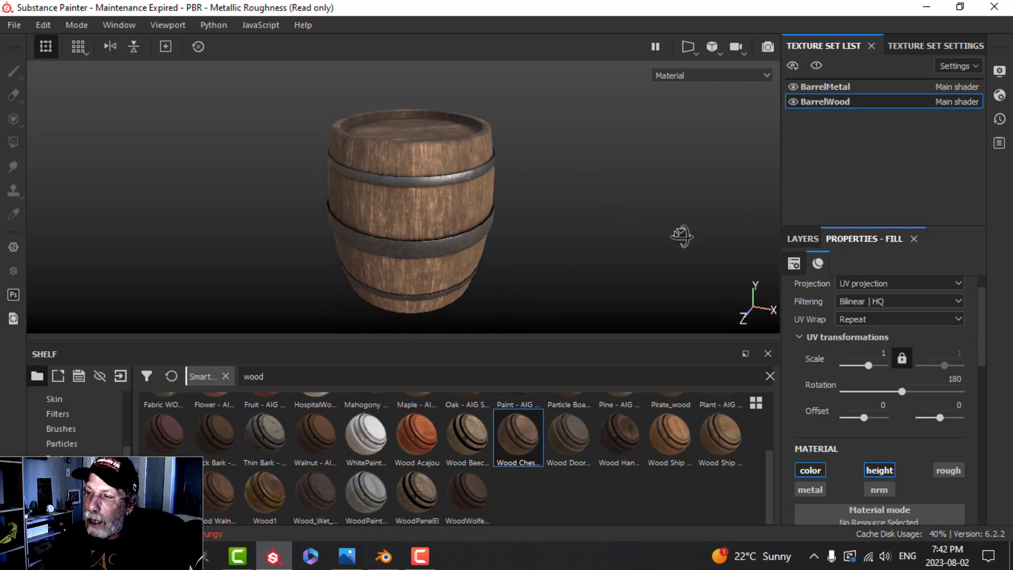
click(803, 239)
mouse_move(562, 230)
alt+mouse_down()
mouse_move(595, 208)
mouse_move(587, 188)
mouse_move(631, 176)
mouse_move(586, 231)
mouse_move(583, 205)
mouse_move(573, 240)
alt+mouse_up()
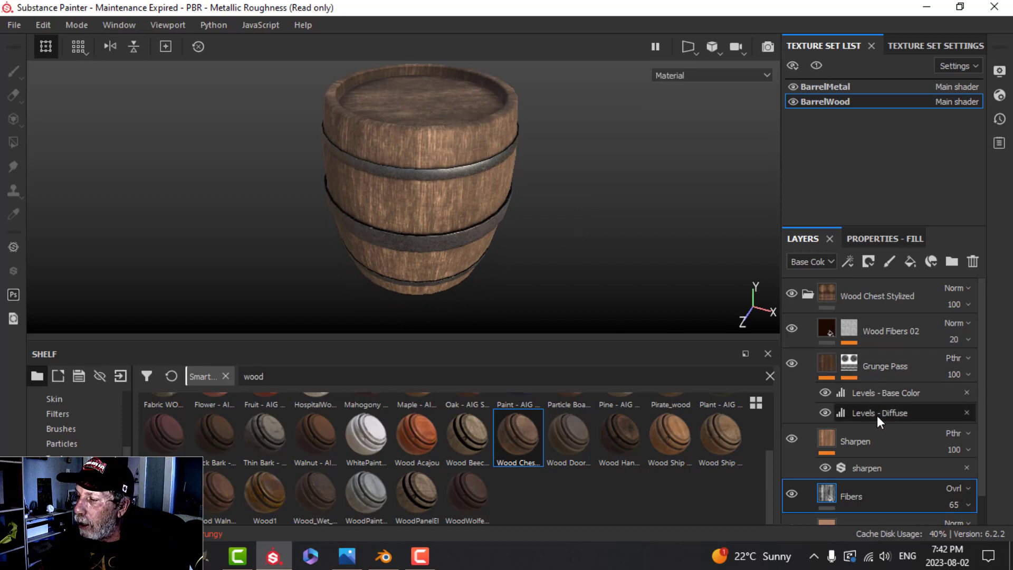
click(809, 295)
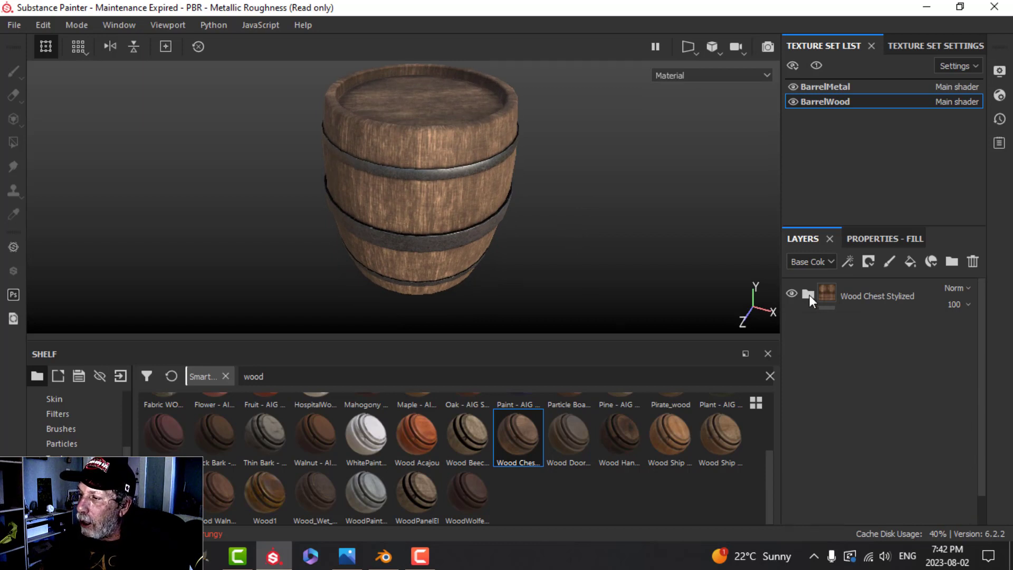
click(878, 298)
alt+drag(549, 201, 541, 200)
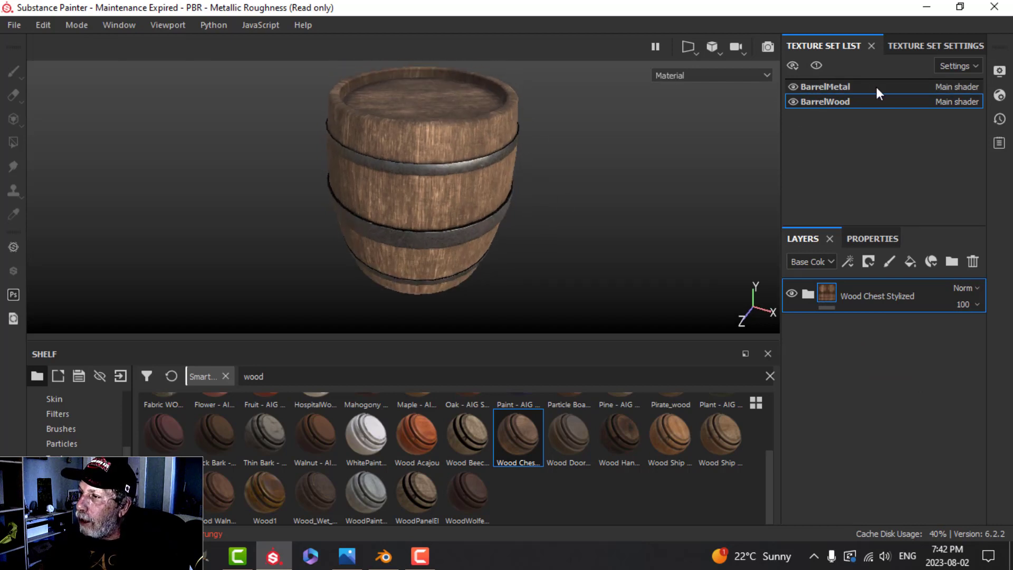
alt+drag(582, 182, 581, 162)
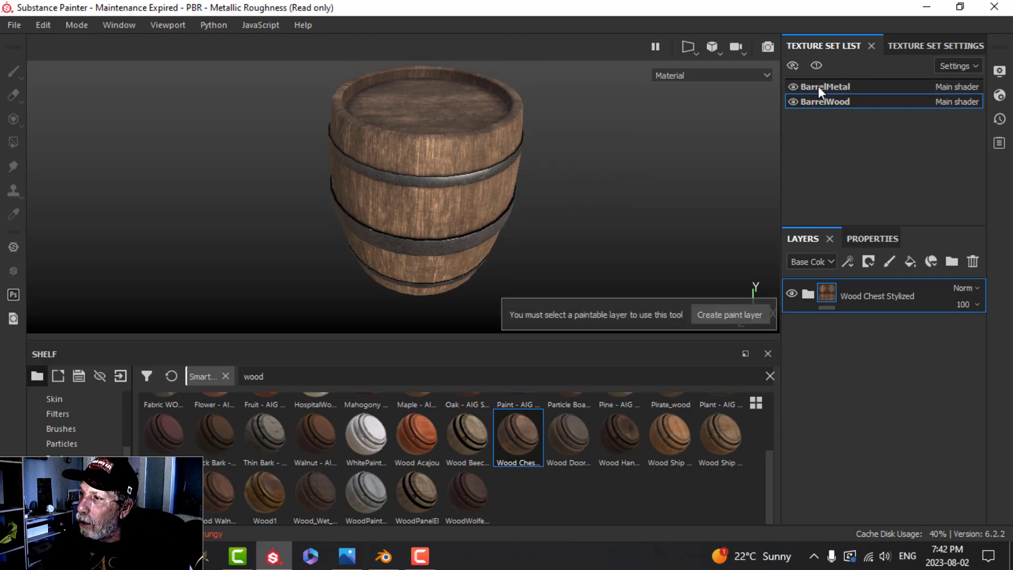
Step: Isolate the BarrelWood texture set so the metal bands are hidden, and show the 3D and 2D views together
click(817, 65)
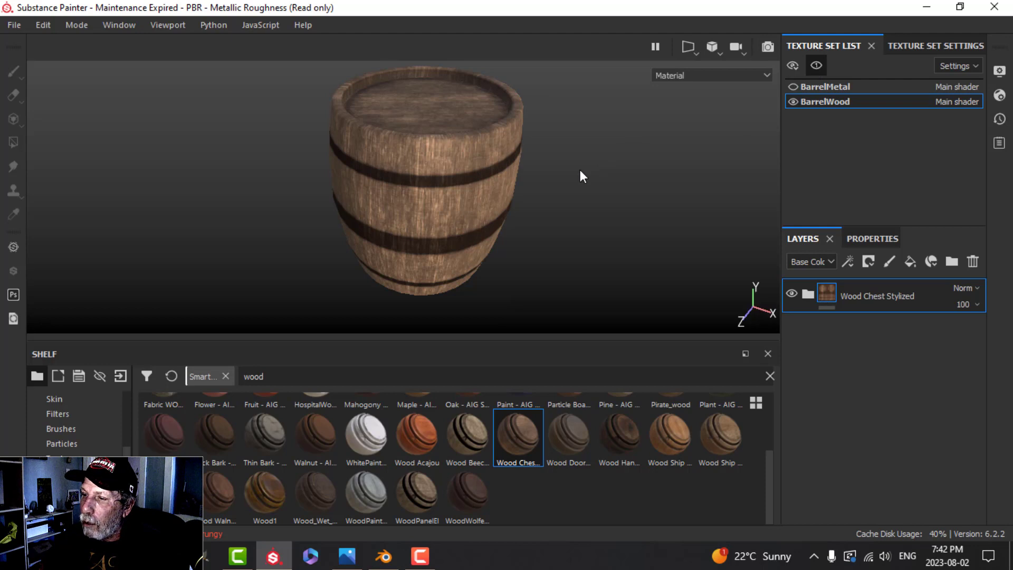
alt+drag(580, 169, 625, 169)
click(694, 51)
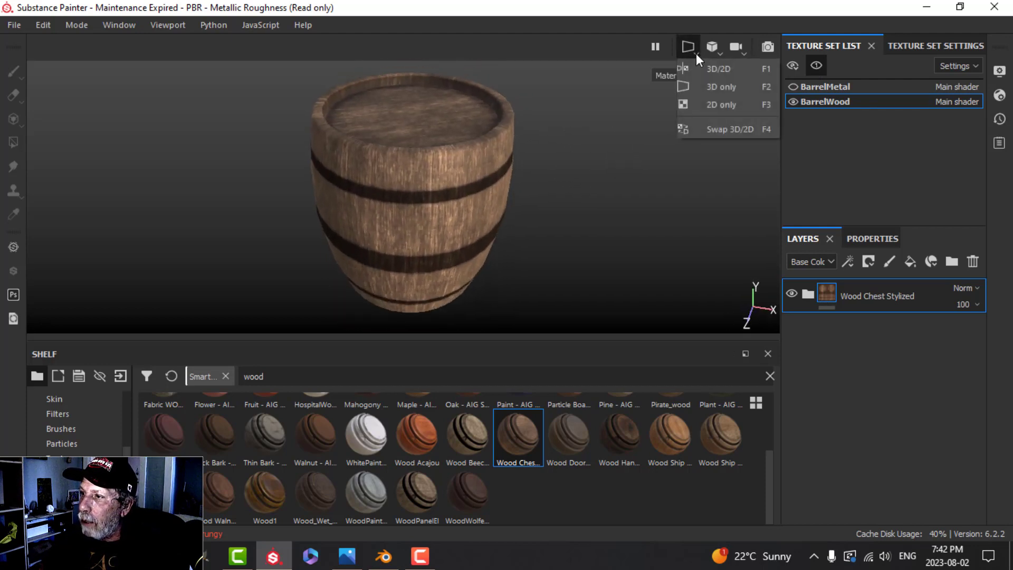
click(709, 71)
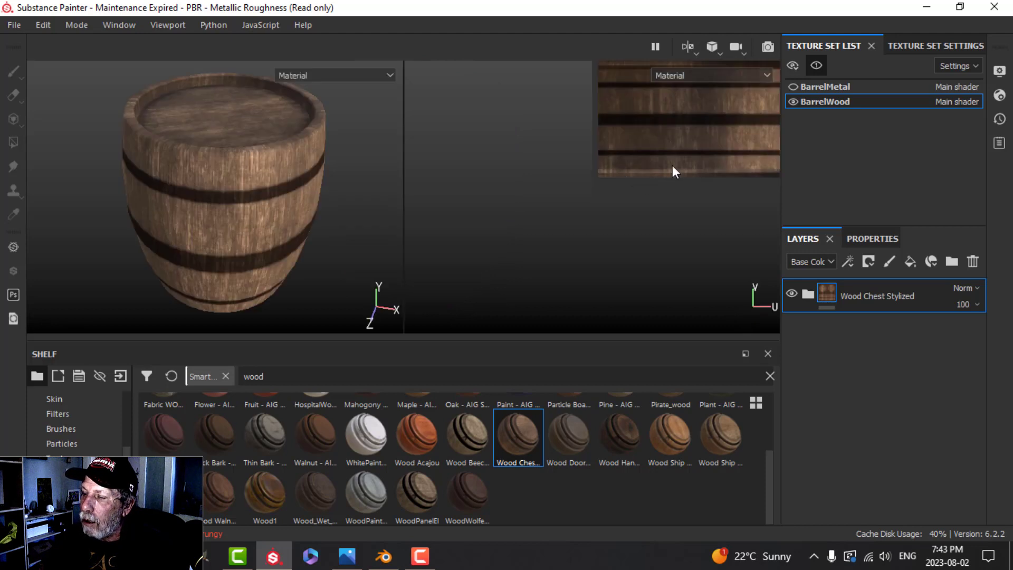
Step: Add a new paint layer above the Wood Chest Stylized group
middle_drag(672, 172, 530, 211)
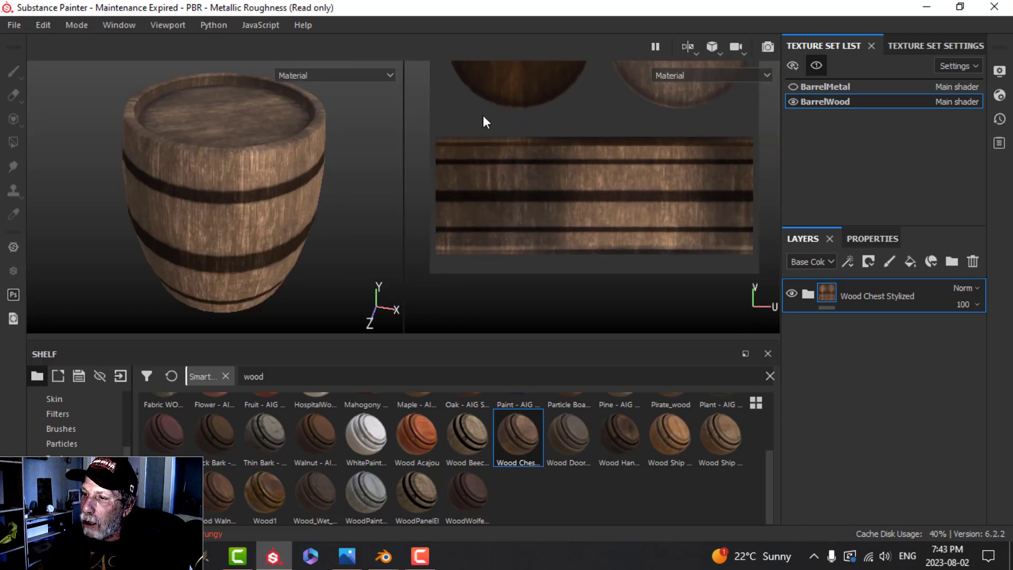
scroll(502, 132, up, 1)
scroll(589, 237, up, 1)
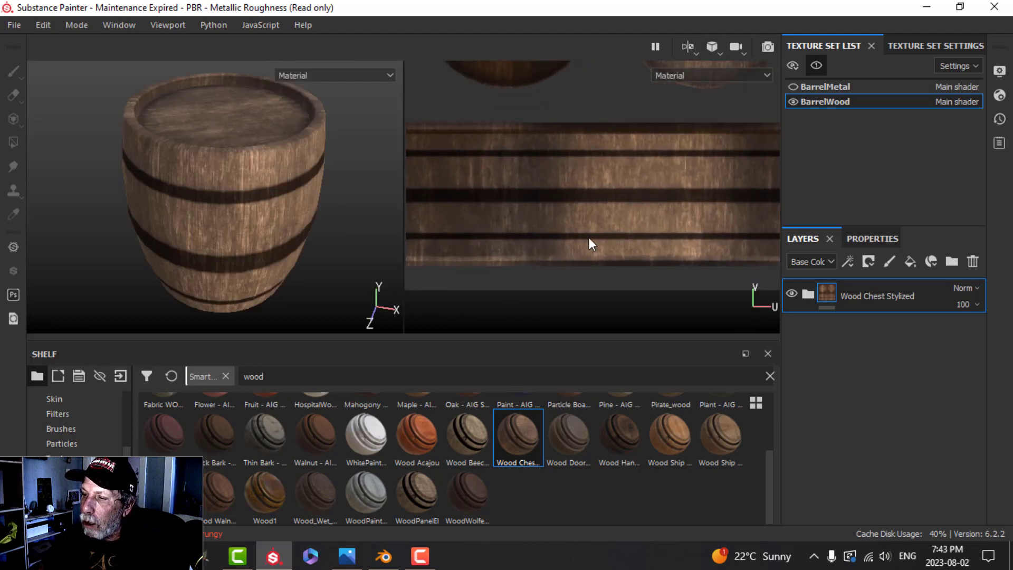
scroll(555, 248, down, 2)
middle_drag(576, 245, 600, 256)
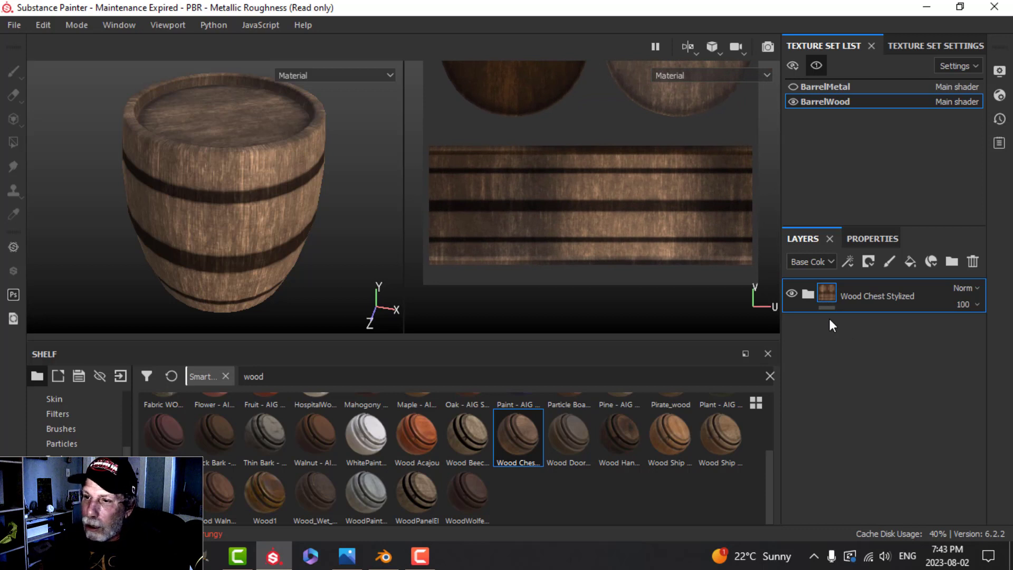
click(890, 261)
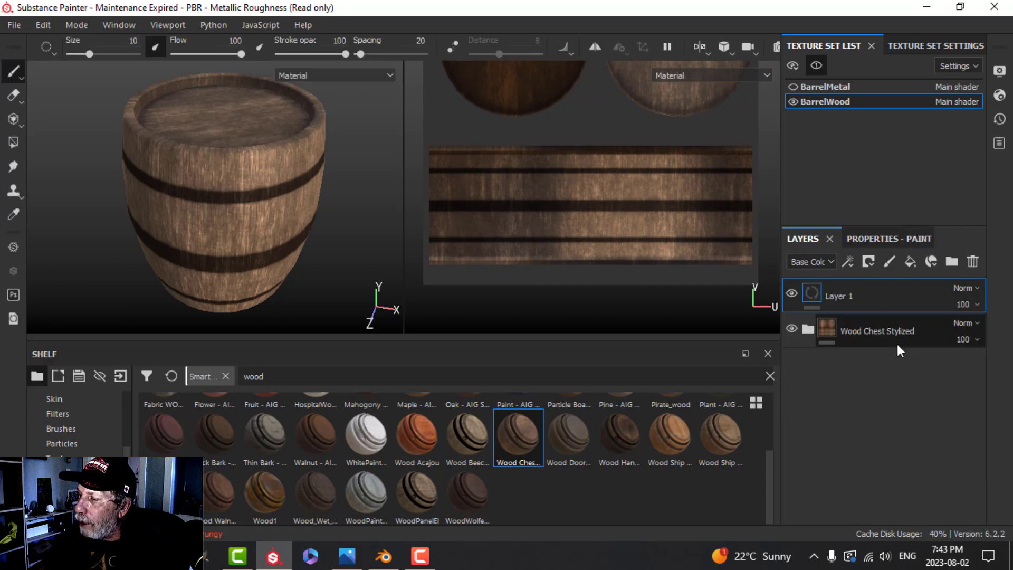
Step: Limit the brush material to color and height, with a near-black base color of 0.012 and a height of -1
click(889, 238)
scroll(907, 426, down, 6)
scroll(904, 427, down, 10)
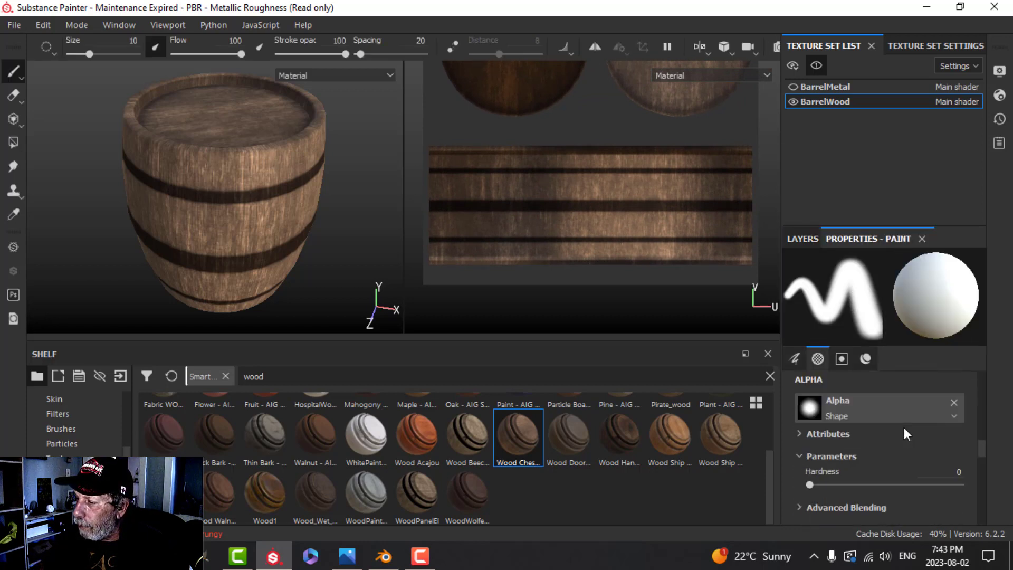
alt+click(819, 420)
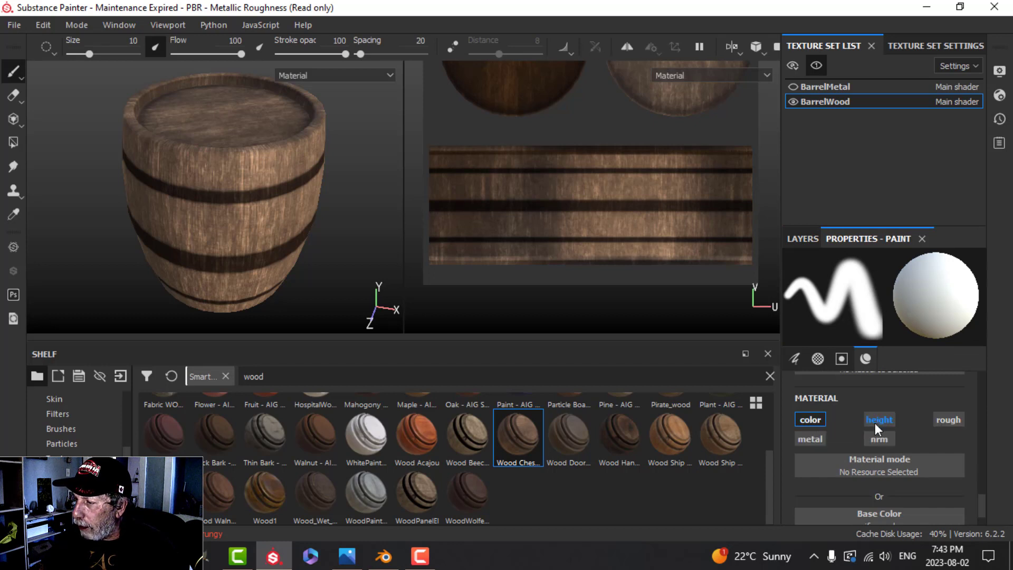
click(877, 420)
scroll(895, 435, down, 3)
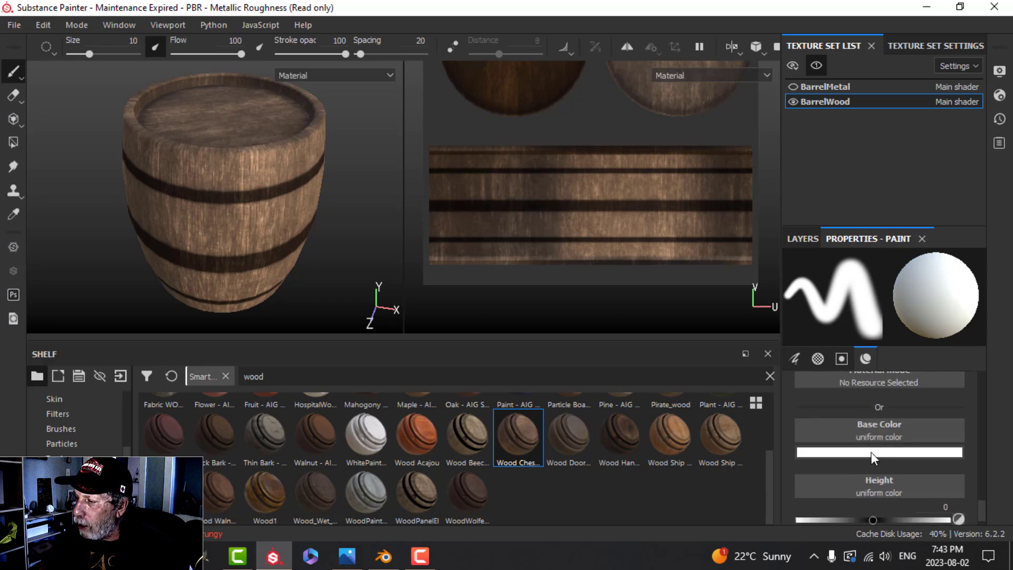
click(871, 451)
drag(856, 399, 799, 403)
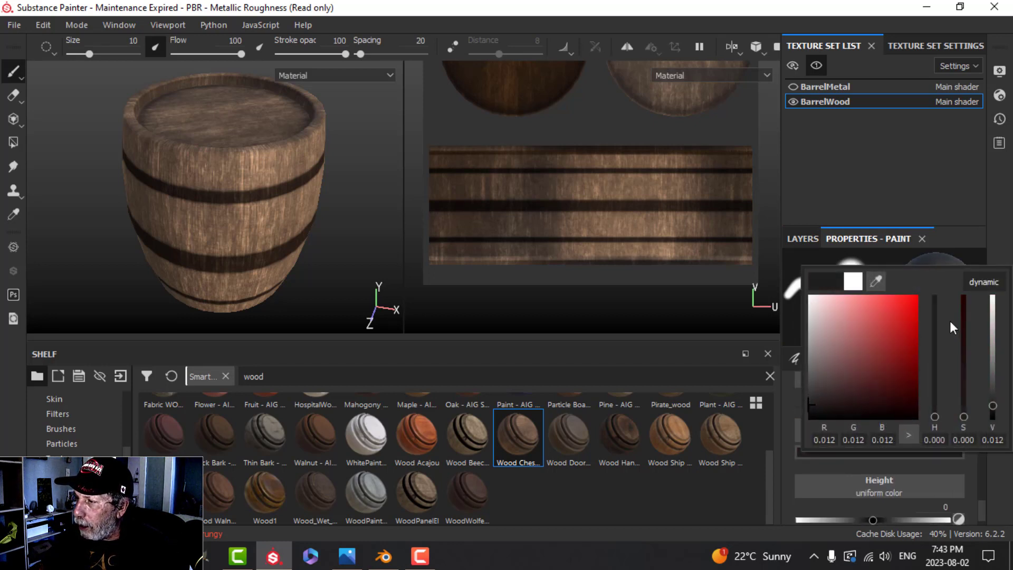
scroll(903, 479, down, 1)
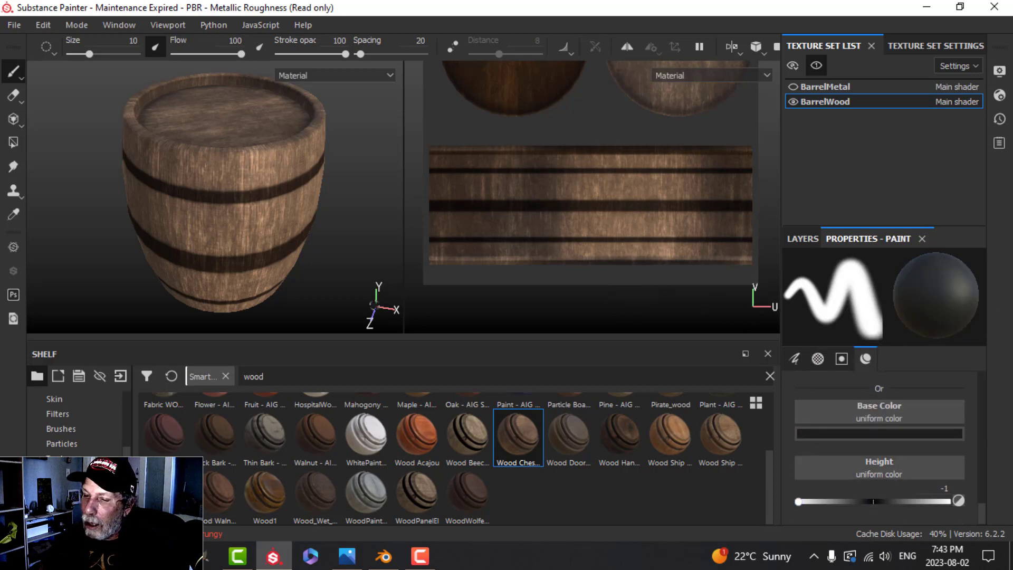
drag(475, 132, 491, 231)
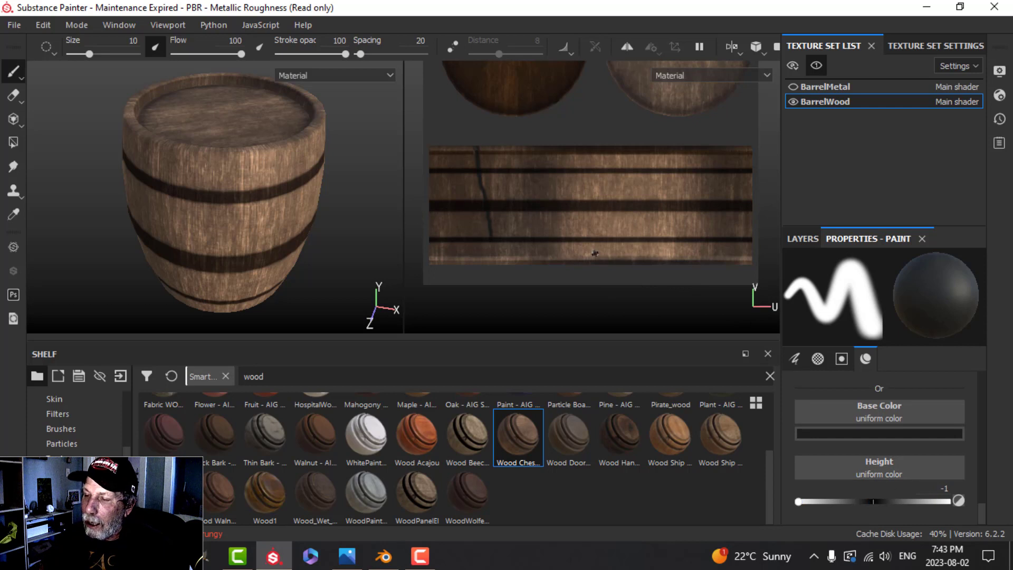
key(ctrl+z)
drag(219, 127, 233, 233)
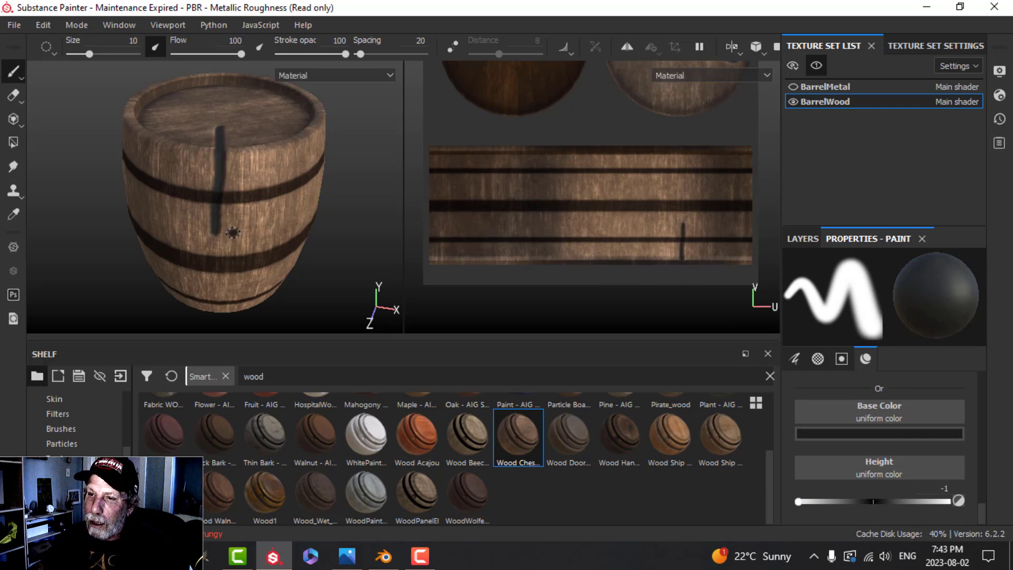
key(ctrl+z)
Step: Search the alphas for "sq", use the solid white square as the brush alpha, and return to the layer stack
scroll(69, 422, up, 5)
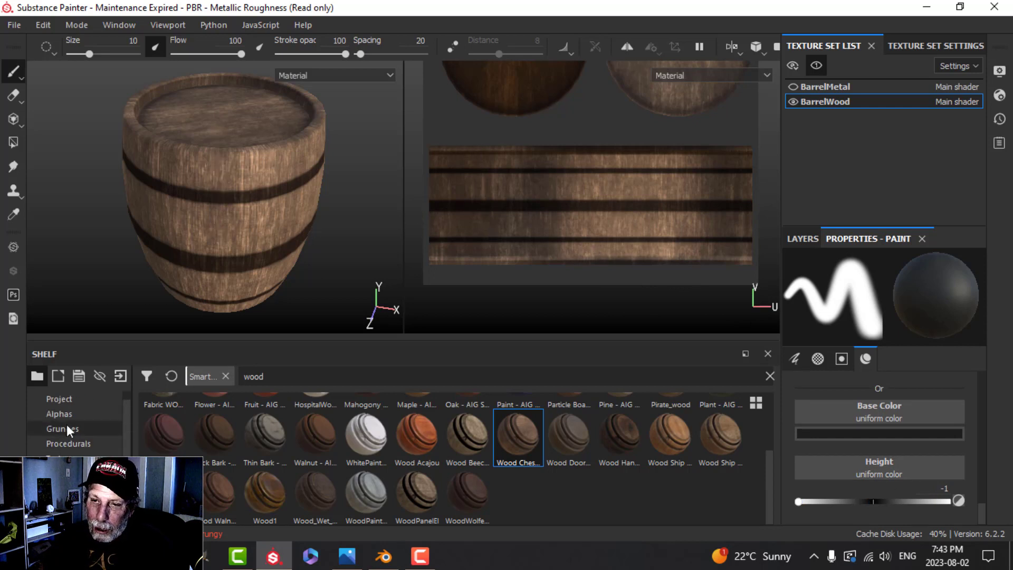
click(108, 413)
click(274, 377)
text(sq)
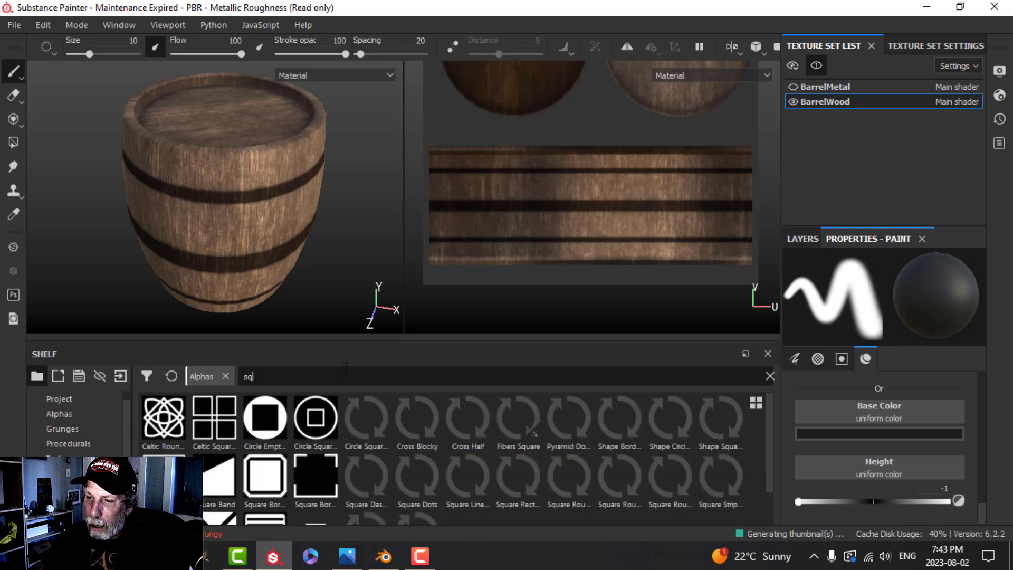
click(525, 475)
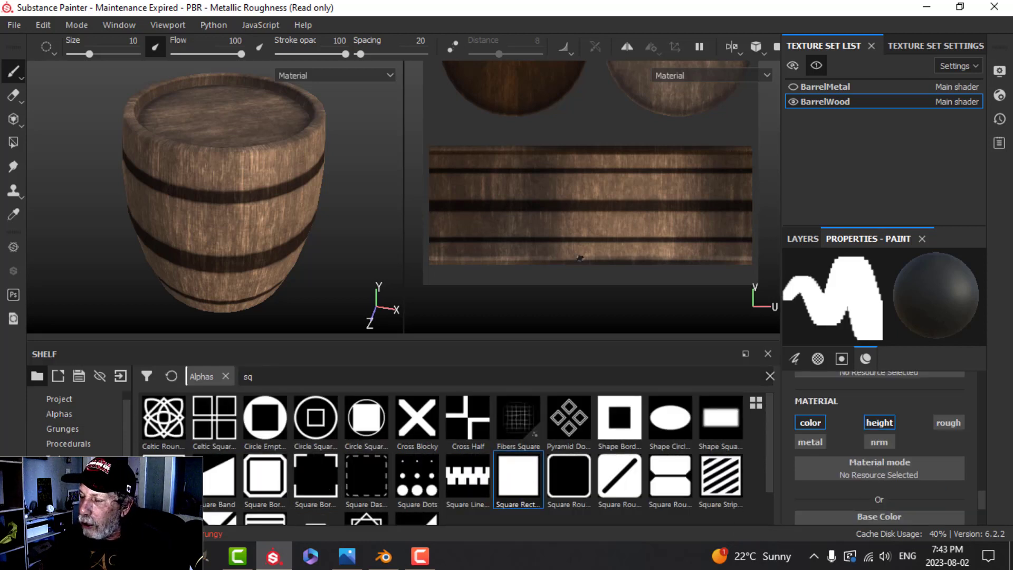
click(817, 239)
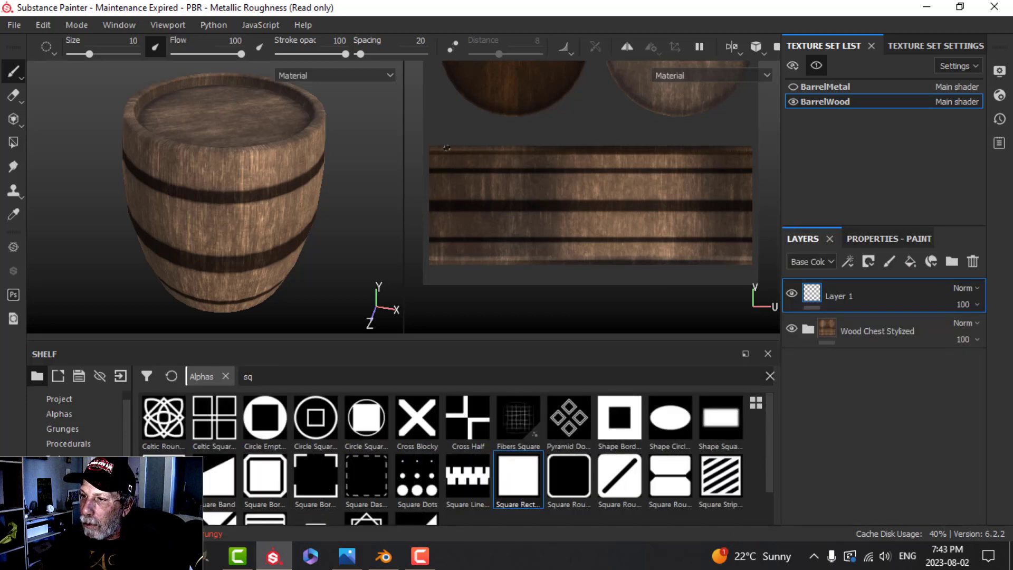
Step: Try a straight vertical plank line with brush size 1 near the left end of the stave strip in the UV view
scroll(457, 143, down, 3)
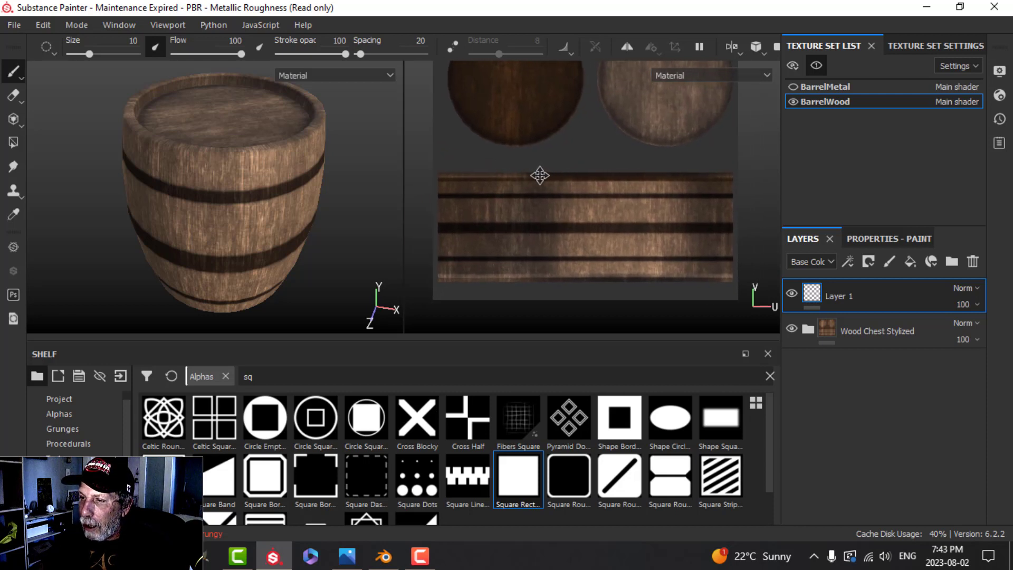
scroll(540, 175, up, 2)
middle_drag(536, 175, 586, 133)
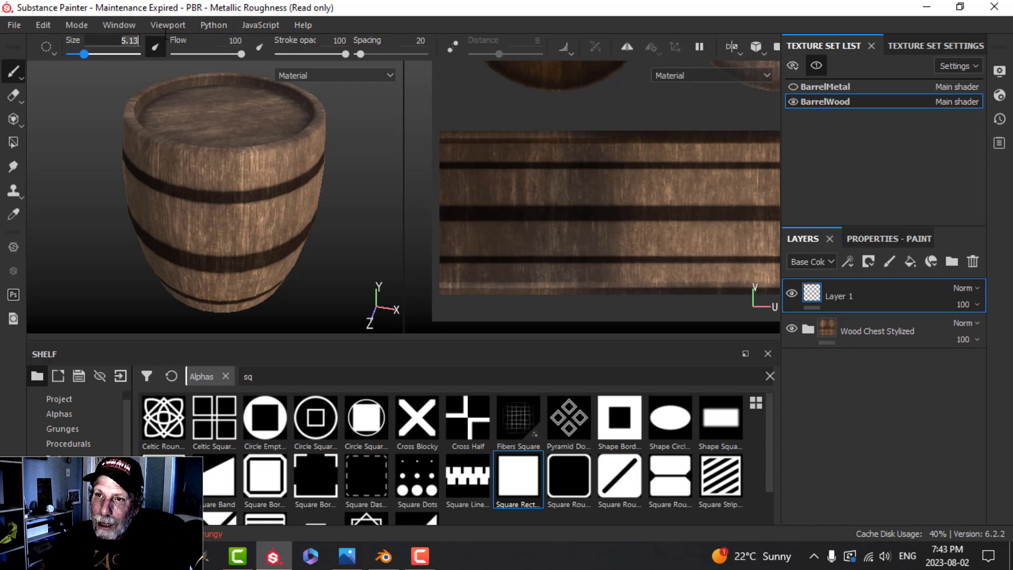
text(1)
key(Return)
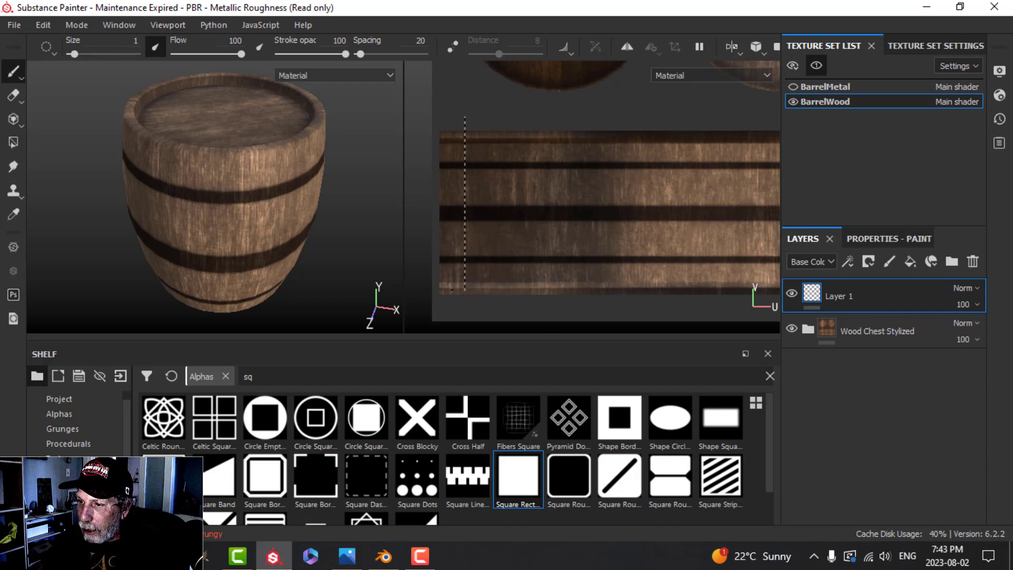
key(ctrl+shift)
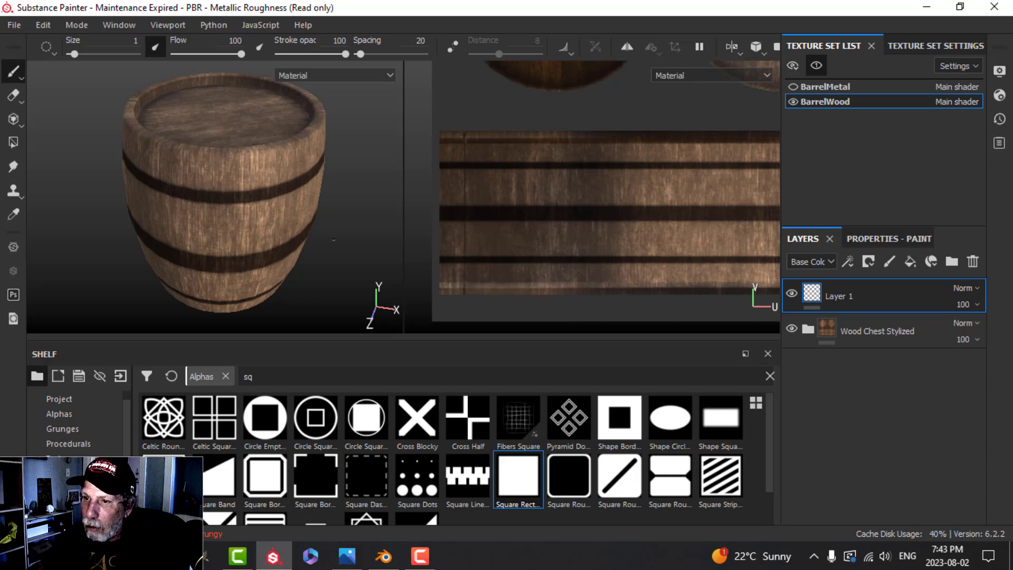
alt+drag(287, 217, 306, 182)
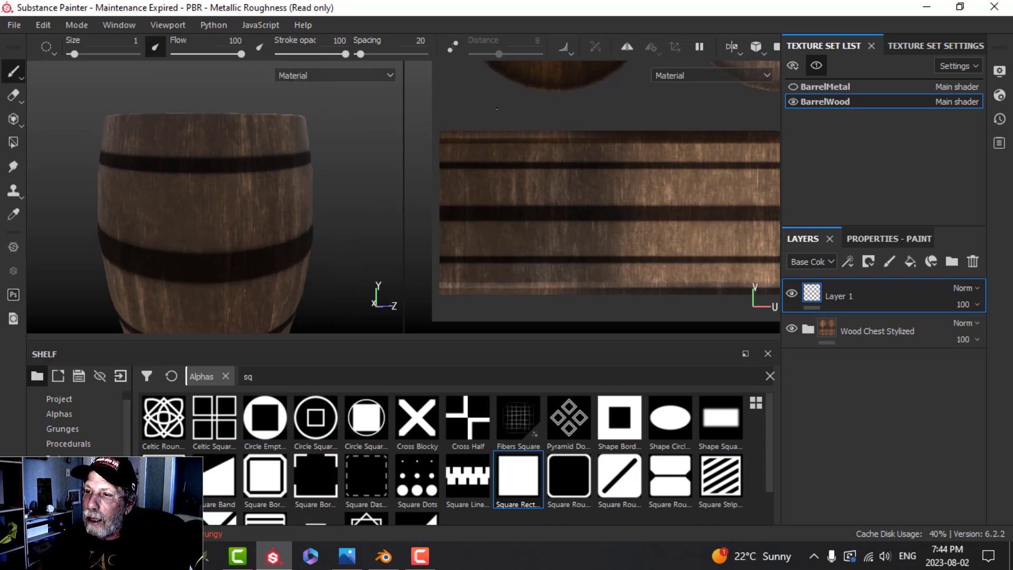
Step: Set the brush size to 1.2 and draw a straight vertical plank line near the left end of the UV stave strip
click(135, 40)
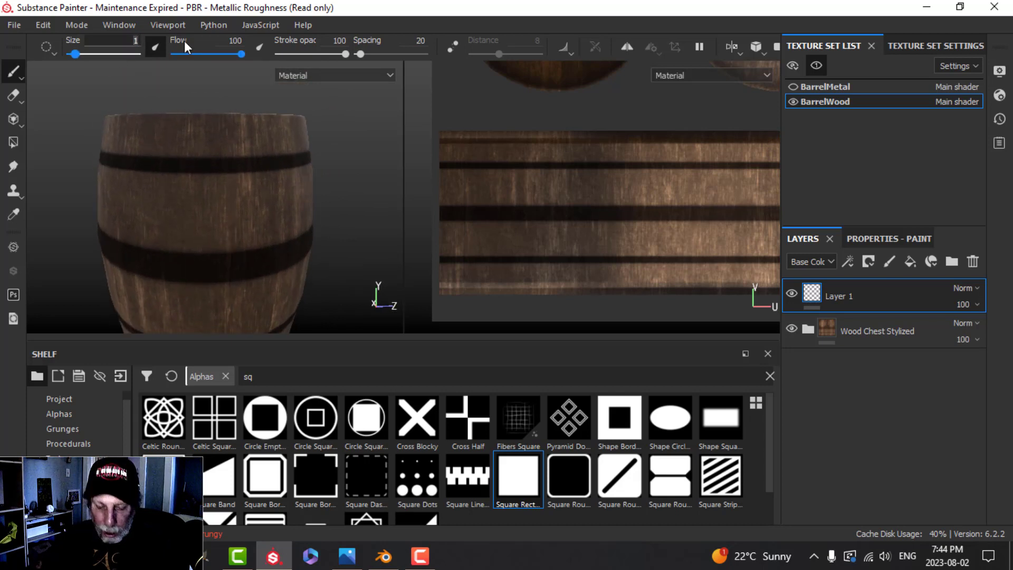
text(1.2)
key(Return)
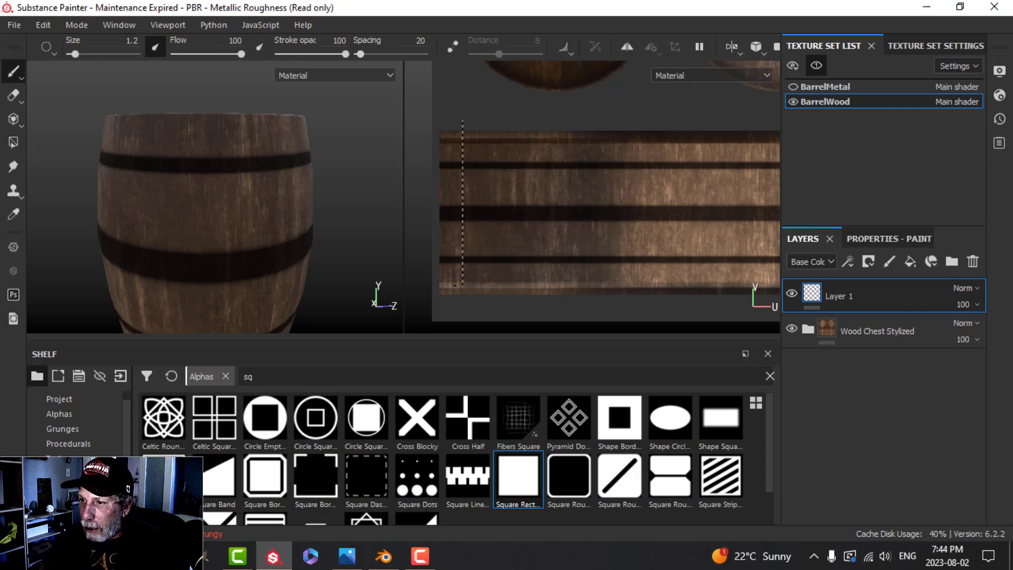
shift+click(463, 284)
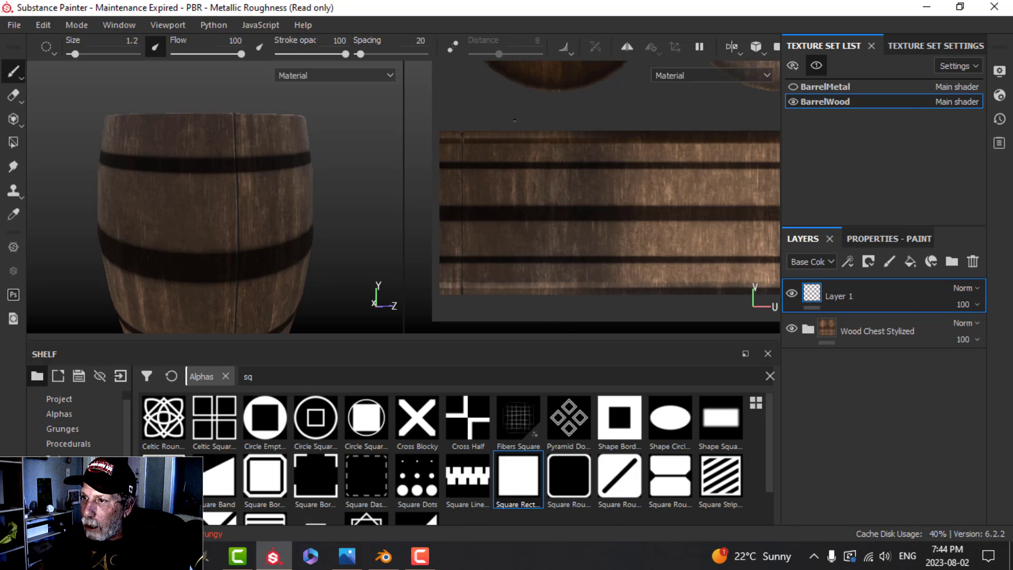
Step: Try two more widely spaced plank lines across the stave strip and check the plank widths on the 3D barrel
shift+click(515, 275)
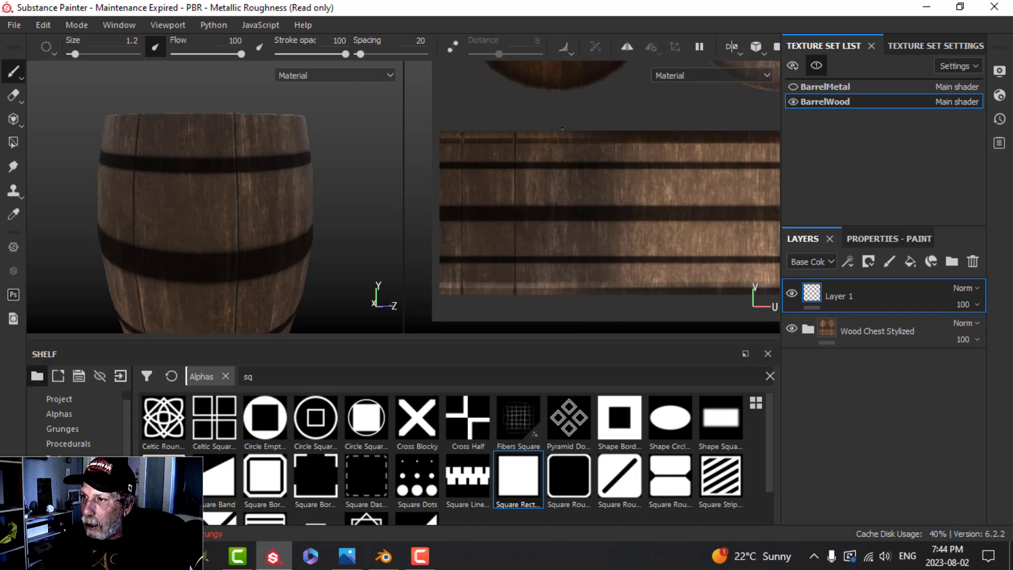
shift+click(574, 282)
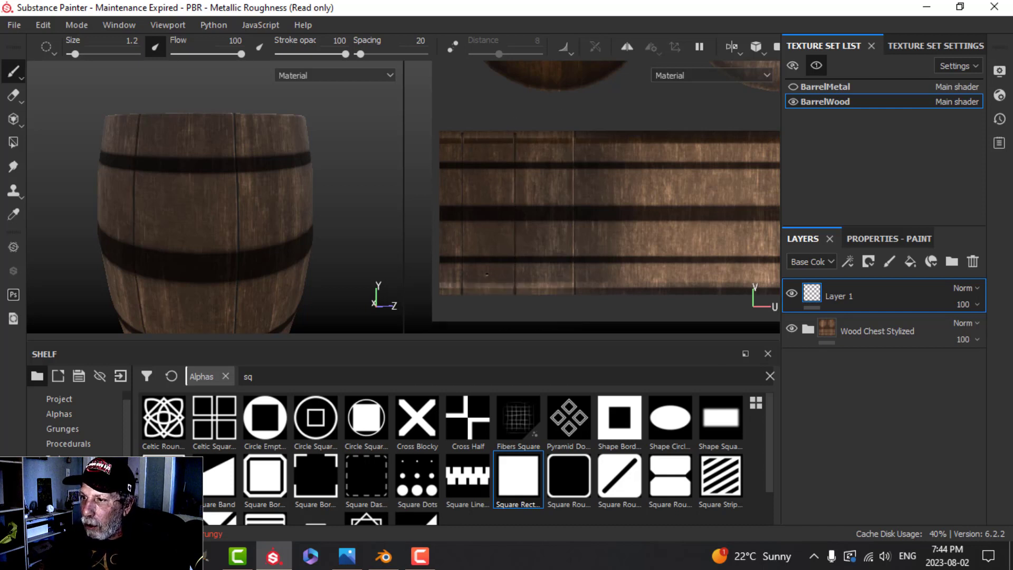
alt+drag(226, 242, 308, 236)
scroll(295, 232, down, 3)
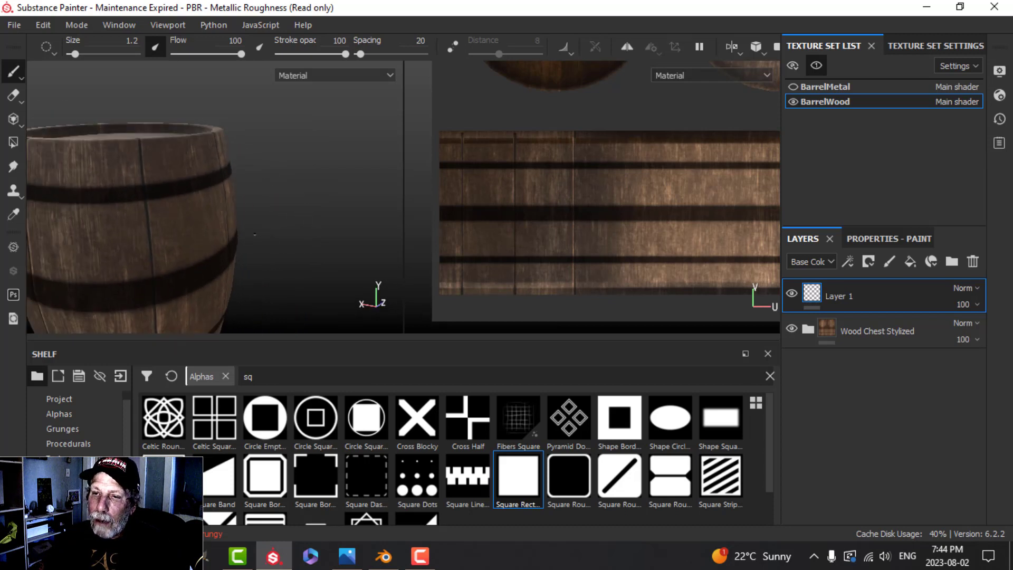
alt+middle_drag(265, 222, 271, 175)
alt+drag(224, 227, 243, 212)
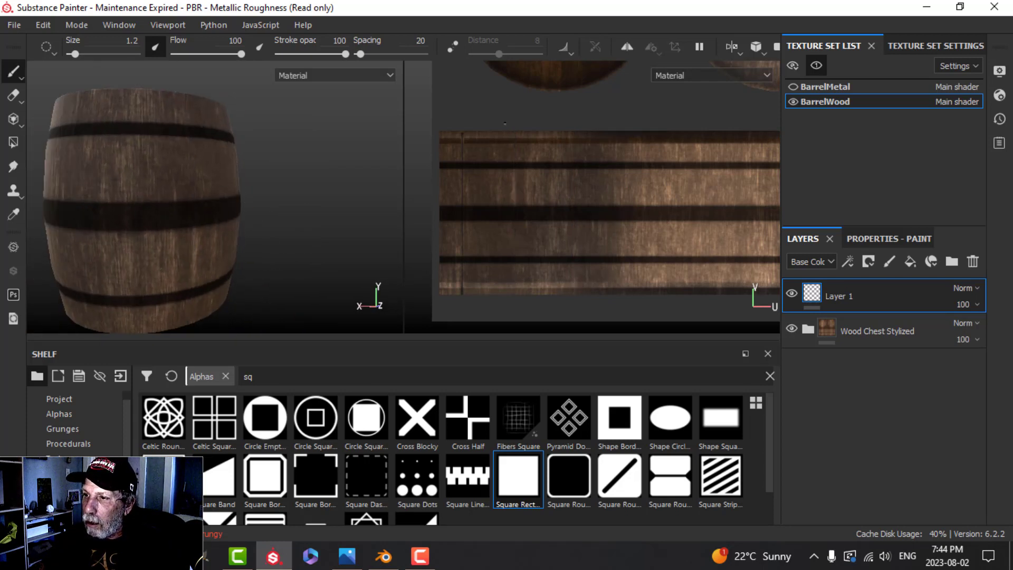
Step: Draw four more straight vertical plank lines at slightly uneven, closer spacing from the first line to the middle of the stave strip
shift+click(500, 309)
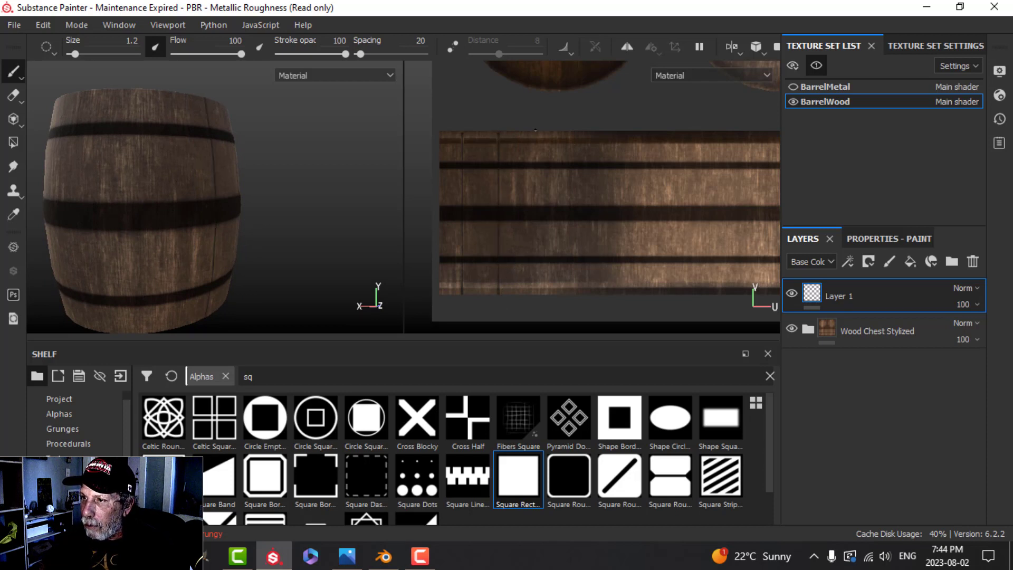
shift+click(536, 118)
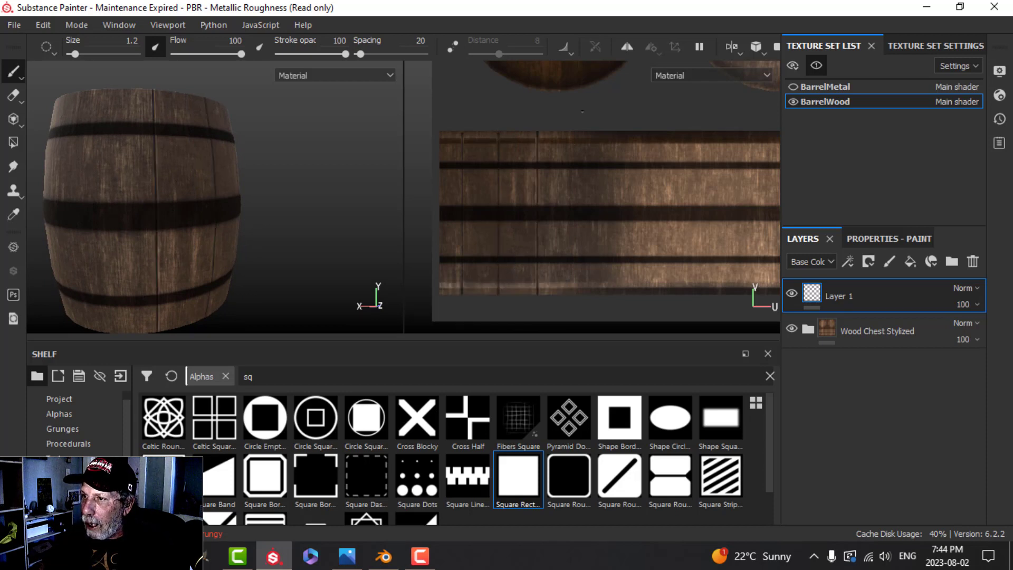
ctrl+shift+click(584, 311)
alt+middle_drag(697, 272, 642, 263)
ctrl+shift+click(586, 289)
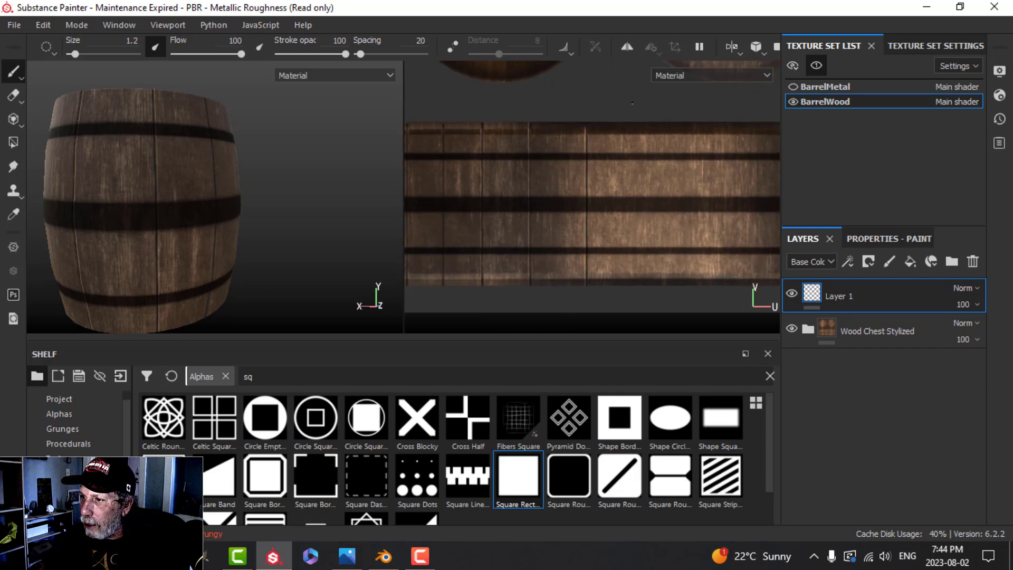
Step: Continue with four straight vertical plank lines from the middle to the right end of the UV stave strip
ctrl+shift+click(622, 297)
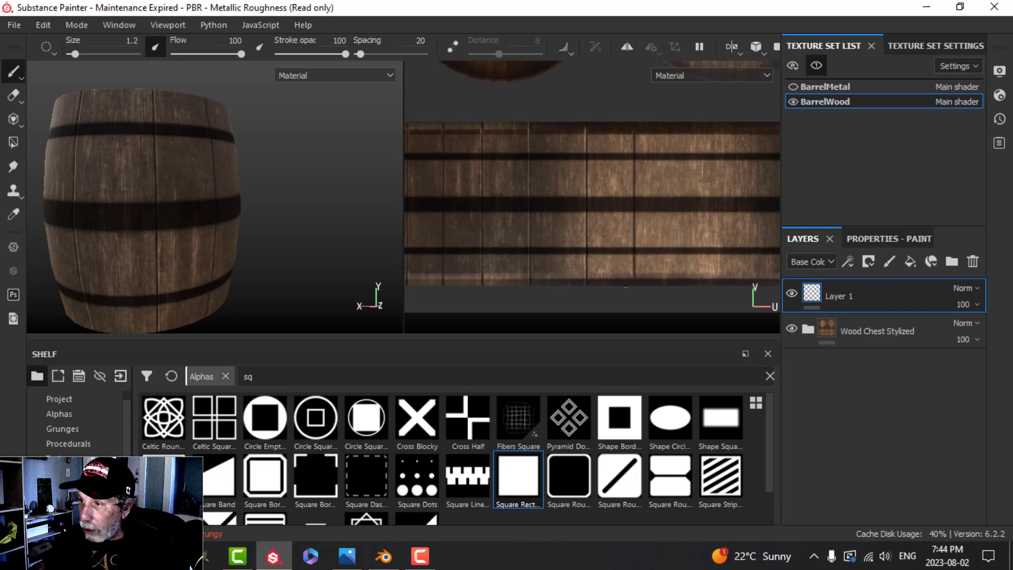
ctrl+shift+click(699, 297)
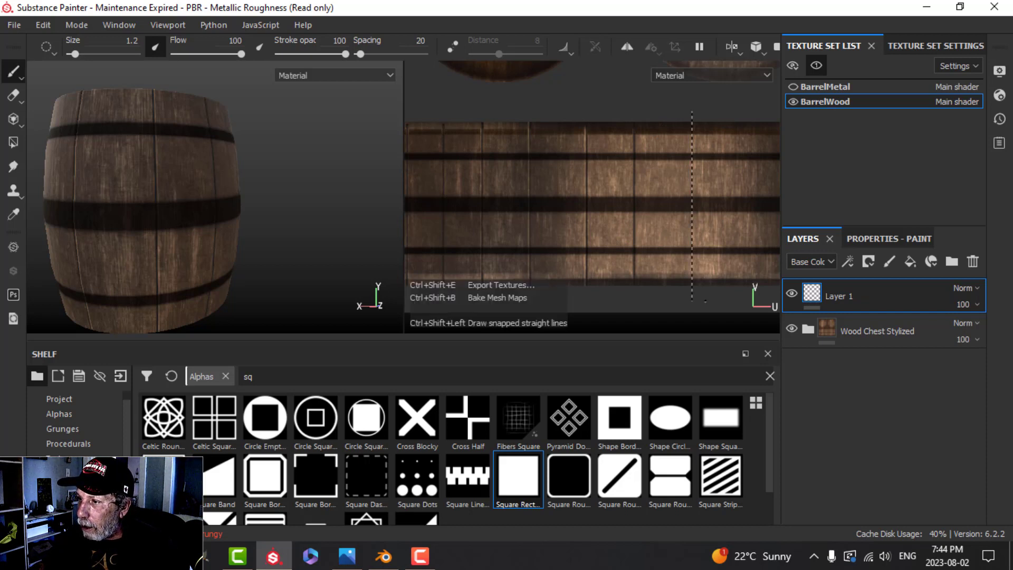
middle_drag(715, 228, 617, 236)
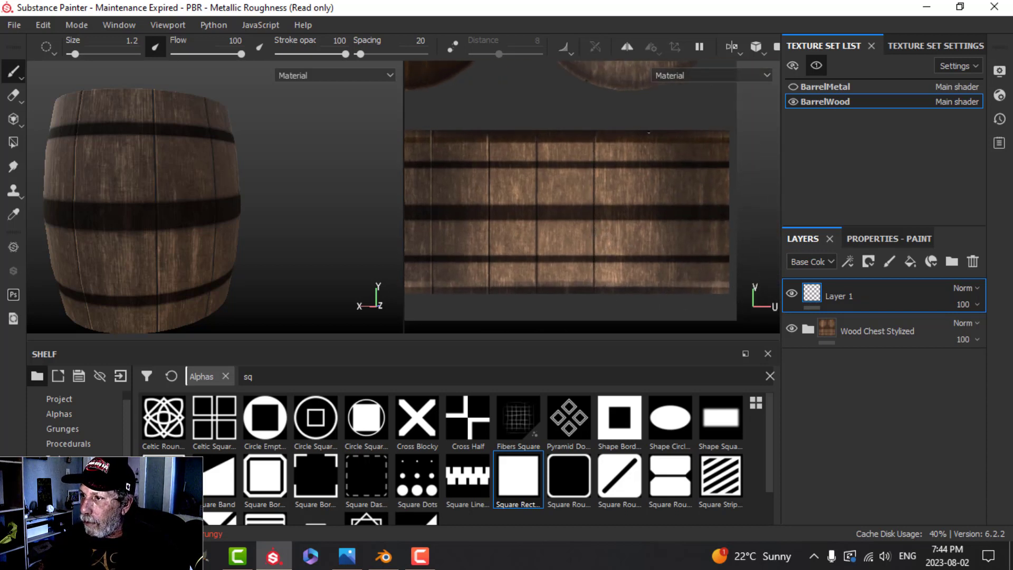
ctrl+shift+click(646, 295)
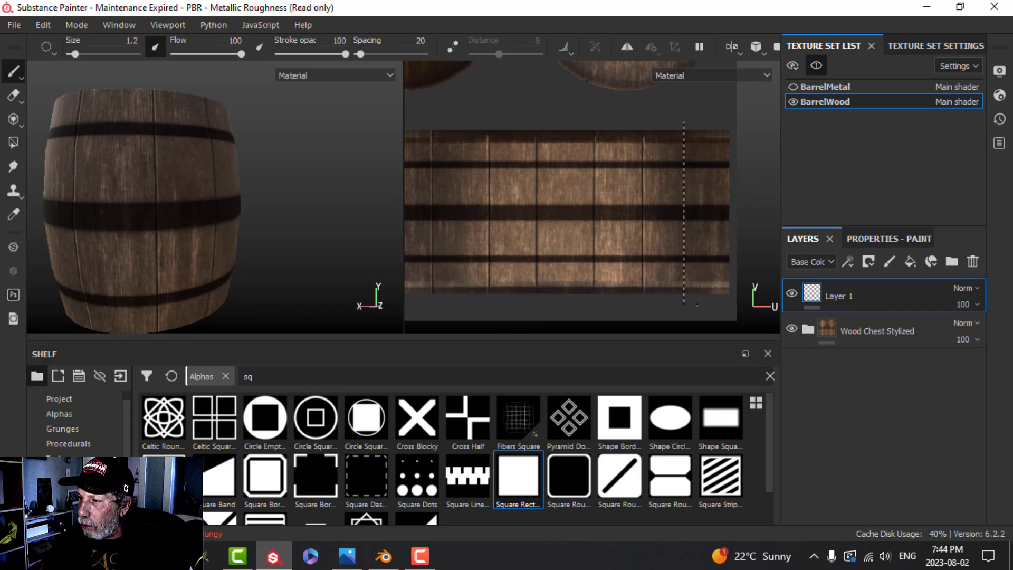
Step: Check the plank lines around the 3D barrel and rename the paint layer to Lines
alt+drag(257, 232, 357, 208)
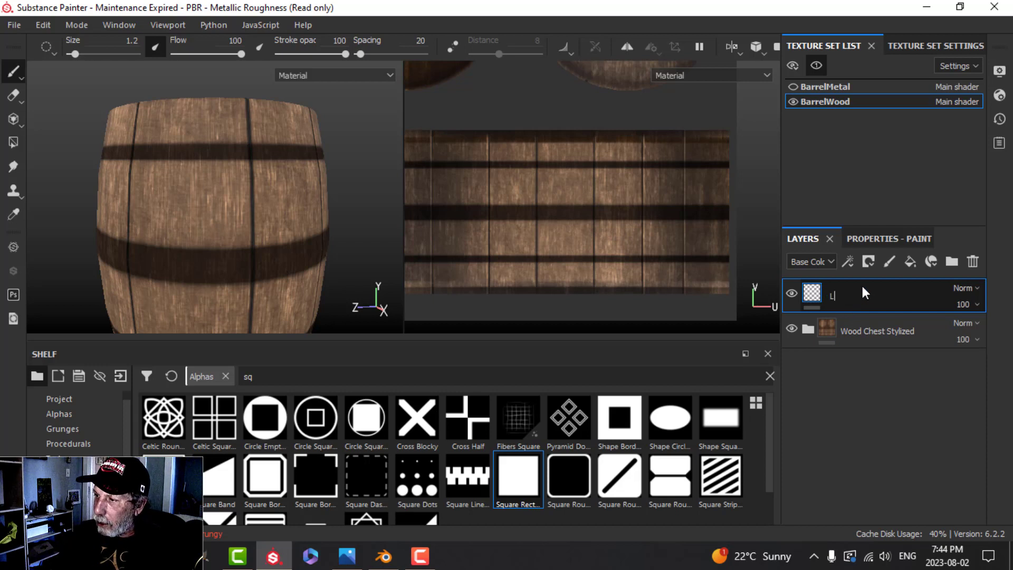
key(Return)
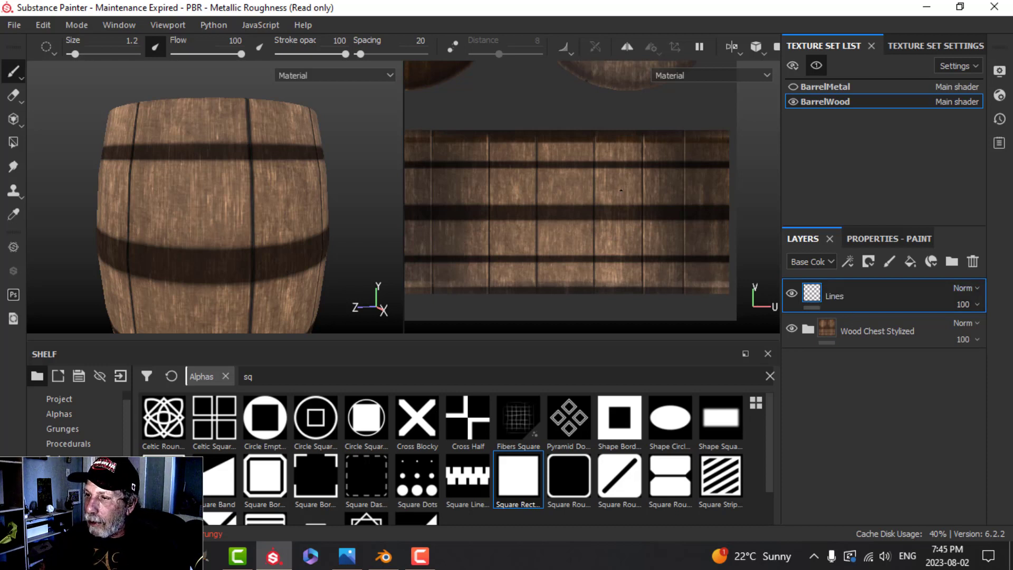
Step: Add a new paint layer above the Lines layer and show its brush properties
scroll(331, 160, down, 2)
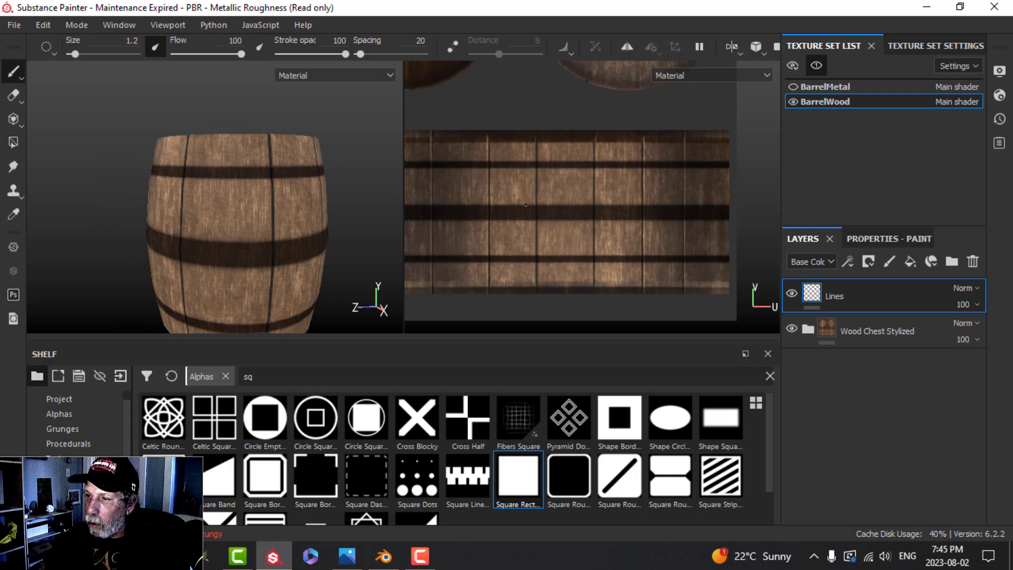
alt+middle_drag(525, 205, 596, 195)
scroll(605, 205, down, 2)
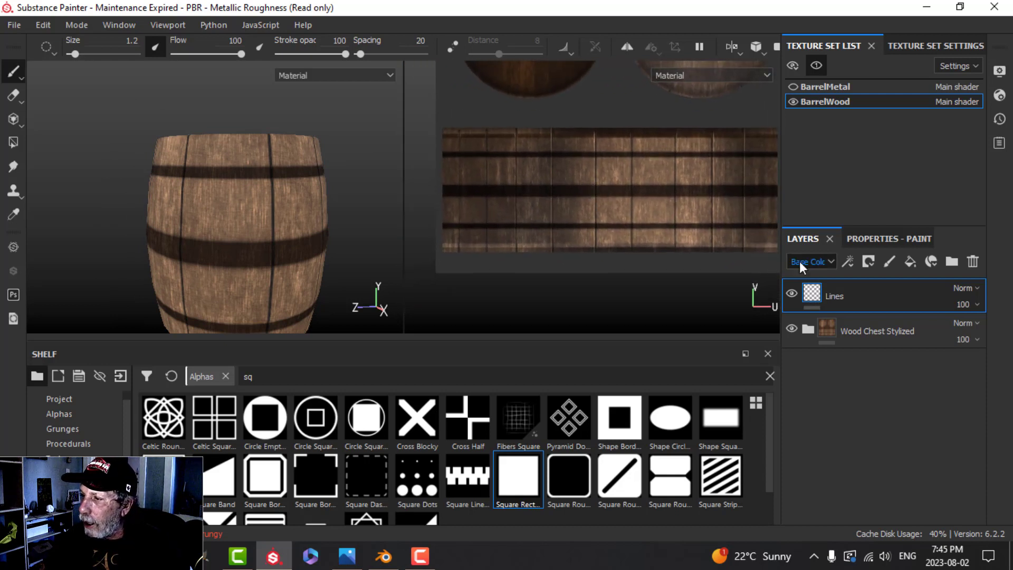
click(890, 263)
click(902, 240)
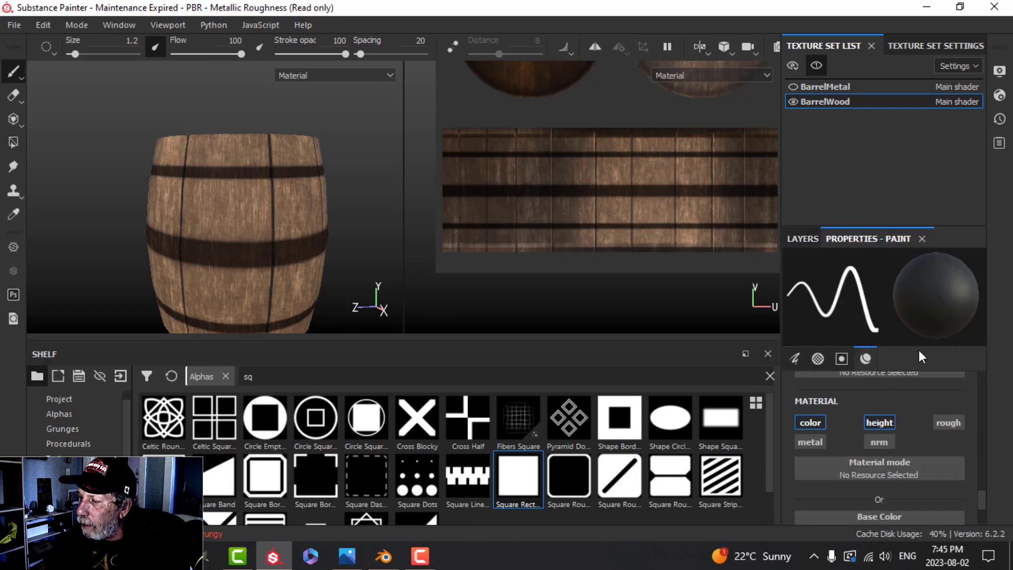
Step: Turn off the brush's height channel and sample a wood brown from the stave texture as base color (R 0.064, G 0.036, B 0.019)
click(880, 425)
scroll(886, 438, down, 2)
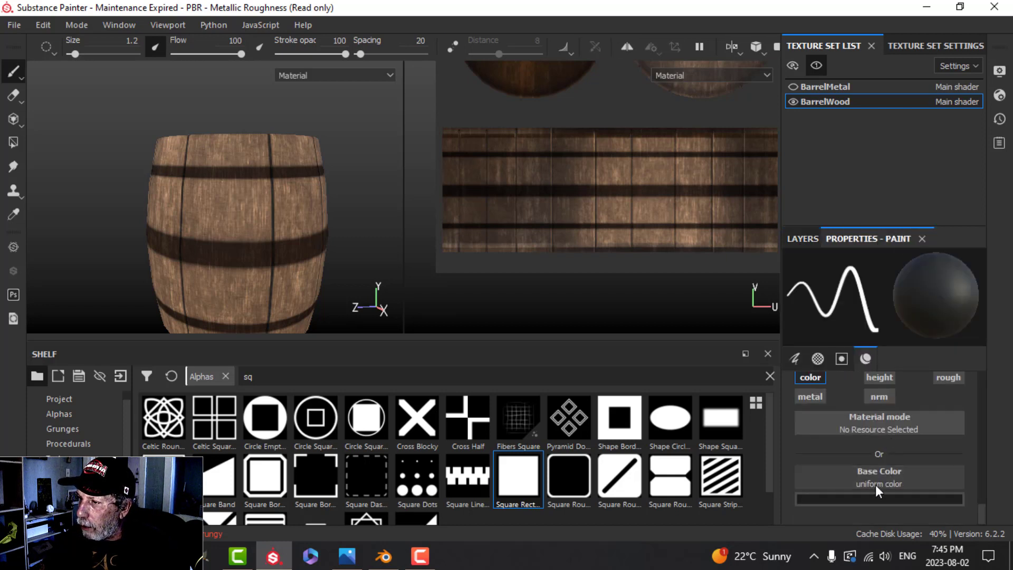
click(879, 498)
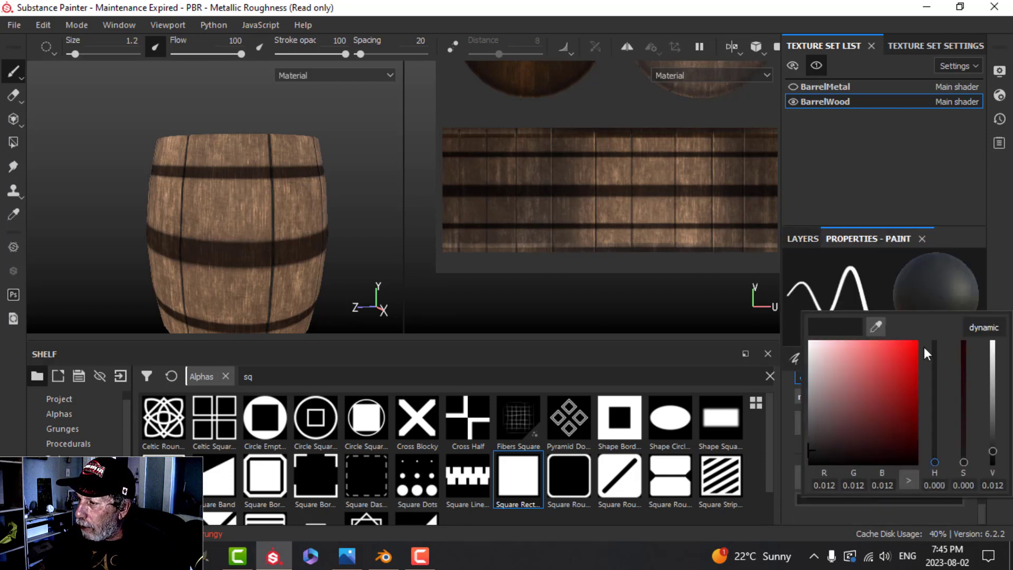
click(877, 327)
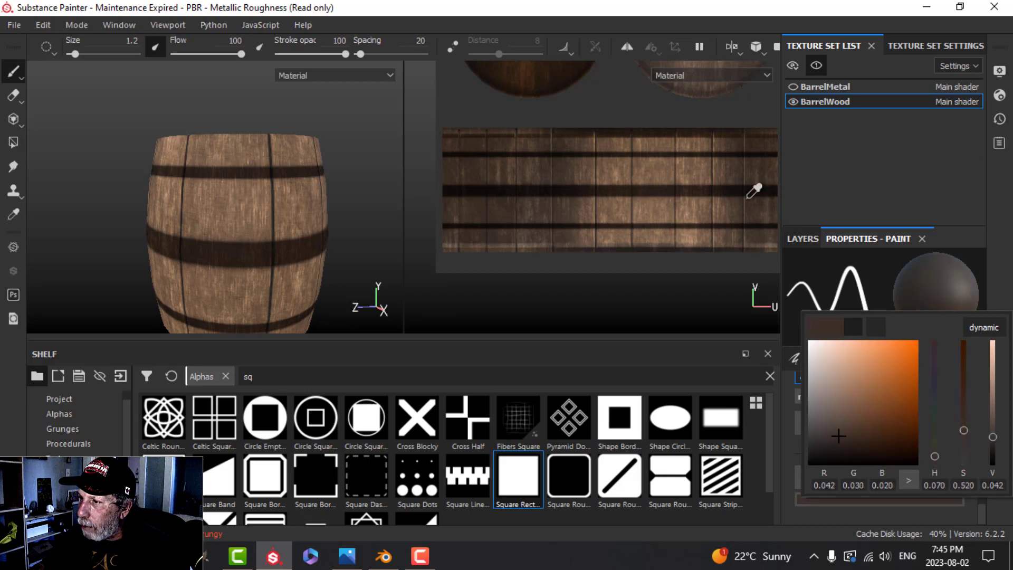
click(727, 171)
click(853, 429)
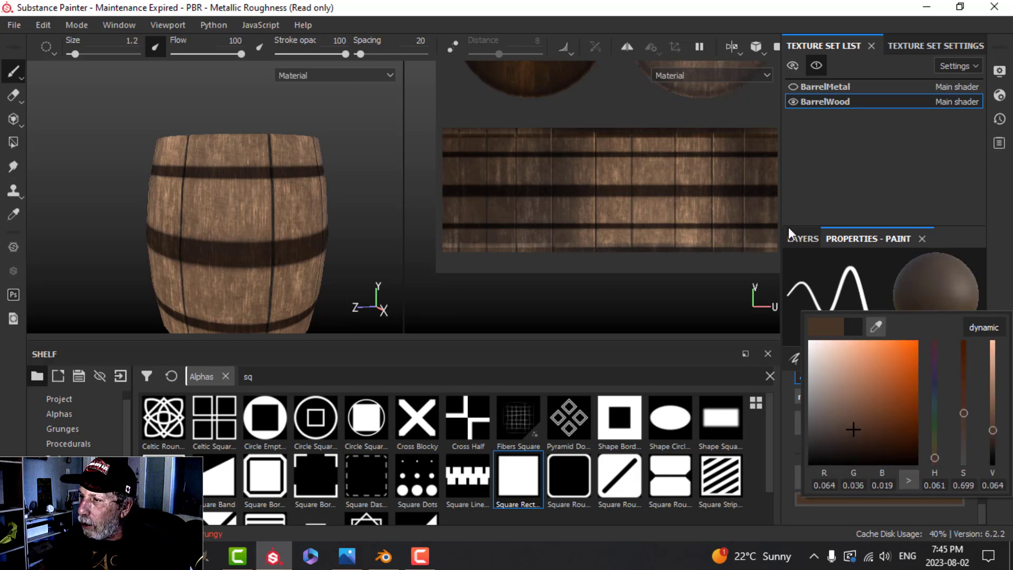
click(800, 239)
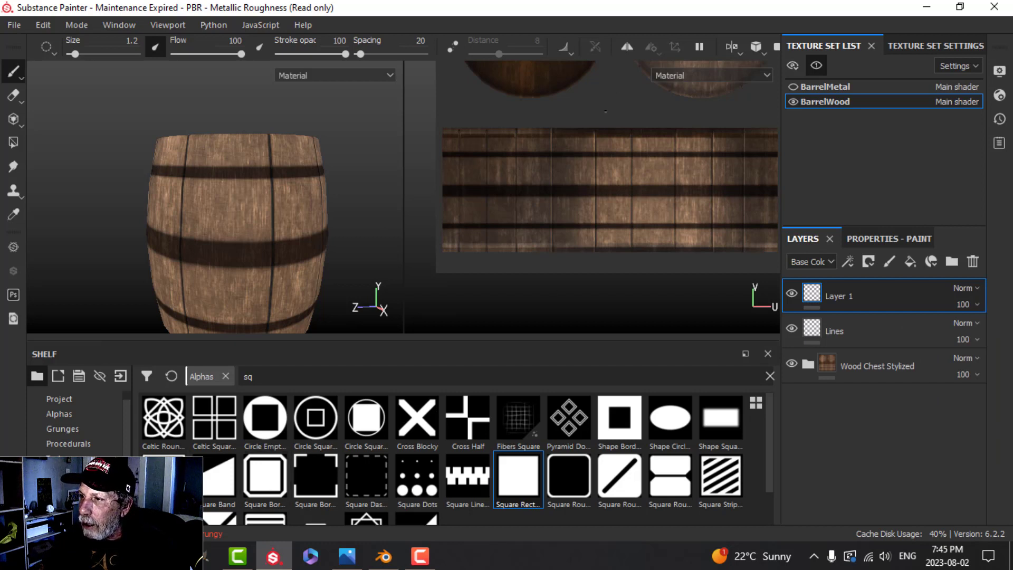
Step: Enlarge the brush to about 29 and cover three spaced planks along the UV stave strip with straight vertical strokes on Layer 1
ctrl+right_drag(605, 114, 625, 113)
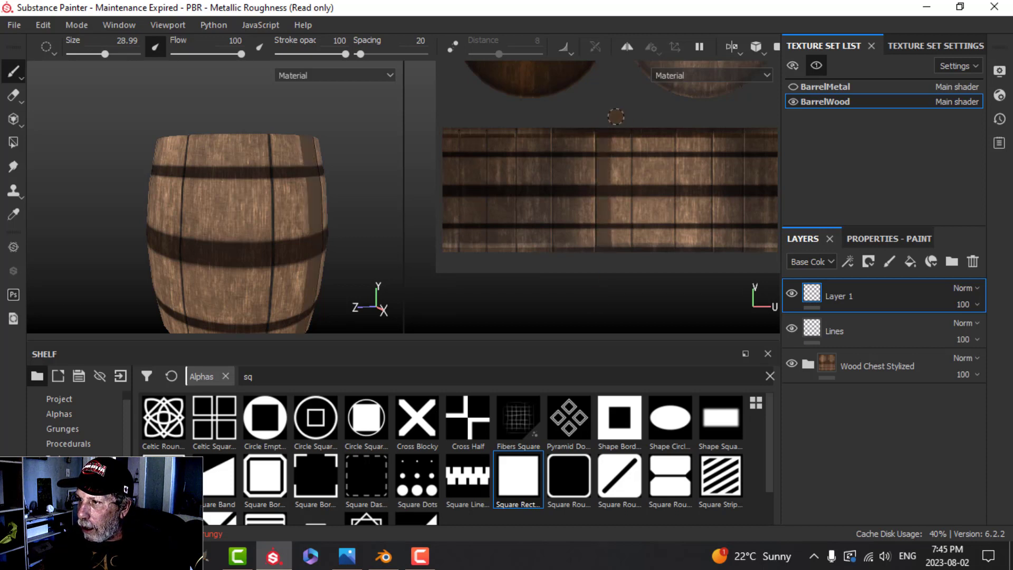
click(616, 117)
ctrl+shift+click(606, 284)
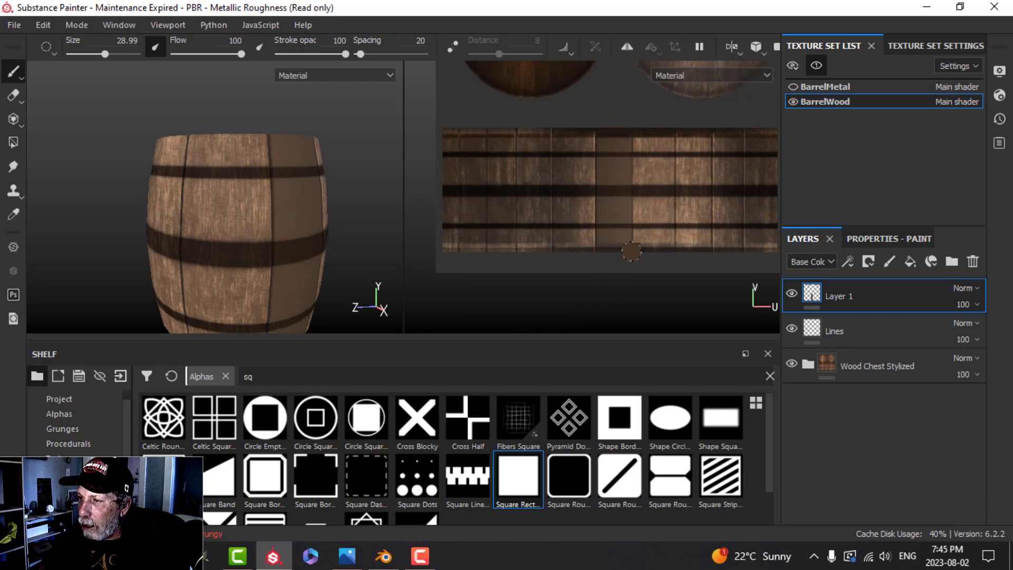
alt+middle_drag(582, 263, 619, 265)
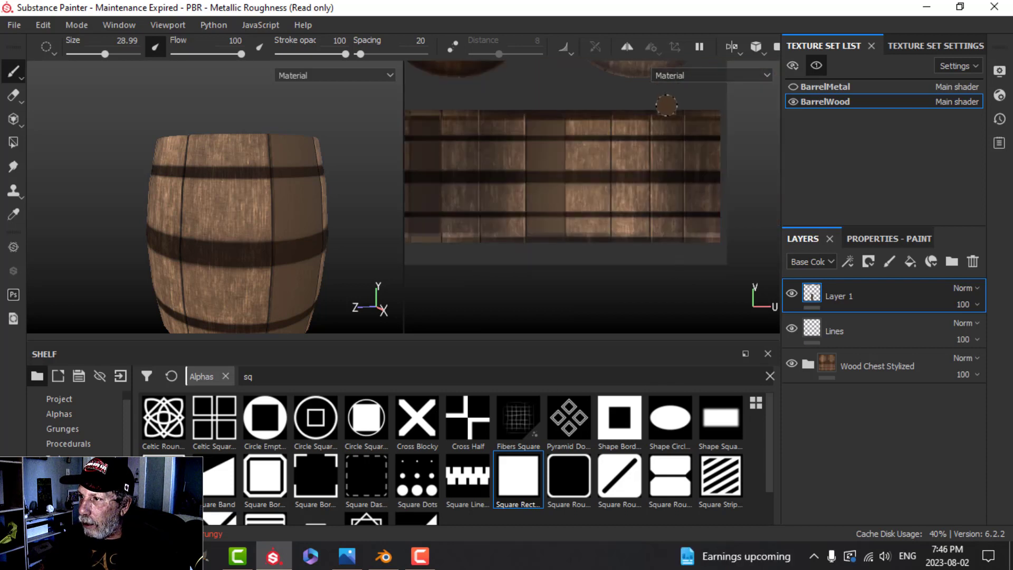
click(661, 98)
ctrl+shift+click(666, 274)
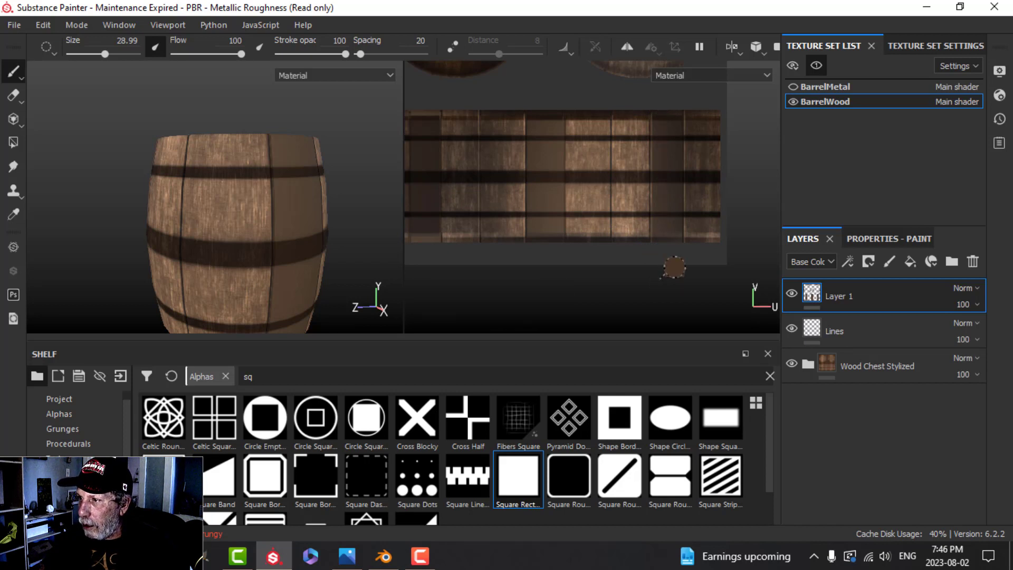
scroll(598, 244, down, 1)
alt+middle_drag(585, 242, 632, 228)
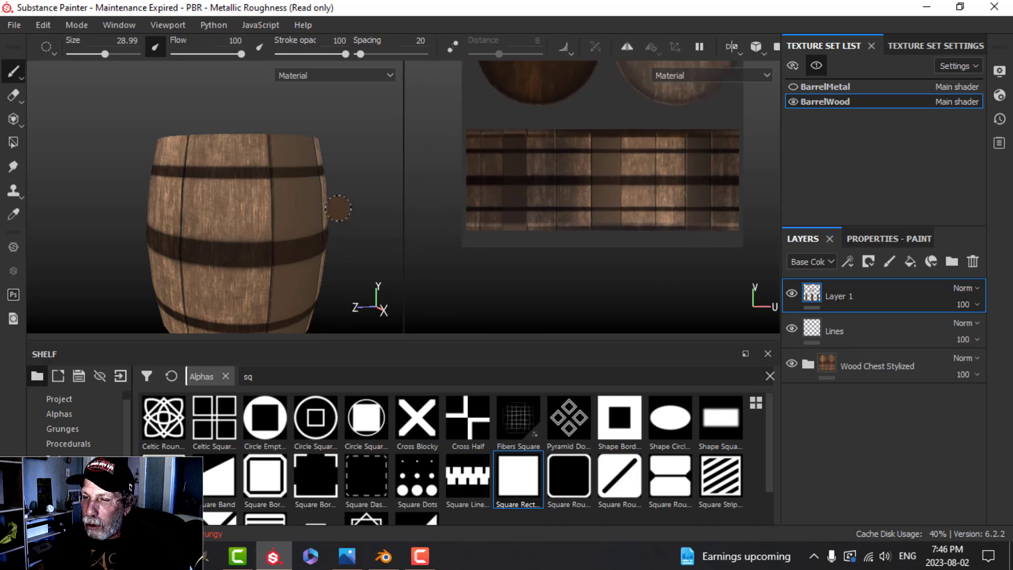
Step: Set Layer 1's blend mode to Overlay and its opacity to 55
alt+drag(340, 209, 298, 245)
click(970, 287)
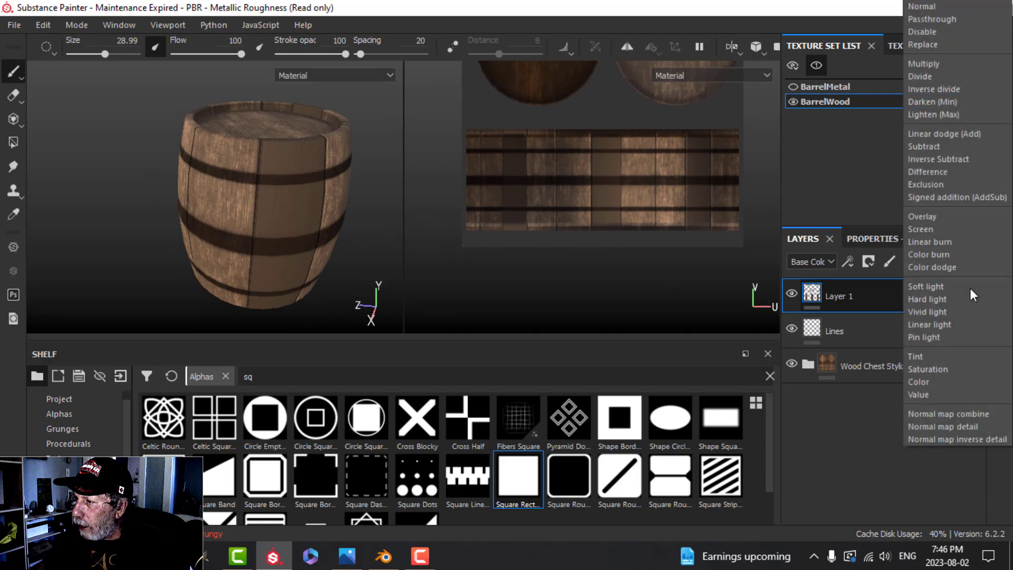
click(935, 219)
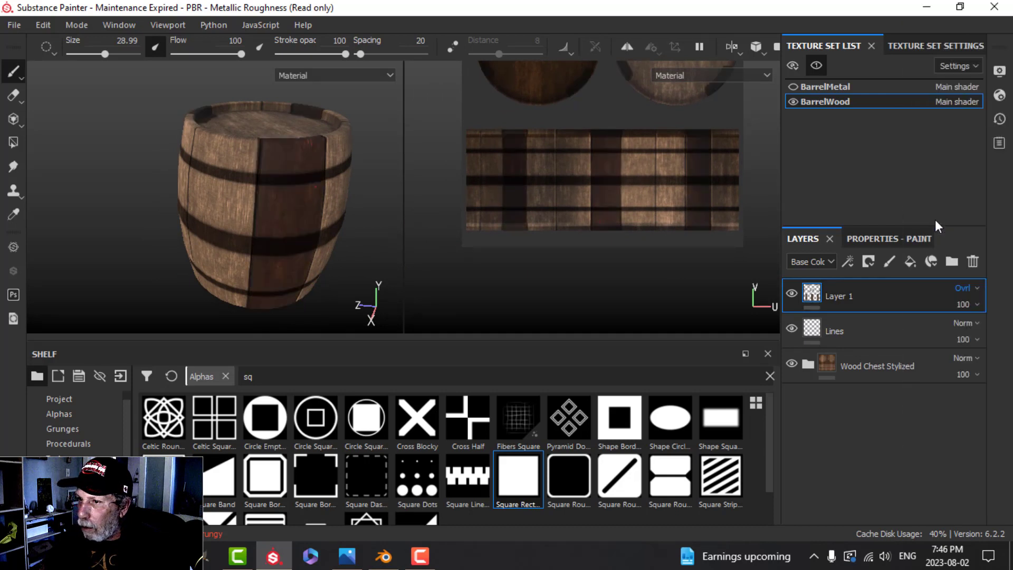
click(980, 304)
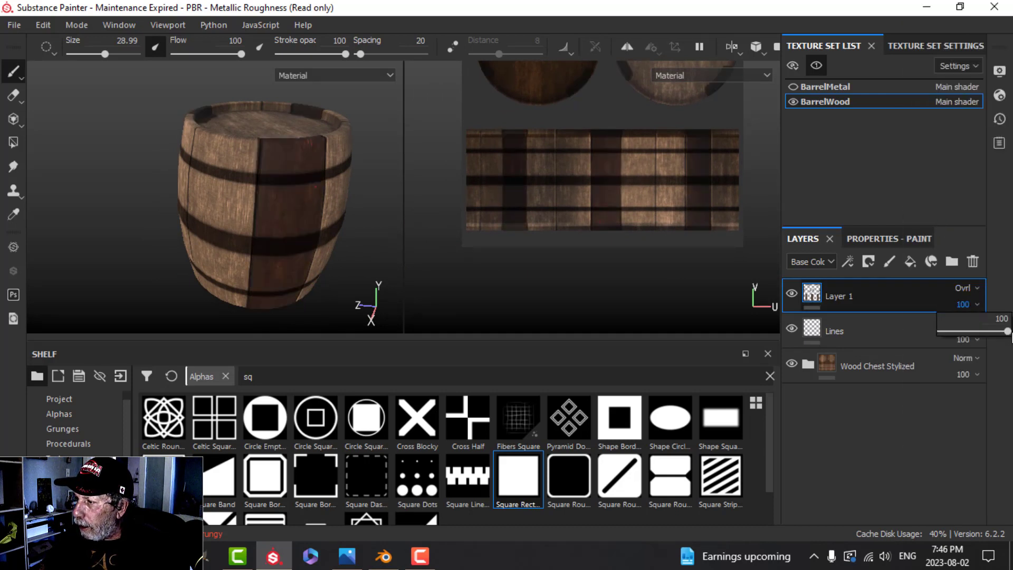
click(978, 305)
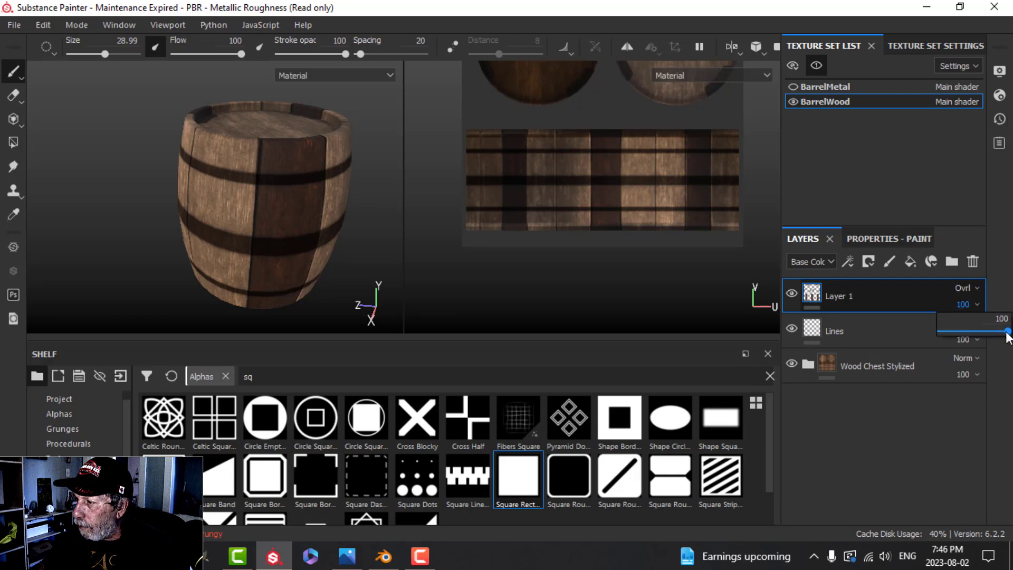
click(973, 332)
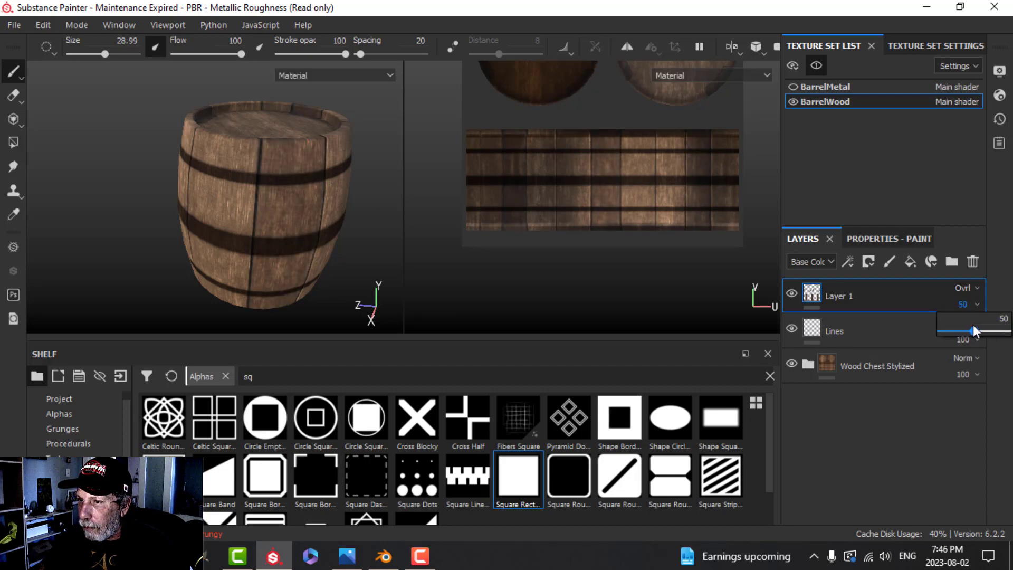
drag(973, 326, 977, 326)
alt+drag(350, 217, 401, 171)
scroll(330, 216, down, 2)
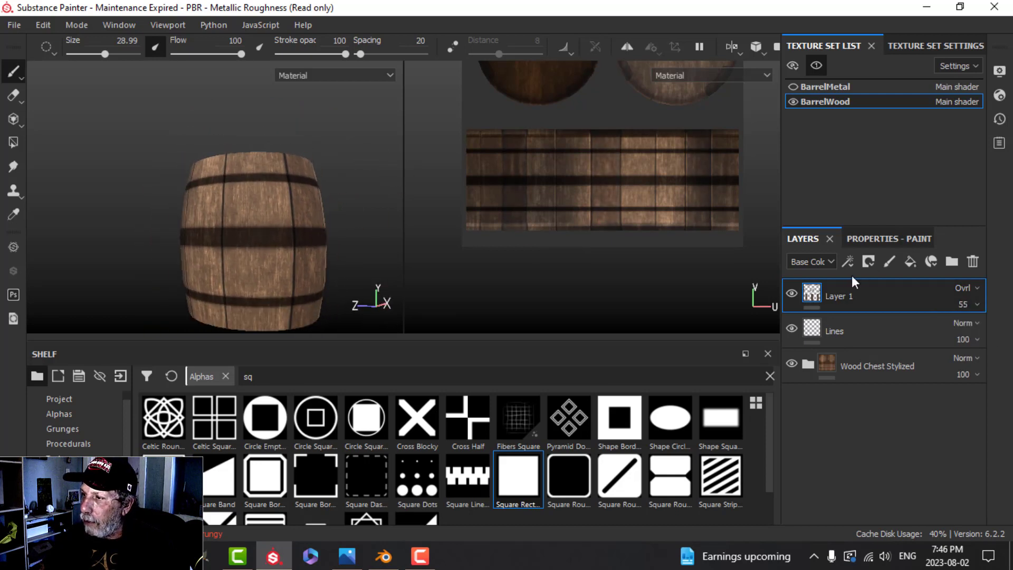
Step: Change Layer 1's blend mode to Hard light and check the tinted planks on the 3D barrel
click(875, 240)
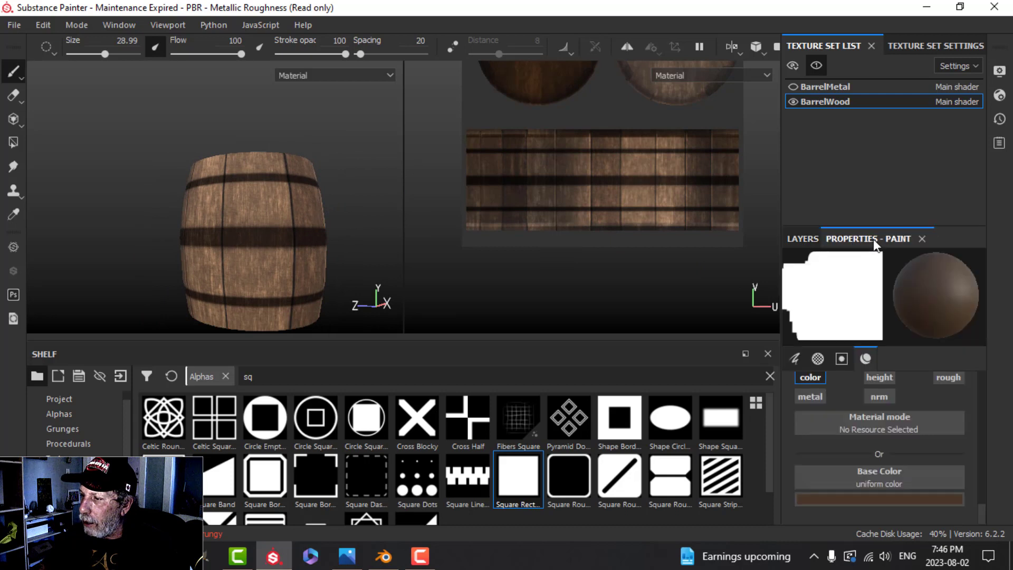
click(801, 238)
mouse_move(284, 222)
alt+mouse_down()
mouse_move(264, 210)
mouse_move(319, 226)
mouse_move(238, 242)
alt+mouse_up()
click(976, 289)
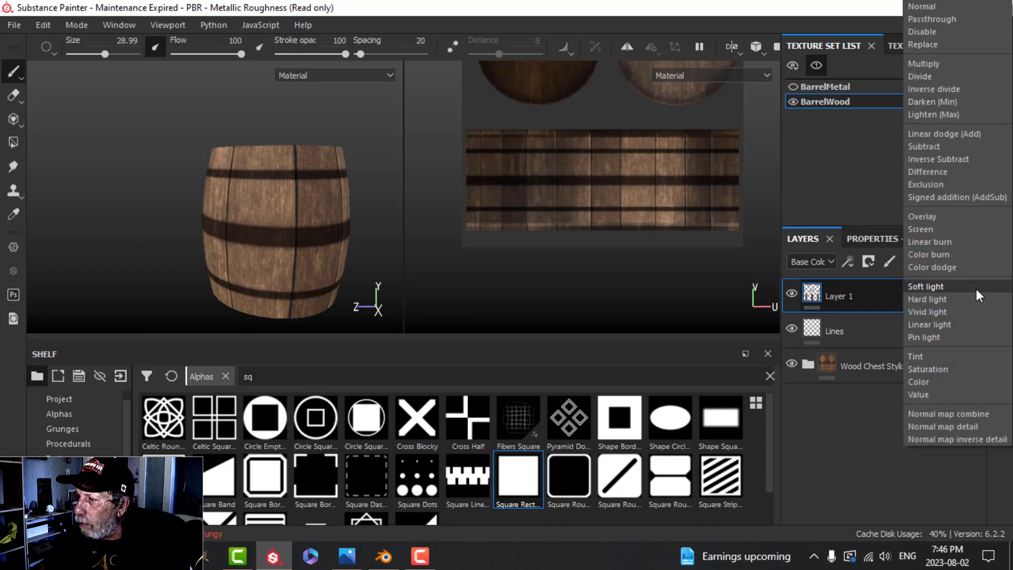
click(941, 299)
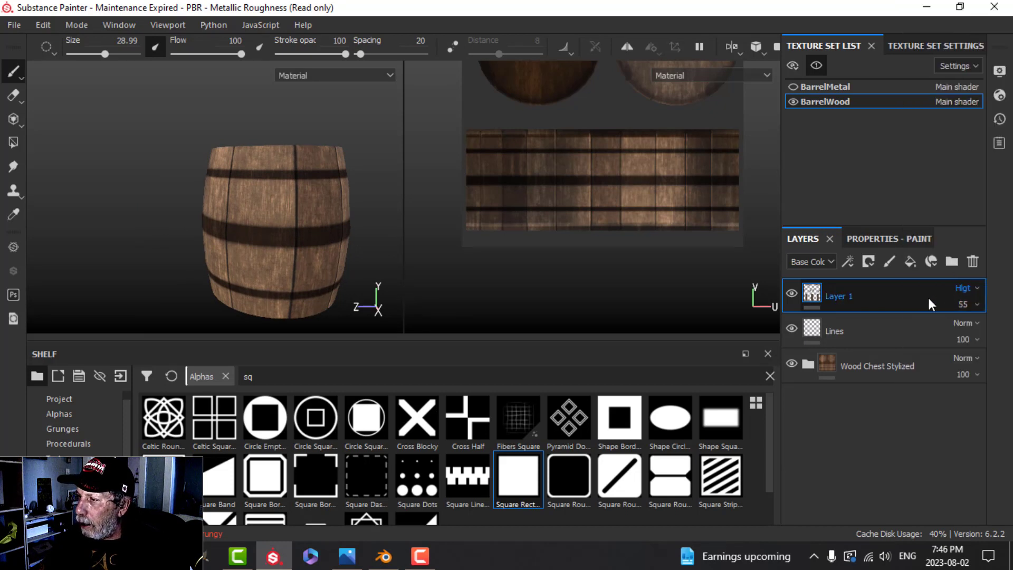
alt+drag(304, 198, 362, 199)
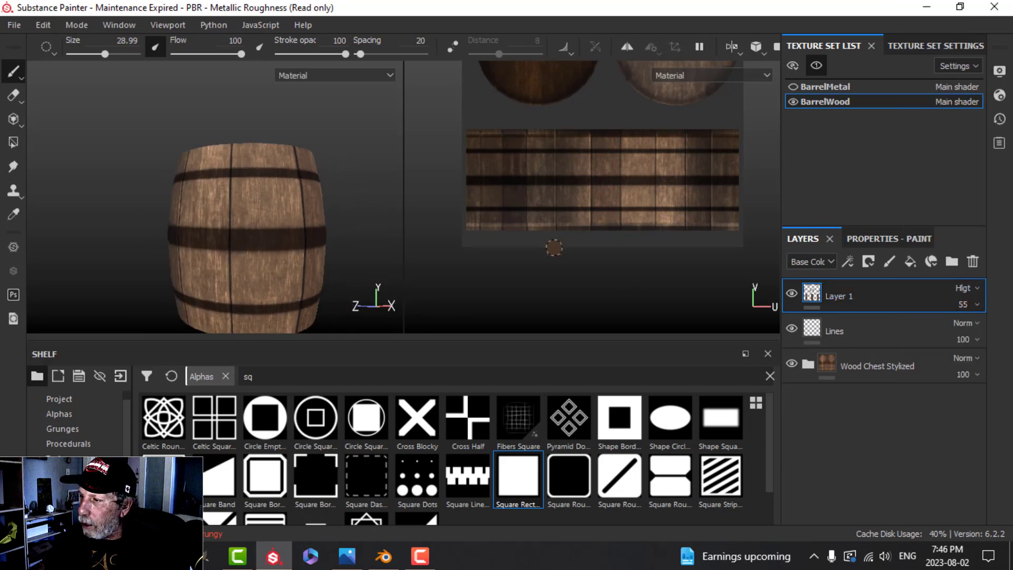
Step: Darken the brush's base color to a value of 0.031 and tint the plank just left of the middle darkened one
click(893, 243)
click(884, 497)
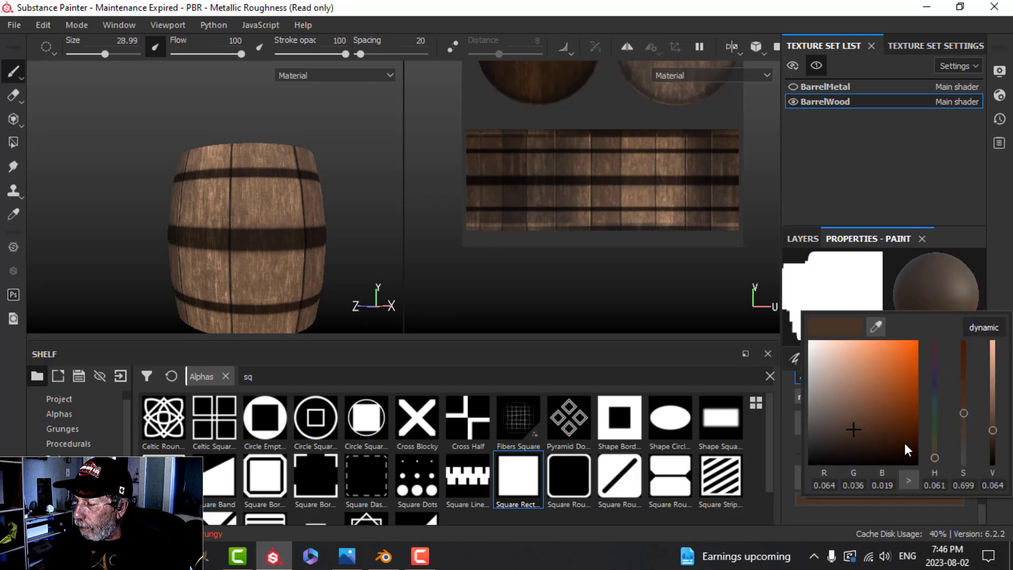
drag(996, 436, 996, 441)
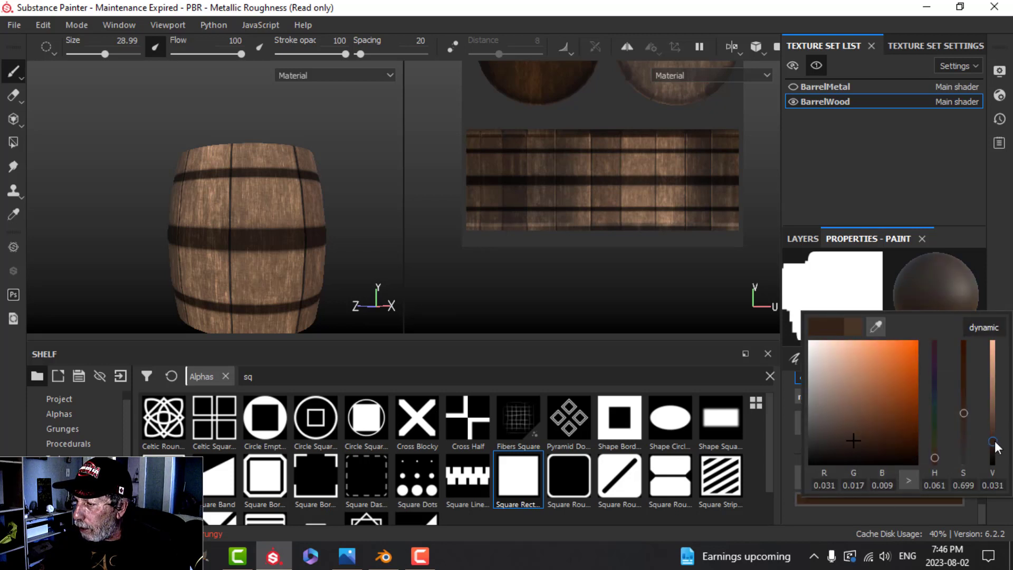
alt+drag(302, 258, 328, 255)
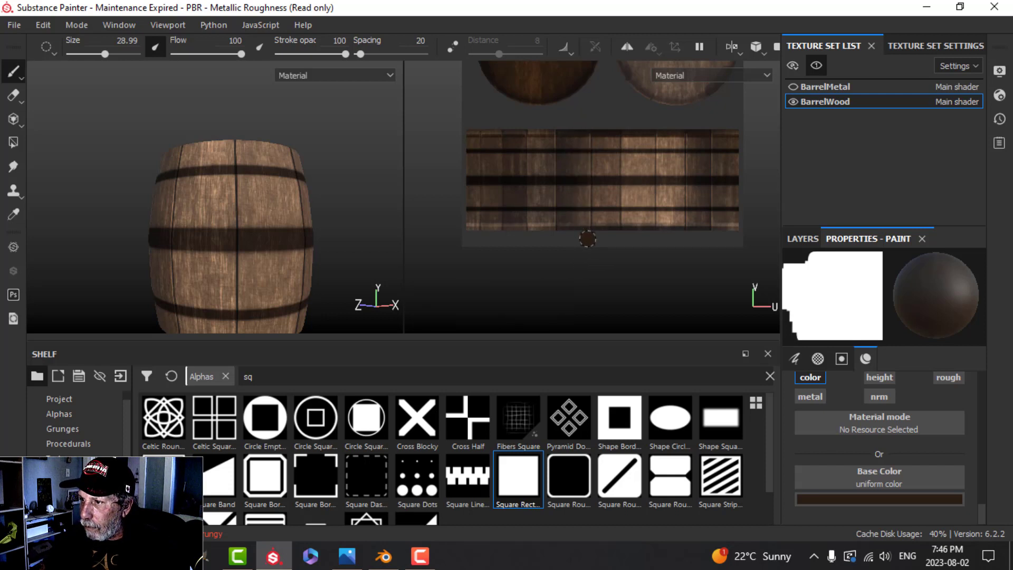
alt+drag(276, 201, 280, 174)
alt+drag(391, 196, 311, 218)
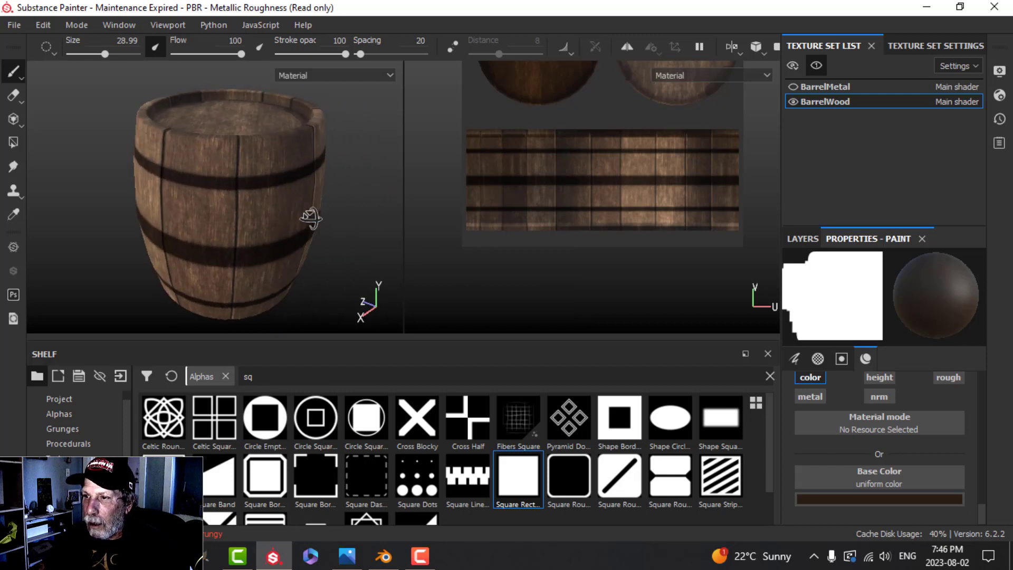
Step: Set the base color to orange-brown (R 0.200, G 0.073, B 0.001) and tint the same plank with straight vertical strokes
click(896, 498)
click(912, 404)
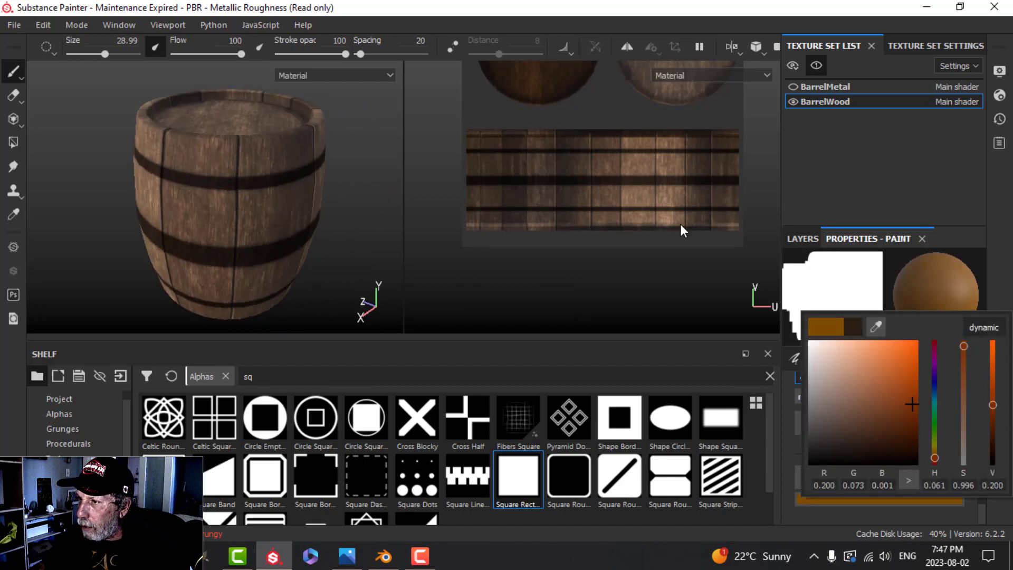
click(569, 113)
click(561, 115)
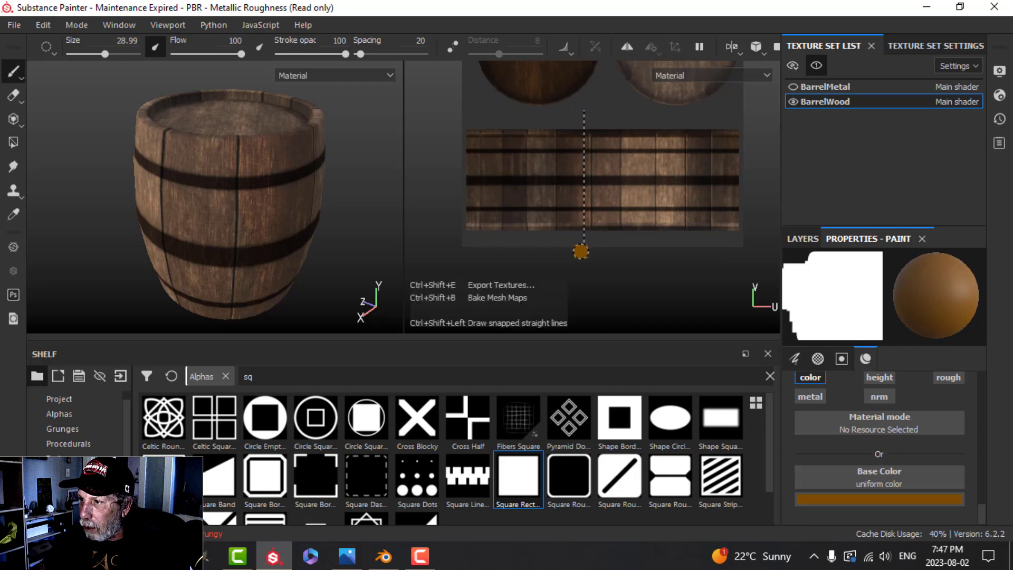
alt+drag(297, 225, 328, 201)
scroll(264, 250, down, 2)
mouse_move(218, 268)
alt+mouse_down()
mouse_move(233, 211)
mouse_move(271, 248)
alt+mouse_up()
alt+middle_drag(272, 249, 227, 270)
mouse_move(228, 269)
alt+mouse_down()
mouse_move(166, 264)
mouse_move(264, 233)
alt+mouse_up()
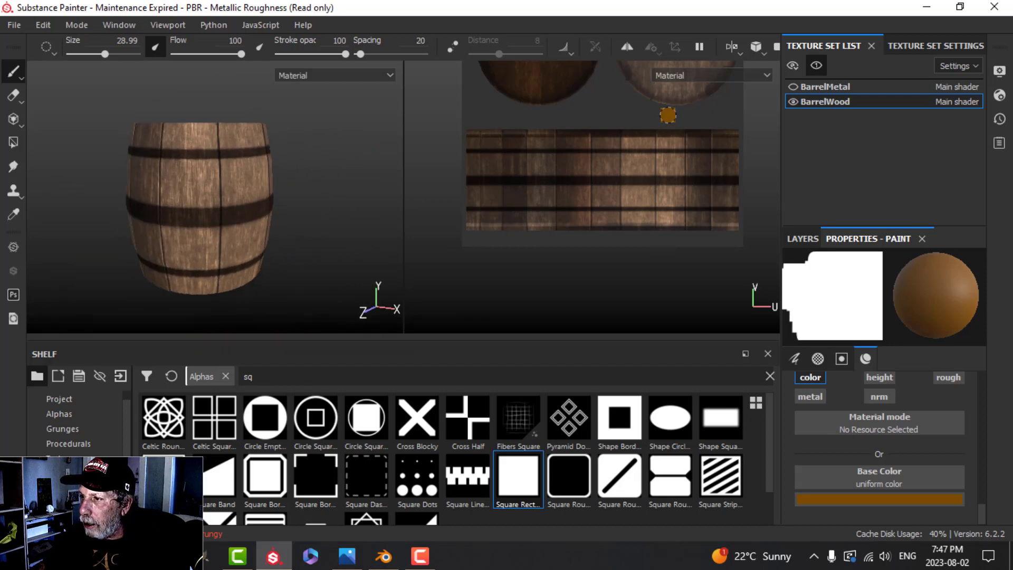
Step: Tint the plank just left of the rightmost darkened plank on the UV strip with side-by-side straight vertical strokes in orange-brown
drag(668, 115, 664, 275)
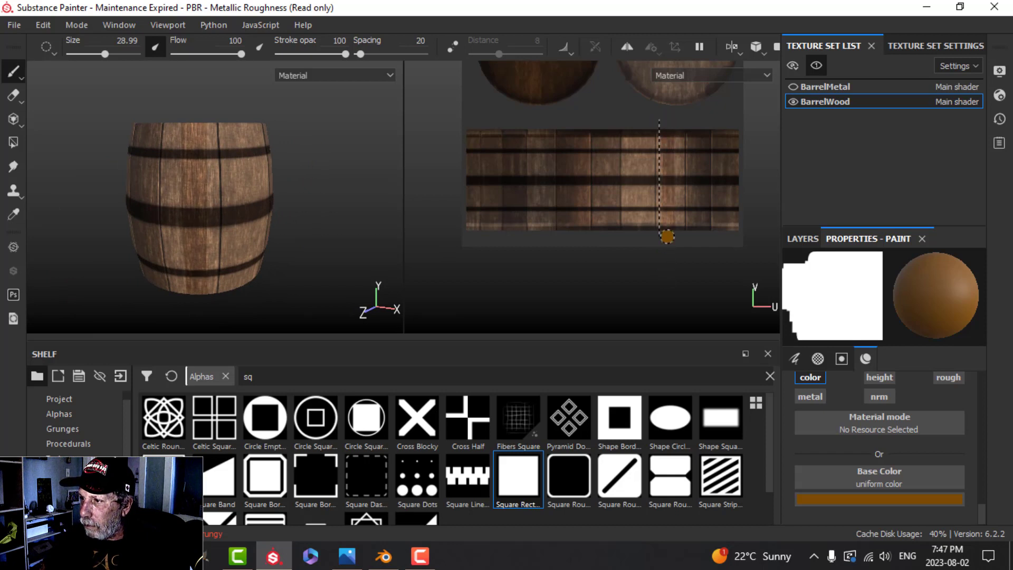
shift+click(674, 280)
click(676, 120)
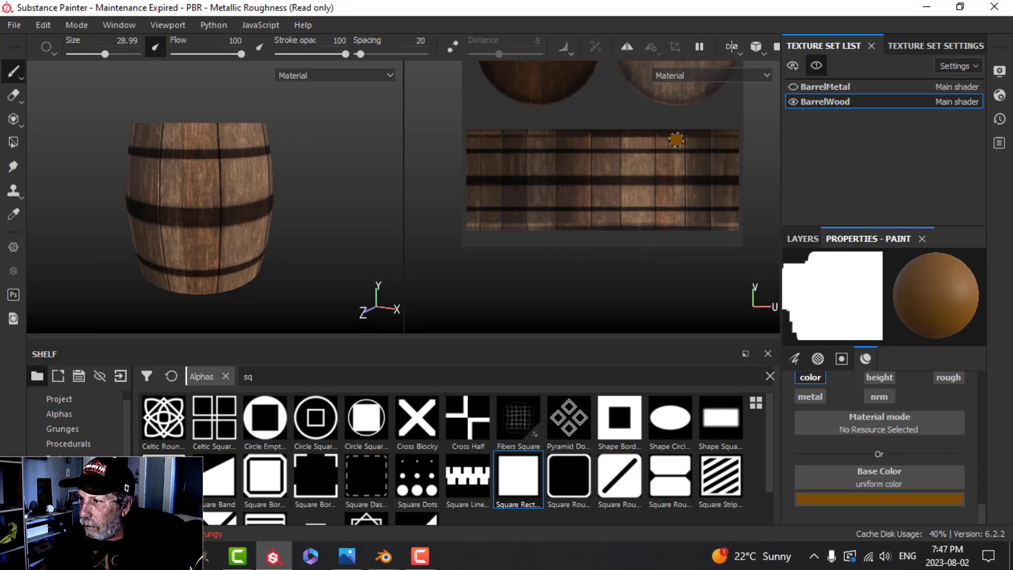
shift+click(683, 253)
click(676, 120)
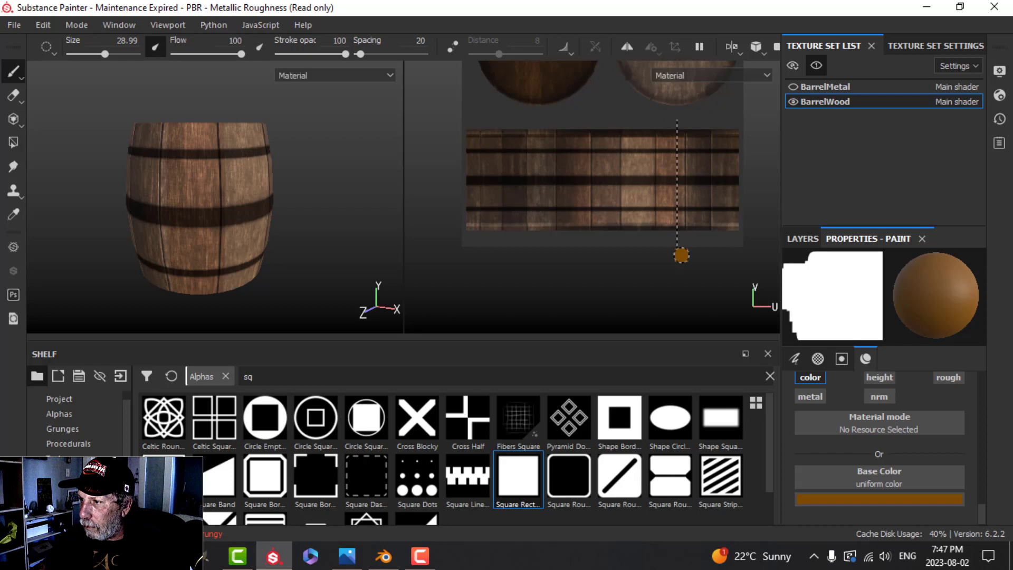
shift+click(681, 254)
Step: Examine the color variation of the tinted planks around the 3D barrel
alt+drag(282, 252, 300, 236)
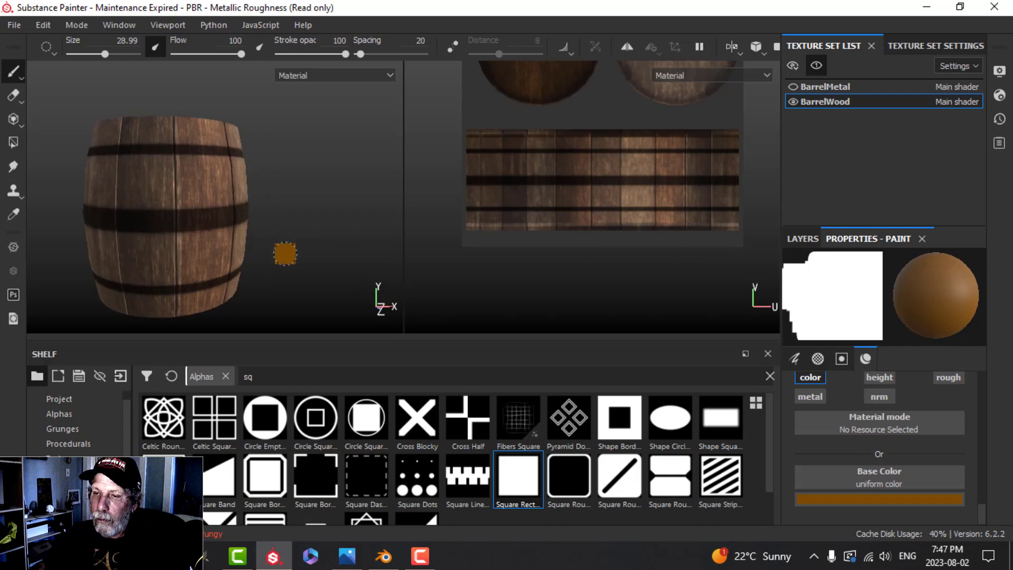
alt+right_drag(285, 253, 230, 245)
alt+middle_drag(231, 245, 251, 206)
mouse_move(247, 225)
alt+mouse_down()
mouse_move(271, 186)
mouse_move(246, 240)
alt+mouse_up()
alt+middle_drag(246, 240, 305, 247)
mouse_move(304, 248)
alt+mouse_down()
mouse_move(283, 226)
mouse_move(296, 221)
alt+mouse_up()
shift+right_drag(343, 206, 266, 225)
alt+drag(266, 225, 228, 219)
Step: Set the base color to muted brown (R 0.121, G 0.066, B 0.035) and paint a straight vertical stroke at the UV strip's left end
middle_drag(560, 222, 600, 217)
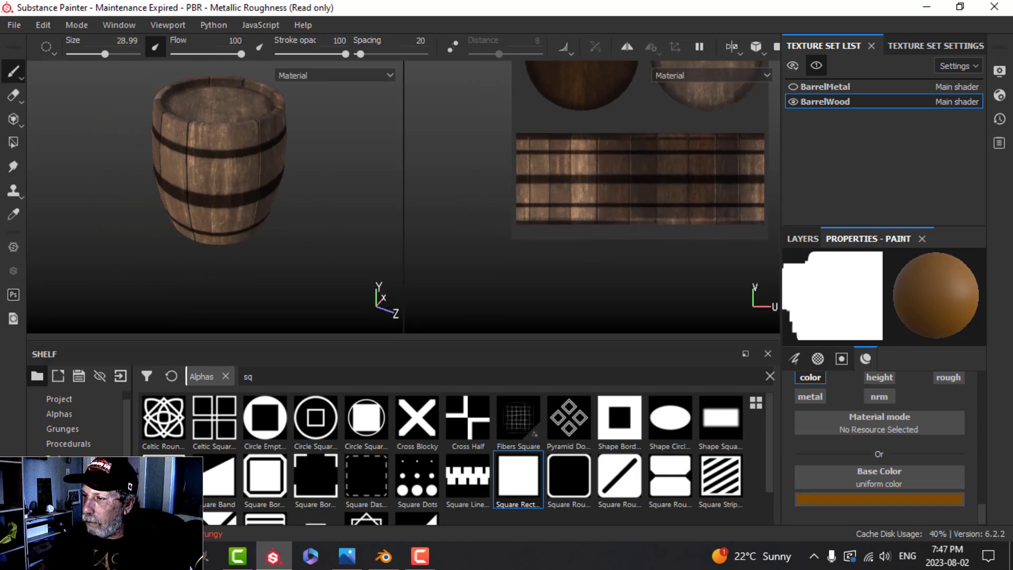
click(897, 497)
mouse_move(867, 405)
mouse_down()
mouse_move(856, 429)
mouse_move(855, 414)
mouse_up()
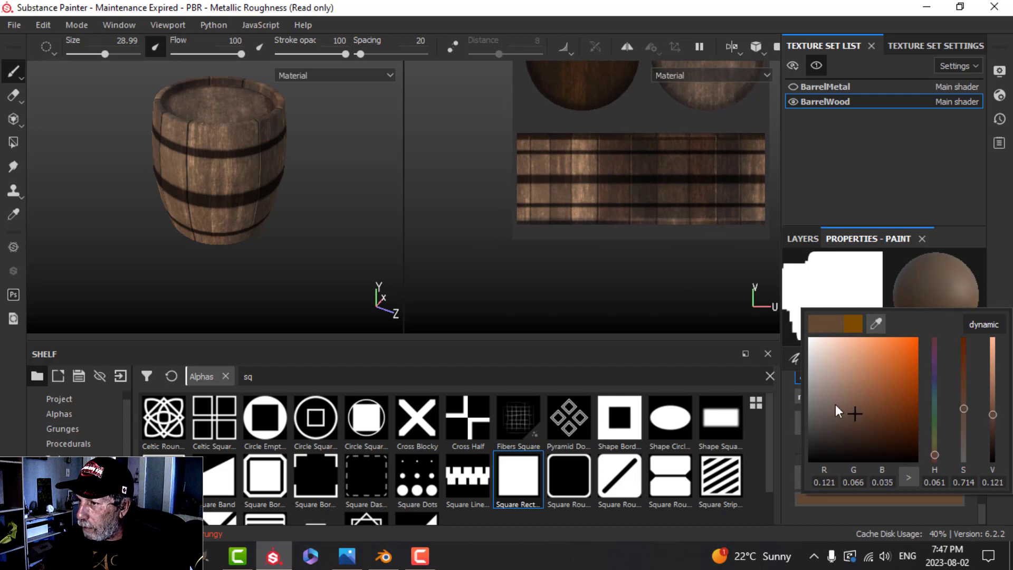
click(532, 118)
shift+click(538, 259)
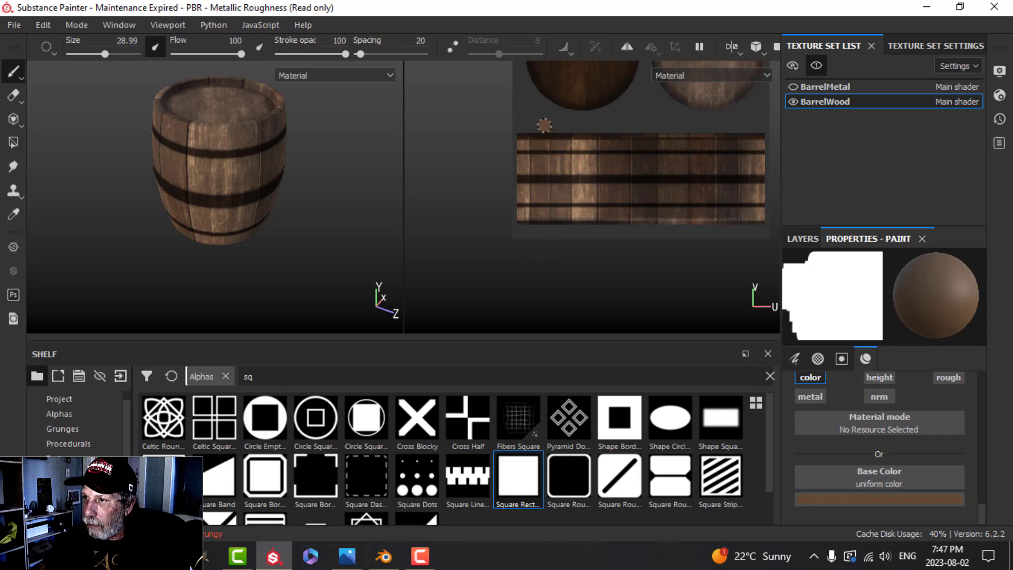
Step: Set the base color to a deeper, more saturated orange-brown and paint a straight vertical stroke on a plank near the UV strip's left end
click(891, 498)
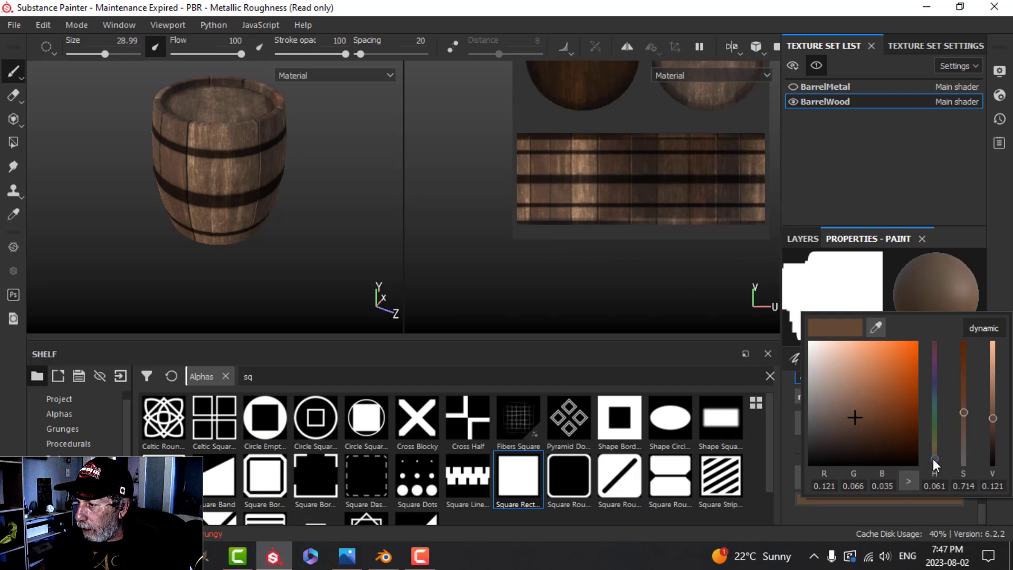
mouse_move(932, 458)
mouse_down()
mouse_move(872, 428)
mouse_move(892, 423)
mouse_up()
click(539, 121)
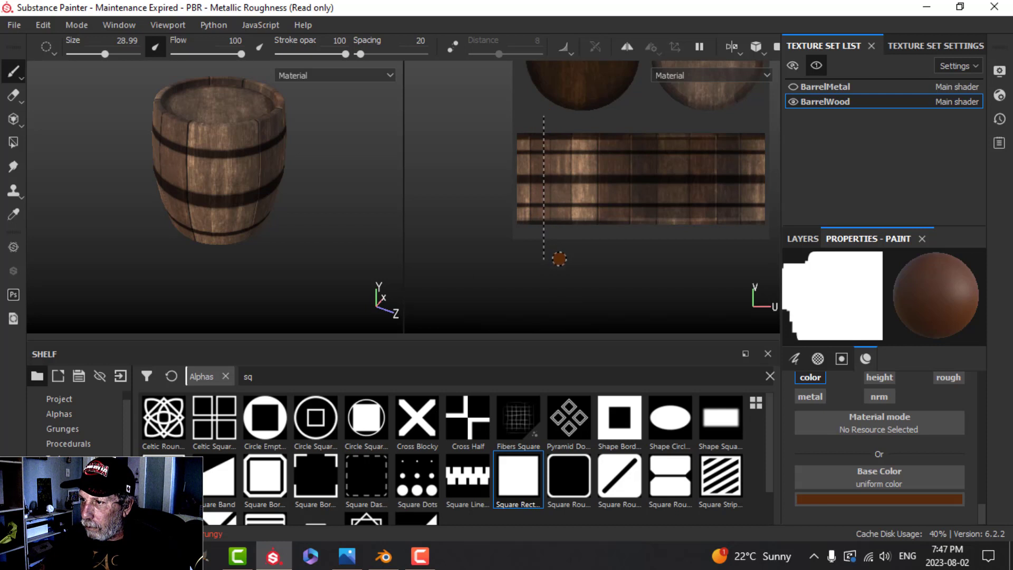
Step: Change the blending mode of Layer 1 to Soft light
click(794, 239)
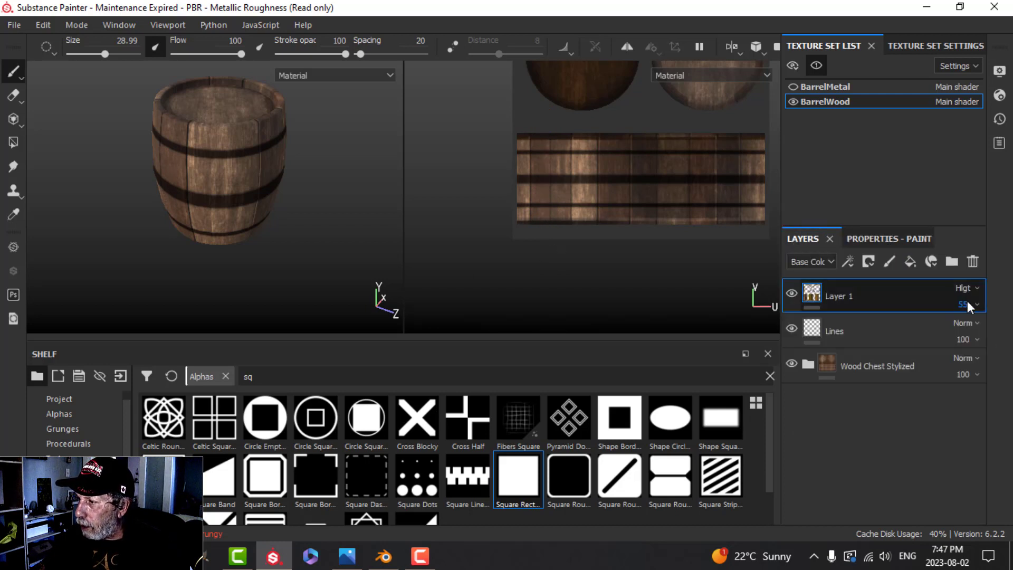
click(970, 287)
click(945, 286)
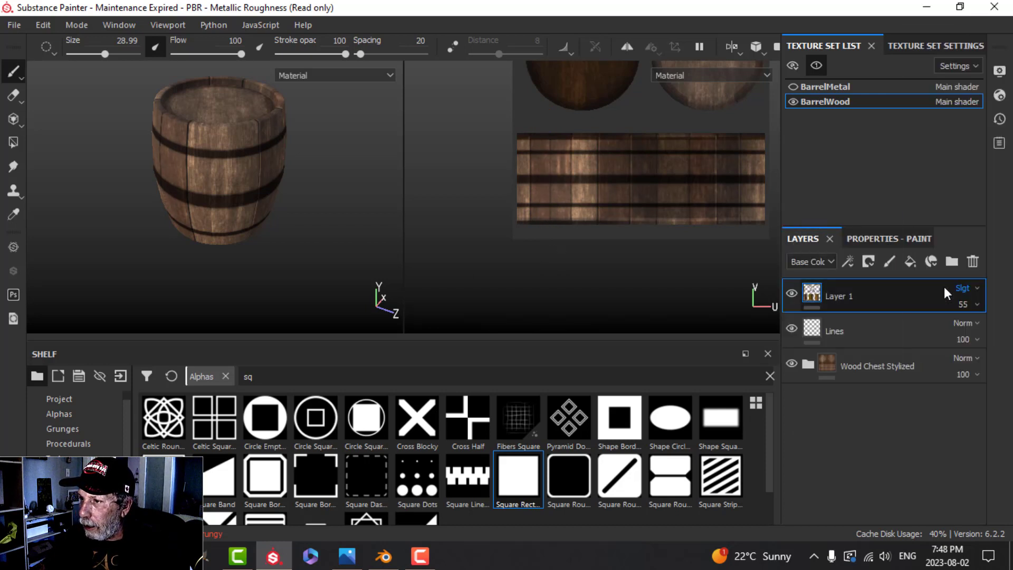
Step: Examine the plank tints around the sides and lid of the 3D barrel
alt+drag(343, 217, 290, 211)
shift+right_drag(291, 211, 281, 219)
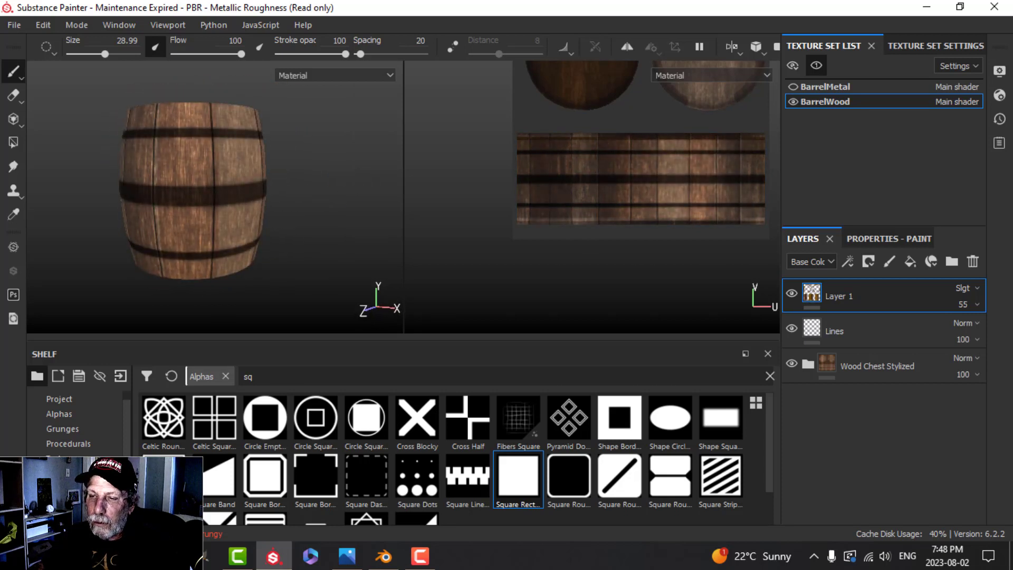
key(f)
alt+drag(307, 197, 303, 219)
scroll(341, 225, down, 2)
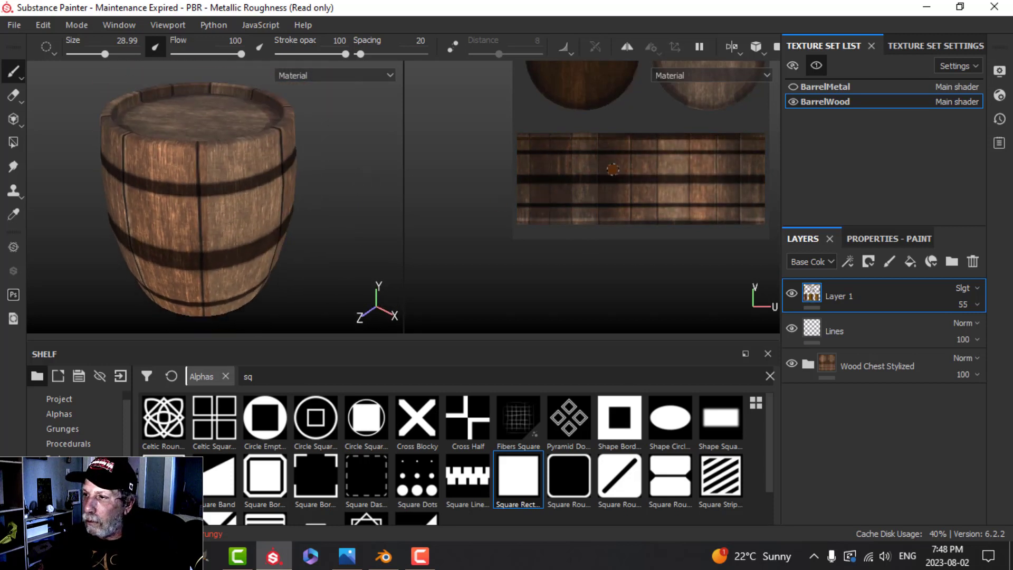
alt+middle_drag(748, 194, 729, 211)
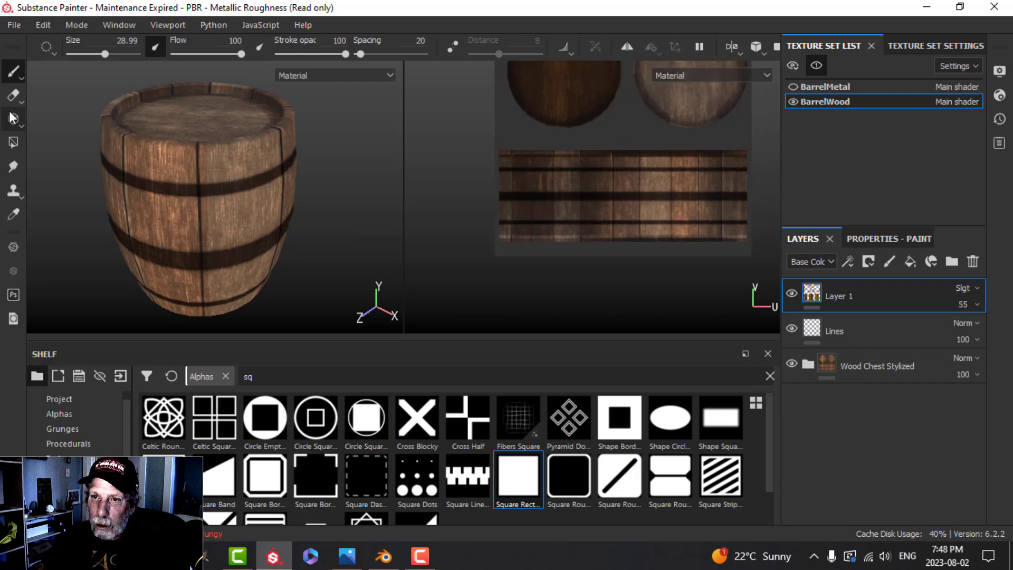
alt+drag(260, 234, 260, 206)
mouse_move(253, 218)
alt+middle_down()
mouse_move(285, 211)
mouse_move(255, 217)
alt+middle_up()
alt+drag(311, 205, 226, 221)
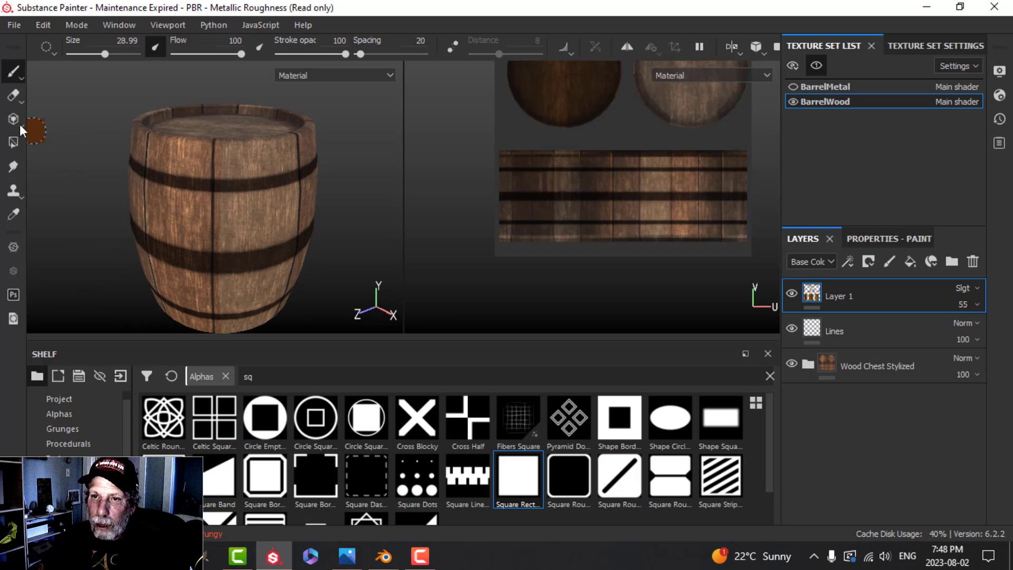
Step: Set the eraser size to 42.26 and erase the stray tint at the edge of the lighter lid disc in the UV layout
click(14, 95)
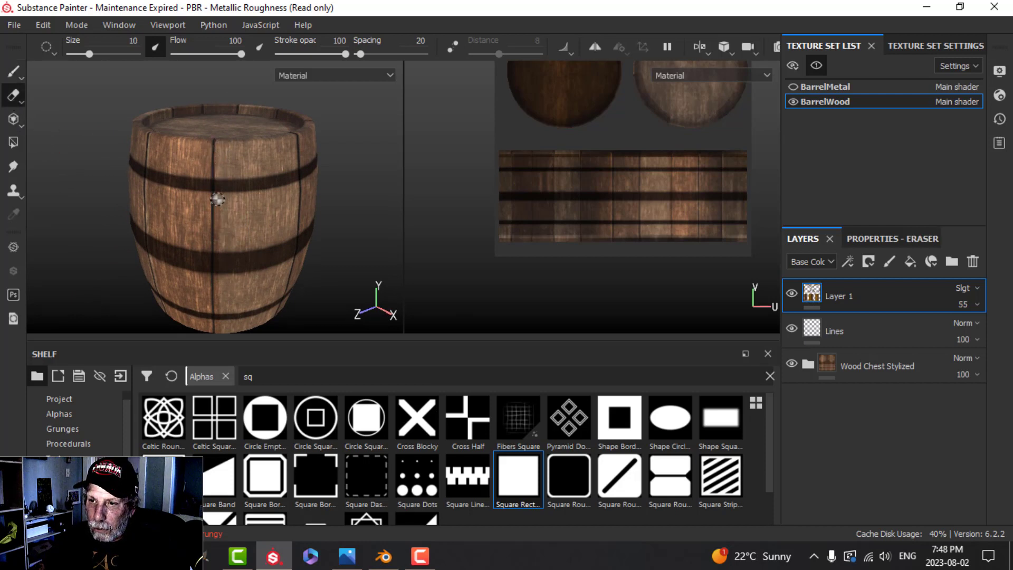
alt+drag(286, 273, 282, 191)
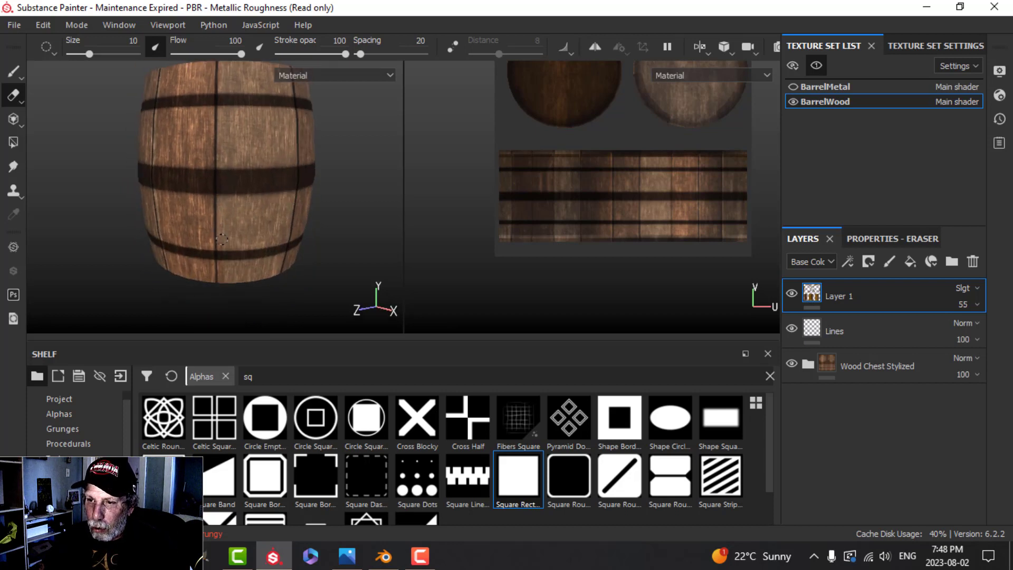
alt+drag(344, 182, 269, 210)
alt+drag(332, 192, 274, 194)
middle_drag(643, 141, 650, 220)
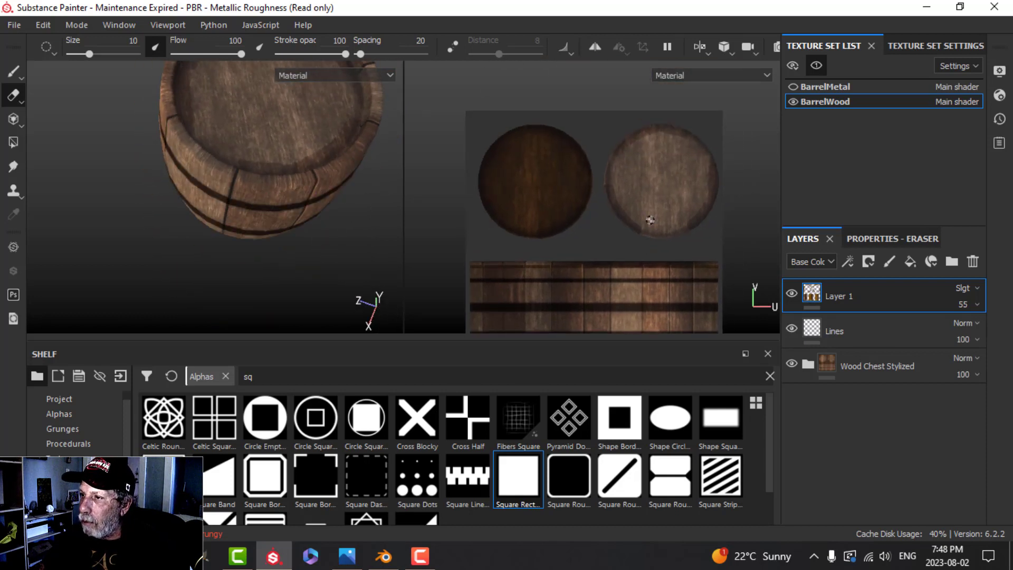
scroll(667, 168, up, 1)
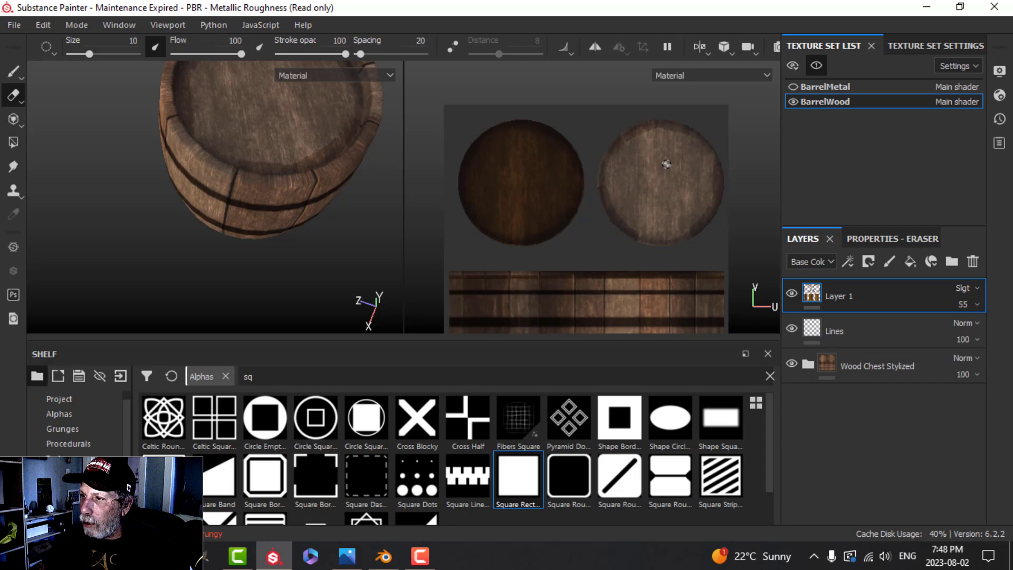
ctrl+right_drag(667, 165, 685, 165)
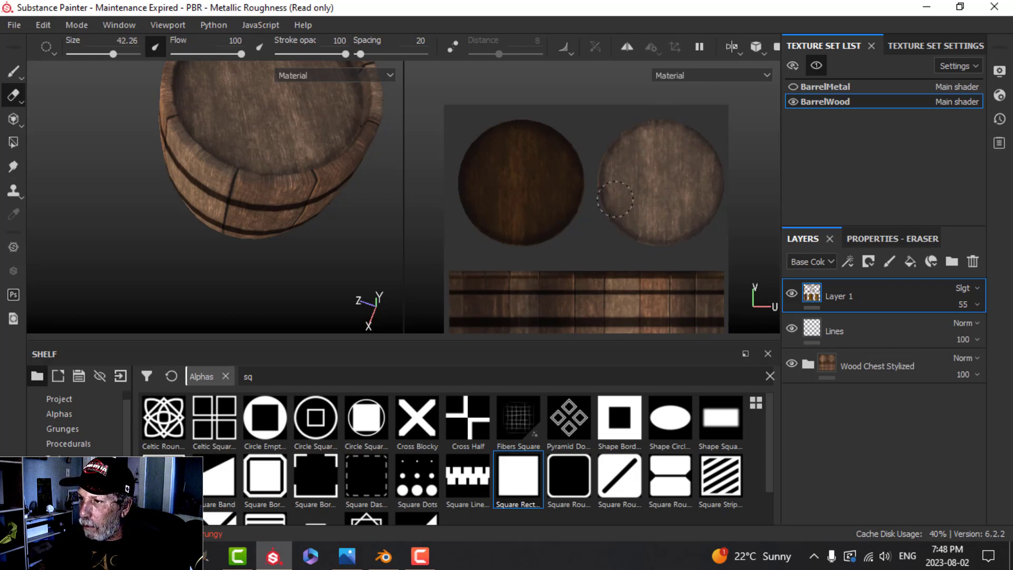
alt+drag(264, 195, 302, 197)
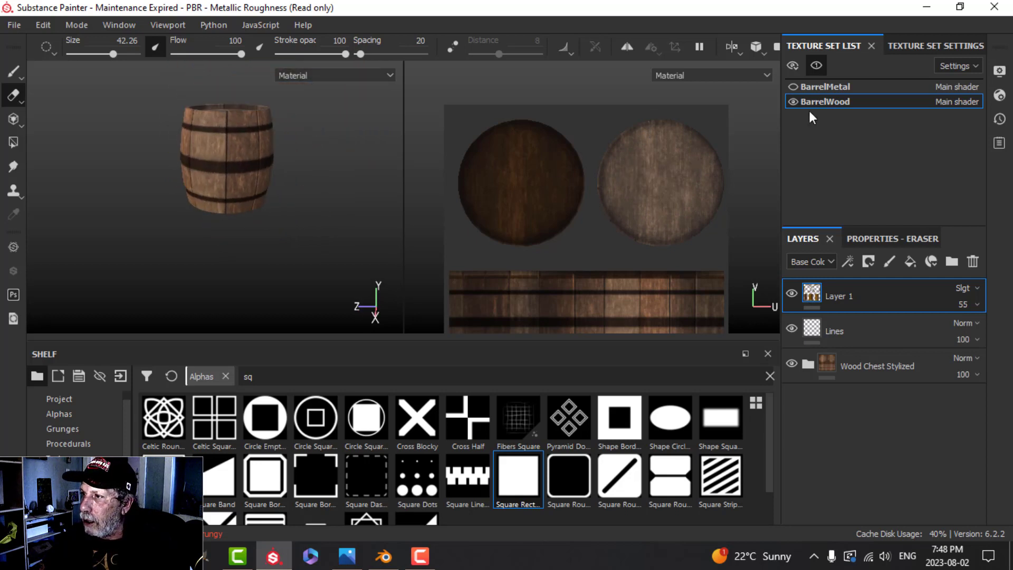
Step: Show the BarrelMetal texture set so the metal bands are displayed with the tinted wood
click(793, 87)
scroll(248, 174, up, 3)
alt+drag(248, 174, 280, 244)
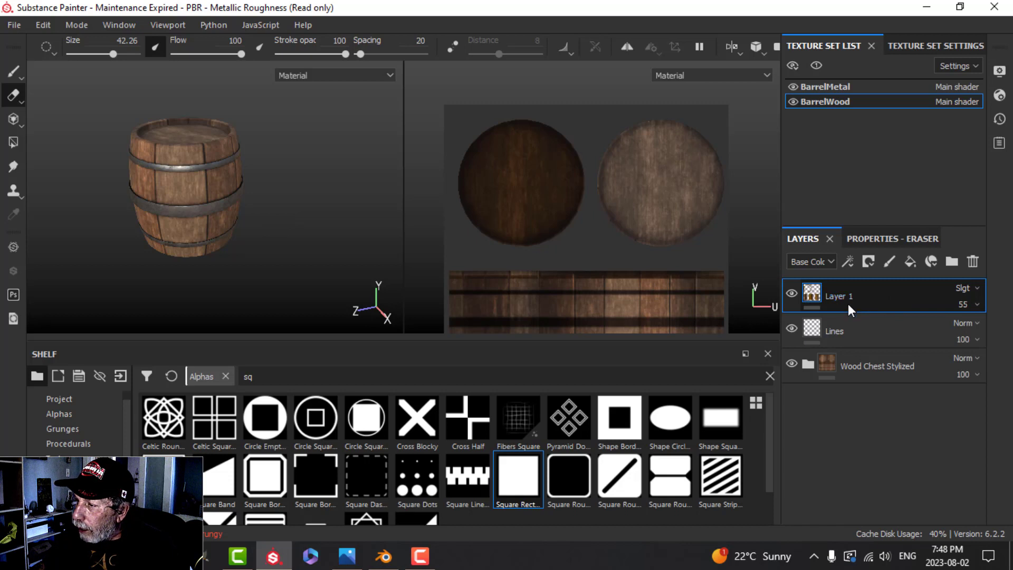
Step: Rename Layer 1 as Colour Var
double_click(847, 298)
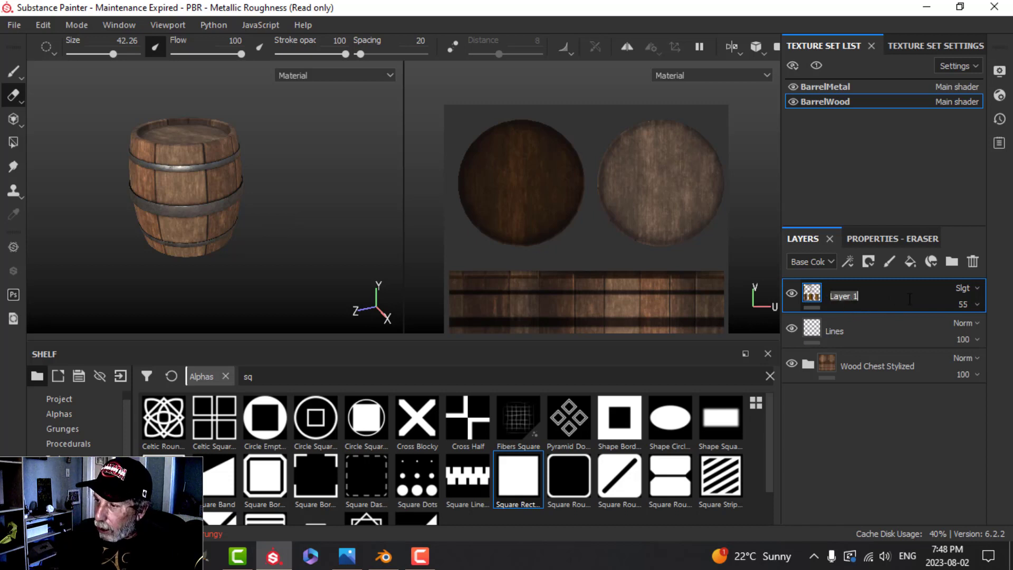
text(Colour Var)
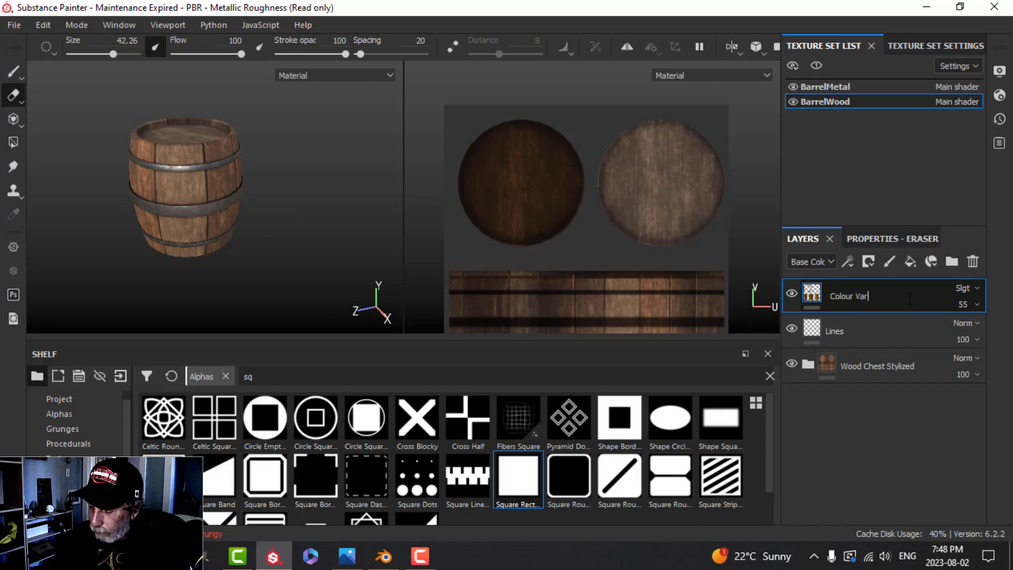
key(Return)
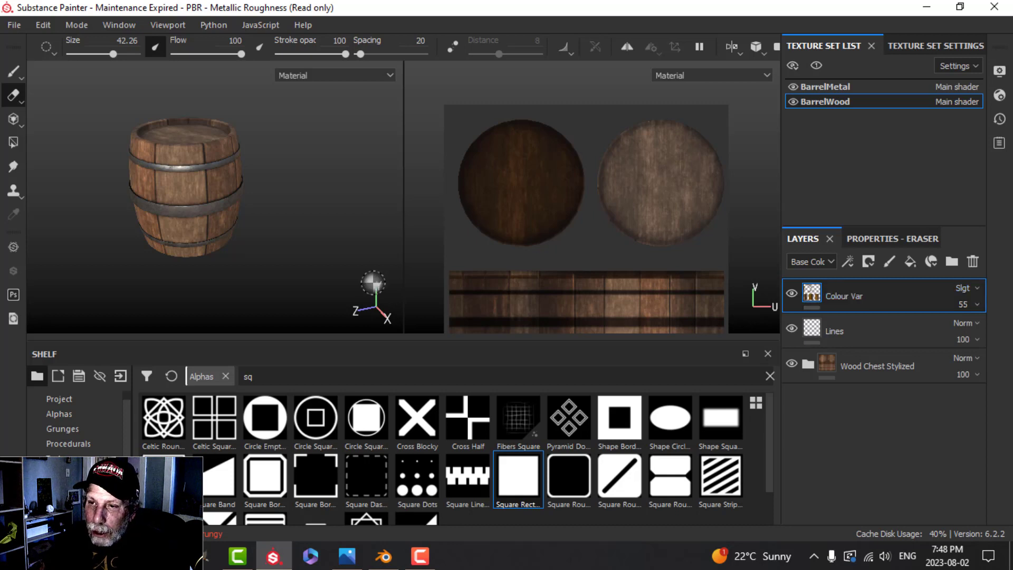
scroll(275, 211, up, 1)
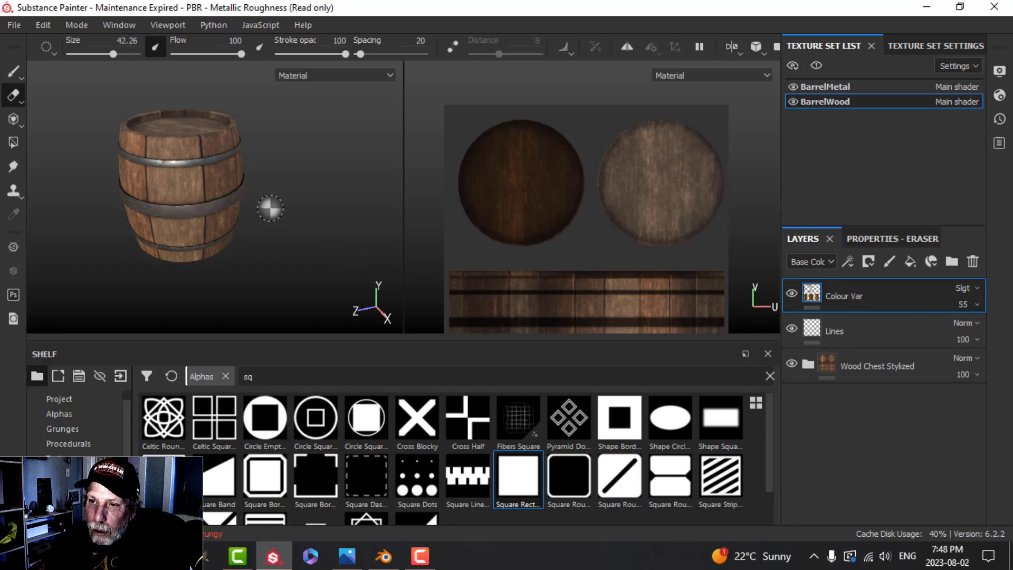
Step: Add a fill layer above Colour Var with only color and rough enabled, roughness 1 and a near-black base color
click(877, 235)
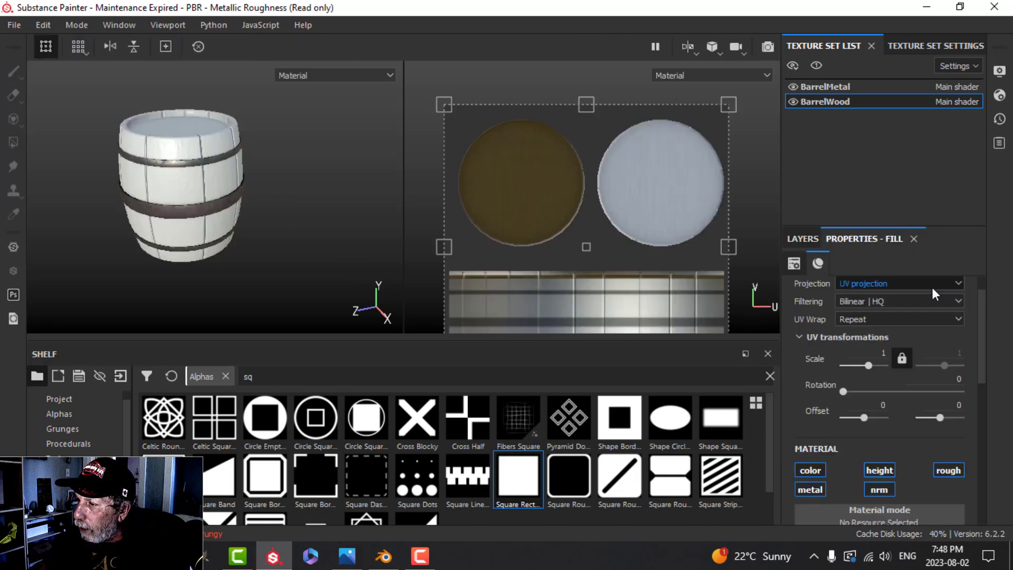
alt+click(813, 467)
click(962, 473)
scroll(955, 473, down, 4)
drag(842, 499, 985, 504)
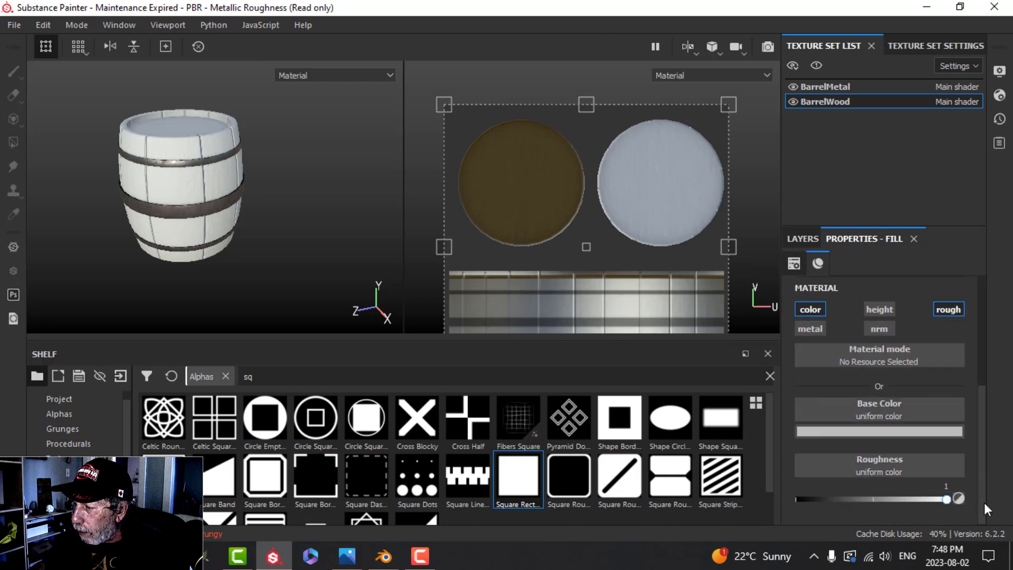
click(885, 431)
drag(842, 364, 814, 377)
click(802, 238)
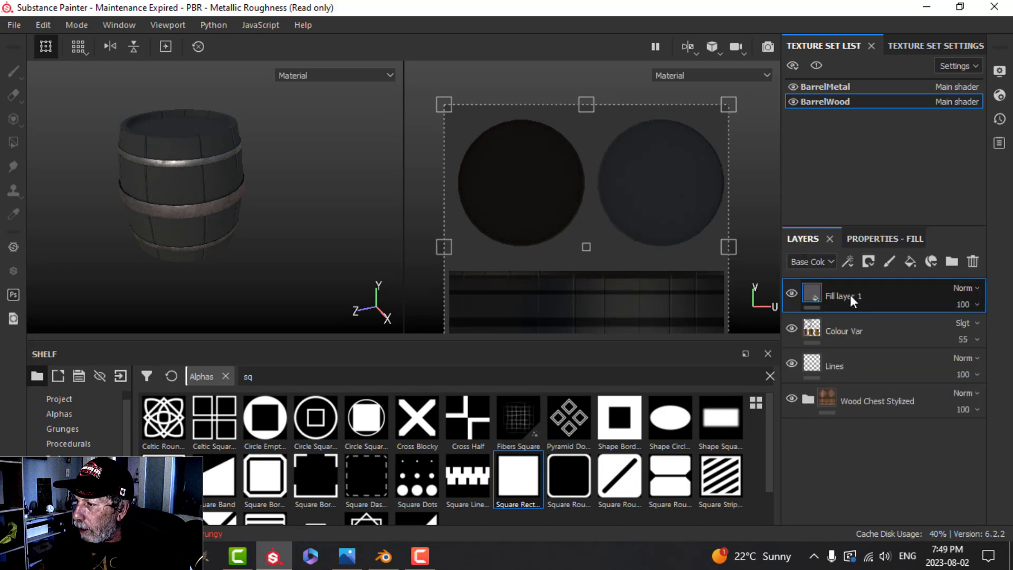
Step: Add a black mask to the dark fill layer and apply a Dirt generator to it
click(869, 261)
click(884, 295)
click(847, 261)
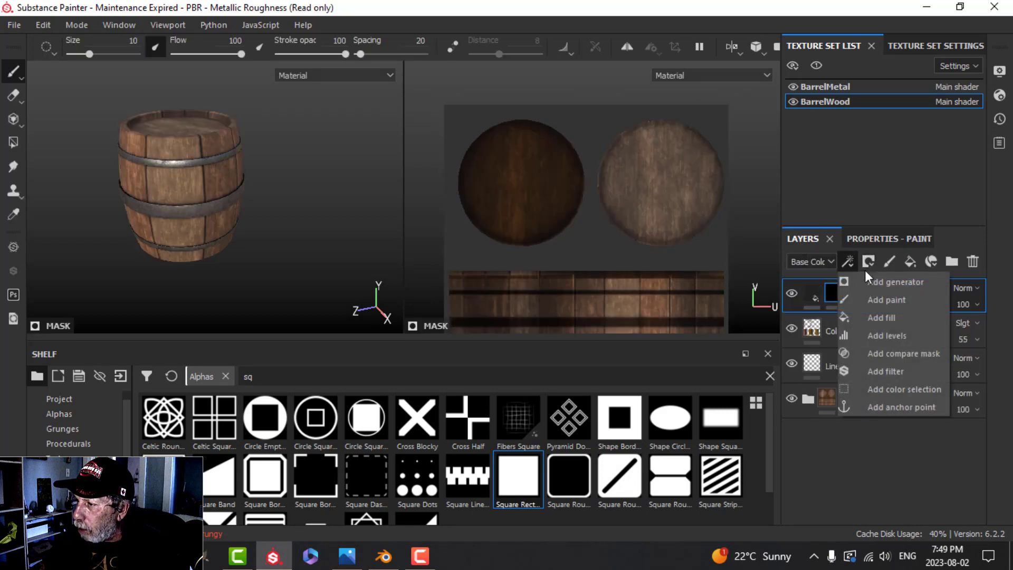
click(868, 280)
click(864, 285)
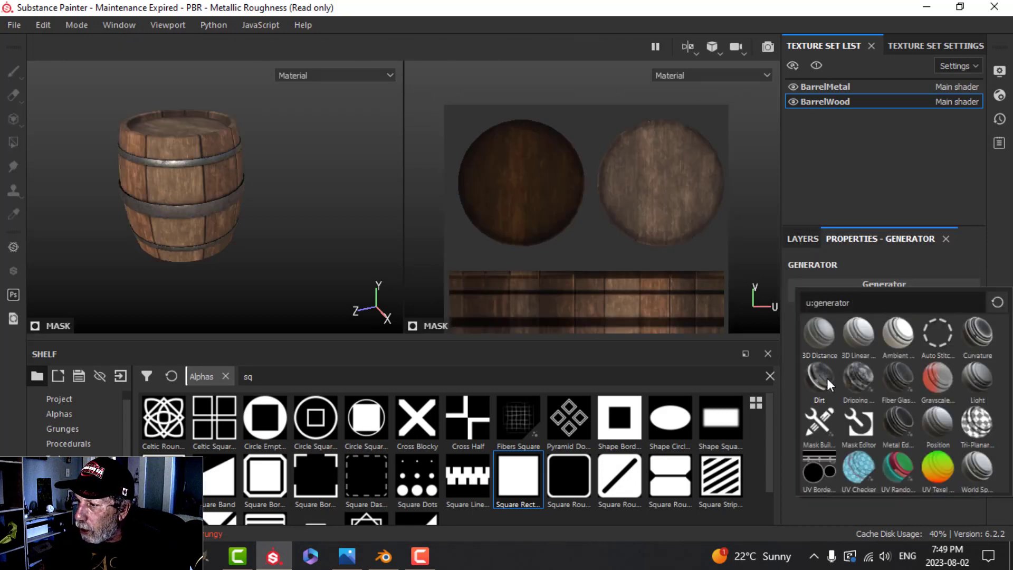
Step: Examine the dirt effect on the barrel's planks, bands and lid from several angles
scroll(258, 247, up, 3)
alt+drag(237, 242, 272, 204)
scroll(287, 218, up, 2)
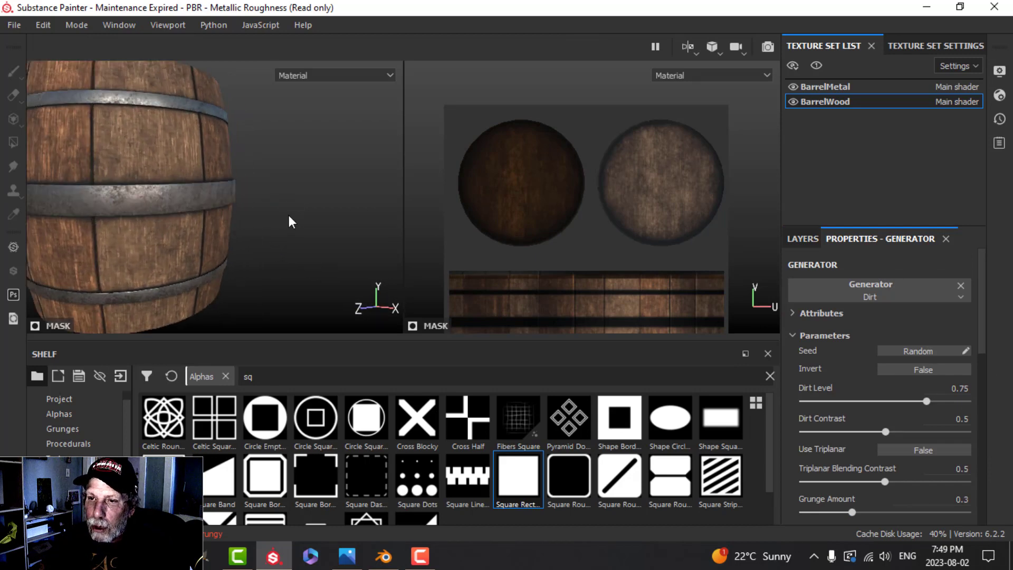
scroll(235, 231, down, 3)
alt+middle_drag(234, 231, 269, 247)
scroll(219, 237, up, 3)
alt+drag(238, 231, 255, 244)
scroll(251, 204, down, 2)
alt+drag(275, 179, 269, 238)
scroll(267, 228, down, 2)
alt+middle_drag(267, 229, 334, 239)
alt+drag(334, 247, 318, 212)
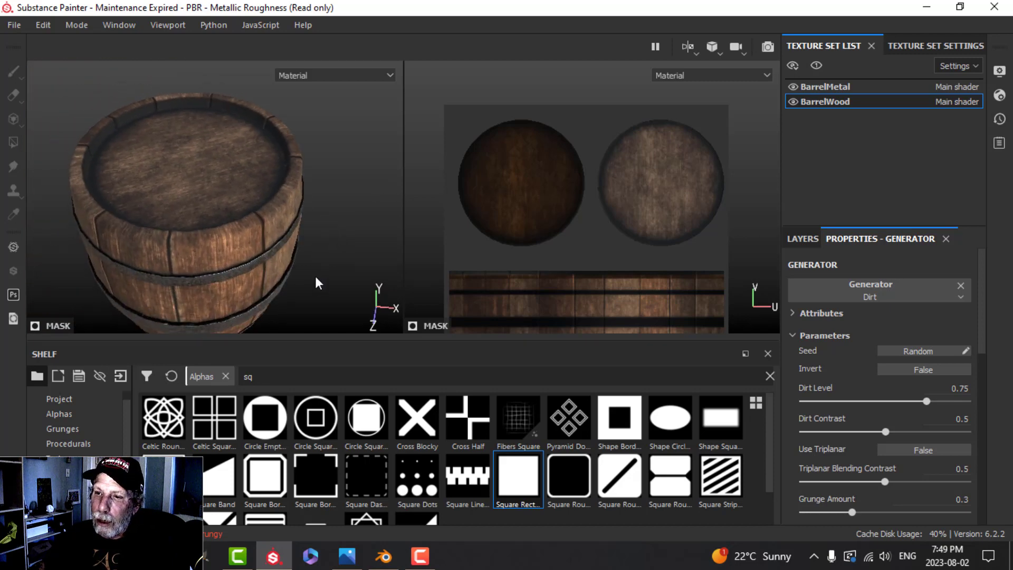
alt+middle_drag(316, 282, 297, 177)
alt+drag(282, 238, 287, 182)
scroll(269, 230, down, 2)
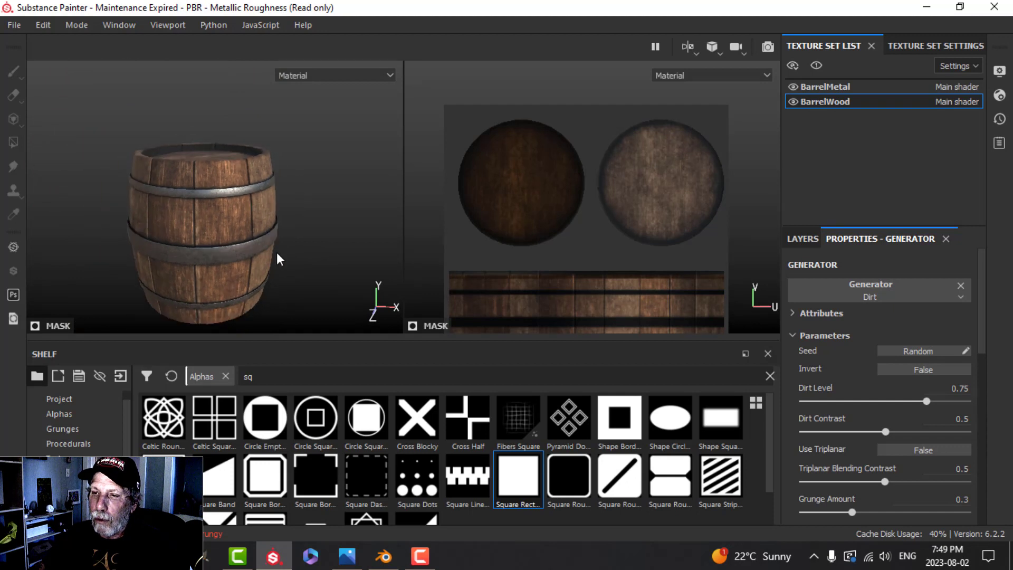
alt+middle_drag(277, 254, 278, 228)
alt+drag(279, 228, 278, 236)
Step: Rename the dark fill layer as dirt
click(802, 238)
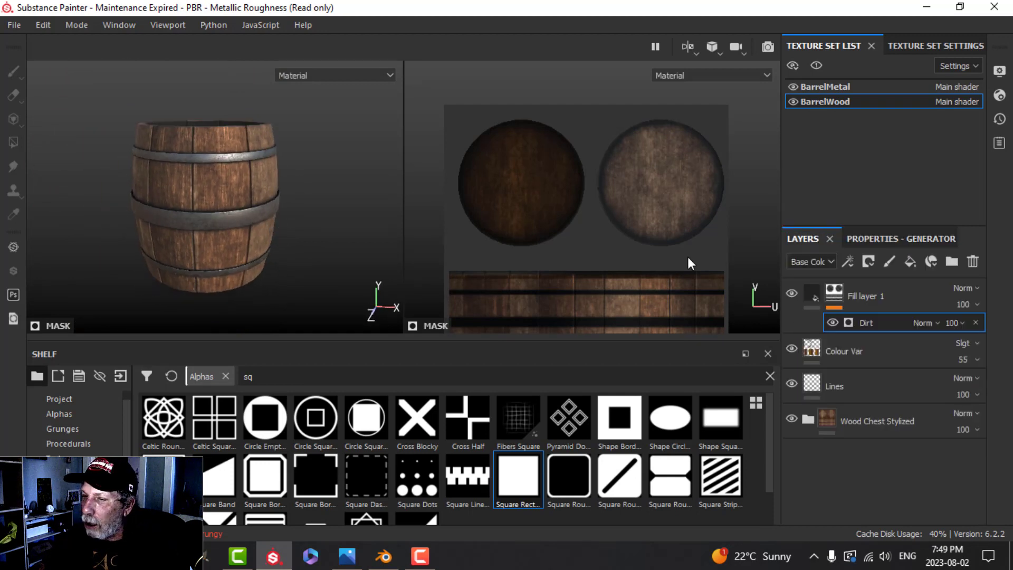
scroll(203, 194, up, 2)
alt+drag(204, 194, 260, 203)
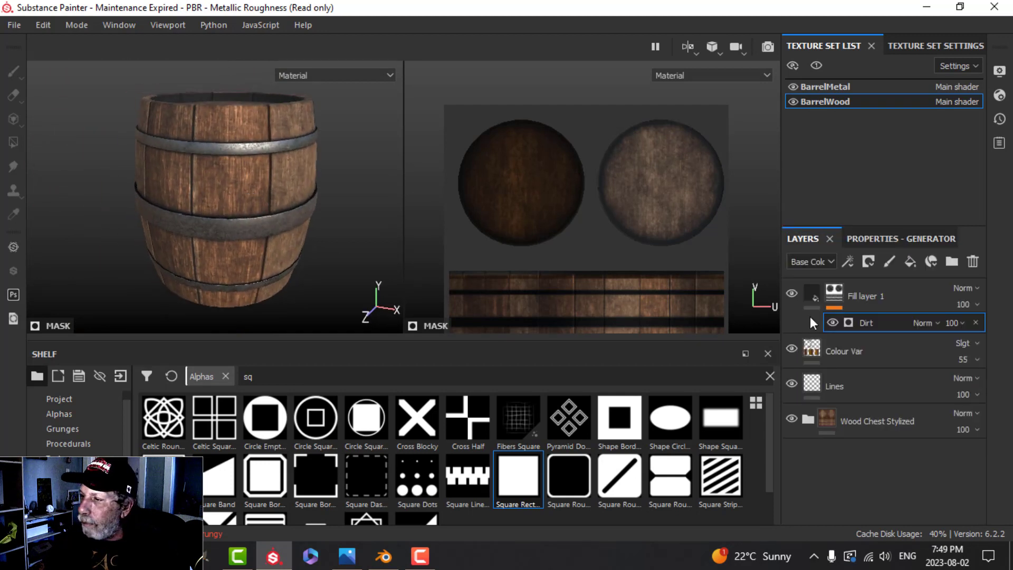
click(818, 290)
double_click(868, 296)
text(dirt)
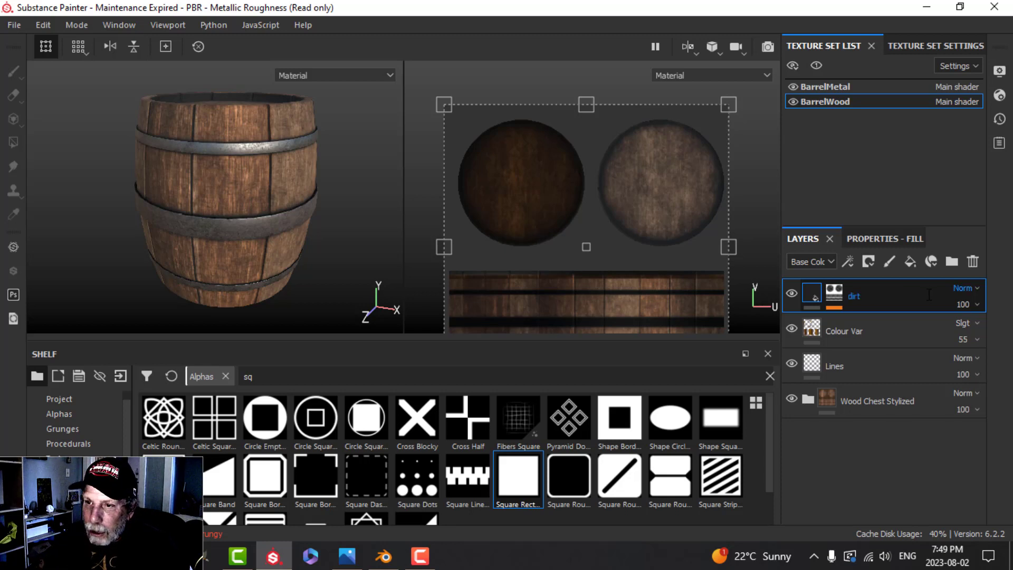
key(Return)
Step: Add a fill layer above dirt with only rough enabled and lower its roughness for a glossy finish
mouse_move(347, 202)
alt+mouse_down()
mouse_move(331, 199)
mouse_move(296, 159)
mouse_move(356, 113)
mouse_move(389, 145)
mouse_move(385, 165)
mouse_move(331, 199)
alt+mouse_up()
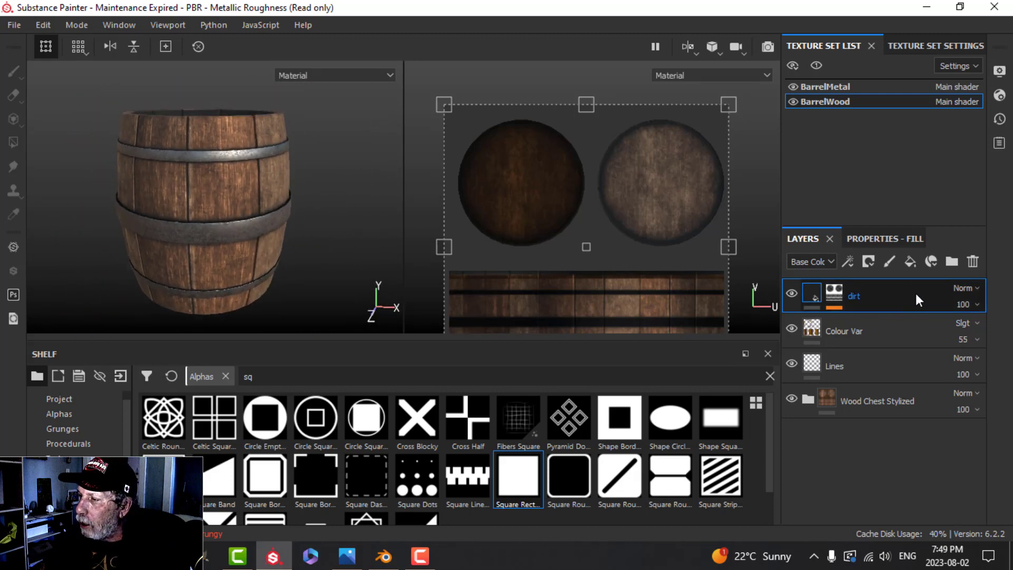
click(910, 262)
click(886, 238)
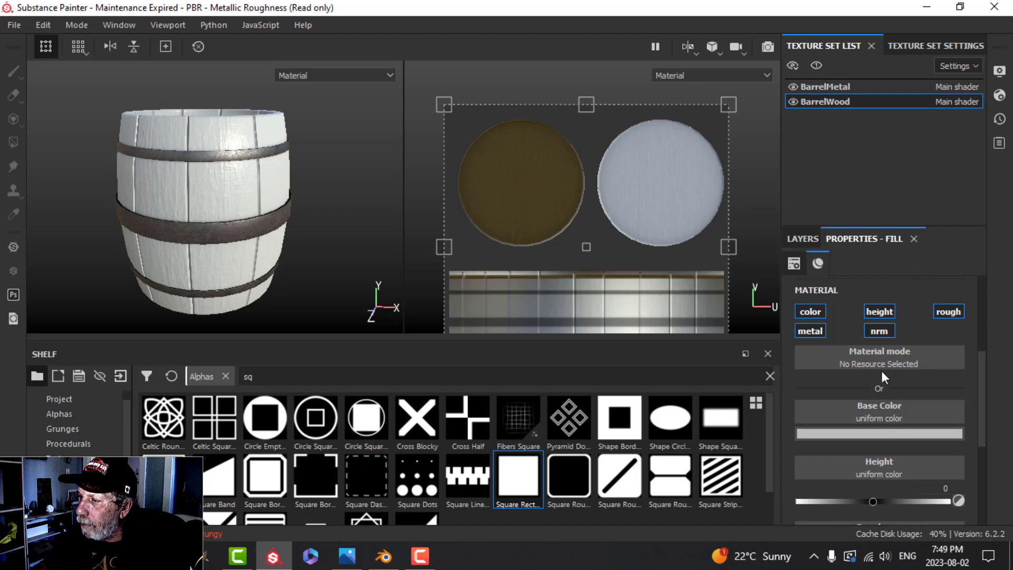
click(943, 309)
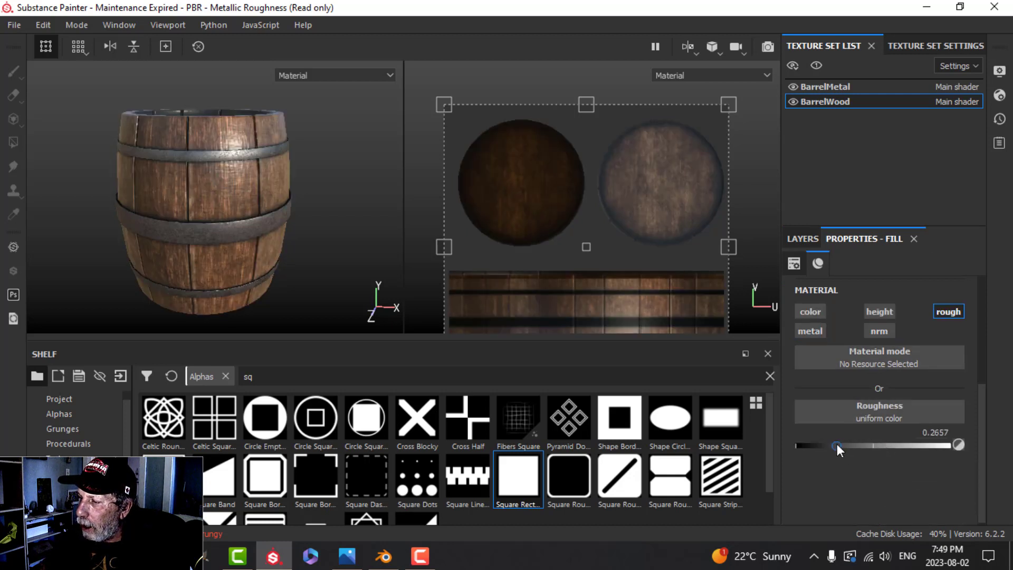
drag(837, 445, 811, 444)
alt+drag(380, 210, 348, 201)
click(803, 238)
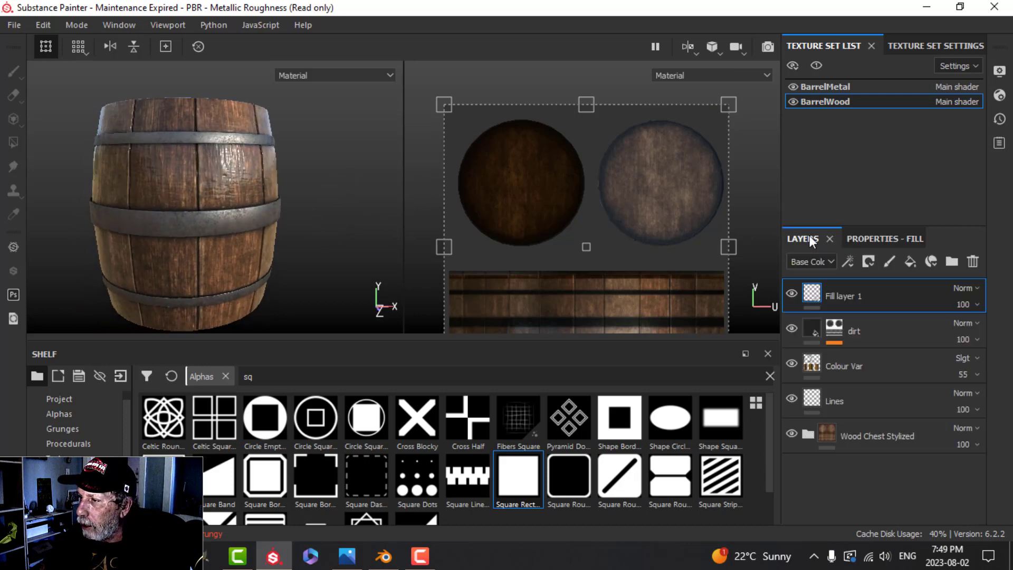
Step: Add a black mask with a fill effect to the top roughness fill layer and rename the layer Roughness Var
click(869, 261)
click(870, 292)
click(847, 261)
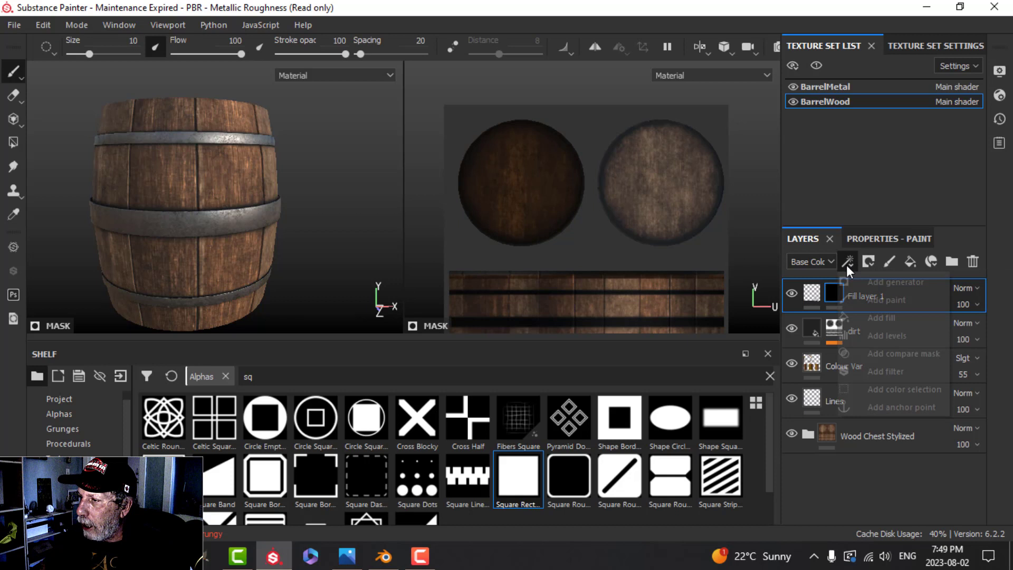
click(865, 317)
click(853, 300)
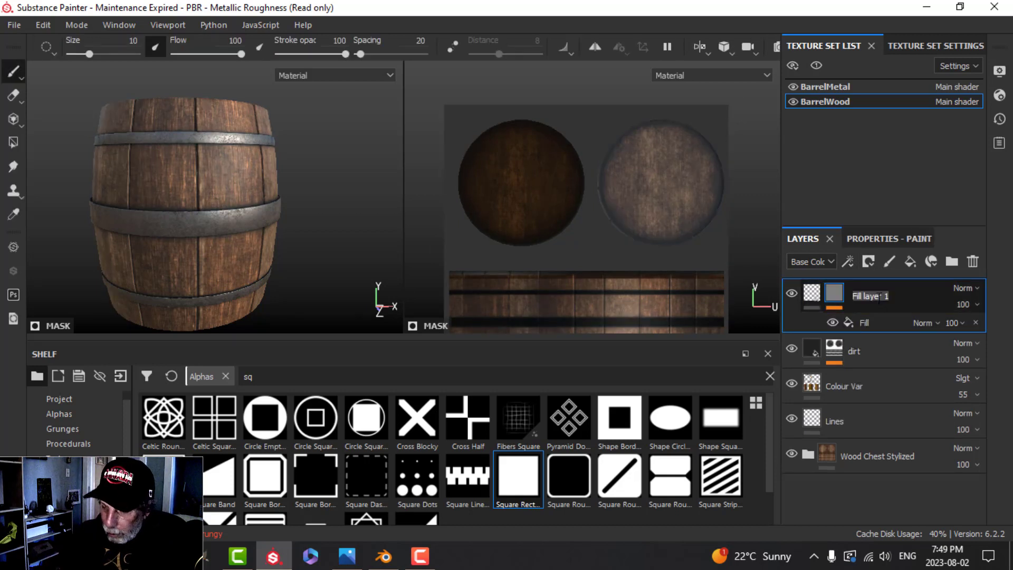
text(Roughness Var)
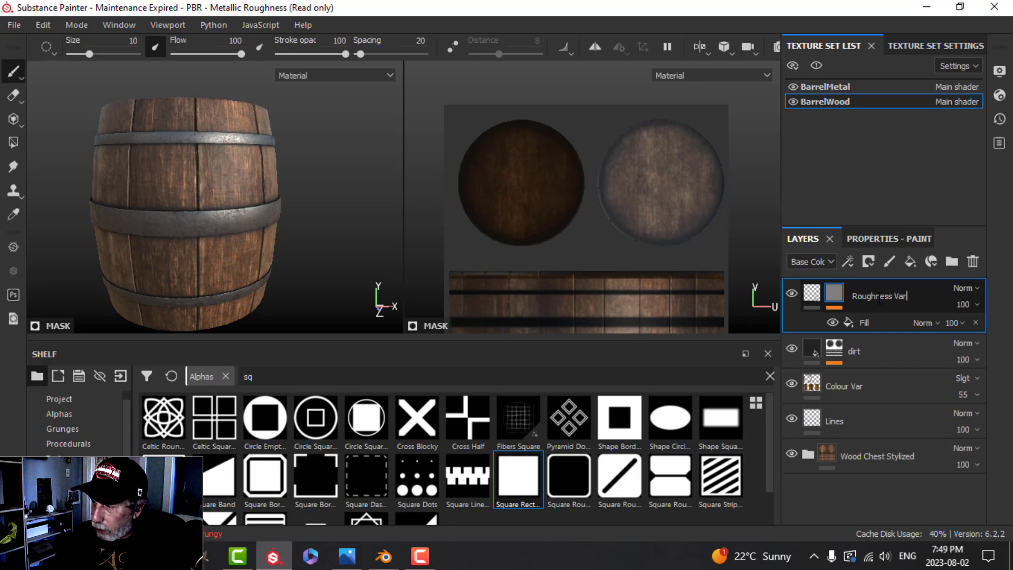
key(Return)
Step: Search for grunge textures and try Grunge Stains Small Hollow as the grayscale of the Roughness Var mask fill
click(862, 323)
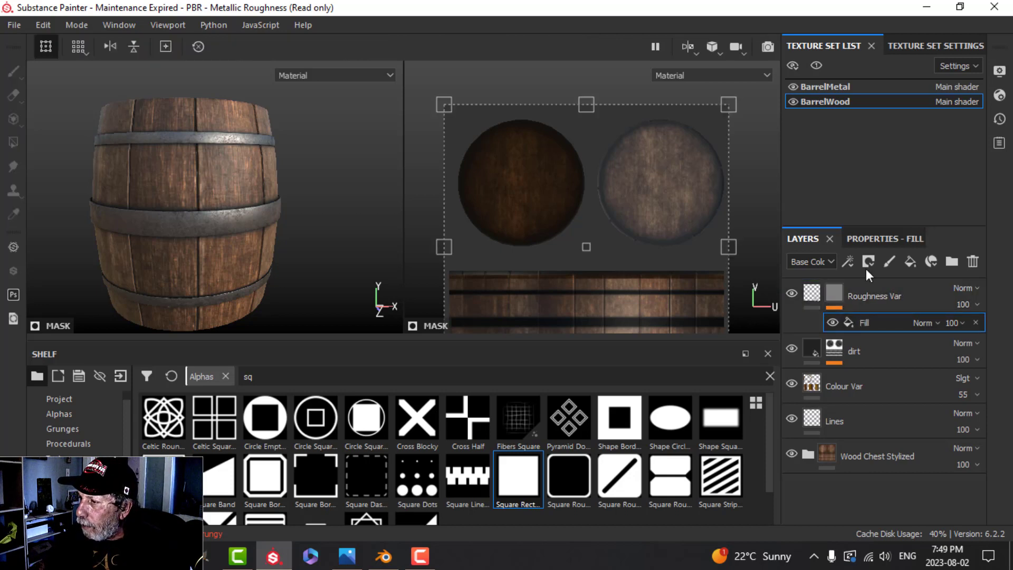
click(876, 240)
click(888, 330)
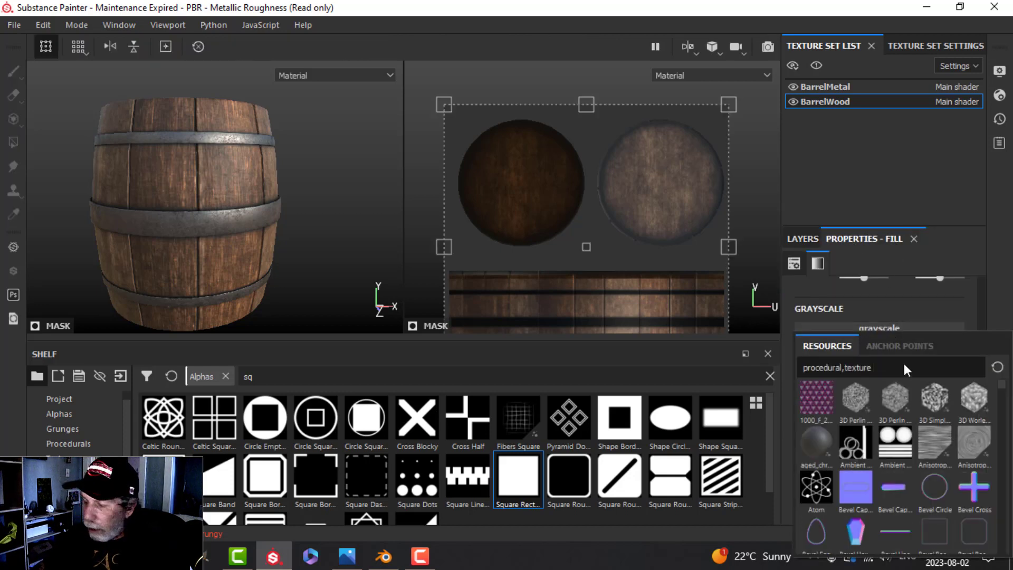
text(grunge)
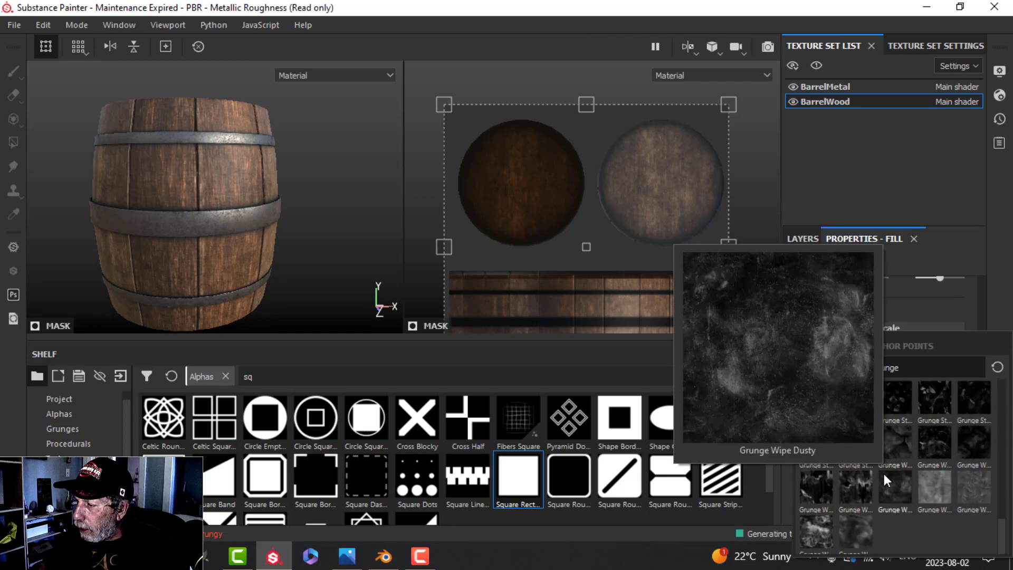
mouse_move(863, 480)
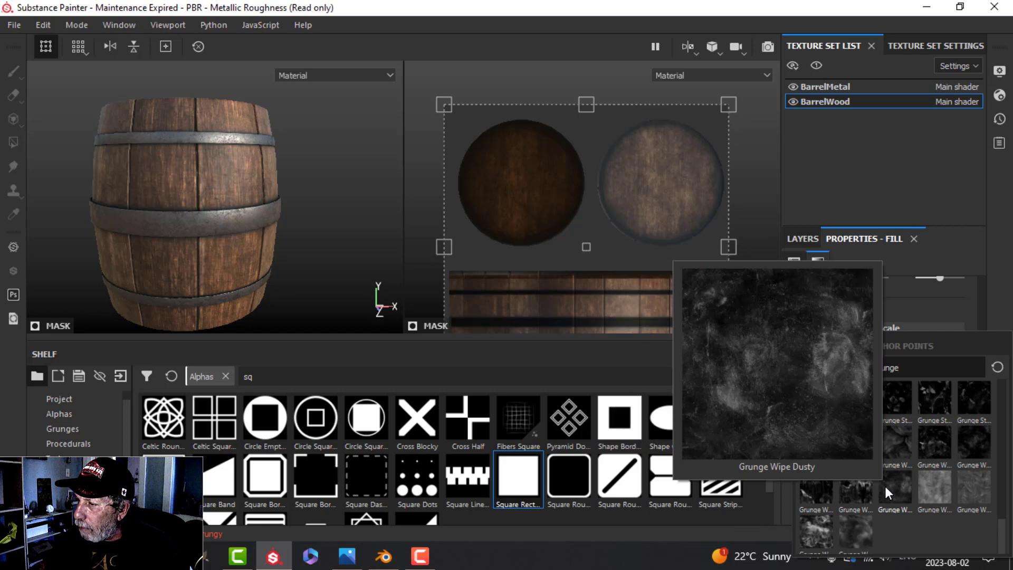
mouse_move(938, 404)
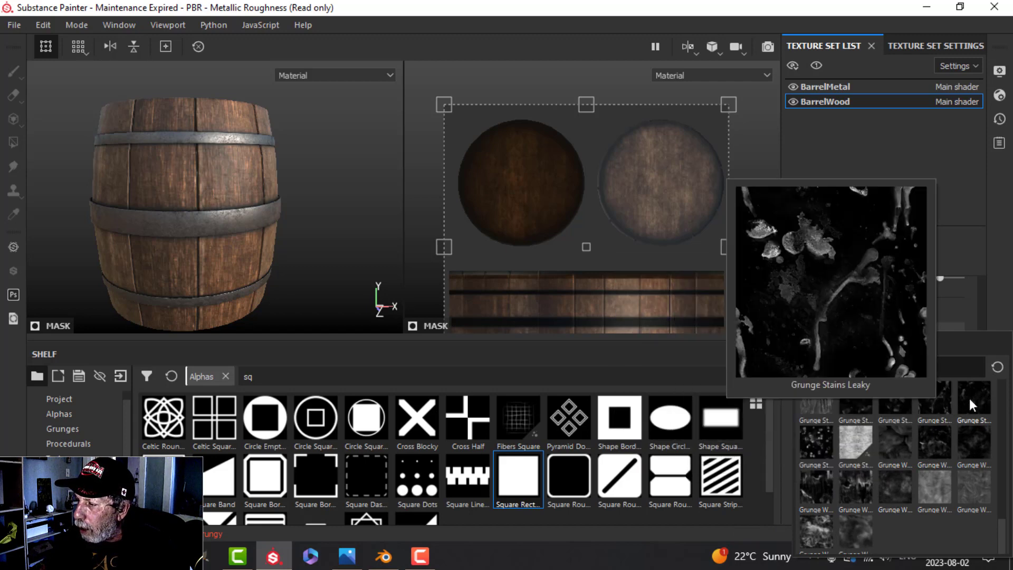
mouse_move(901, 407)
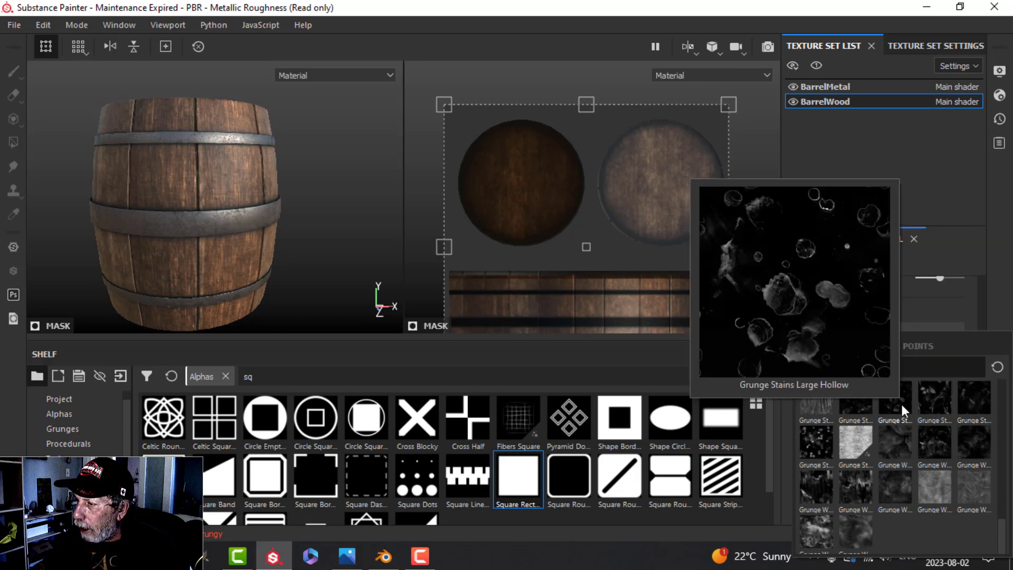
mouse_move(969, 437)
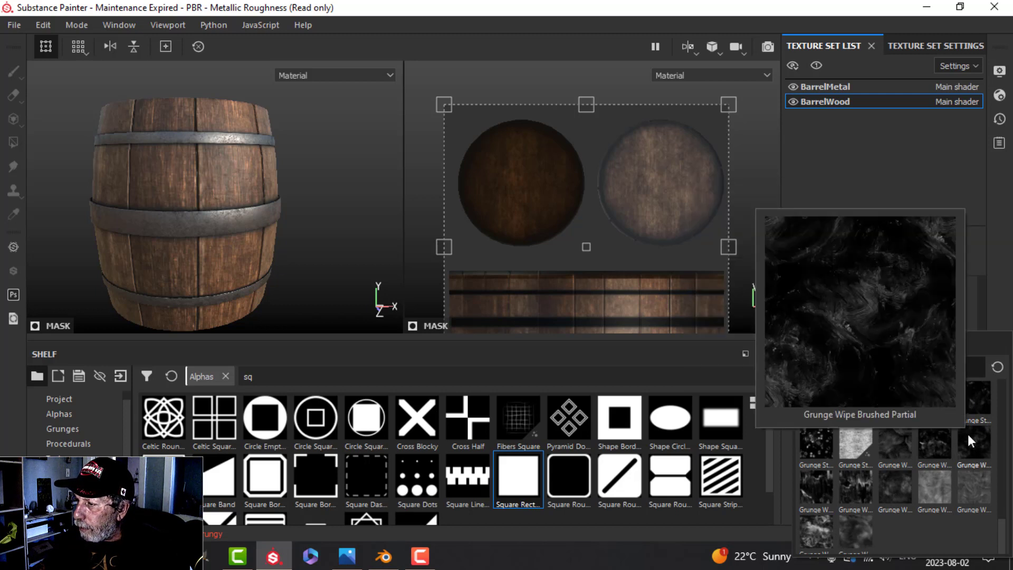
click(967, 403)
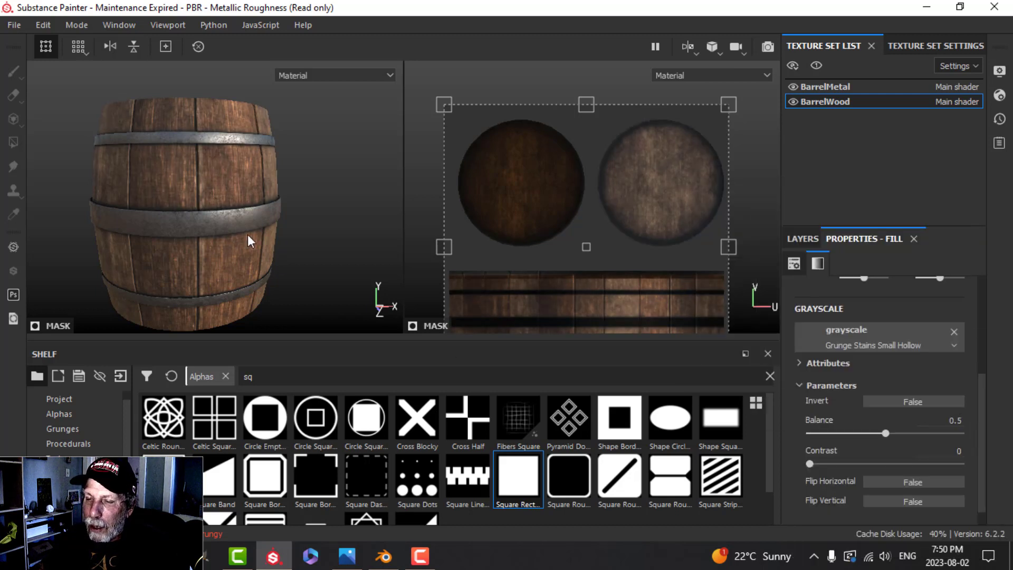
Step: Examine the small stains' roughness effect on the barrel's planks from several angles
scroll(250, 236, up, 2)
alt+drag(293, 228, 349, 232)
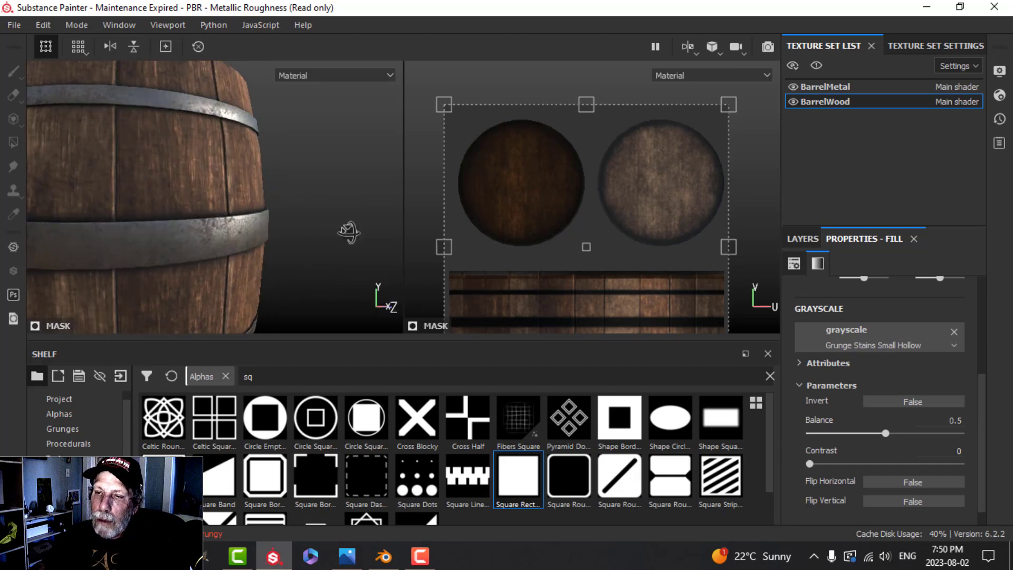
scroll(323, 249, down, 4)
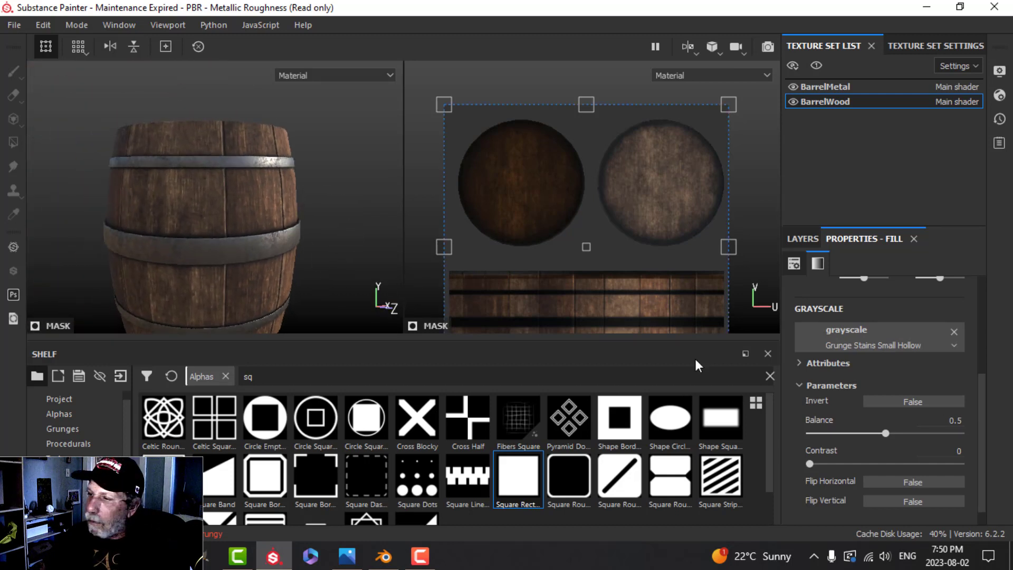
click(804, 239)
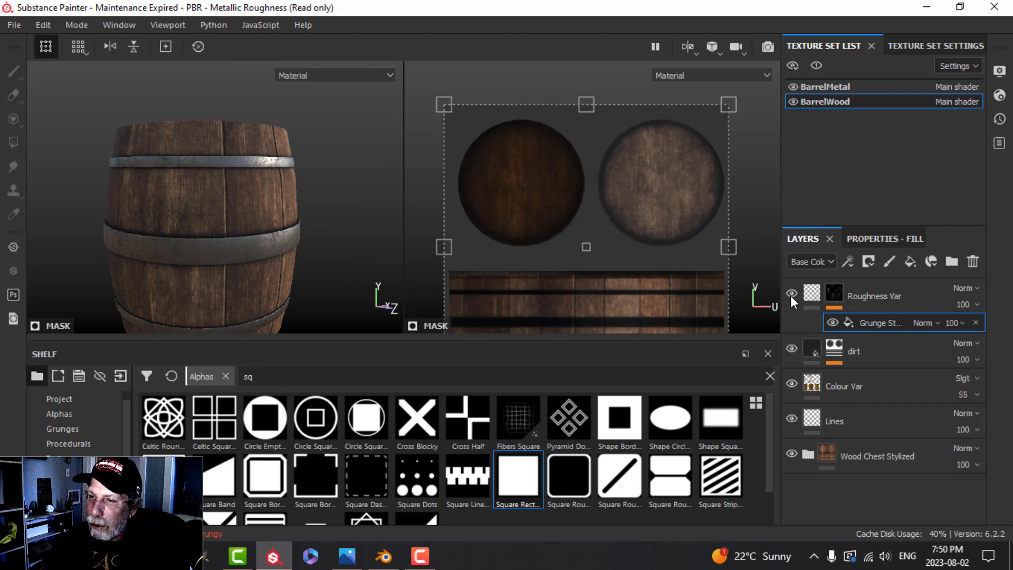
scroll(290, 232, up, 2)
alt+middle_drag(291, 233, 300, 213)
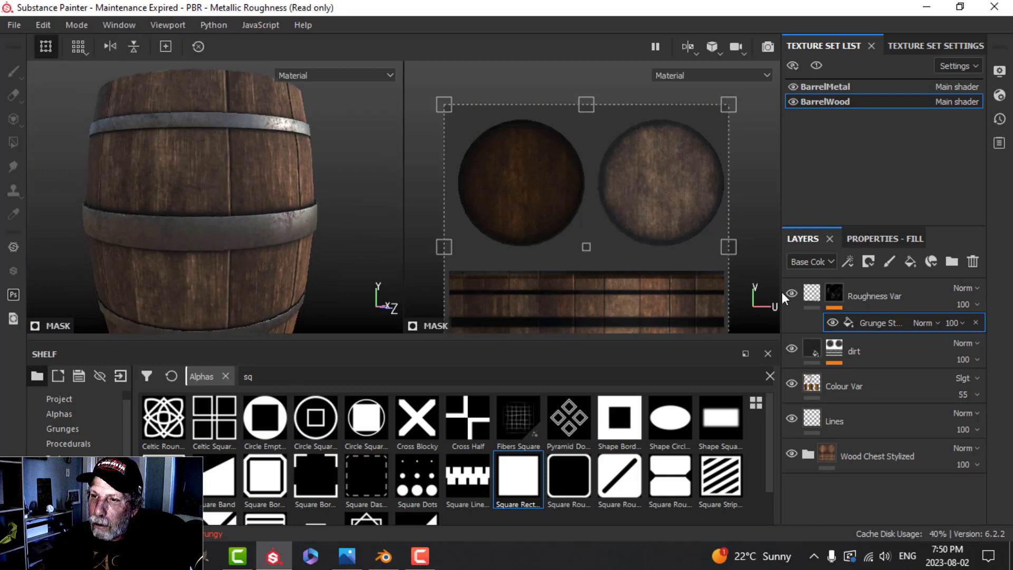
alt+drag(390, 180, 227, 209)
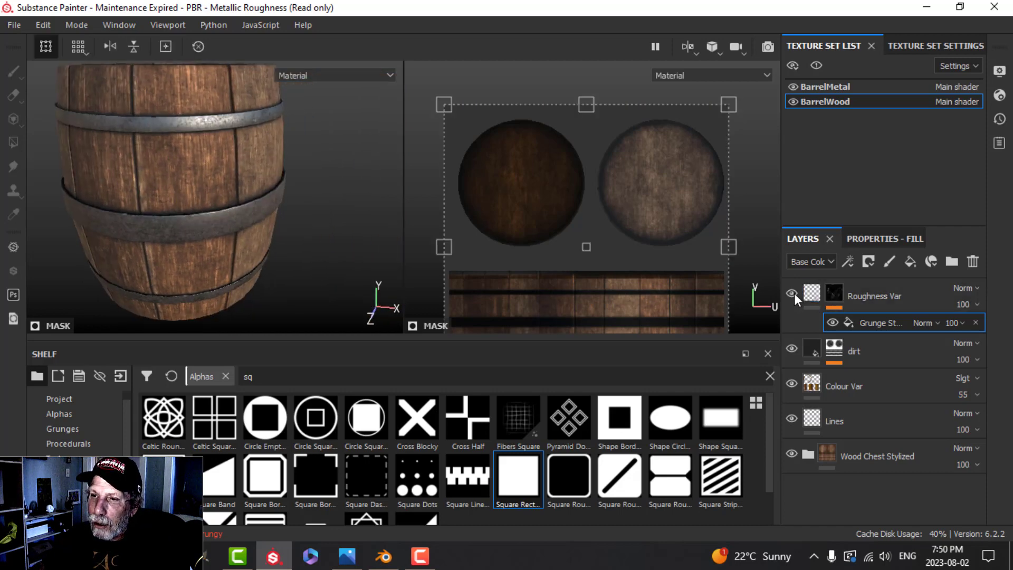
Step: Try Grunge Map 004 as the grayscale texture of the Roughness Var mask fill
click(879, 241)
click(885, 331)
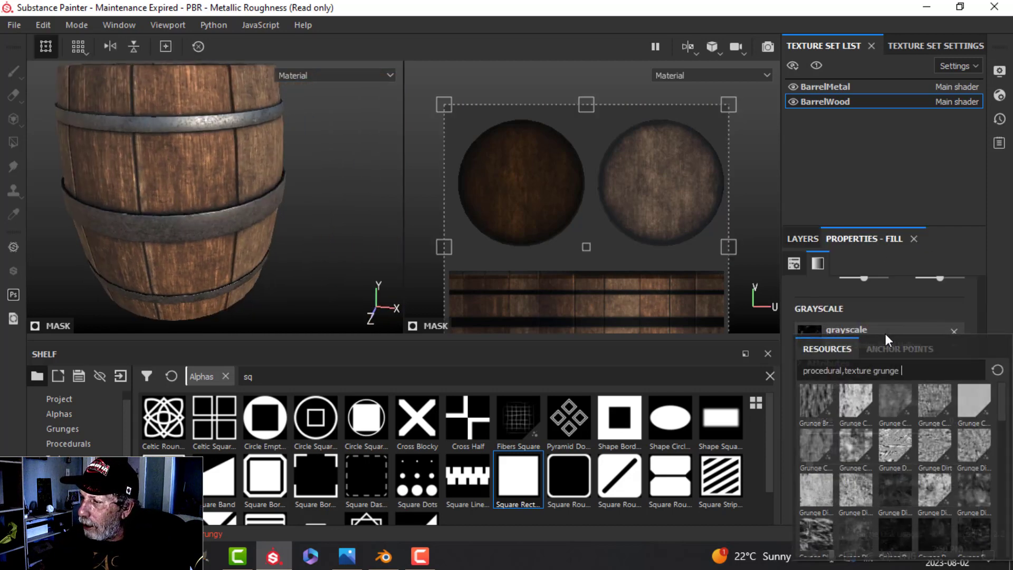
scroll(913, 417, down, 3)
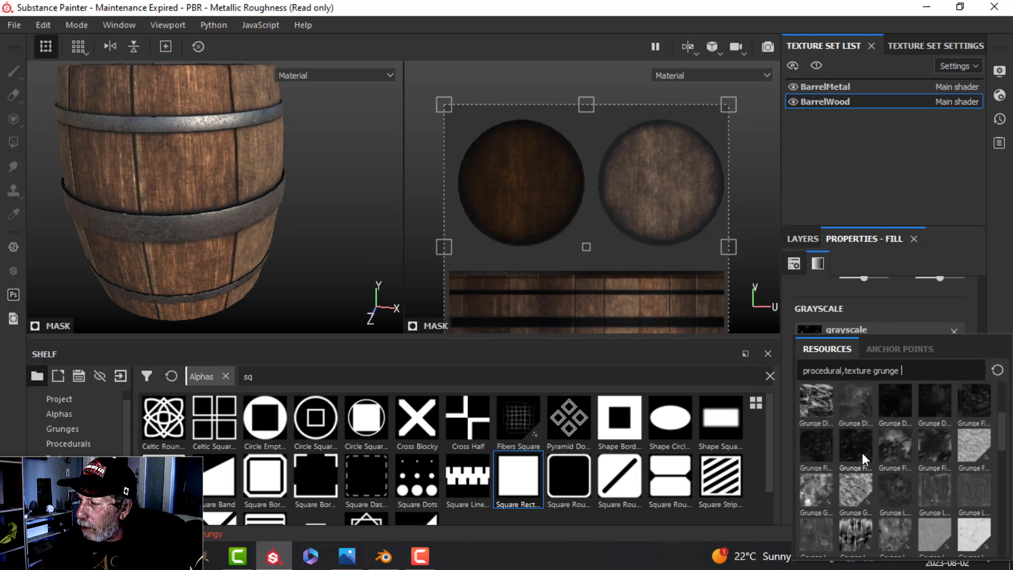
mouse_move(860, 453)
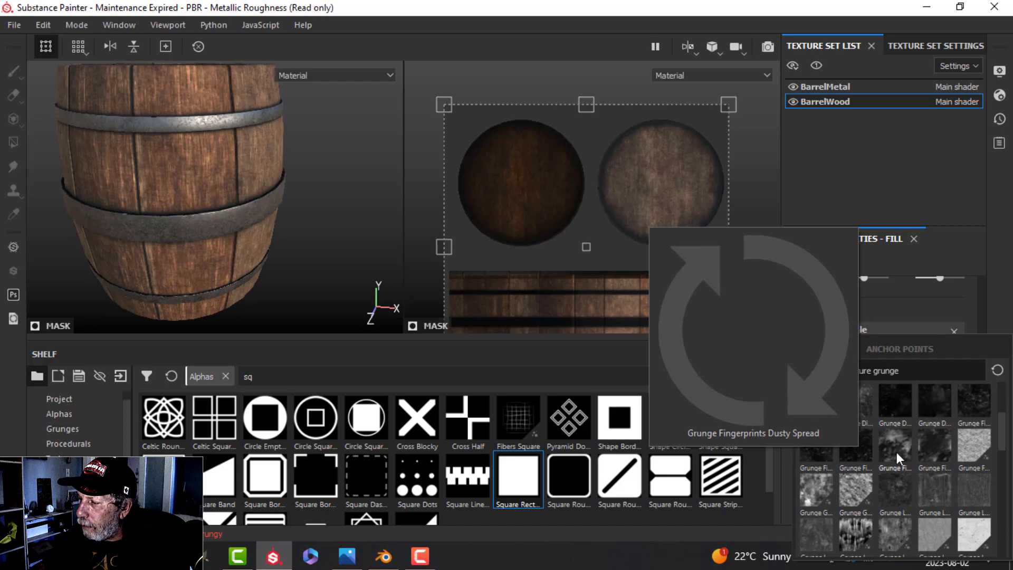
scroll(897, 452, down, 3)
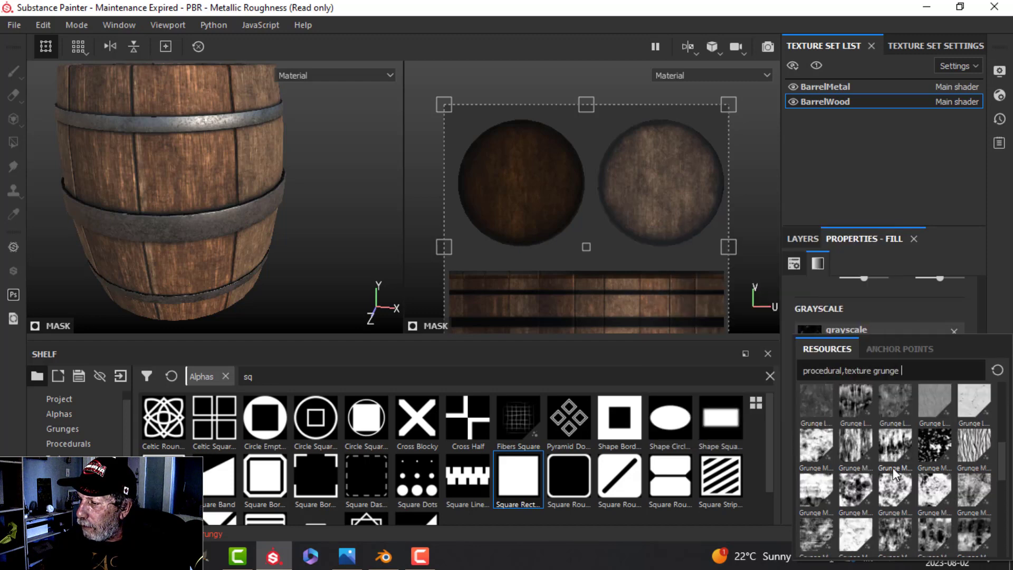
click(935, 441)
Step: Check the glossy patches on the planks from several angles and lighting directions, comparing with the Roughness Var layer hidden and shown
alt+drag(344, 177, 380, 149)
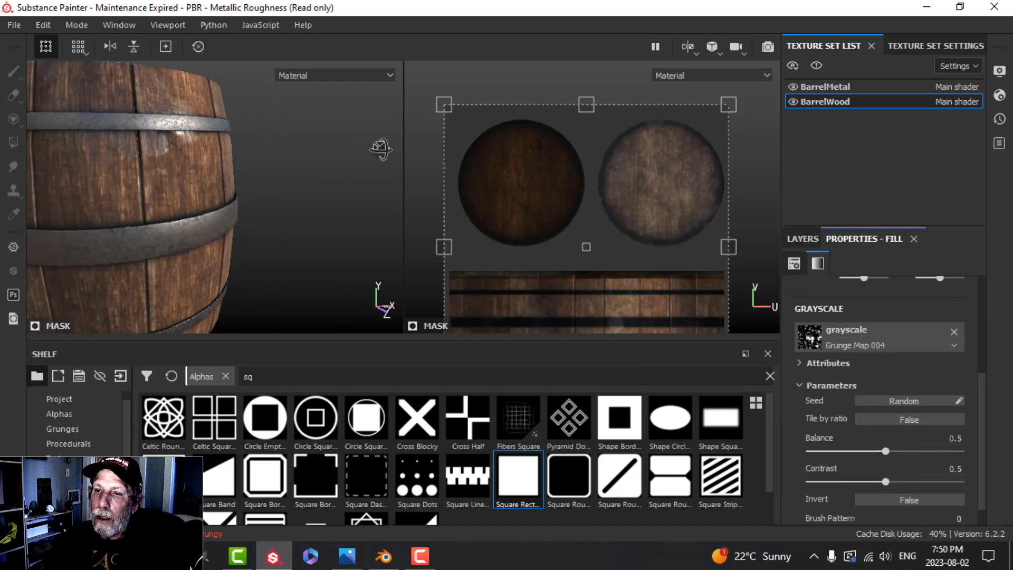
alt+middle_drag(324, 147, 361, 192)
scroll(360, 193, up, 3)
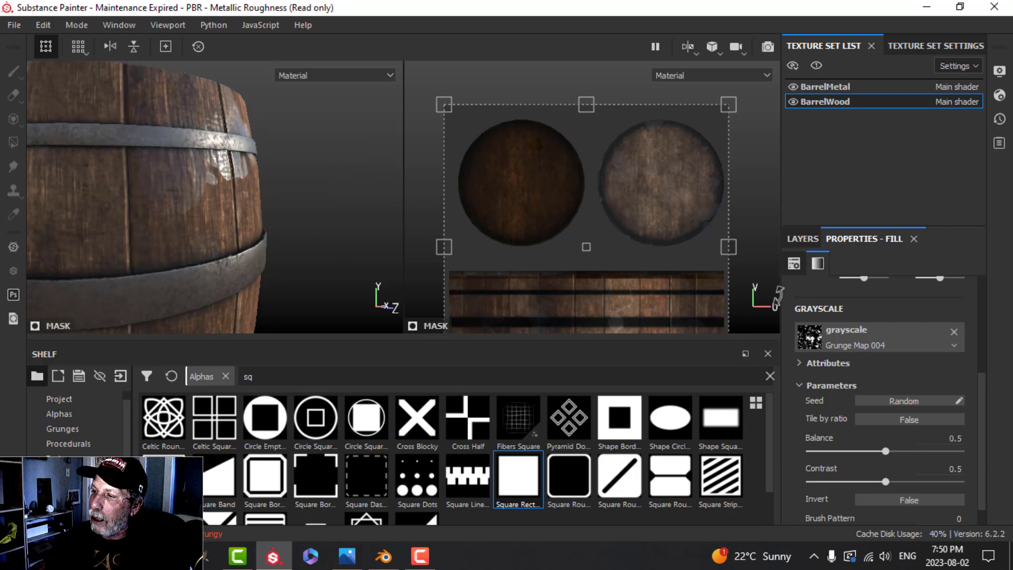
scroll(802, 343, up, 3)
click(802, 240)
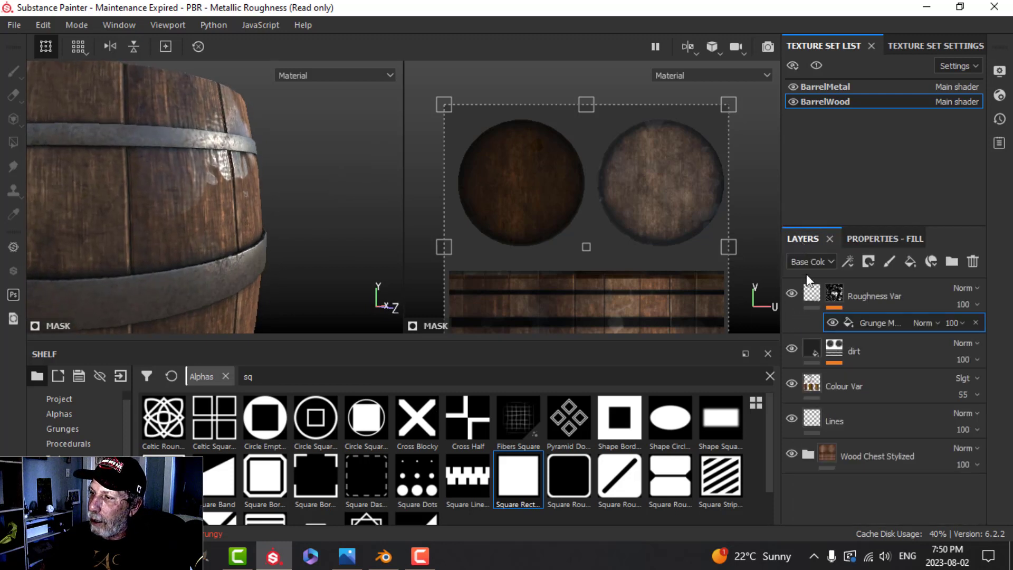
click(791, 293)
click(791, 293)
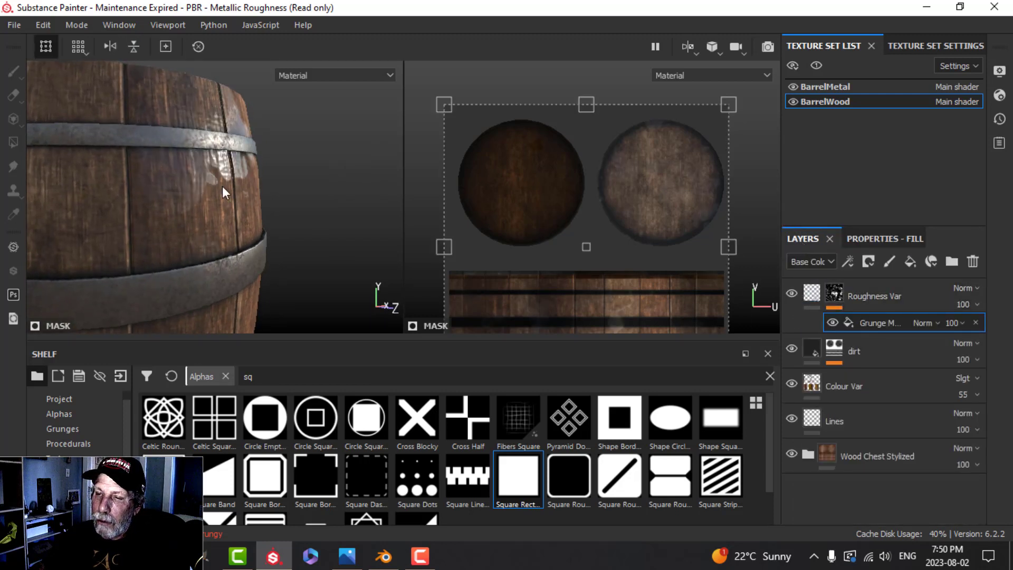
alt+drag(222, 185, 299, 219)
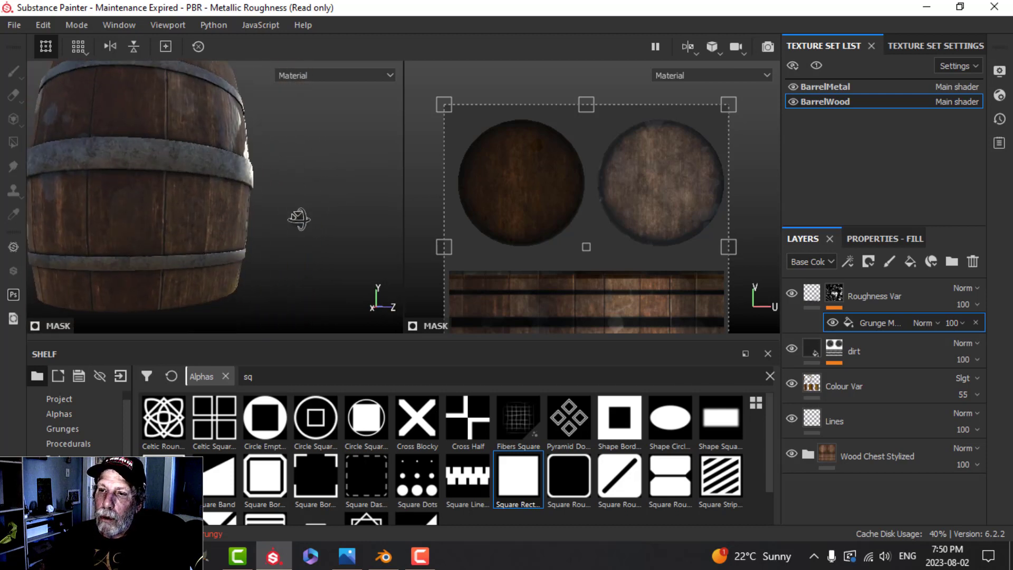
shift+right_drag(269, 191, 261, 194)
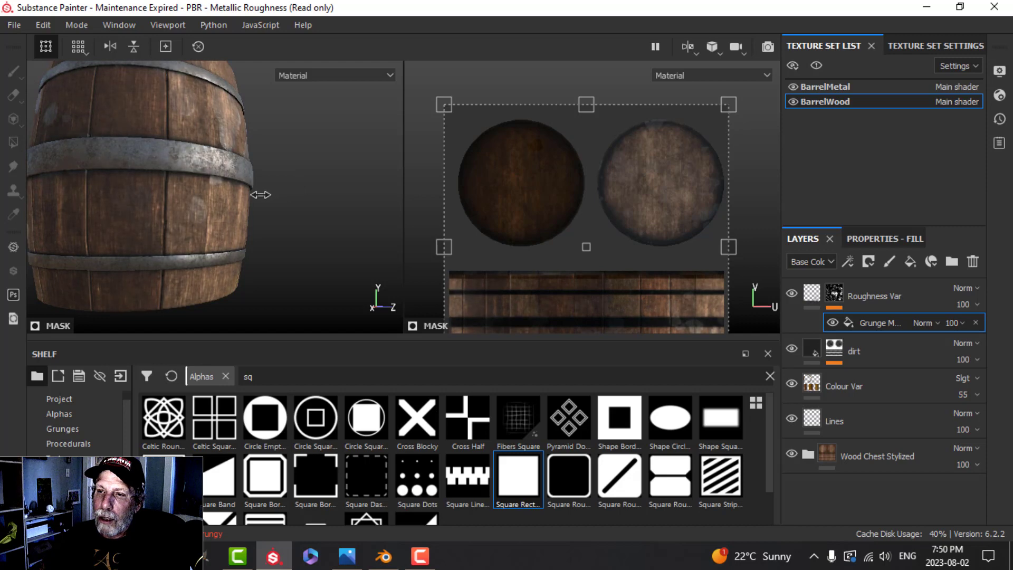
Step: Replace the grayscale texture of the Roughness Var mask fill with Grunge Map 015
click(885, 238)
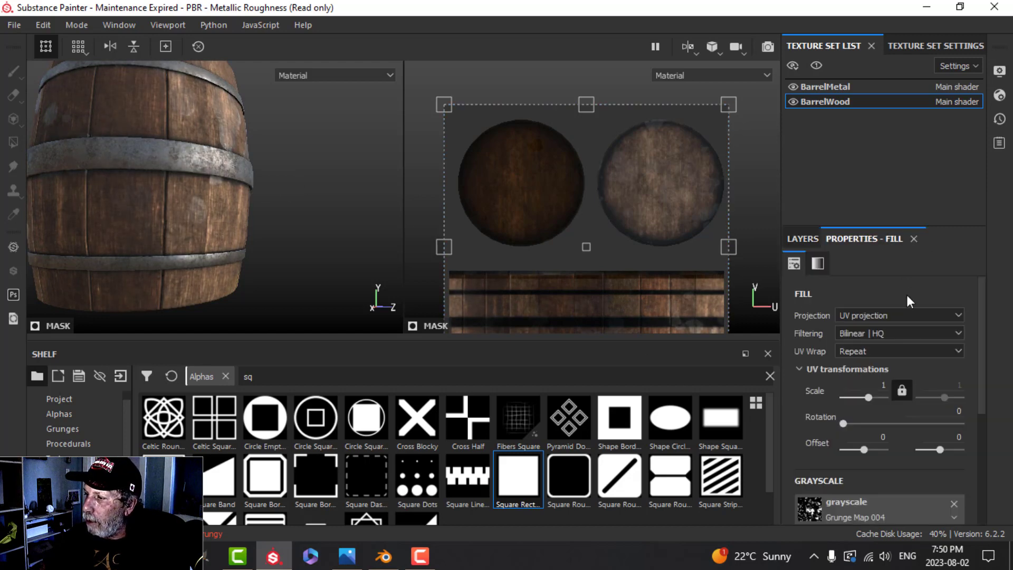
click(893, 505)
scroll(954, 477, down, 3)
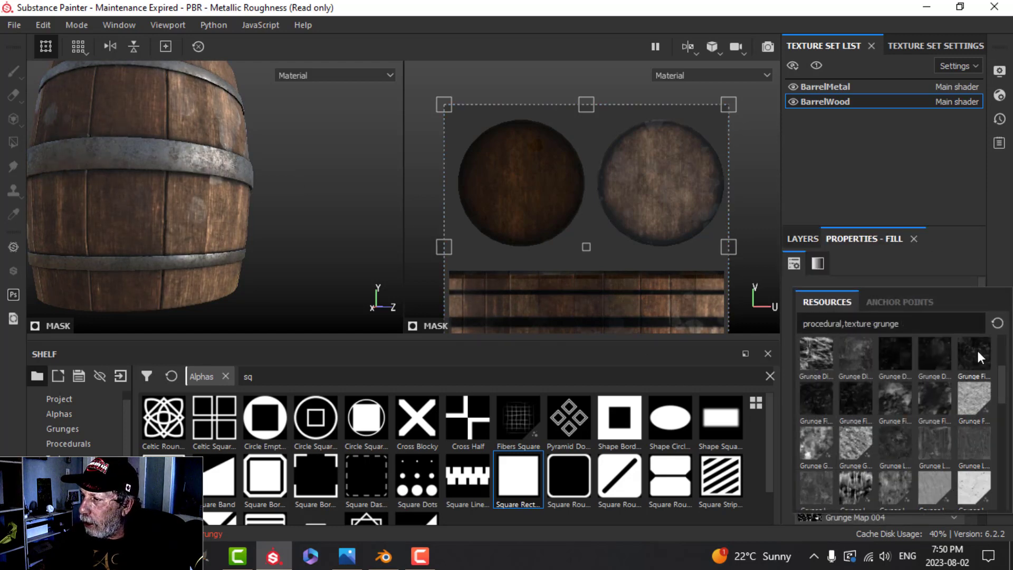
mouse_move(978, 351)
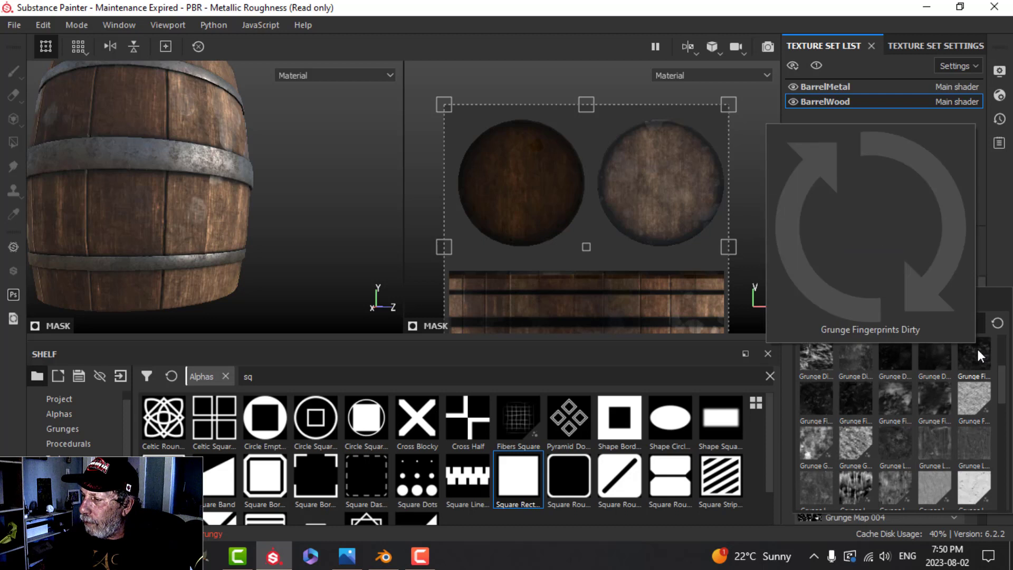
mouse_move(890, 448)
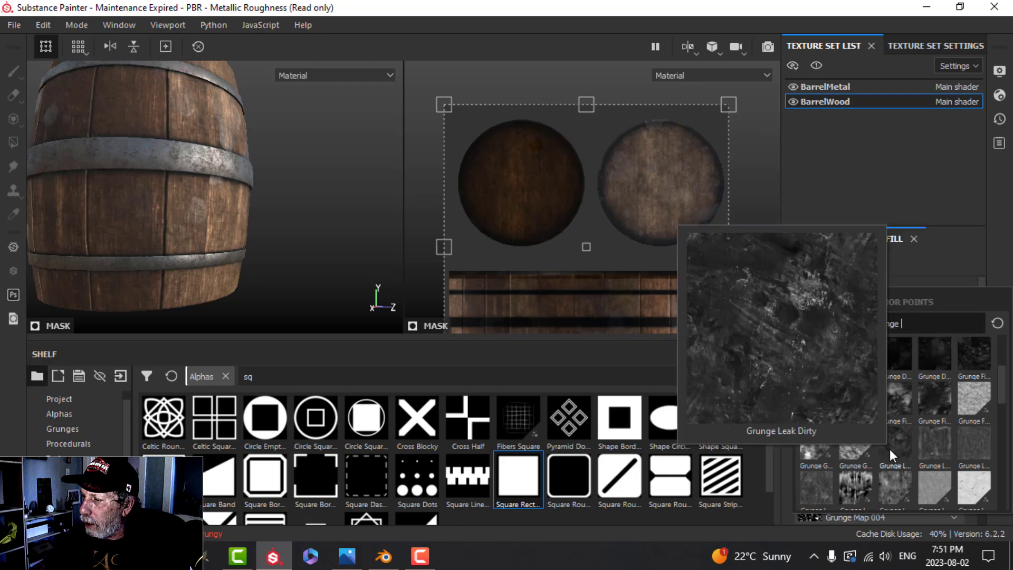
mouse_move(849, 499)
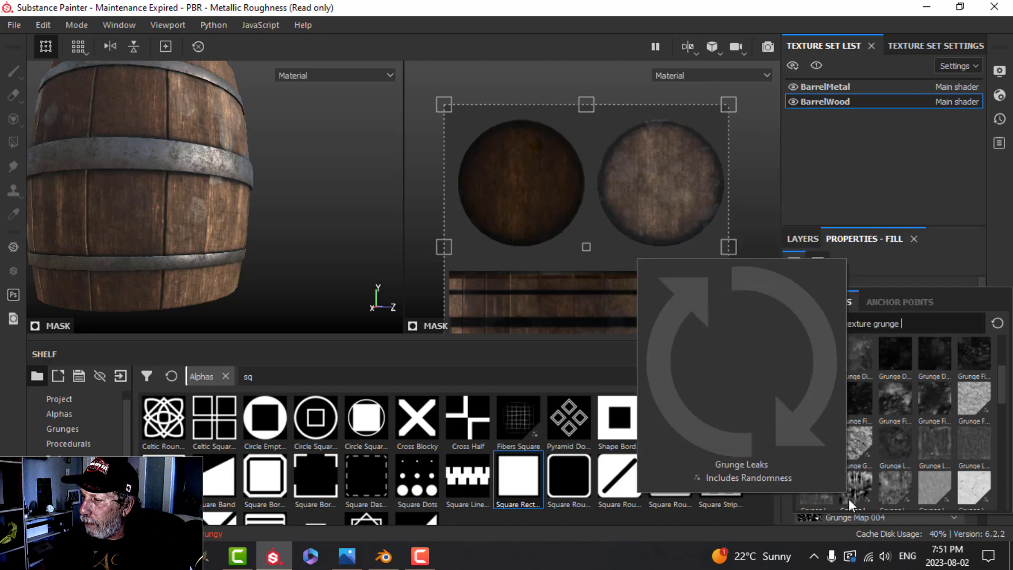
scroll(856, 492, down, 3)
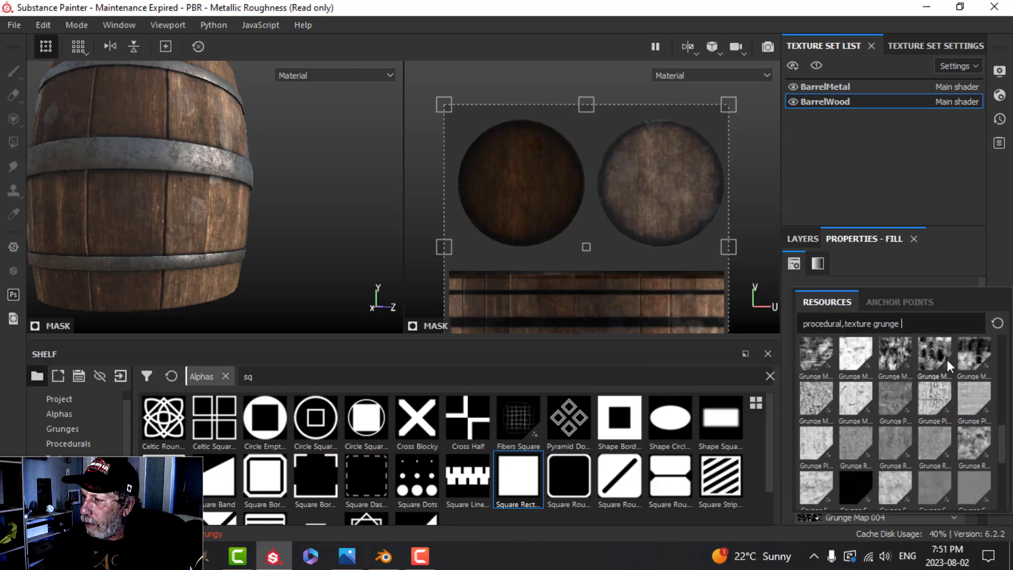
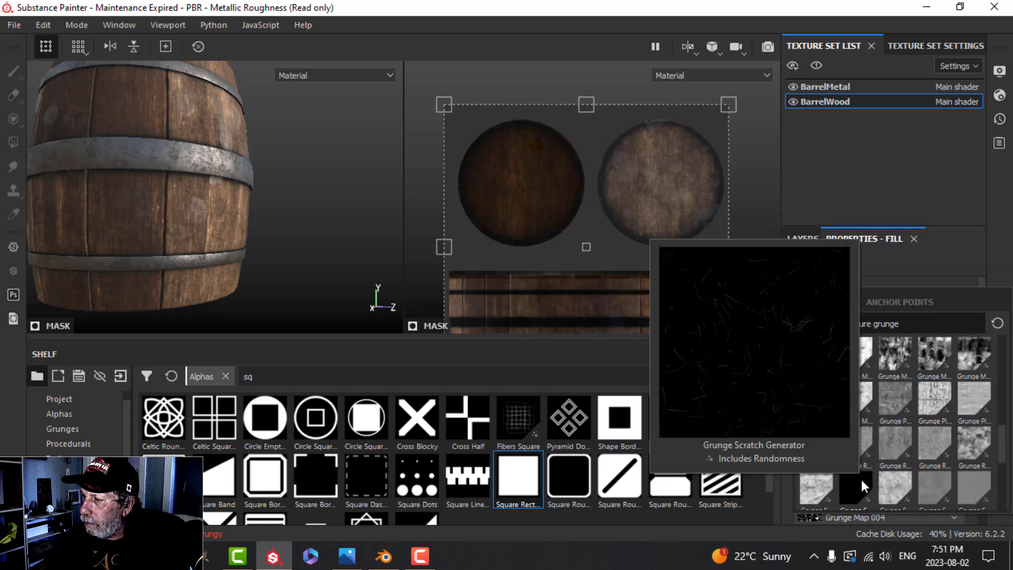
click(976, 363)
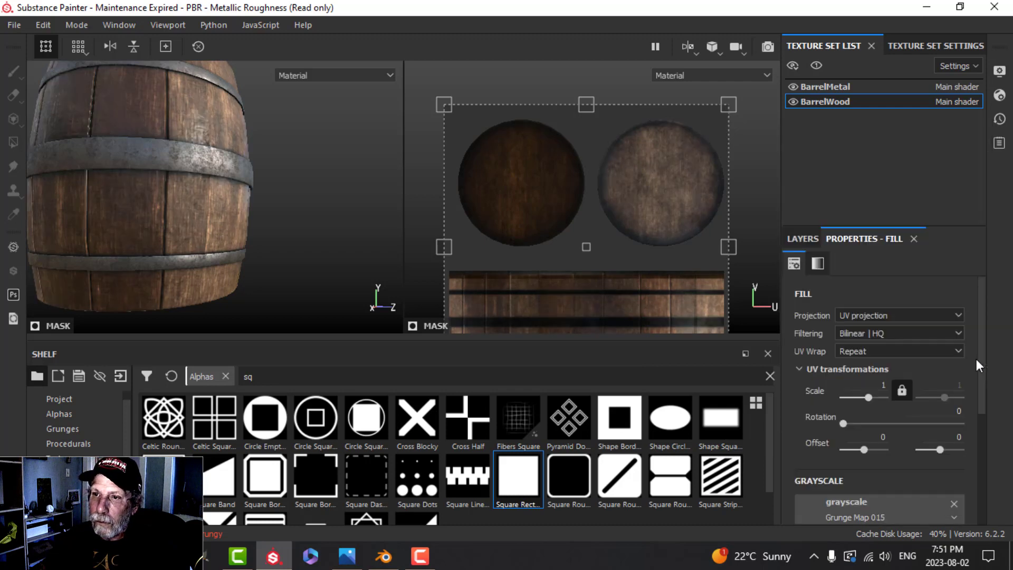
click(796, 240)
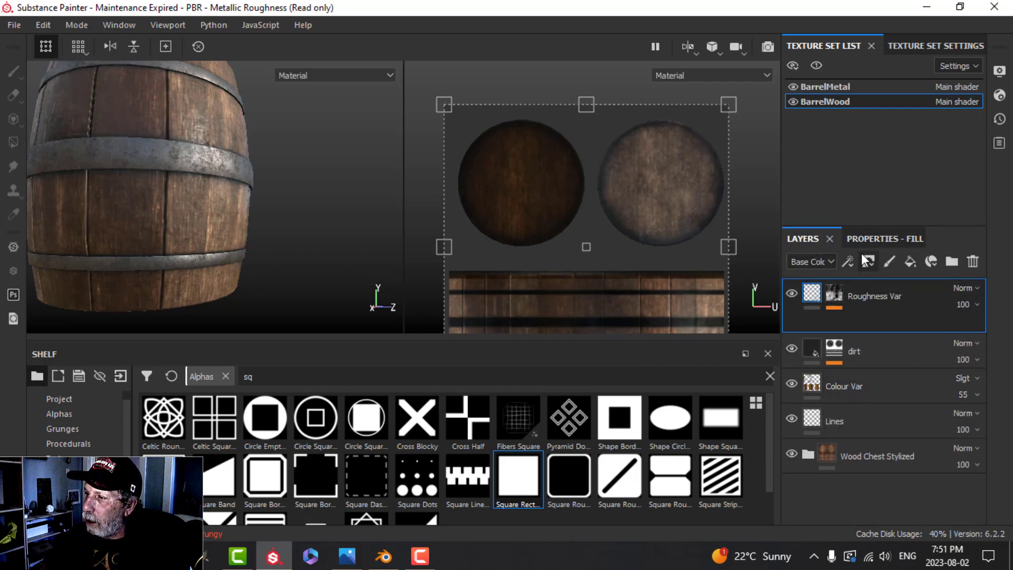
Step: Raise the Roughness Var layer's uniform roughness to about 0.28
click(885, 239)
scroll(842, 483, down, 5)
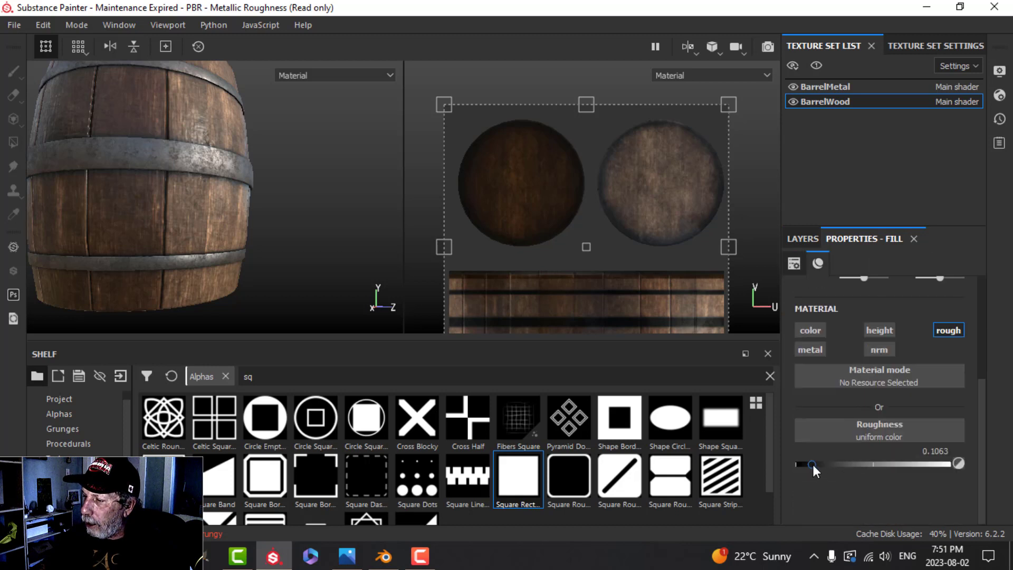
drag(812, 463, 839, 462)
Step: Examine the roughness variation on the barrel's planks and lid from several angles
alt+drag(286, 199, 336, 193)
scroll(319, 217, down, 5)
alt+middle_drag(318, 217, 326, 226)
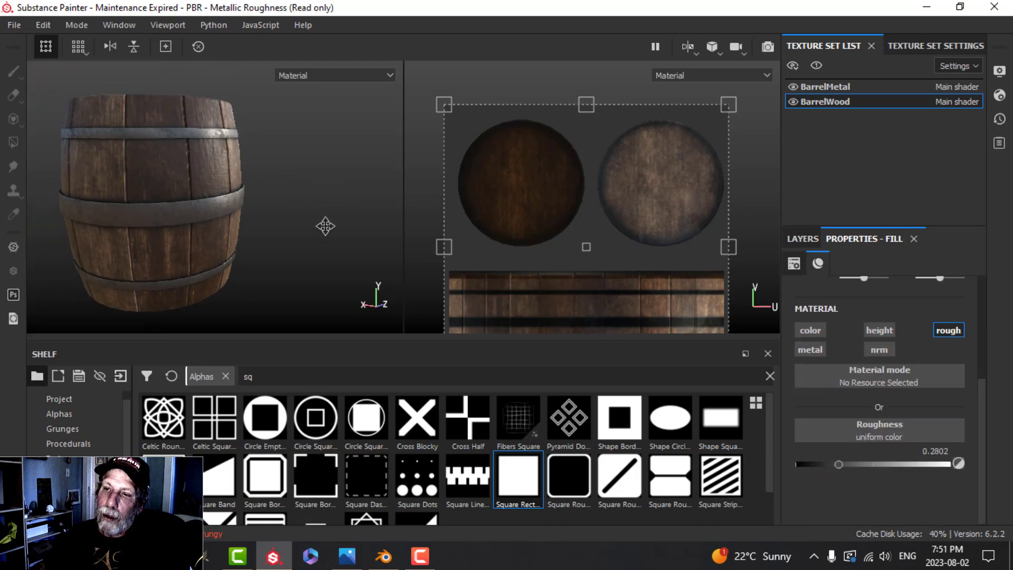
alt+drag(326, 226, 265, 229)
scroll(277, 206, up, 3)
scroll(265, 229, down, 3)
alt+middle_drag(265, 230, 282, 266)
alt+drag(282, 266, 299, 204)
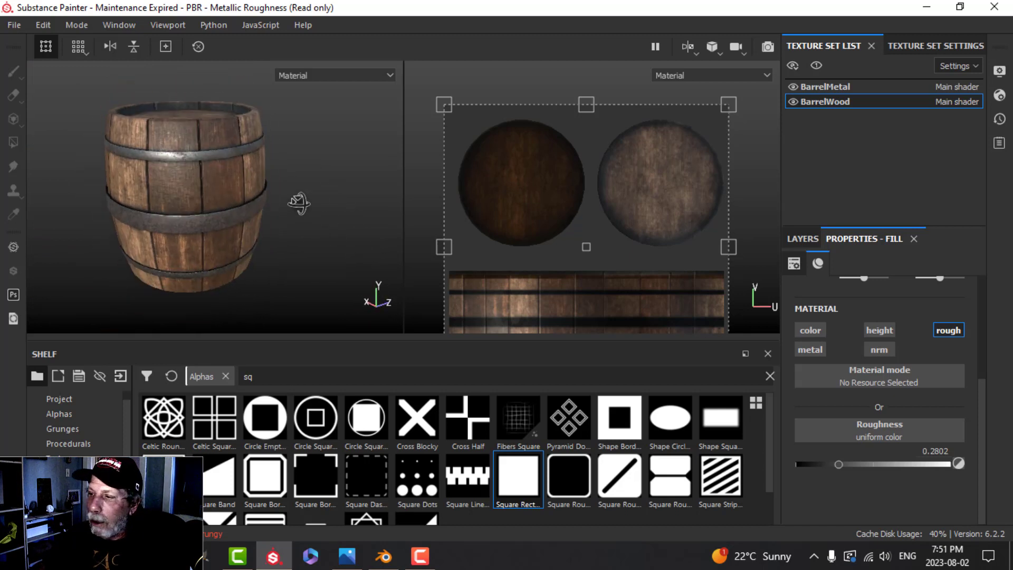
click(797, 238)
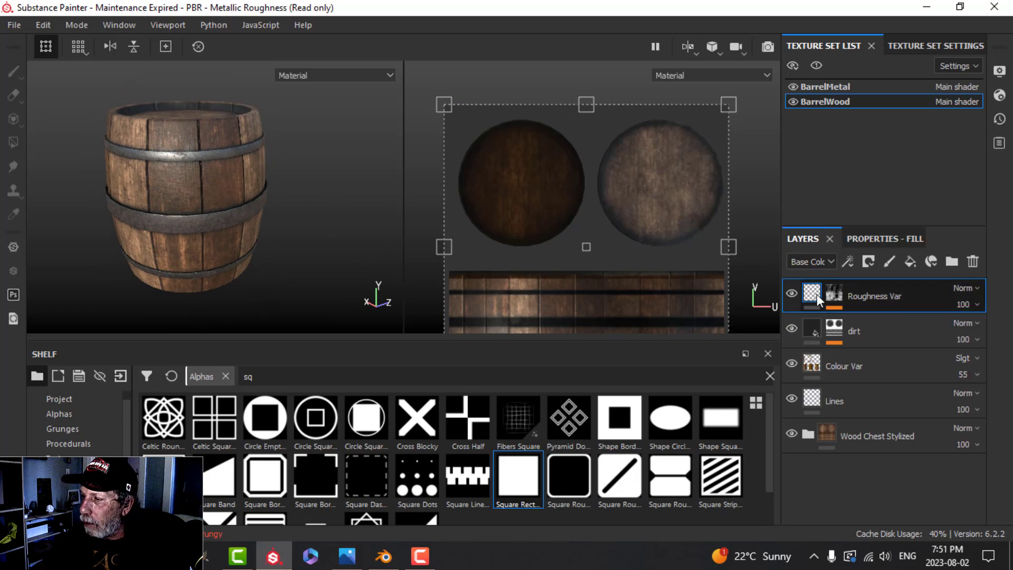
alt+drag(335, 206, 364, 219)
alt+drag(303, 172, 282, 89)
scroll(269, 258, down, 2)
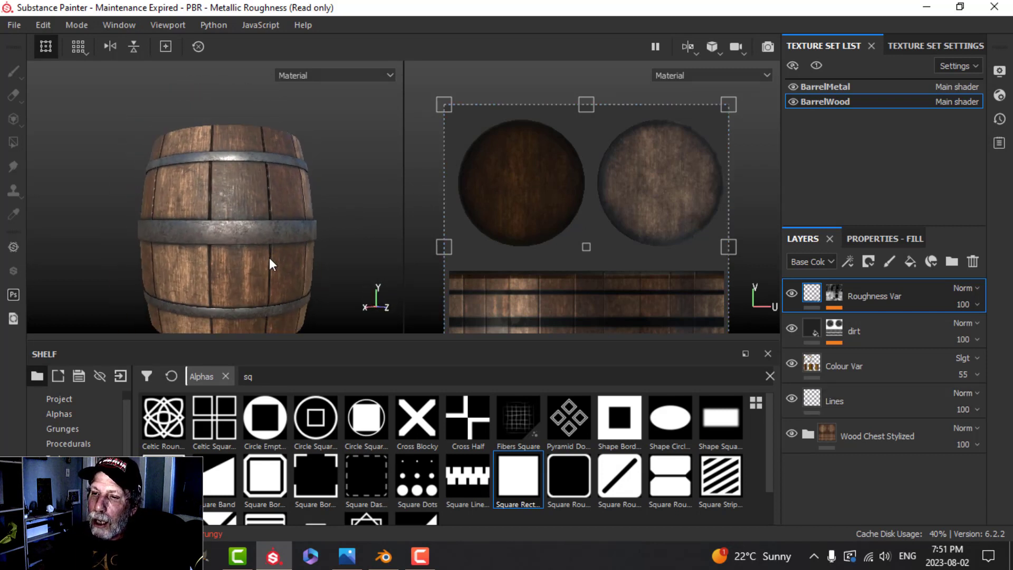
alt+drag(269, 258, 252, 203)
mouse_move(251, 274)
alt+mouse_down()
mouse_move(251, 138)
mouse_move(267, 214)
mouse_move(265, 176)
mouse_move(303, 177)
mouse_move(310, 142)
mouse_move(289, 262)
mouse_move(295, 196)
alt+mouse_up()
Step: Select the Lines layer for painting with the Paint tool and set its base color to near-black (RGB 0.010)
click(863, 403)
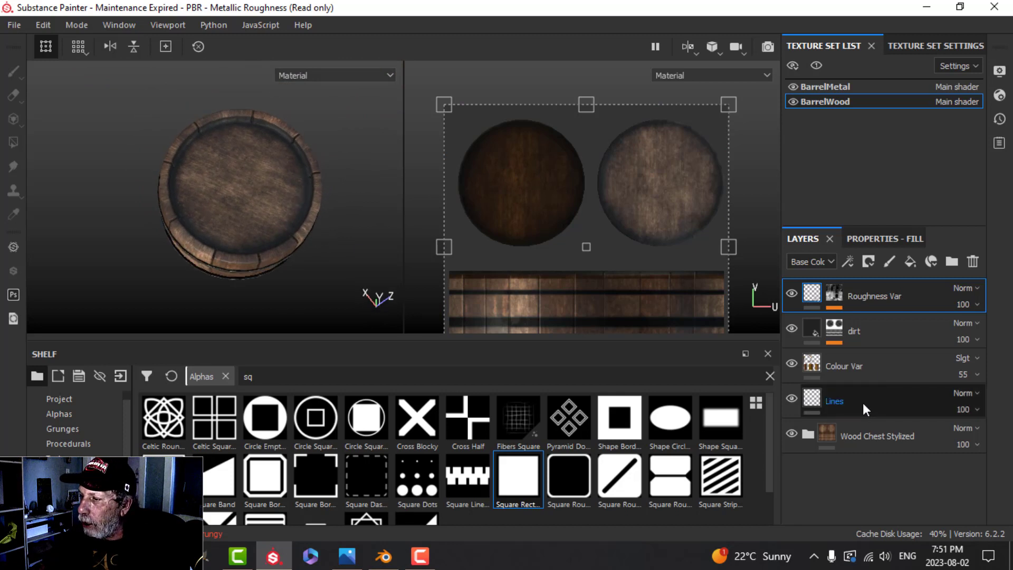
click(869, 238)
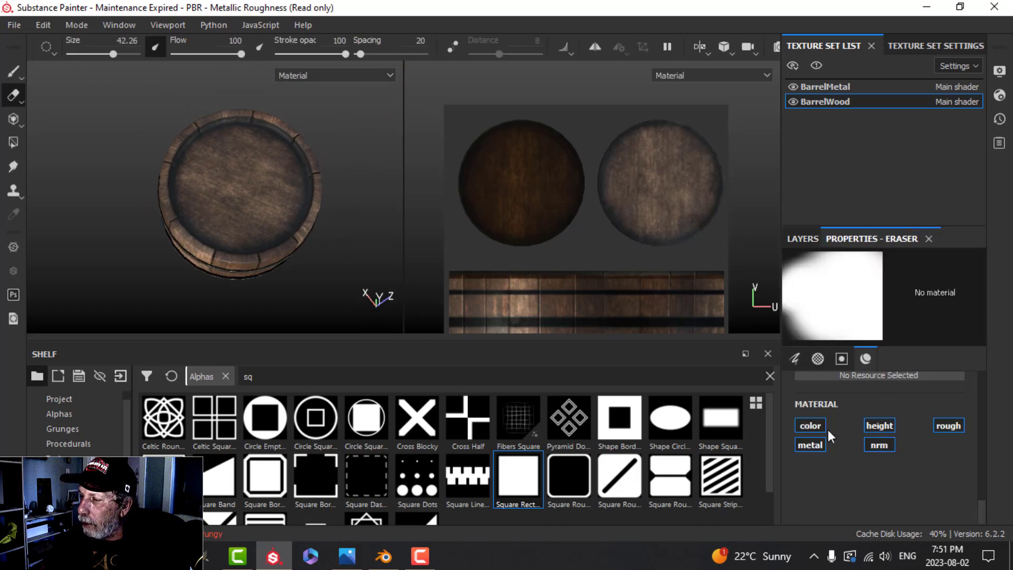
click(13, 71)
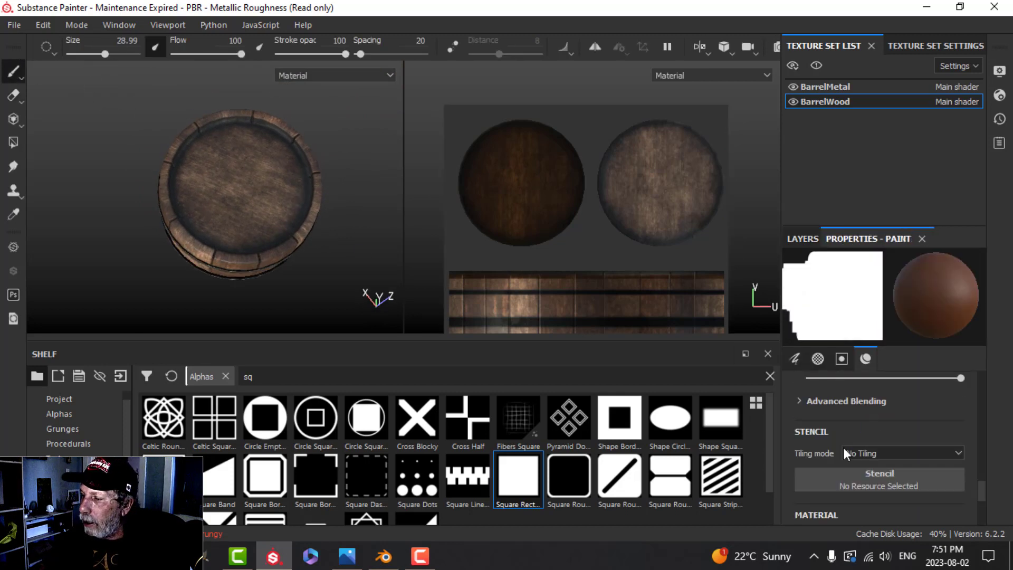
scroll(890, 419, down, 1)
scroll(885, 422, down, 3)
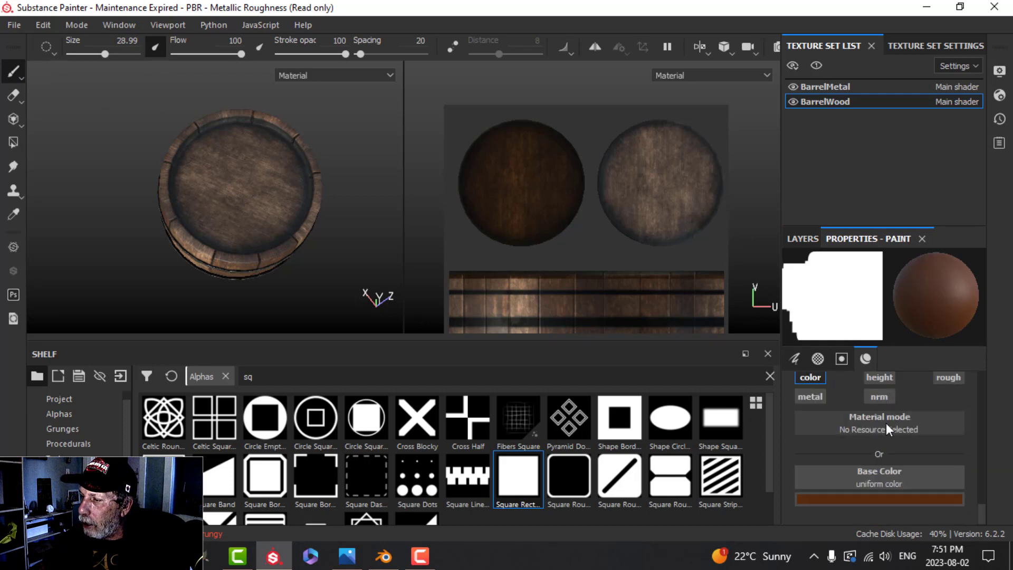
click(868, 495)
drag(841, 428, 808, 449)
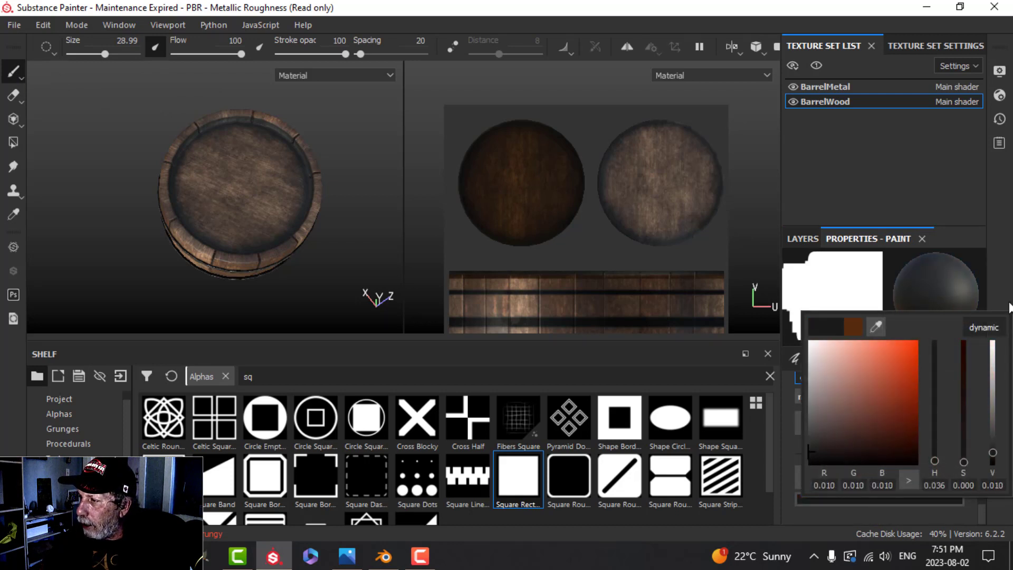
Step: Enable the height channel at -1 for the paint brush and set the brush size to 1.2
click(873, 377)
scroll(866, 496, down, 2)
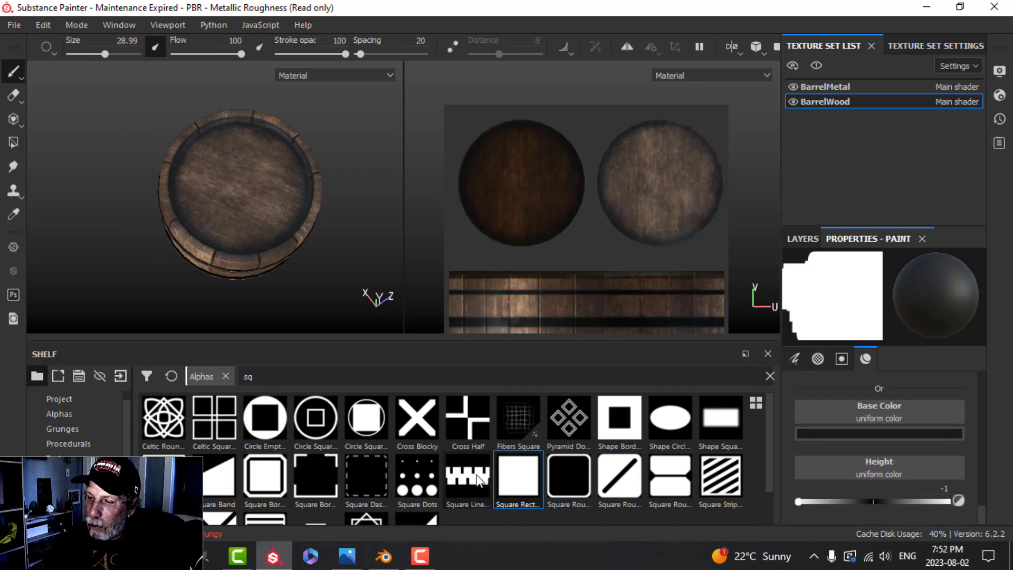
drag(109, 38, 219, 28)
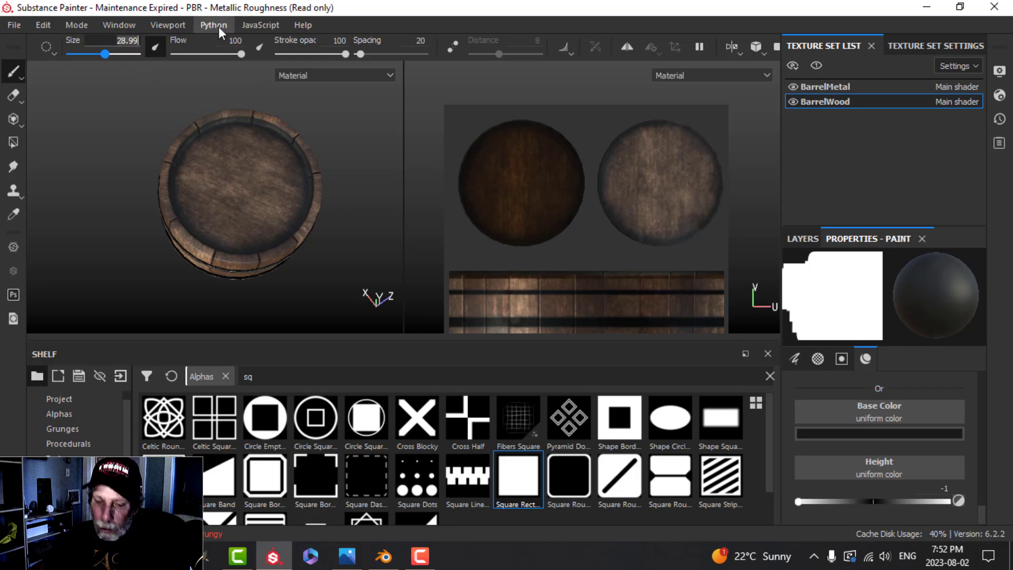
text(1.2)
key(Return)
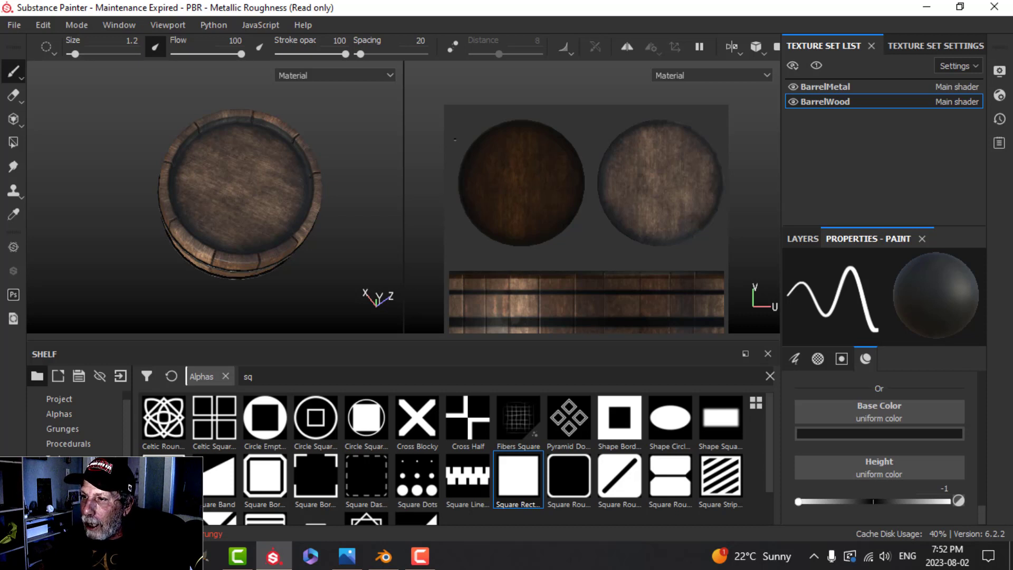
Step: Paint four straight horizontal plank lines across both circular barrel ends in the UV view
shift+click(743, 138)
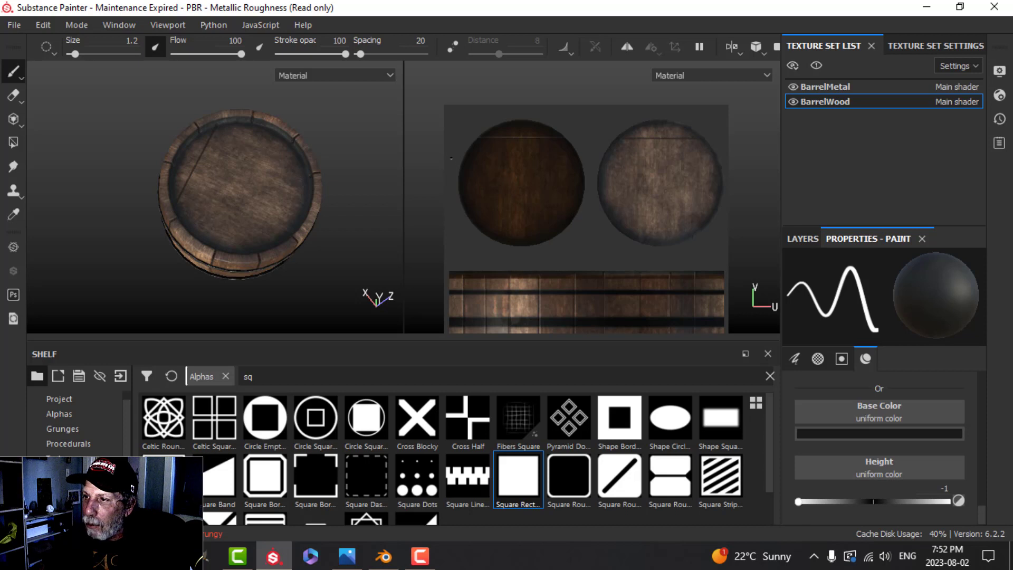
shift+click(743, 158)
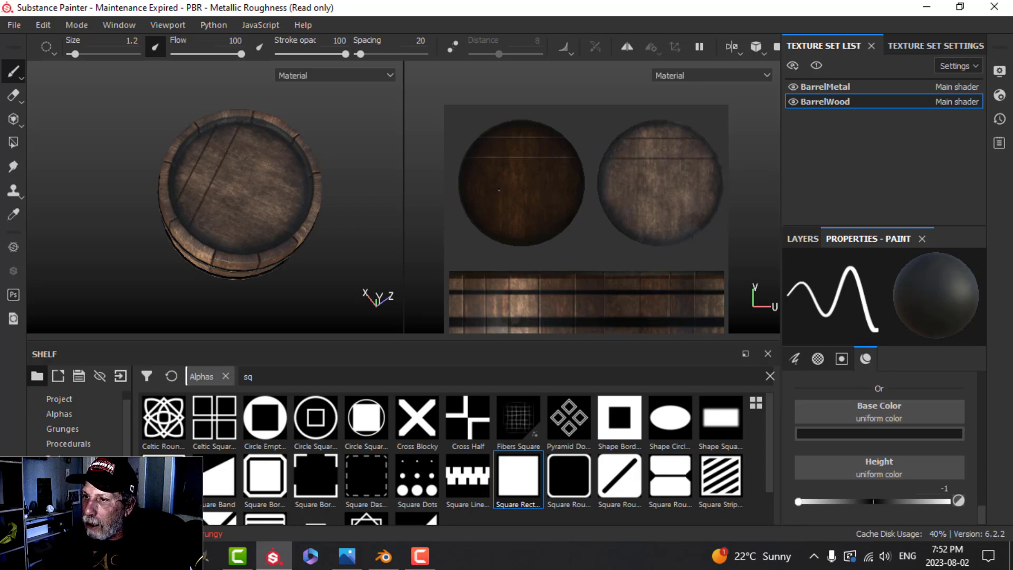
shift+click(760, 187)
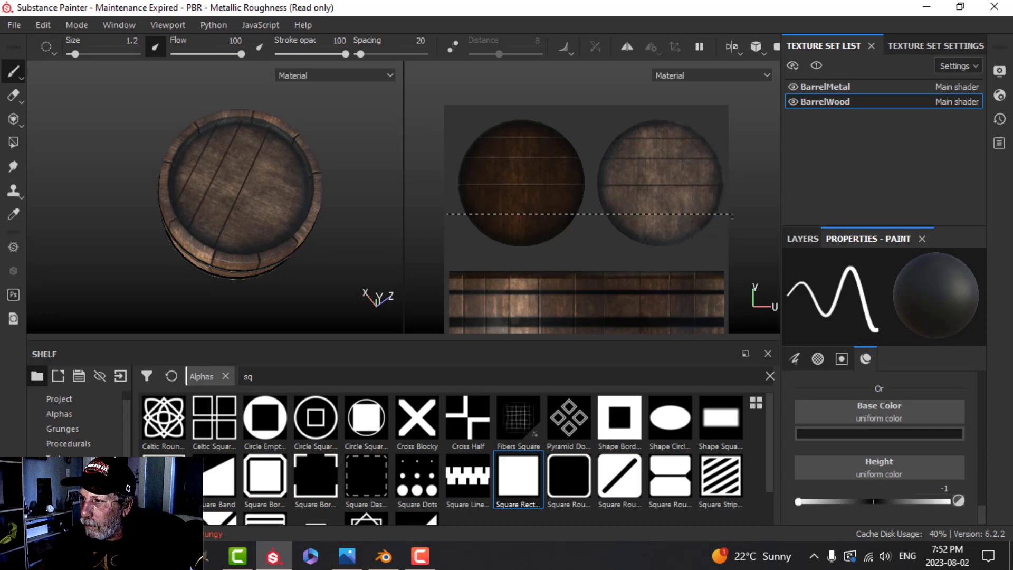
shift+click(732, 216)
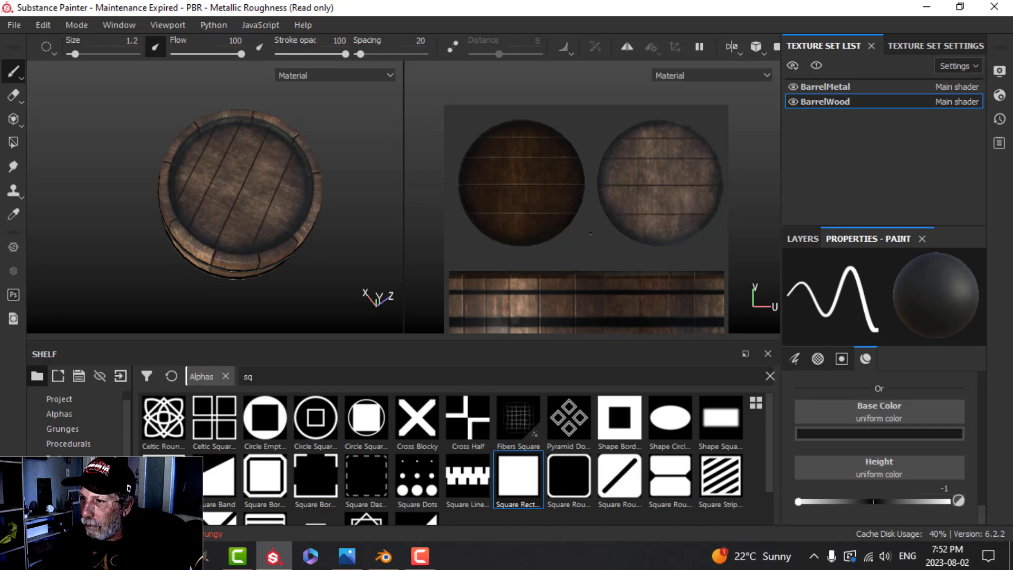
mouse_move(273, 238)
alt+mouse_down()
mouse_move(263, 215)
mouse_move(296, 242)
mouse_move(219, 177)
mouse_move(226, 136)
mouse_move(294, 248)
mouse_move(288, 237)
alt+mouse_up()
Step: Select the Roughness Var layer and show only the 3D view, framing the barrel's side close up
click(803, 238)
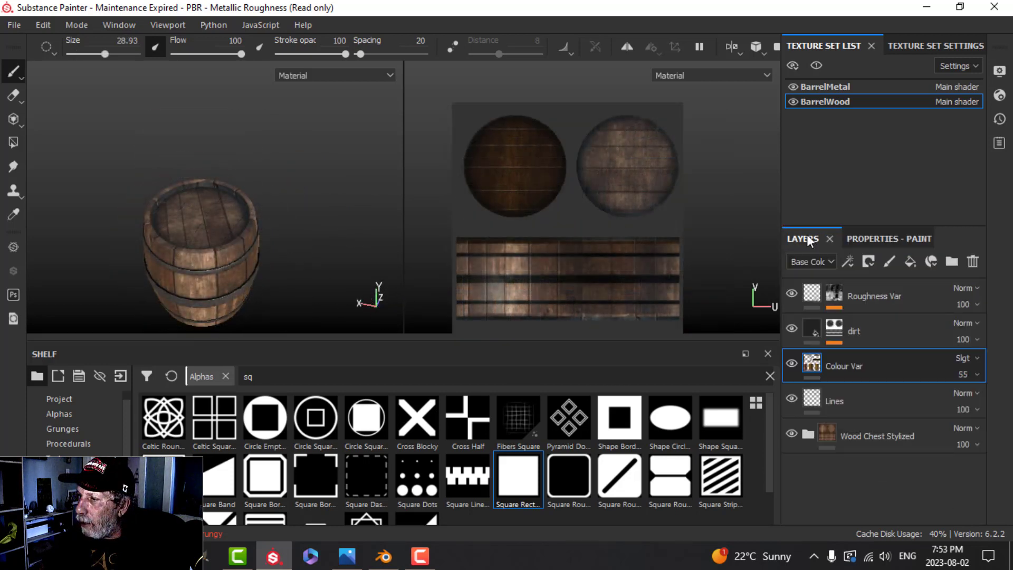
click(821, 293)
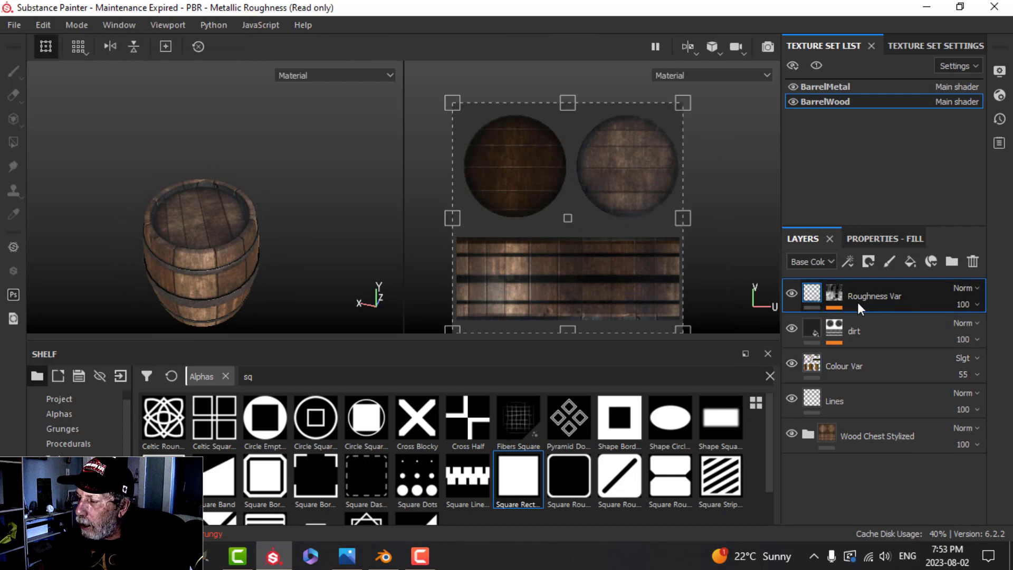
click(694, 47)
click(707, 88)
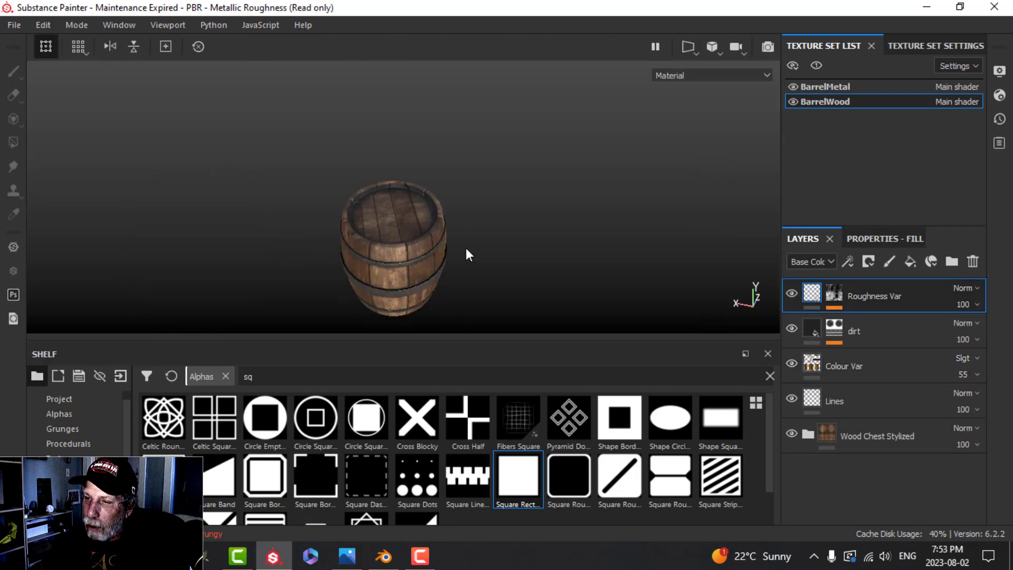
scroll(466, 248, up, 3)
alt+middle_drag(456, 298, 449, 239)
alt+drag(449, 239, 479, 212)
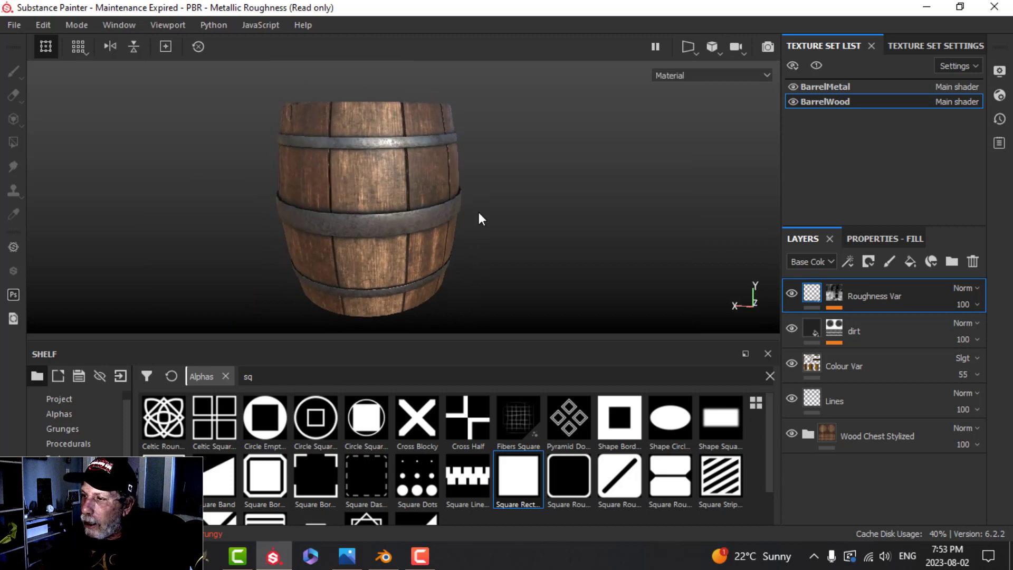
Step: Add a fill layer above Roughness Var with only the color channel enabled, keeping its light grey base color
click(909, 262)
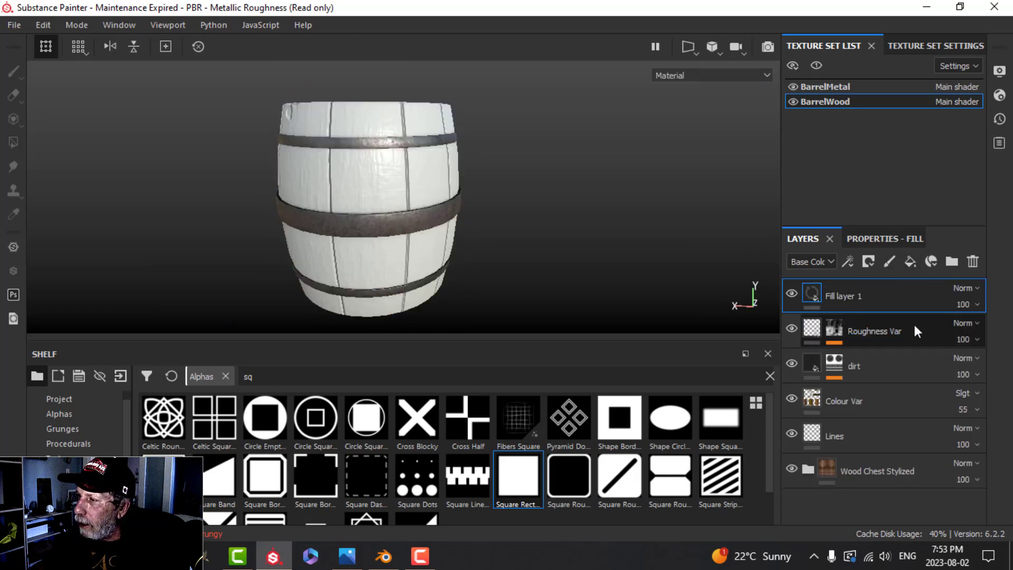
click(886, 237)
scroll(892, 391, down, 1)
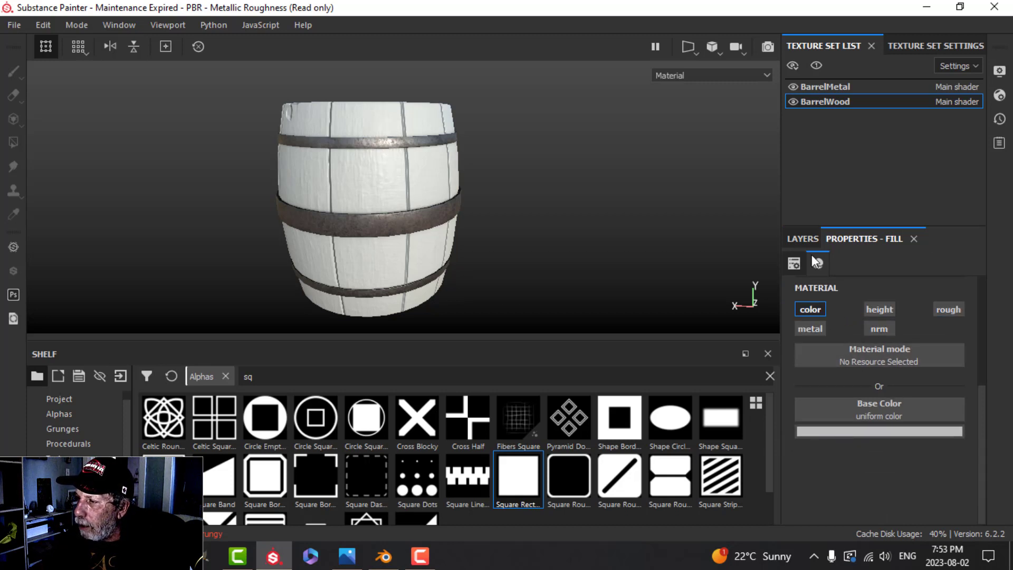
Step: Add a black mask to the new fill layer and put a fill effect in that mask
click(803, 239)
click(868, 262)
click(879, 298)
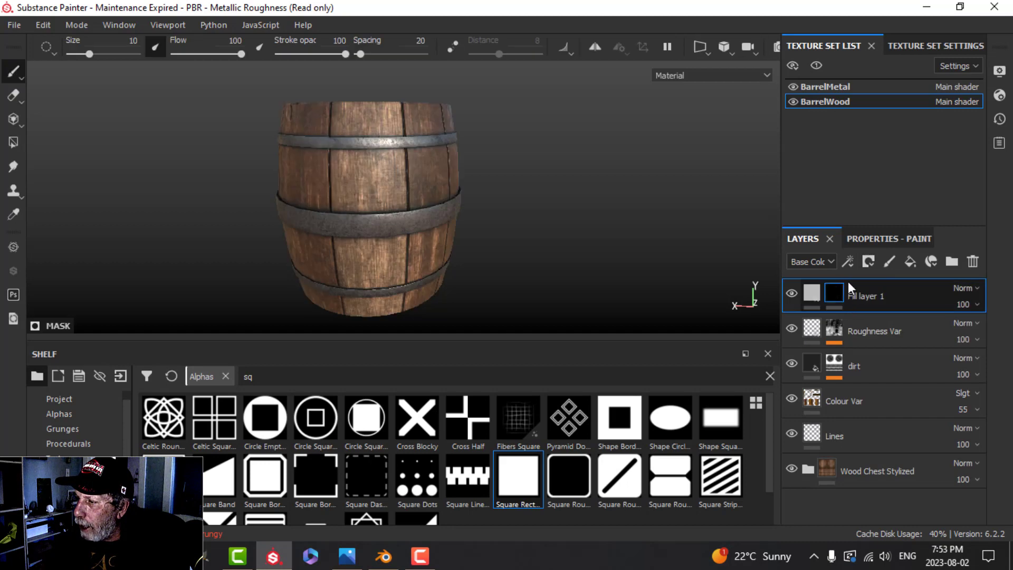
click(848, 262)
click(879, 318)
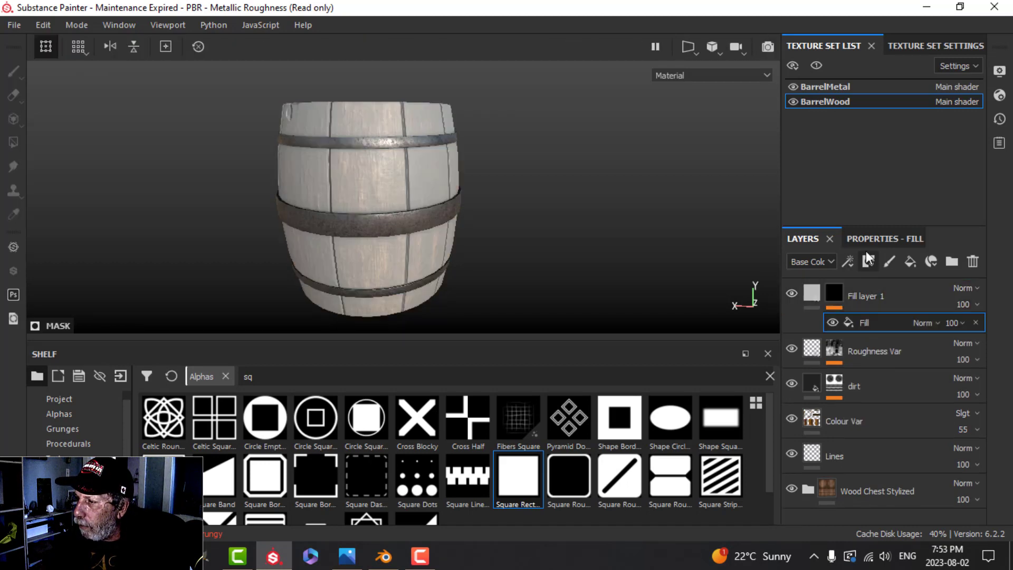
Step: Apply Grunge Dirt Scratched as the grayscale texture of Fill layer 1's mask fill, and reopen the grayscale texture choices
click(913, 327)
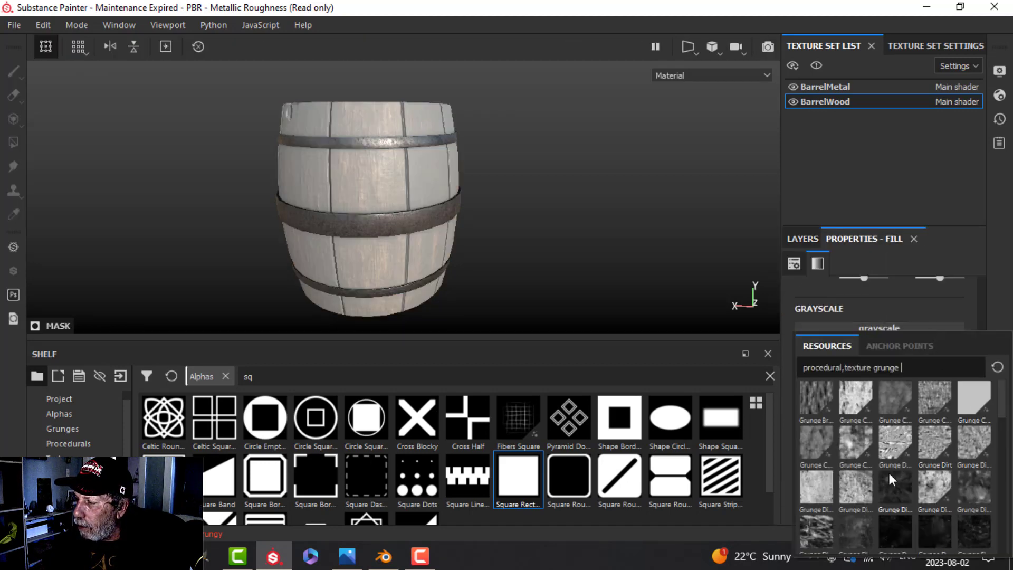
click(939, 492)
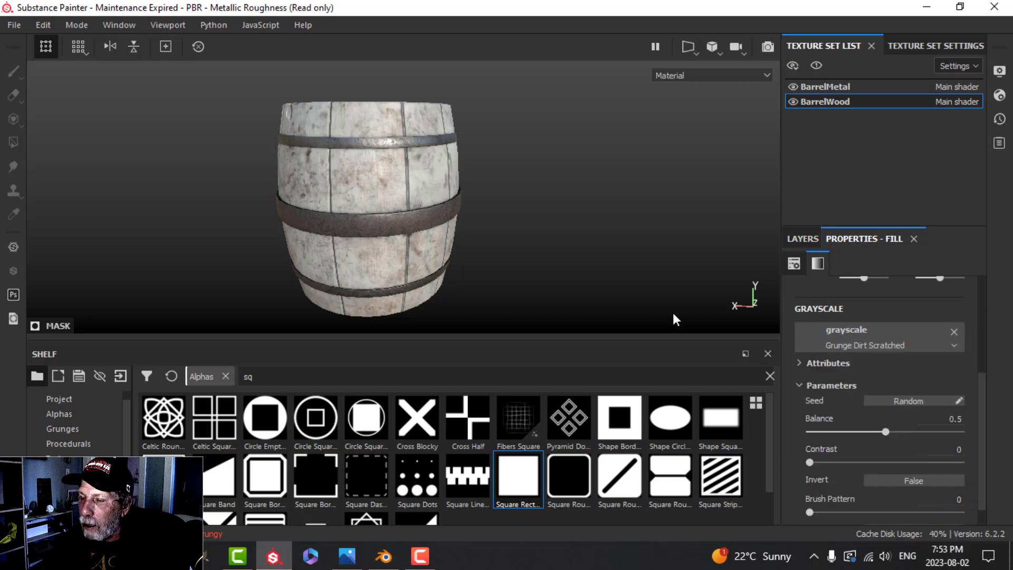
click(895, 336)
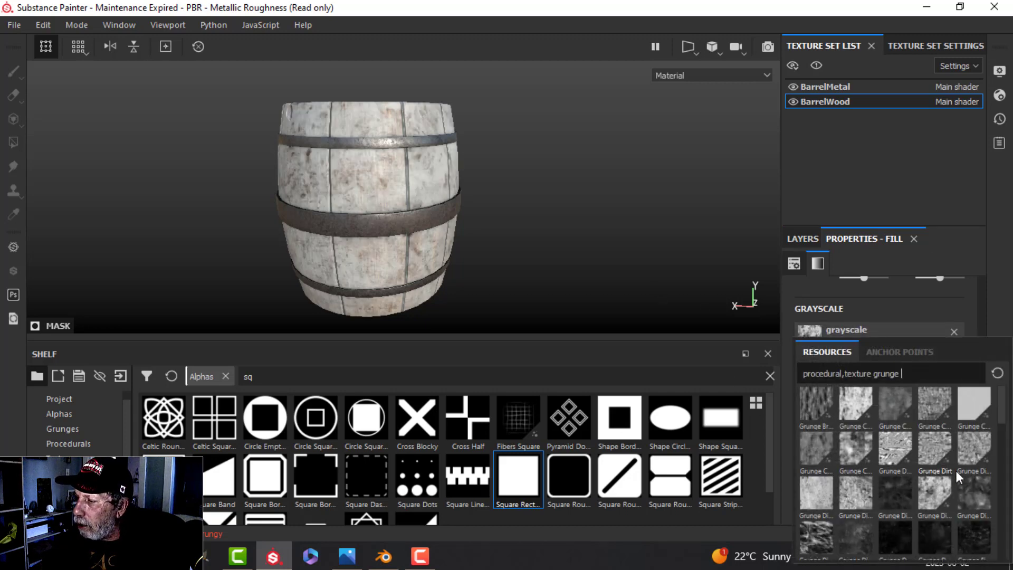
Step: Use Grunge Dirt Scratchy as the grayscale of Fill layer 1's mask fill and set its UV scale to 2
click(894, 453)
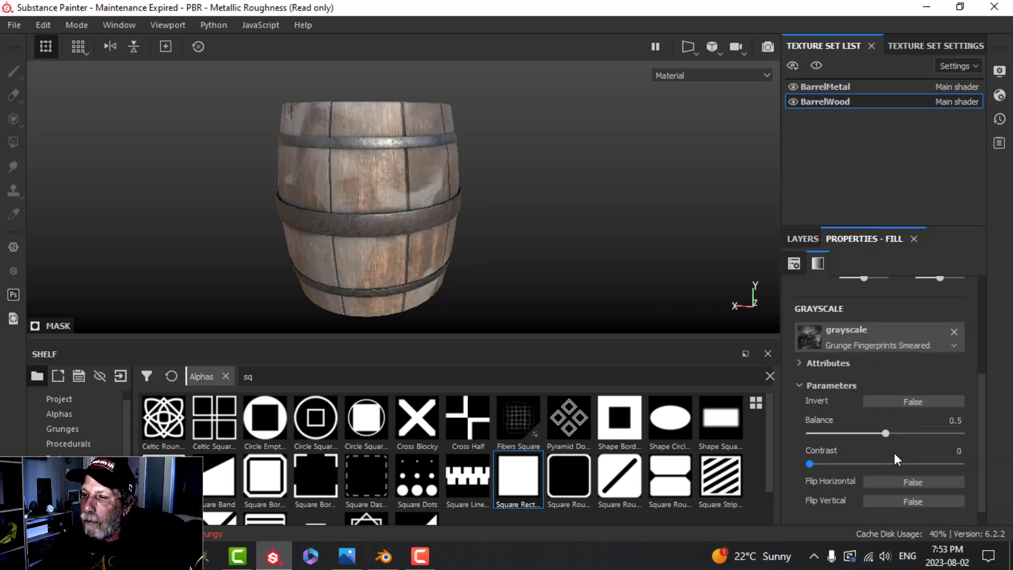
click(897, 337)
click(970, 495)
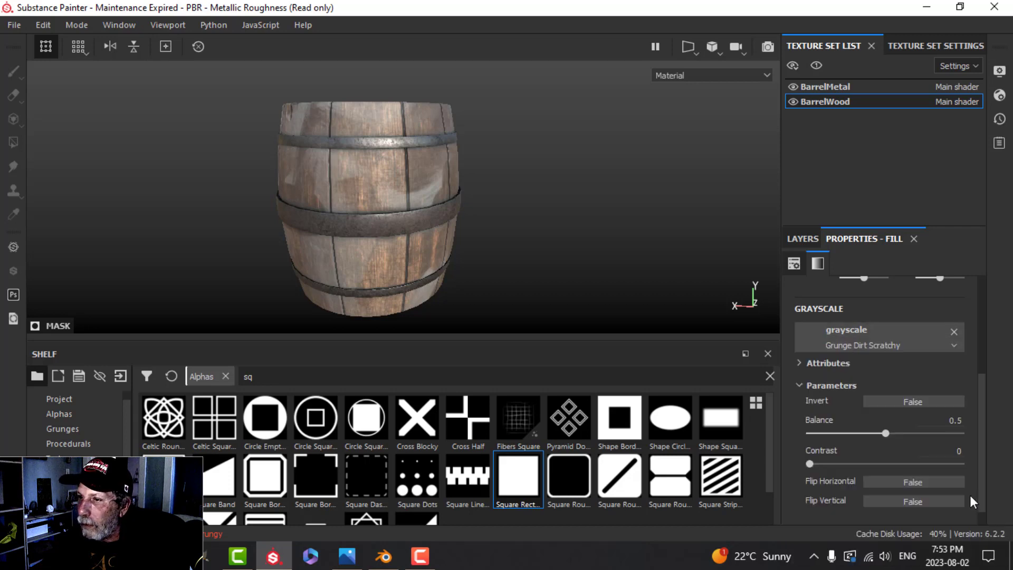
scroll(870, 317, up, 3)
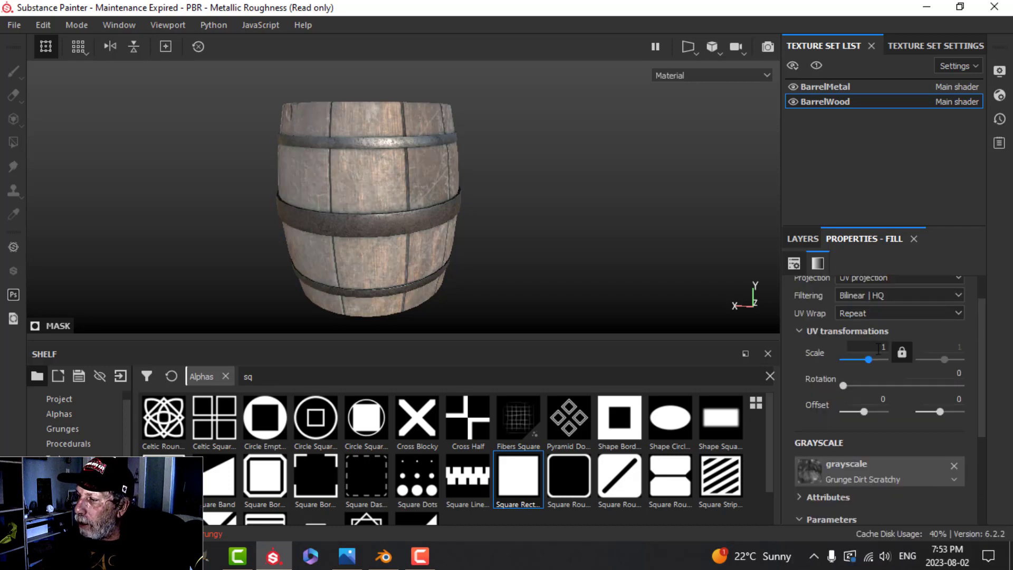
key(Return)
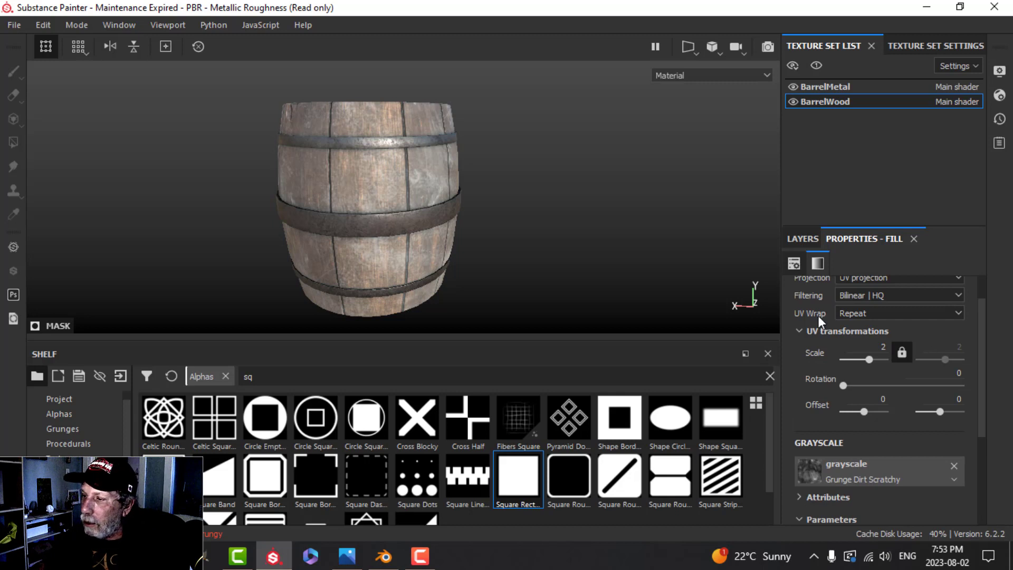
scroll(877, 345, up, 2)
Step: Set the opacity of the grunge fill in Fill layer 1's mask to 22
click(802, 239)
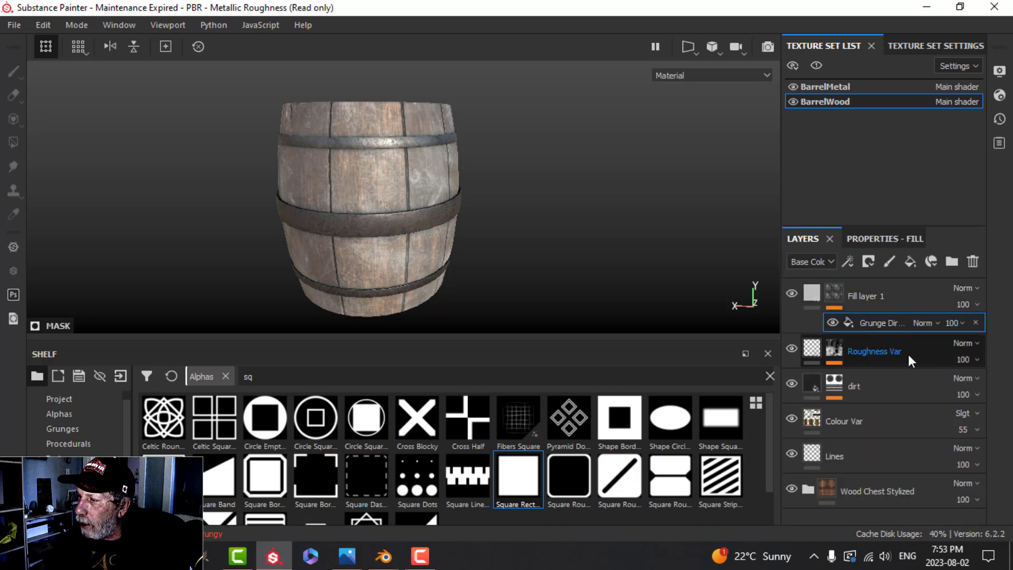
click(962, 323)
click(972, 350)
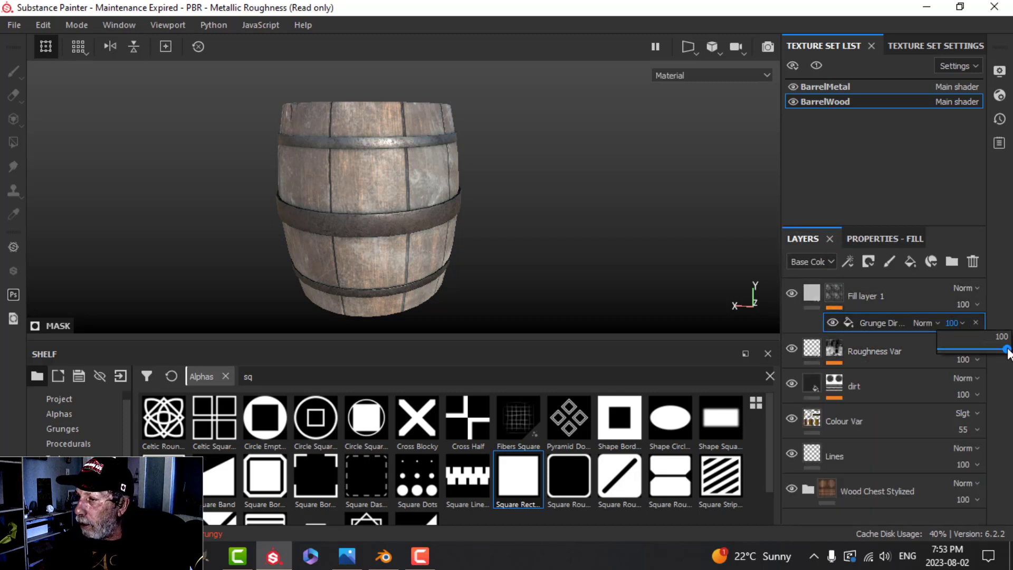
mouse_move(973, 350)
mouse_down()
mouse_move(948, 350)
mouse_move(957, 349)
mouse_up()
alt+drag(501, 182, 339, 249)
scroll(476, 236, down, 2)
scroll(476, 236, up, 4)
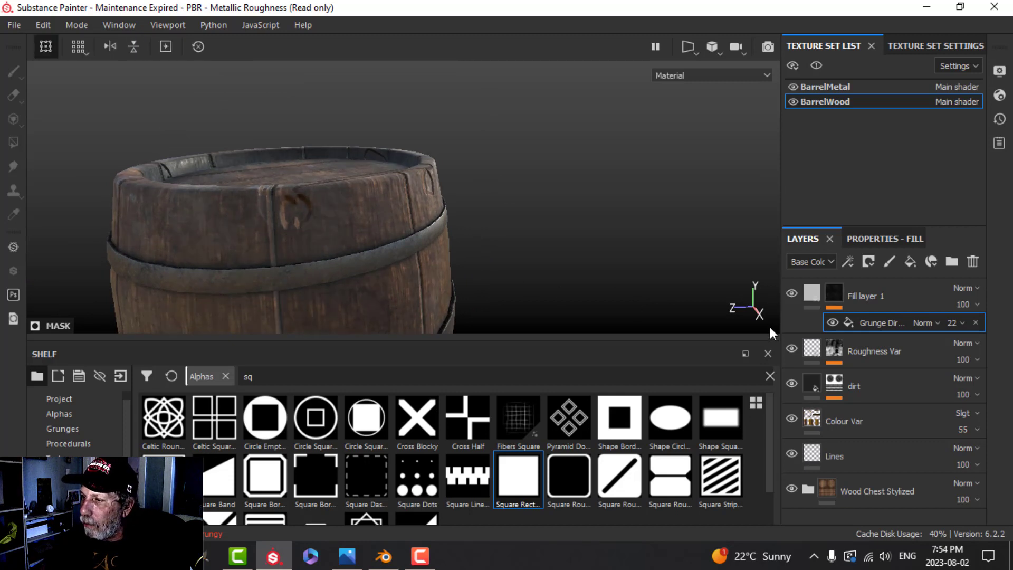
Step: Toggle the visibility of the Roughness Var, dirt and Colour Var layers to find which one contains the stray mark near the rim
click(792, 349)
click(792, 349)
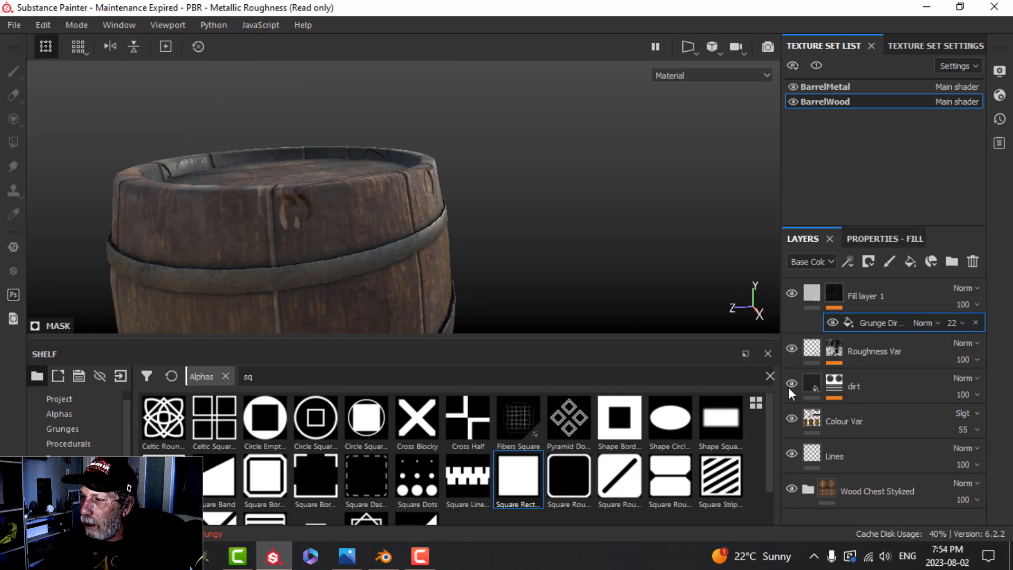
click(790, 384)
click(790, 384)
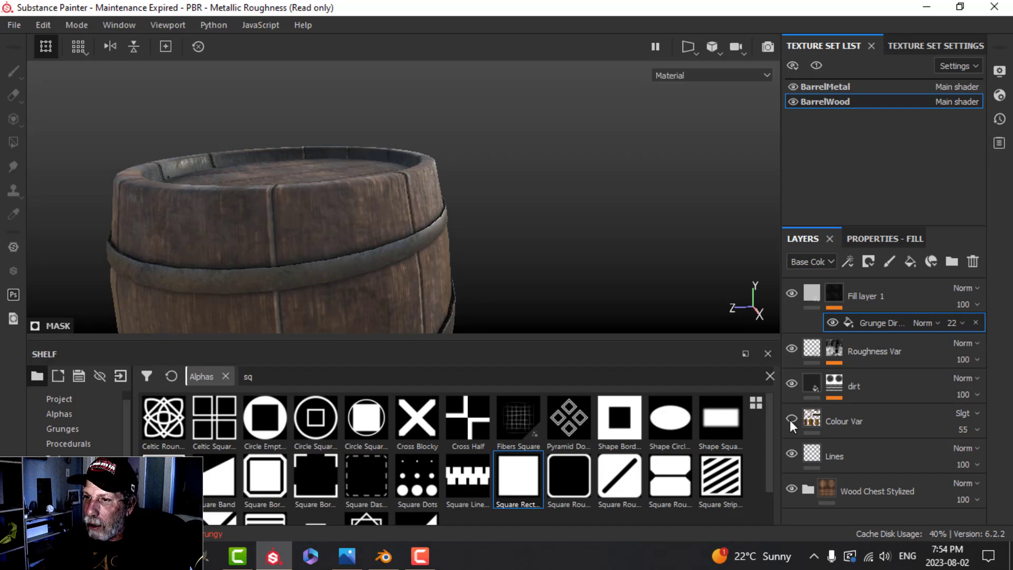
click(790, 420)
Step: Erase the stray mark below the barrel's upper rim from the Colour Var layer, and return to the paint brush
click(840, 419)
alt+drag(496, 206, 482, 215)
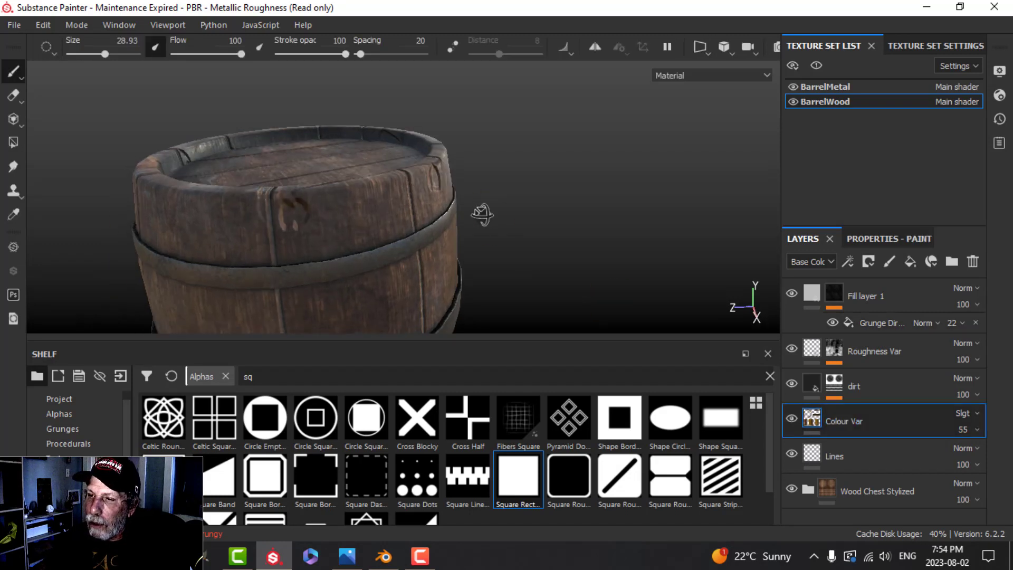
click(13, 96)
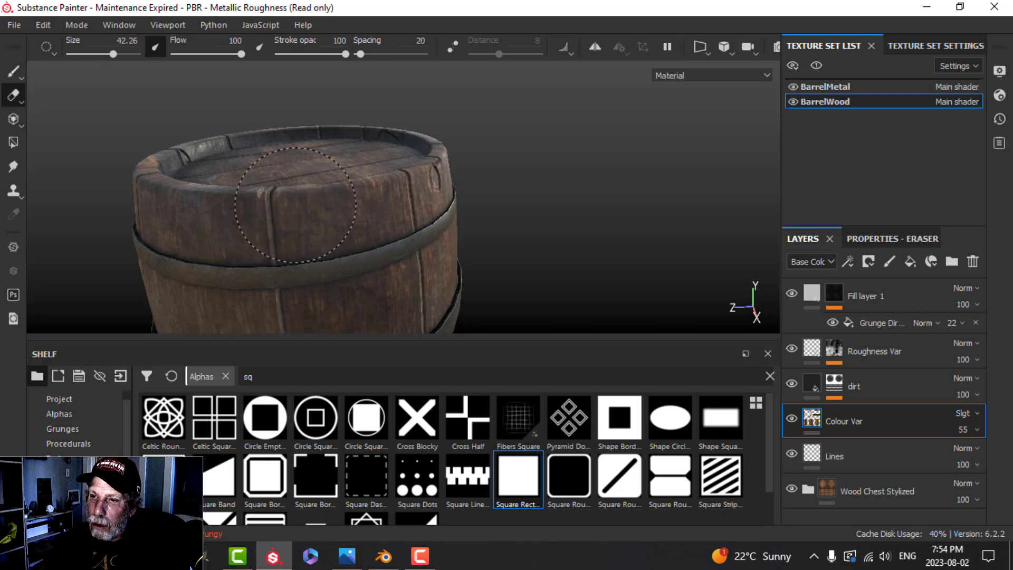
mouse_move(372, 214)
alt+mouse_down()
mouse_move(518, 208)
mouse_move(465, 214)
alt+mouse_up()
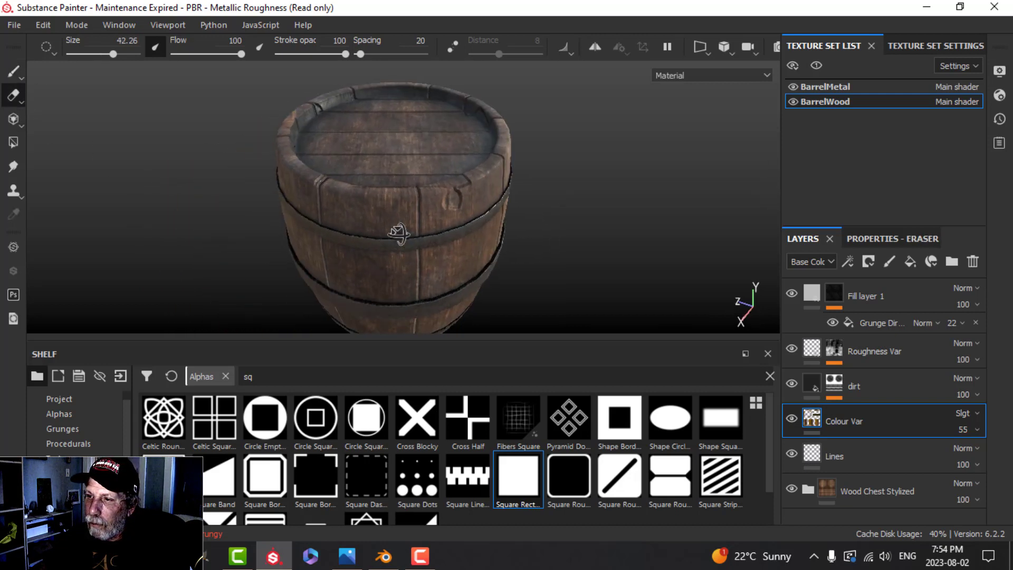
alt+drag(523, 201, 441, 274)
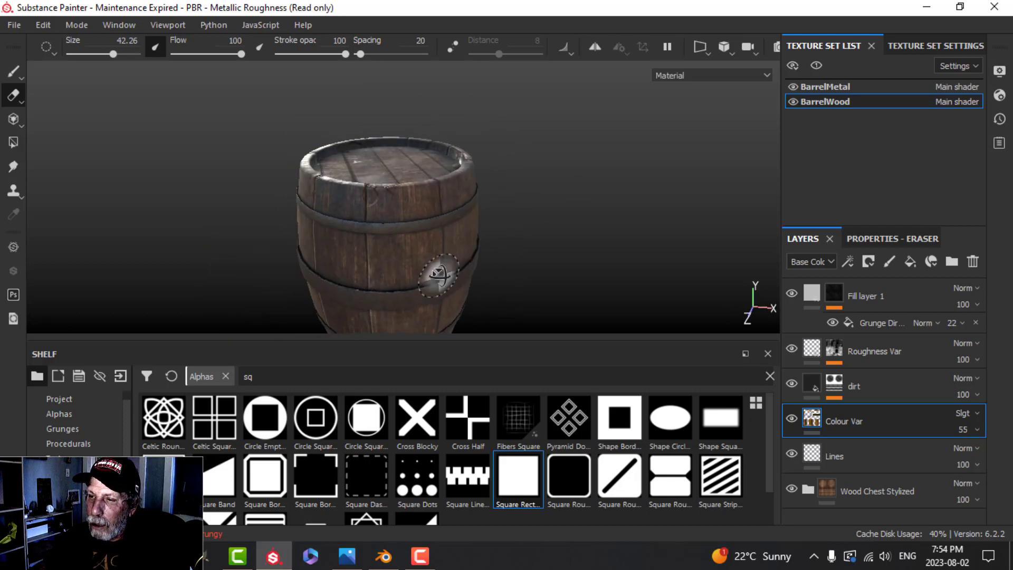
click(12, 72)
mouse_move(585, 218)
alt+mouse_down()
mouse_move(398, 244)
mouse_move(434, 156)
mouse_move(547, 222)
mouse_move(565, 181)
mouse_move(511, 197)
mouse_move(524, 199)
alt+mouse_up()
scroll(582, 197, up, 4)
alt+drag(597, 188, 570, 203)
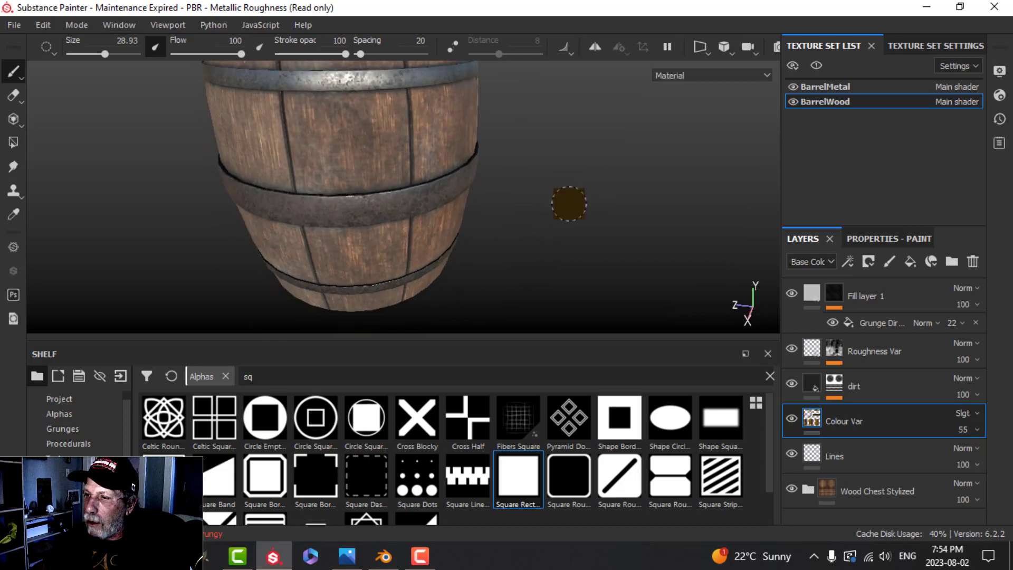
Step: Rename Fill layer 1 to grunge and give its material a height of 0.2077
double_click(865, 296)
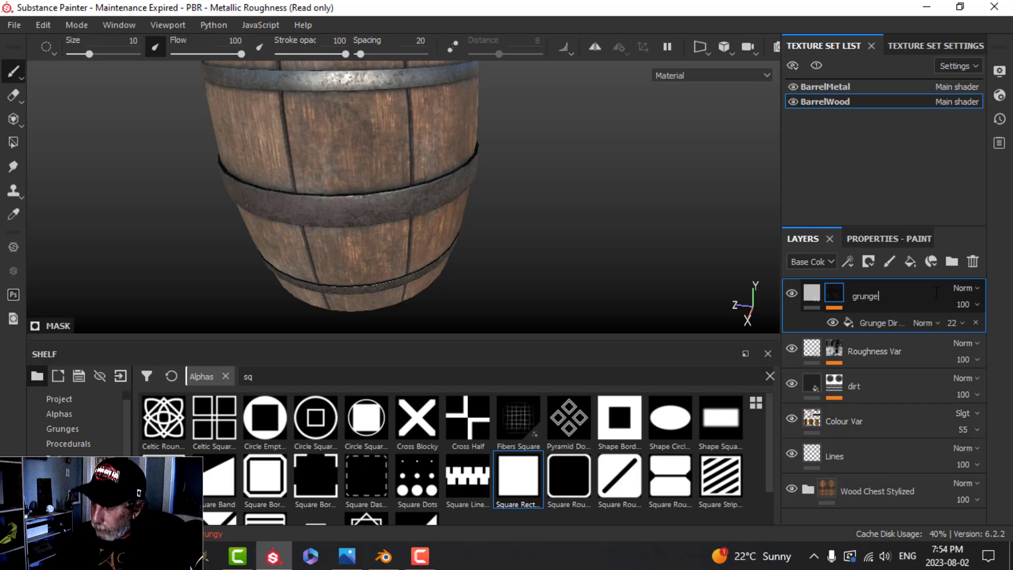
click(810, 290)
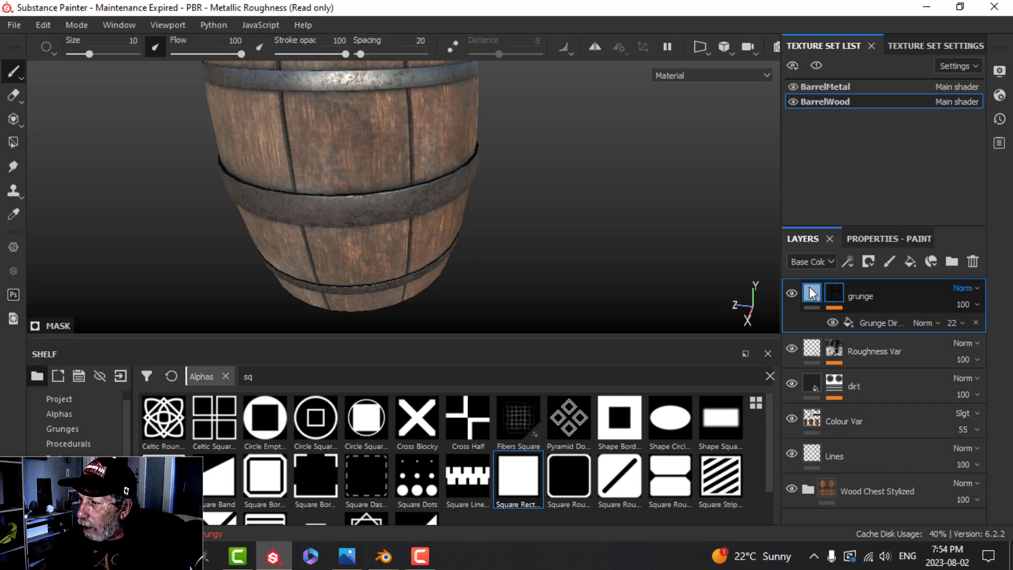
click(880, 238)
click(880, 504)
scroll(713, 330, up, 2)
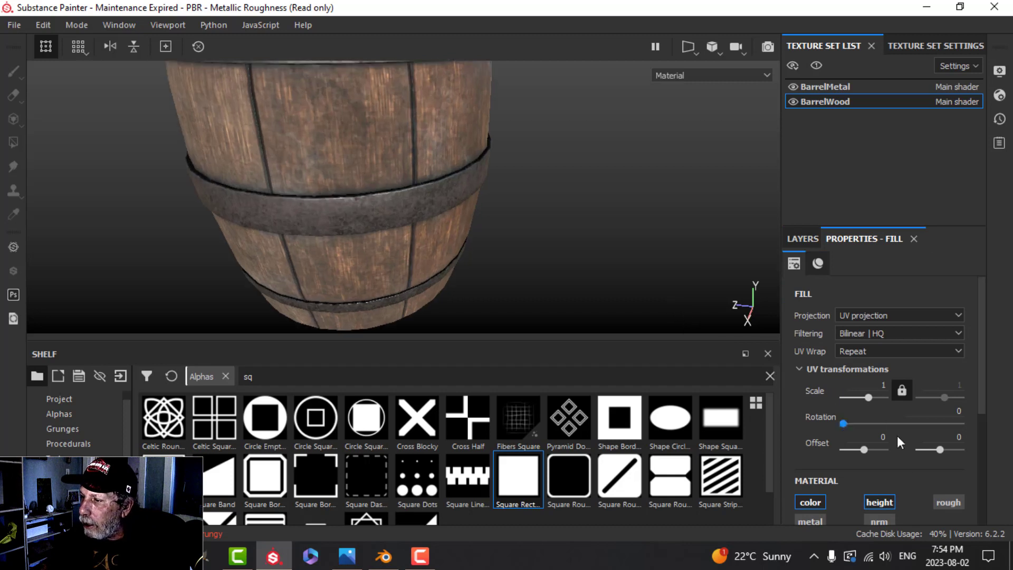
scroll(897, 448, down, 3)
mouse_move(872, 513)
mouse_down()
mouse_move(862, 512)
mouse_move(889, 508)
mouse_up()
scroll(544, 244, down, 3)
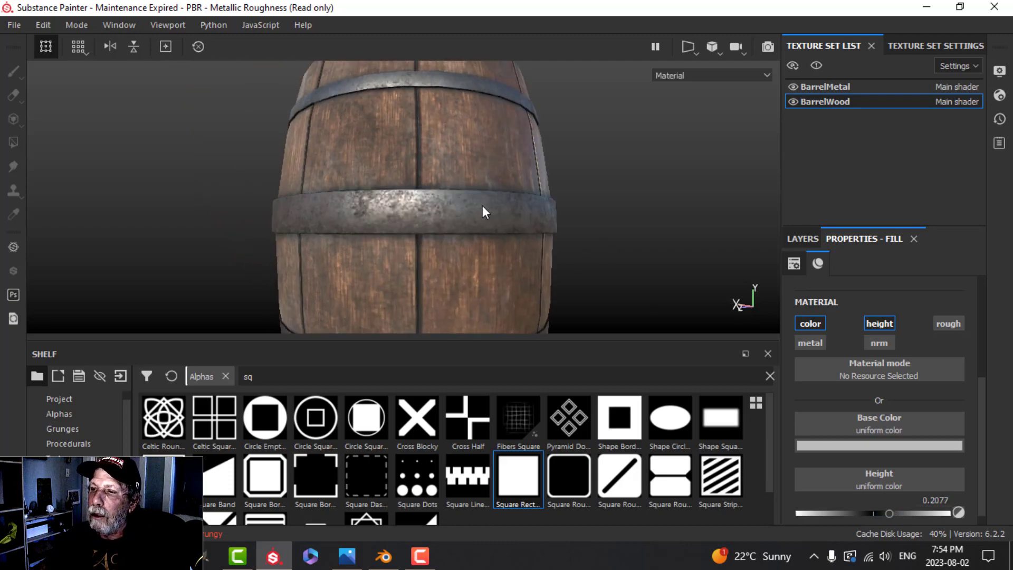
alt+drag(515, 192, 425, 158)
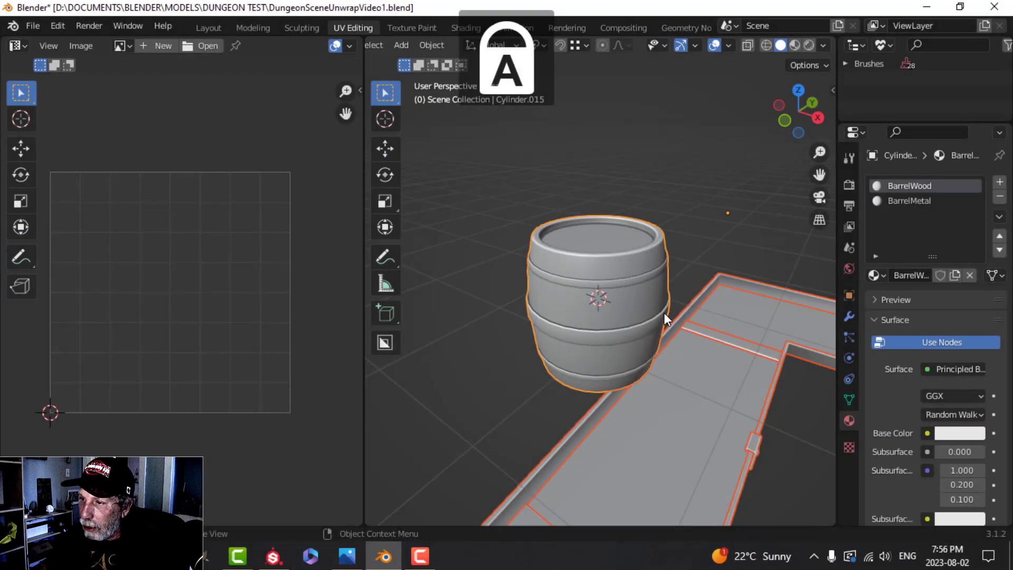
Step: Select the crate's metal frame and wood panels and isolate them in local view
scroll(535, 368, down, 2)
click(535, 368)
middle_drag(515, 387, 643, 293)
click(596, 273)
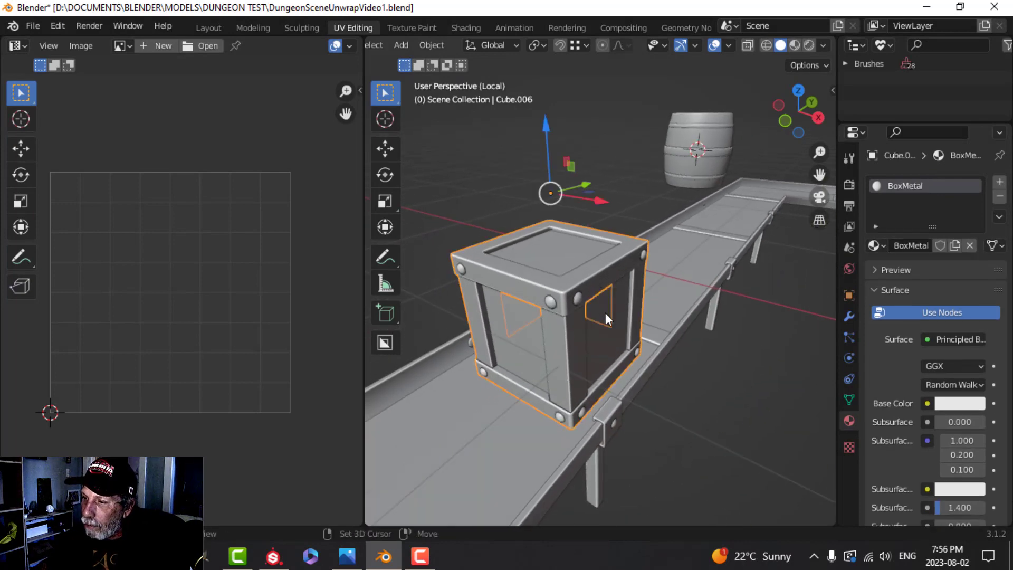
shift+click(605, 312)
key(KP_Divide)
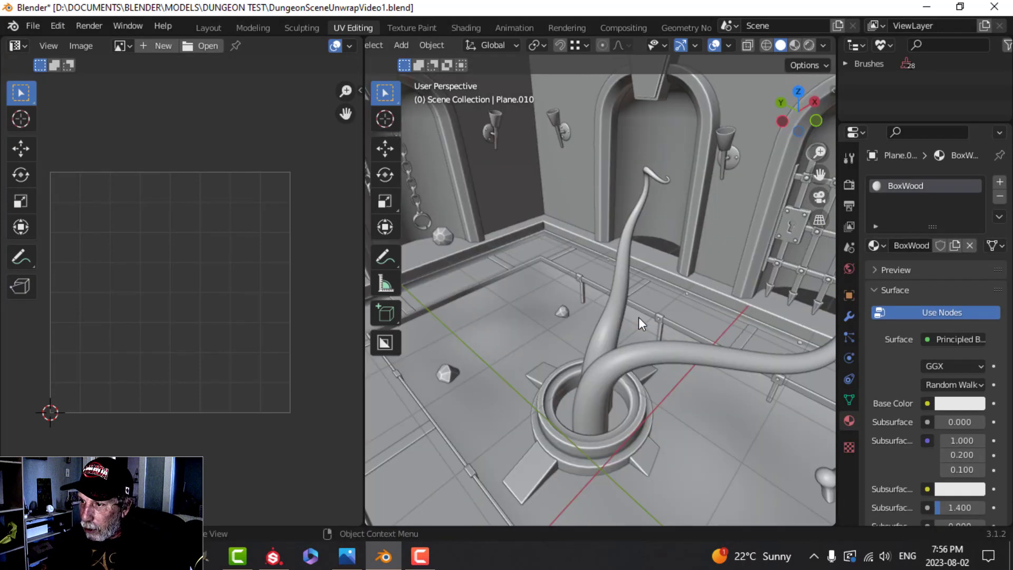
key(KP_Divide)
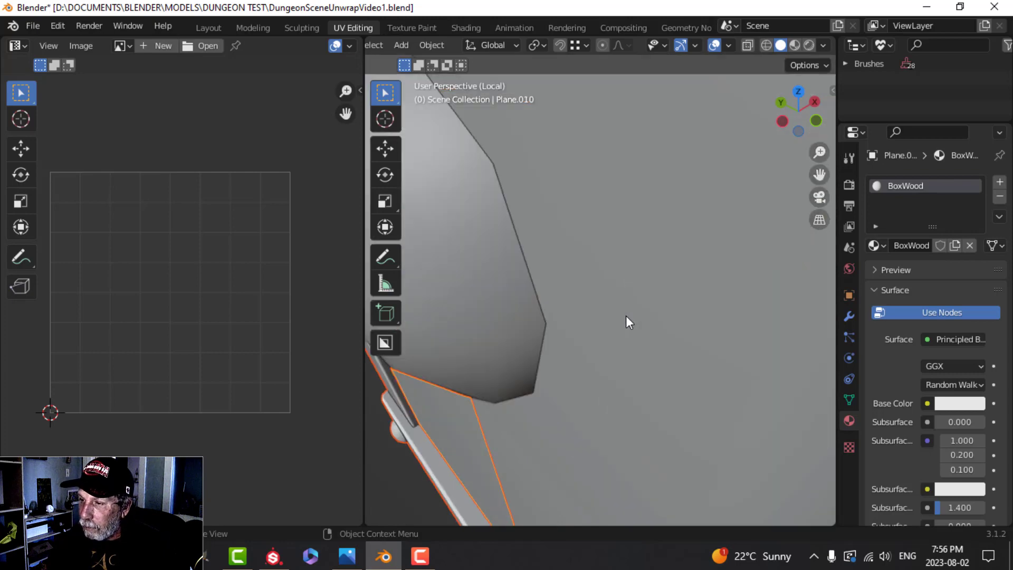
shift+middle_drag(658, 309, 642, 305)
Step: Check the UV layouts of the crate's metal frame and wood panels in Edit Mode
click(620, 262)
key(Tab)
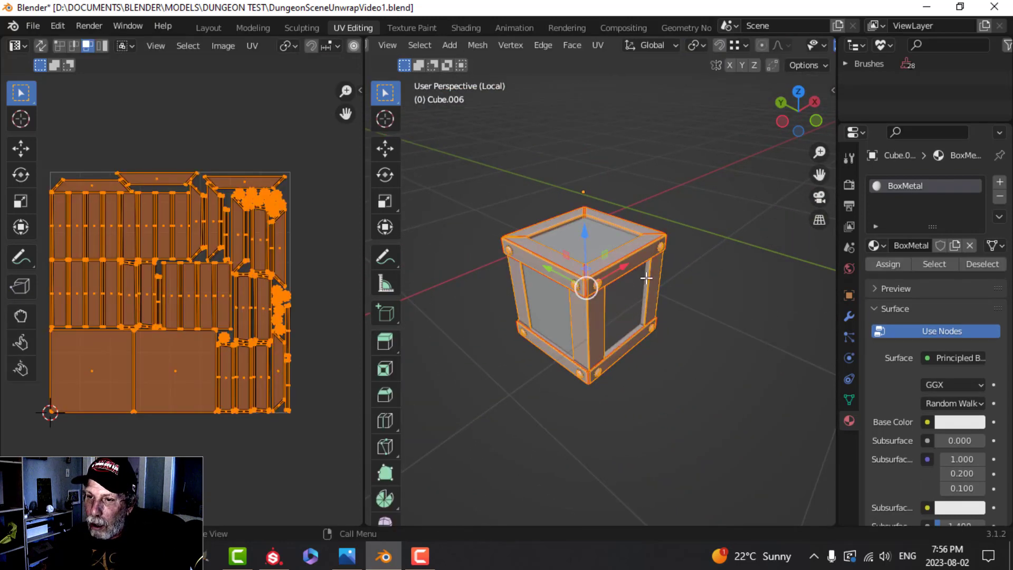
key(Tab)
click(629, 302)
key(Tab)
key(Tab)
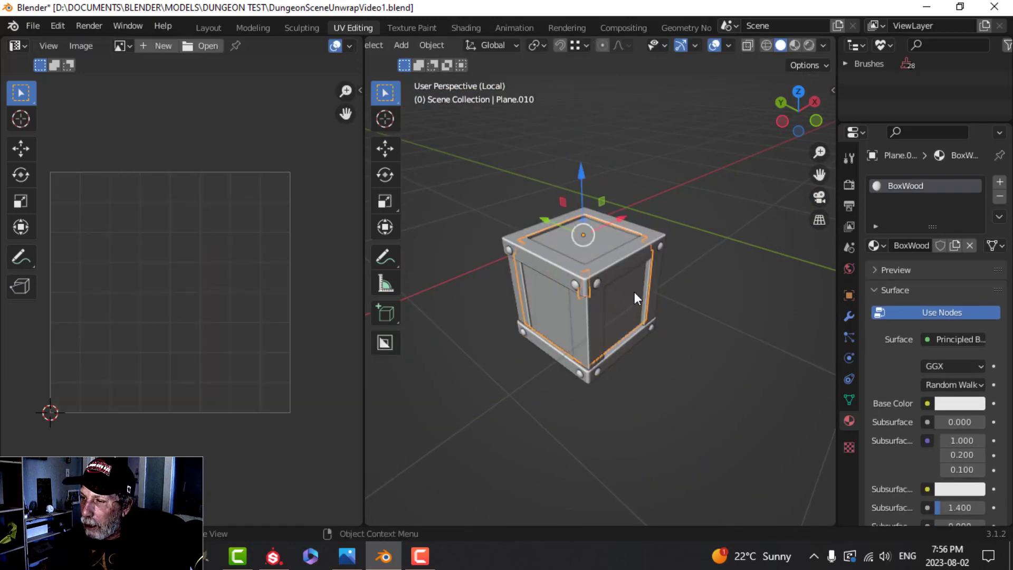
Step: Export the crate's metal frame and wood panels together as Box.fbx in the EXPORT\DUNGEON folder
click(636, 280)
middle_drag(691, 299, 657, 303)
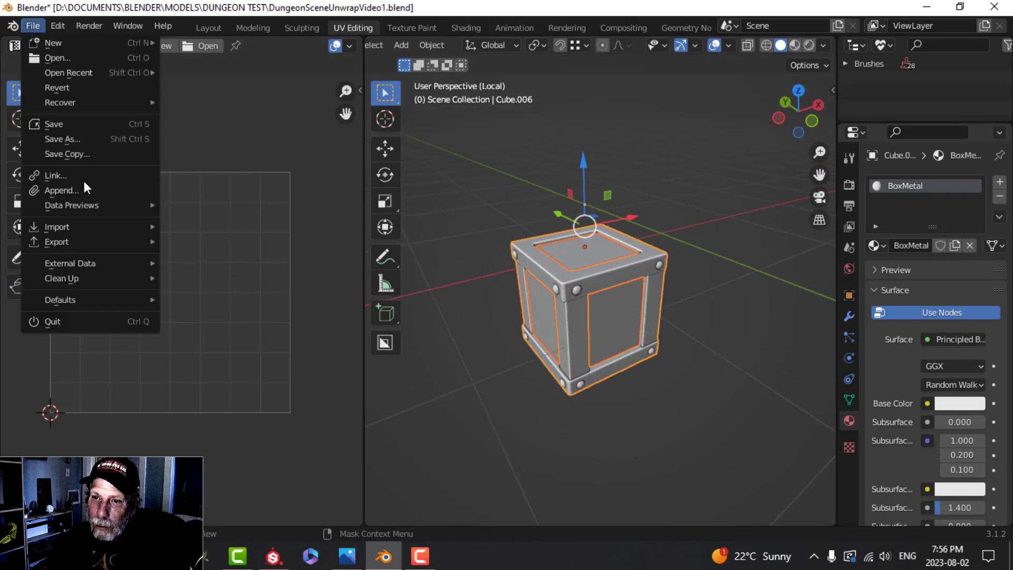
mouse_move(83, 243)
click(217, 375)
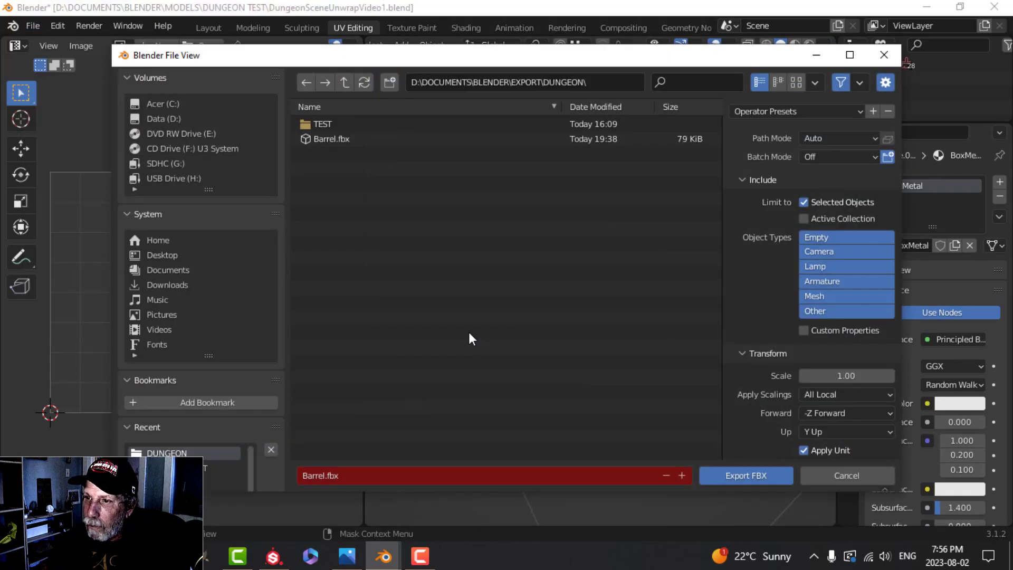
click(361, 477)
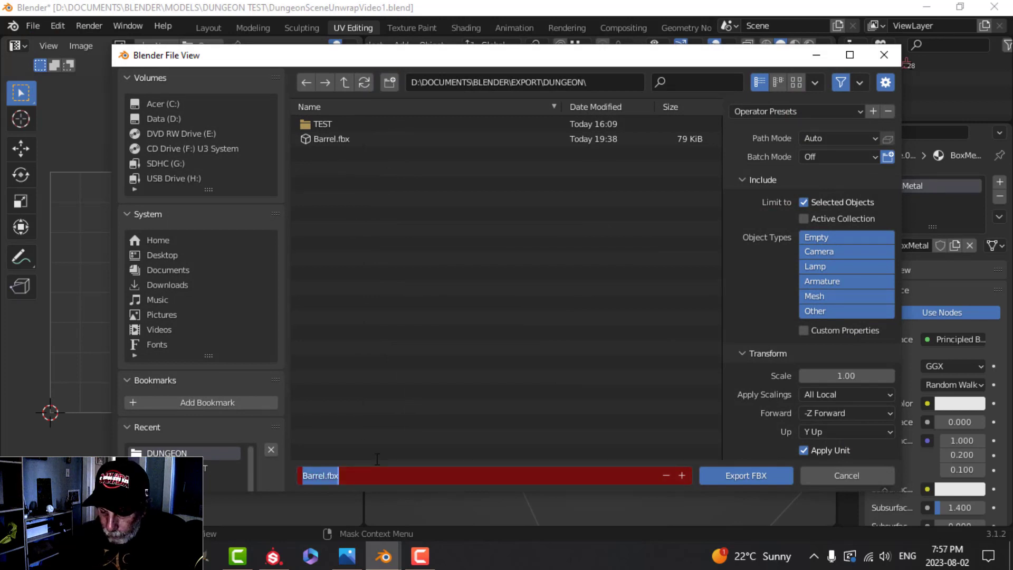
key(Caps_Lock)
text(Box)
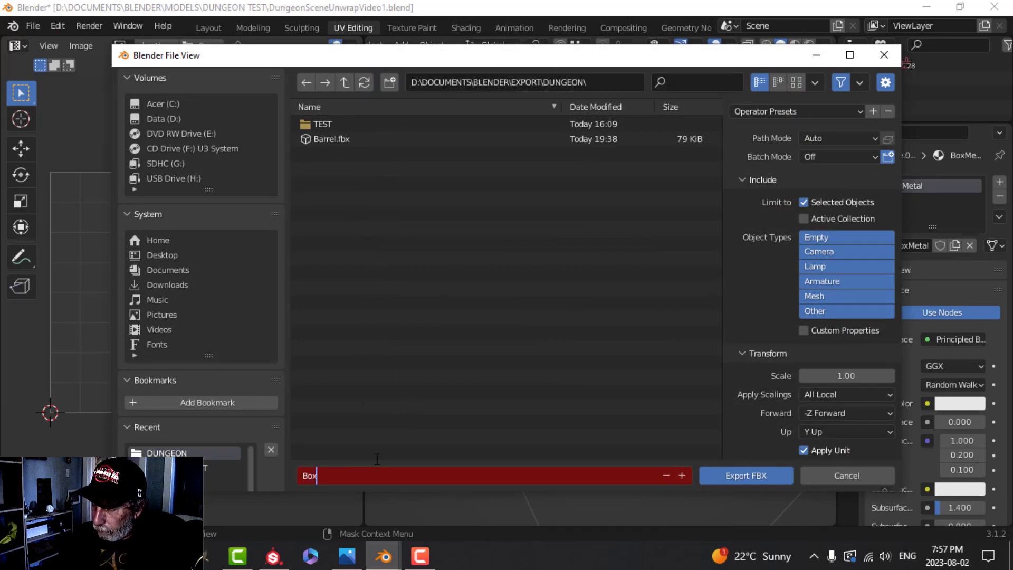
key(Return)
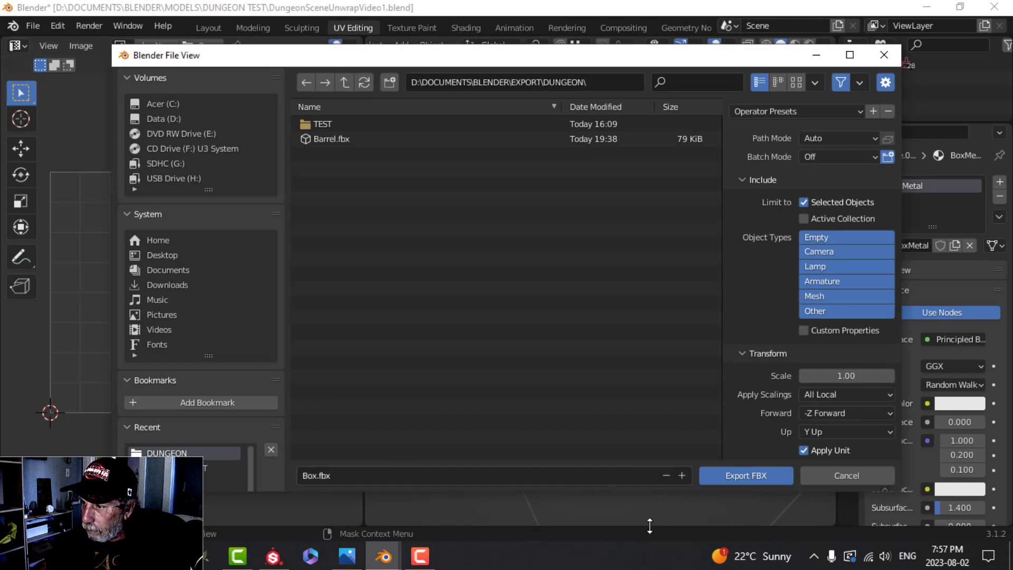
click(717, 473)
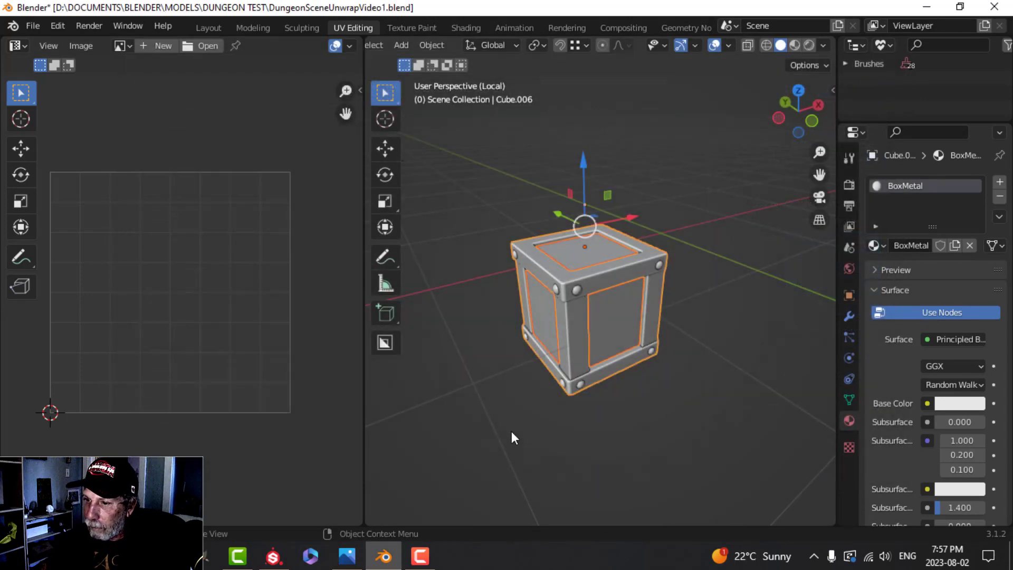
Step: Switch to Substance Painter and start a new project with the OpenGL normal map format
click(286, 562)
click(16, 26)
click(58, 42)
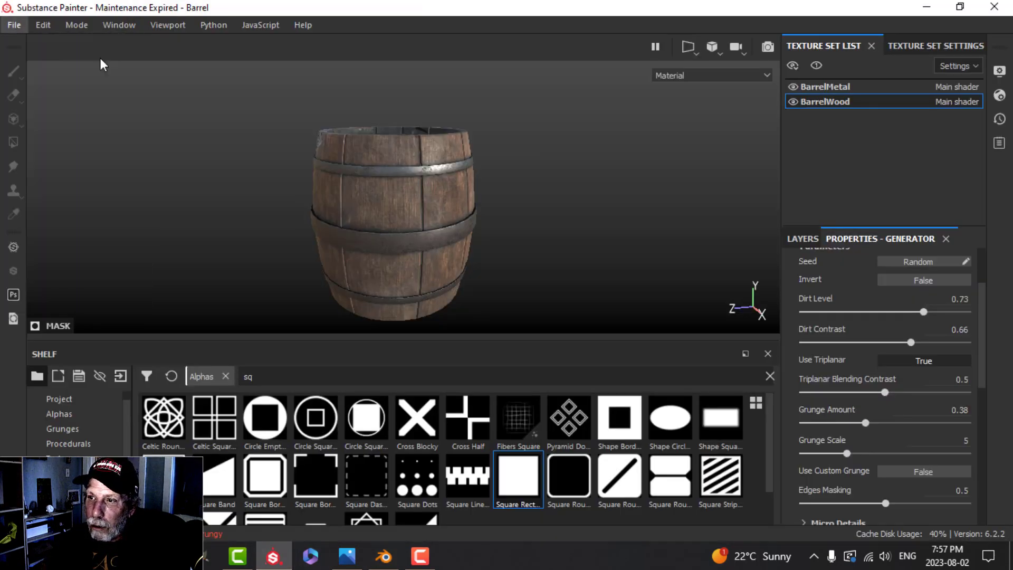
click(426, 138)
click(420, 158)
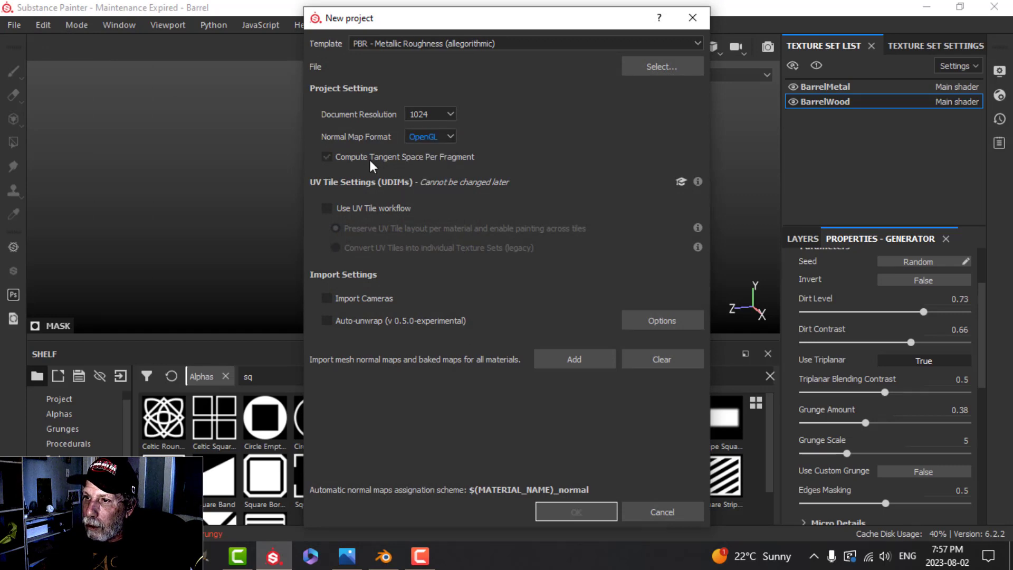
Step: Create the new project from the Box.fbx mesh, saving the changes to the current barrel project
click(655, 67)
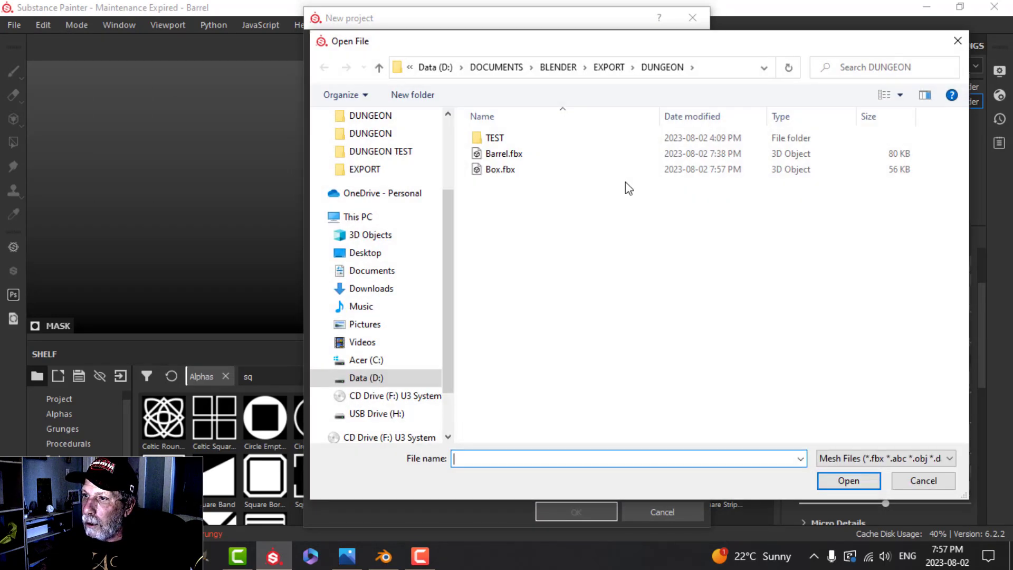
click(500, 170)
click(847, 474)
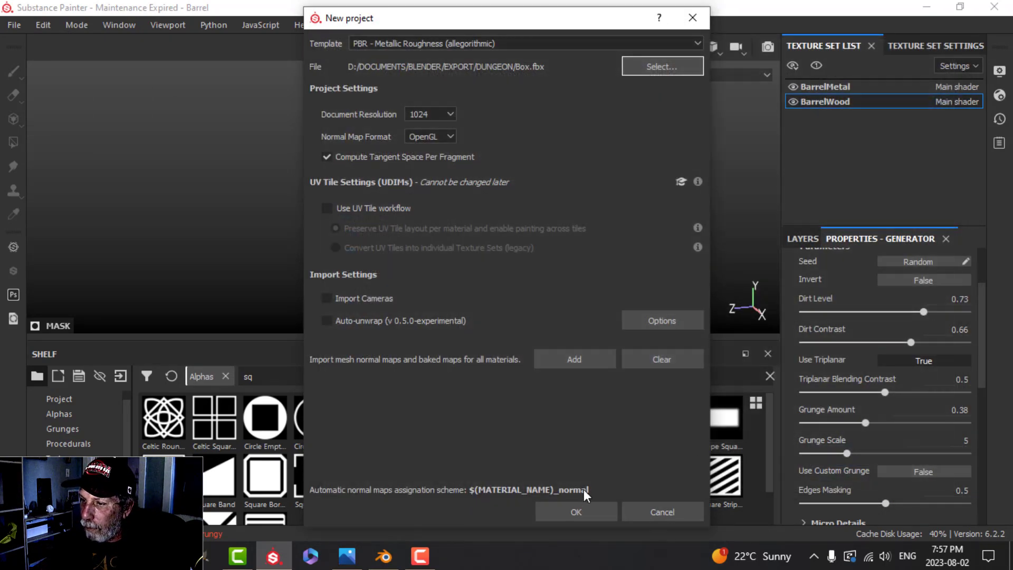
click(582, 505)
click(431, 297)
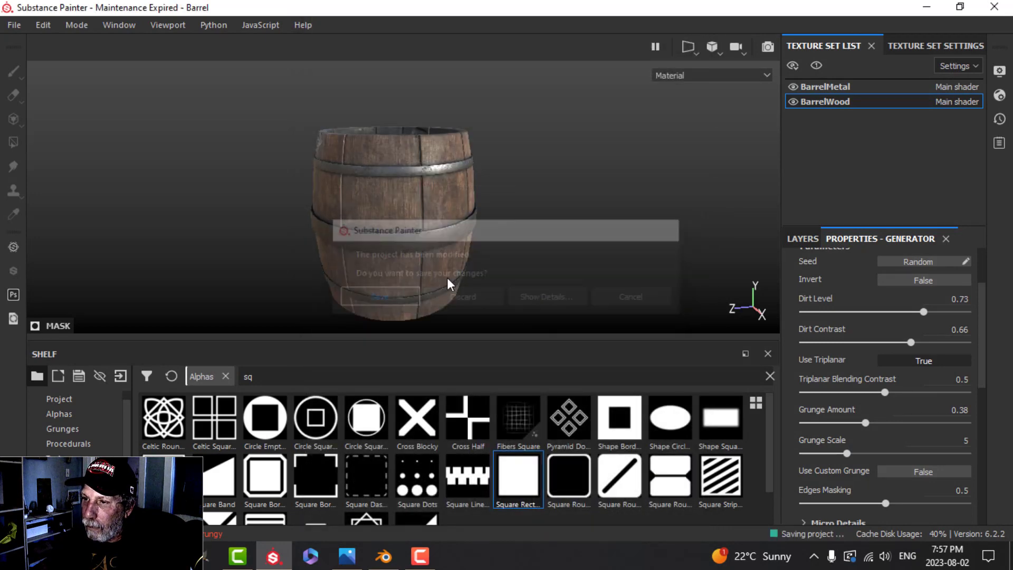
Step: Bake the crate's mesh maps for all texture sets at an output size of 2048
scroll(529, 234, down, 4)
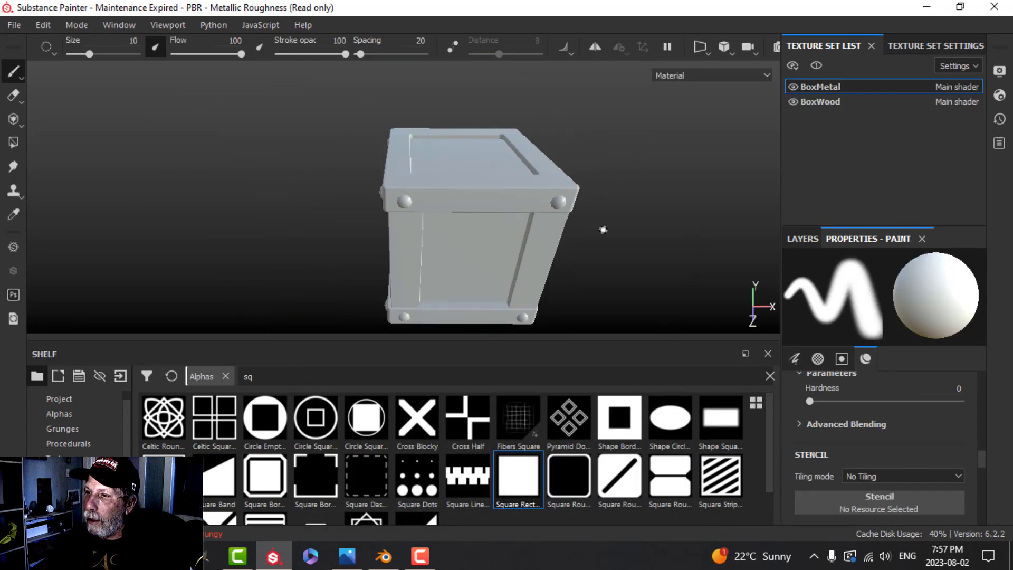
alt+drag(604, 228, 577, 222)
alt+middle_drag(577, 222, 475, 203)
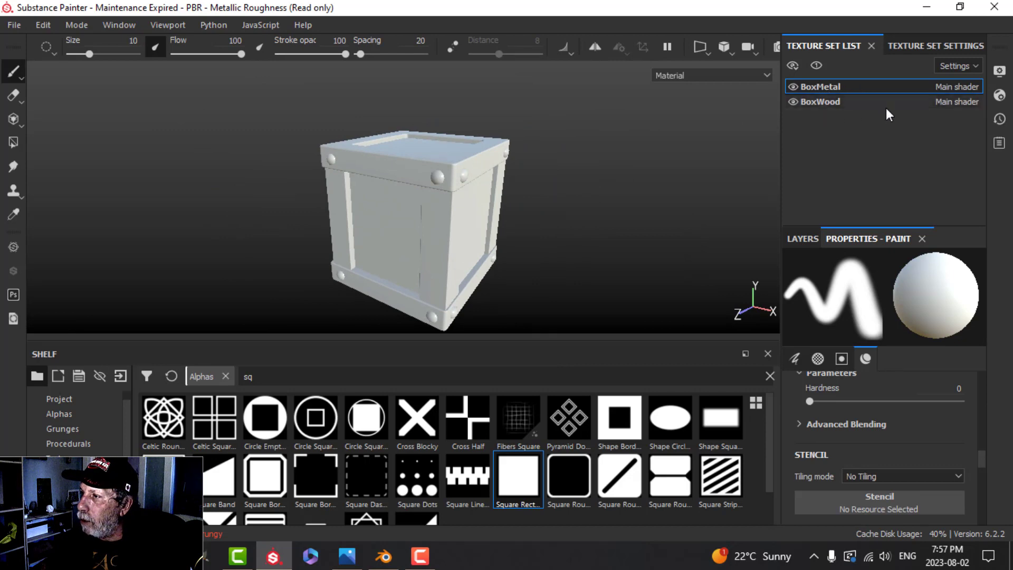
click(935, 45)
click(927, 158)
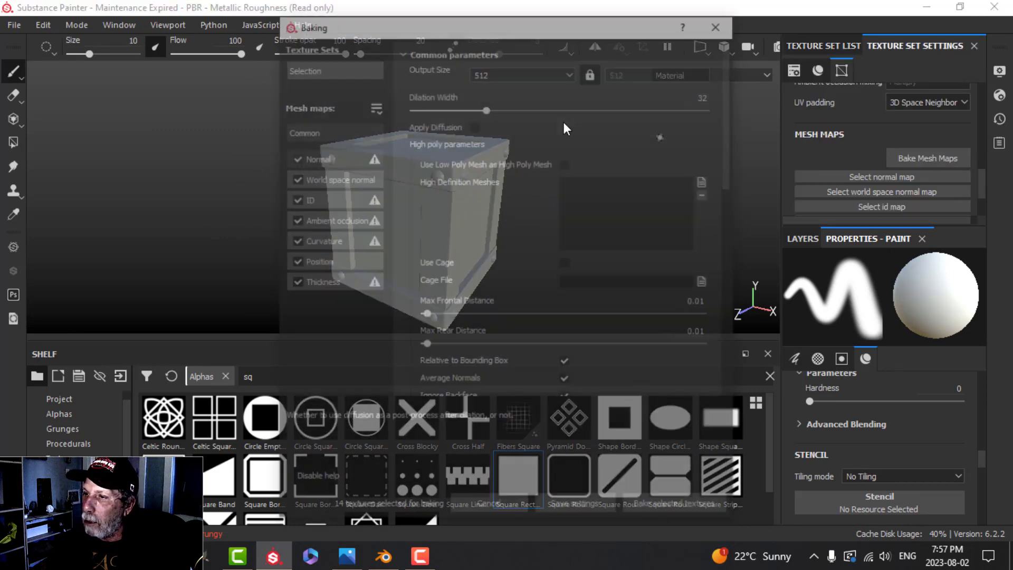
click(523, 74)
click(491, 142)
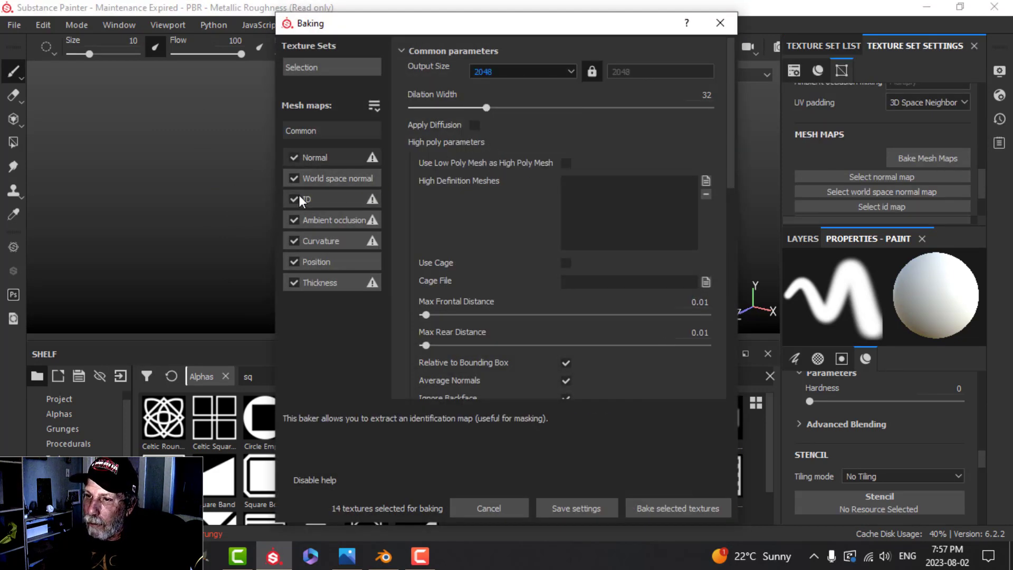
click(649, 508)
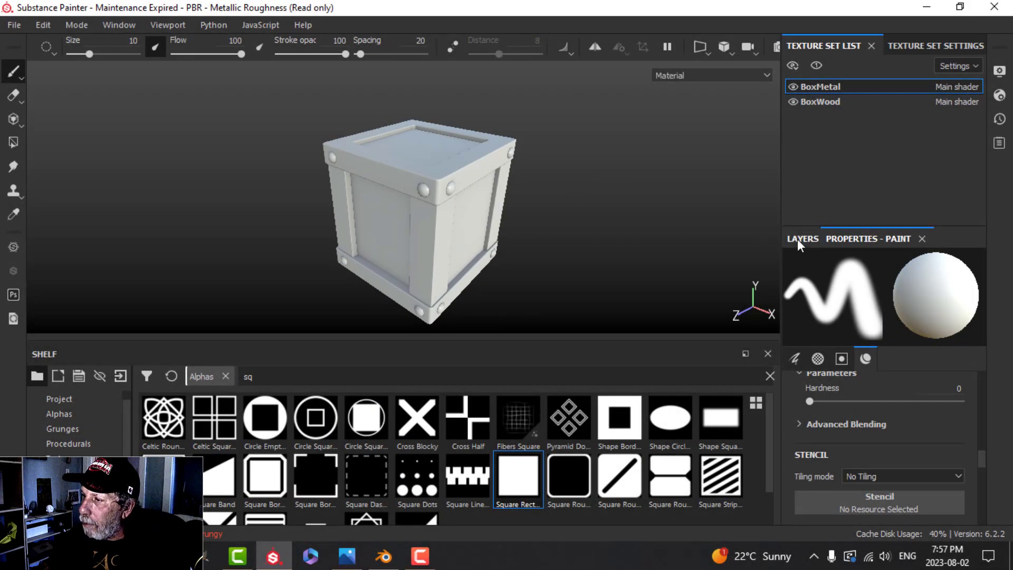
Step: Replace BoxMetal's default layer with the MetalDungeon smart material, found by searching the smart materials for "dung"
click(801, 240)
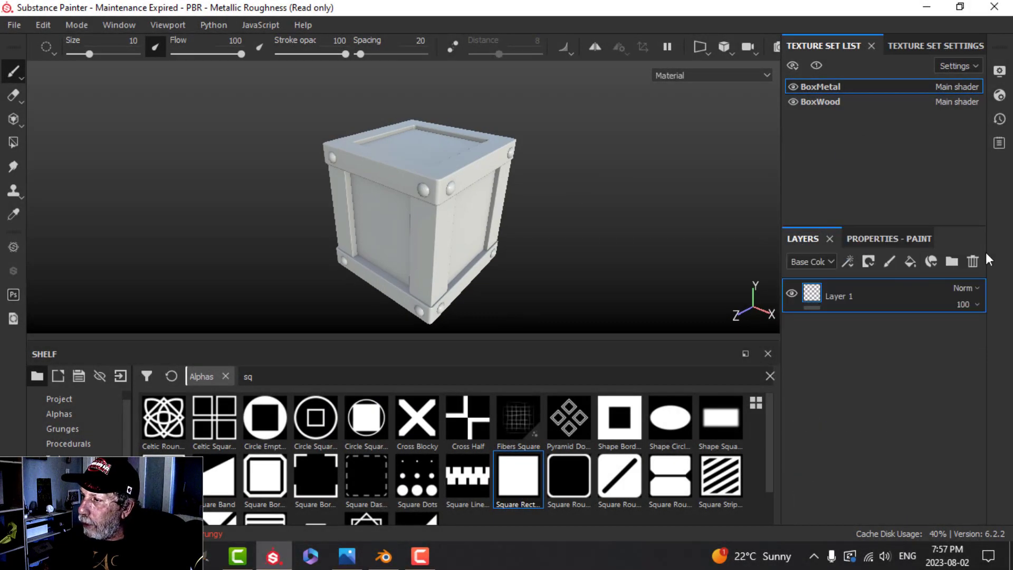
click(971, 265)
scroll(79, 448, down, 2)
click(71, 488)
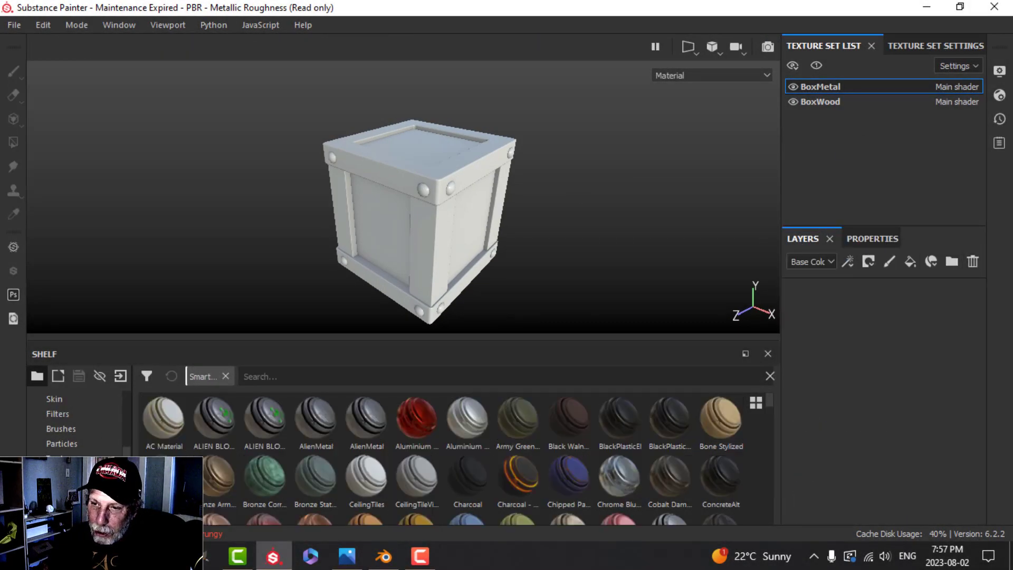
click(289, 380)
text(dung)
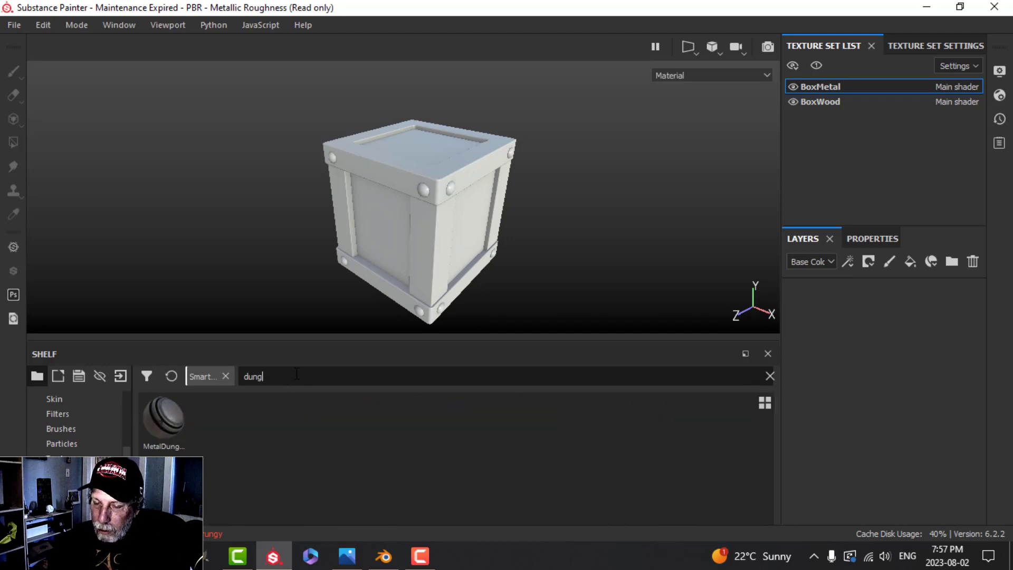
drag(163, 422, 942, 386)
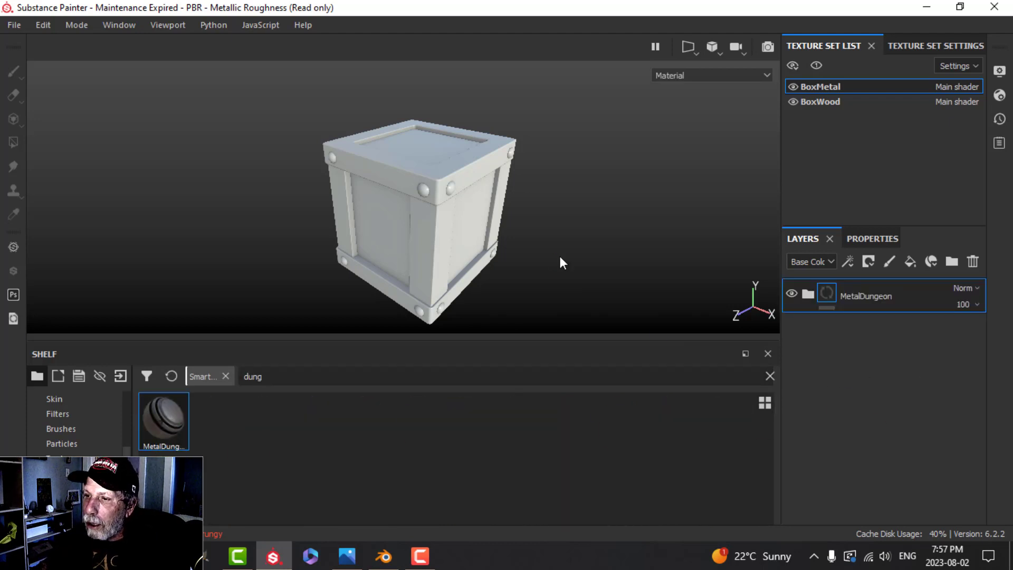
Step: Expand the MetalDungeon layer folder and set the BoxMetal texture size to 2048
alt+drag(559, 254, 484, 220)
scroll(500, 245, up, 4)
scroll(493, 240, up, 2)
click(807, 294)
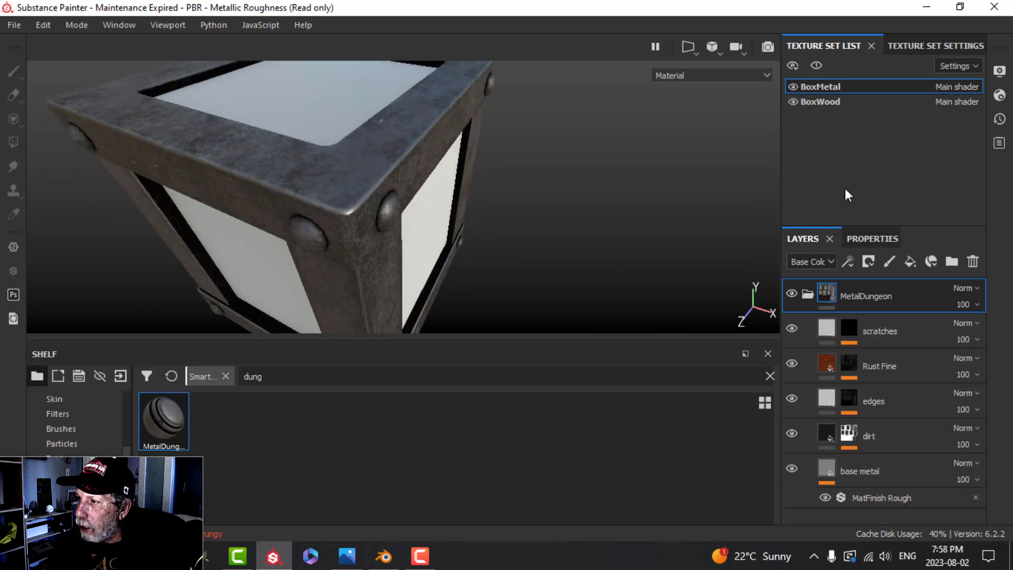
click(910, 48)
scroll(876, 153, up, 5)
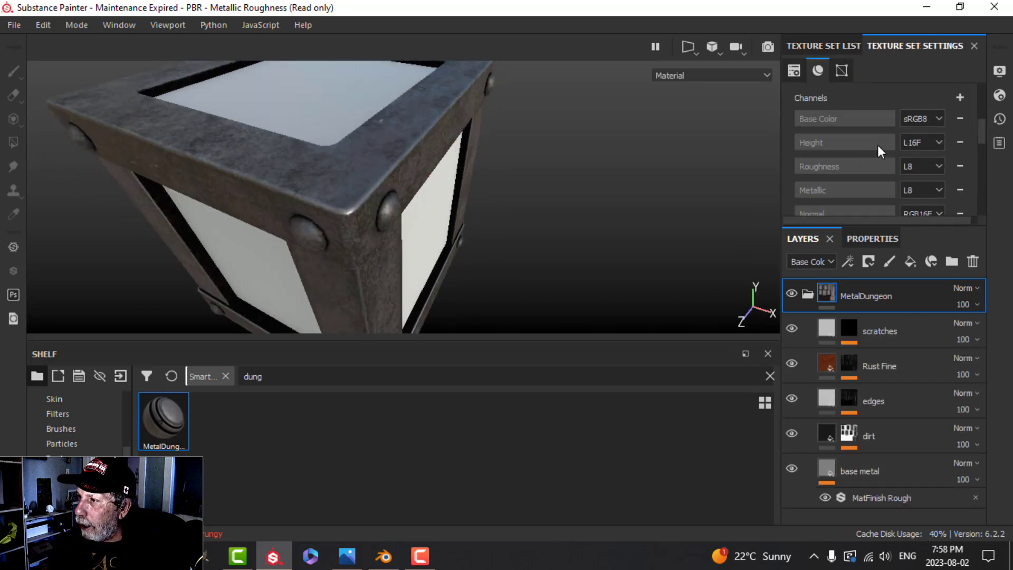
click(878, 154)
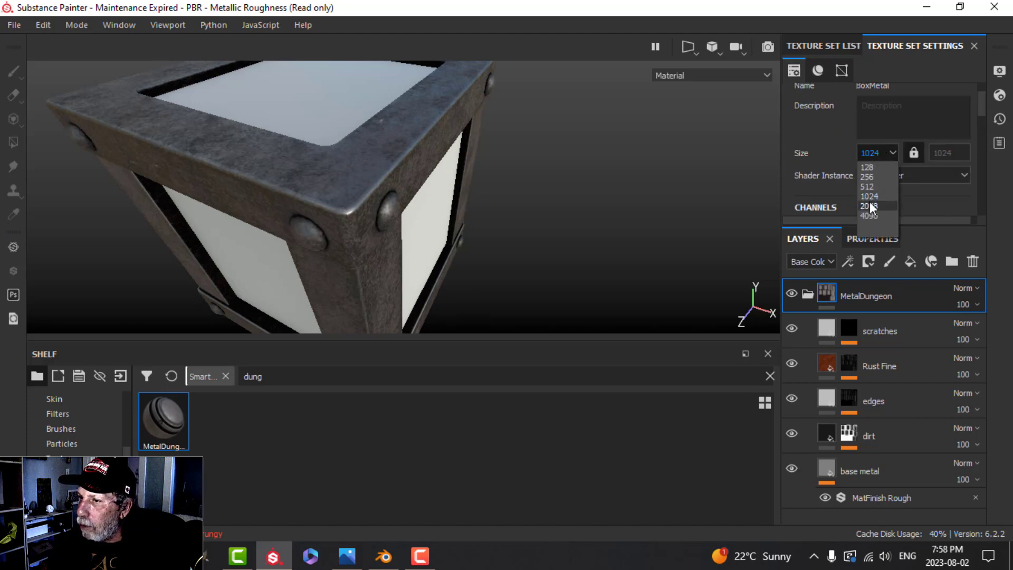
click(869, 205)
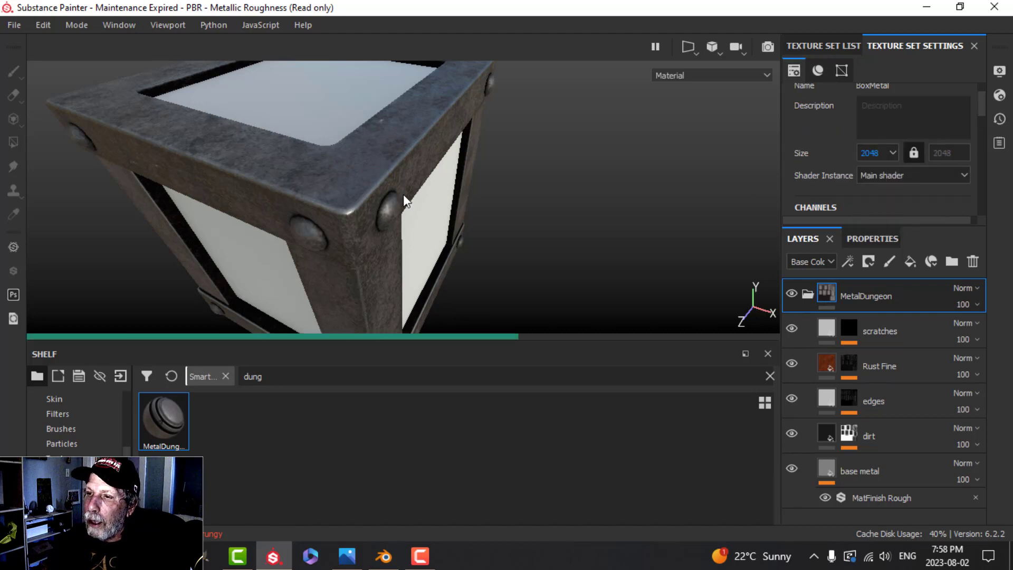
Step: Examine the metal frame's surface, rivets and scratches from several sides of the crate
scroll(410, 132, down, 1)
scroll(391, 158, up, 3)
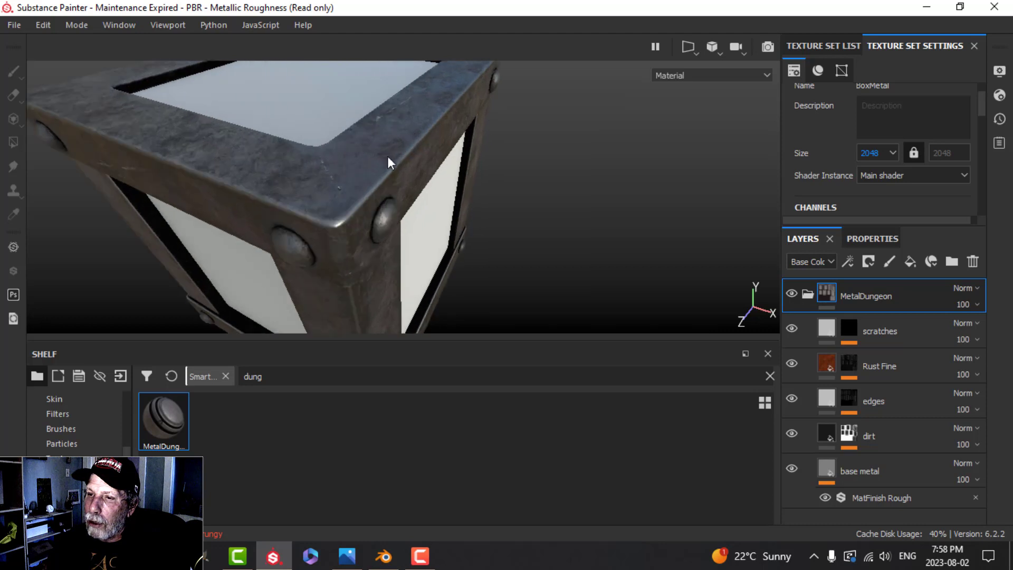
alt+drag(332, 172, 403, 148)
scroll(317, 201, down, 3)
alt+middle_drag(219, 251, 363, 175)
scroll(296, 198, down, 2)
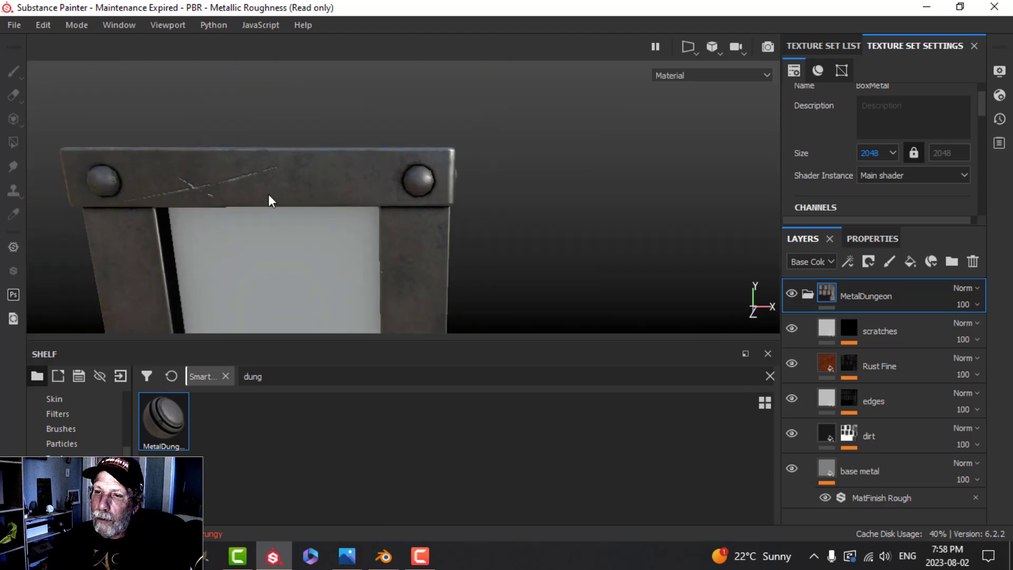
alt+middle_drag(271, 250, 283, 199)
alt+drag(282, 199, 397, 206)
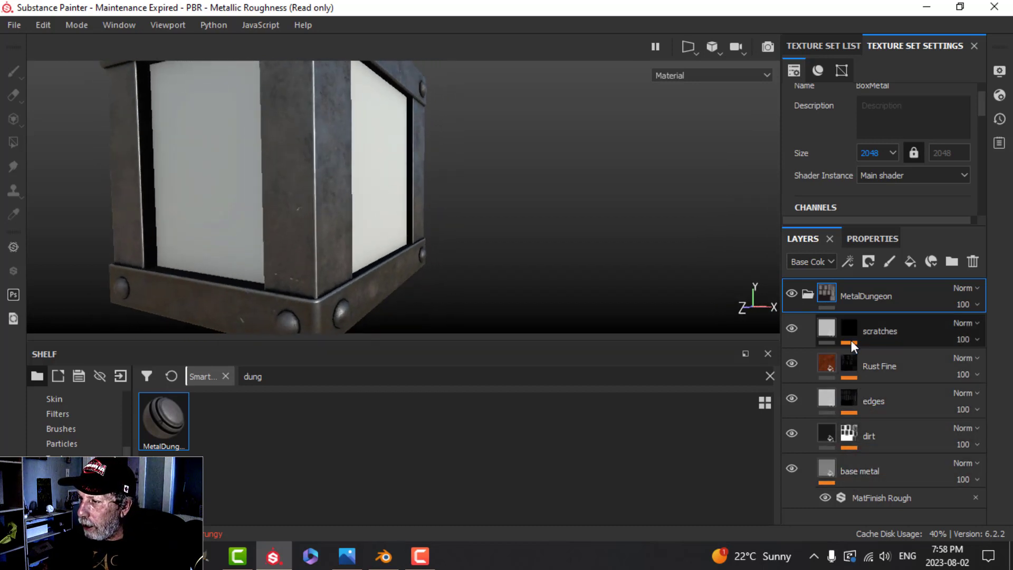
Step: Raise the balance of the Grunge Scratches Rough fill in the scratches layer's mask, then collapse the MetalDungeon folder
click(849, 330)
click(880, 359)
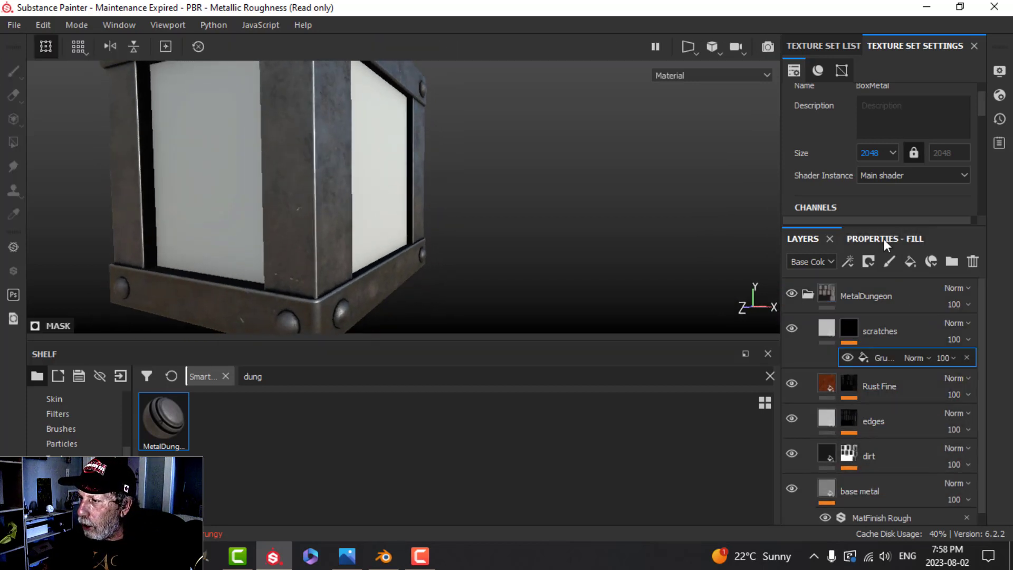
mouse_move(507, 286)
alt+mouse_down()
mouse_move(375, 271)
mouse_move(478, 251)
mouse_move(500, 293)
mouse_move(500, 276)
alt+mouse_up()
alt+middle_drag(499, 276, 471, 305)
alt+drag(471, 305, 502, 332)
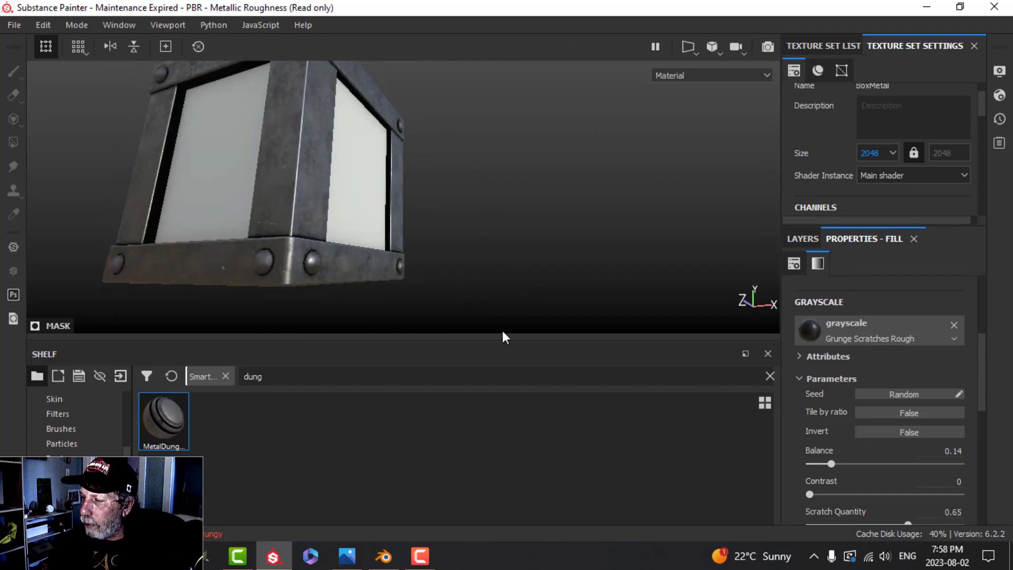
drag(832, 468, 859, 458)
alt+drag(416, 247, 524, 225)
click(806, 238)
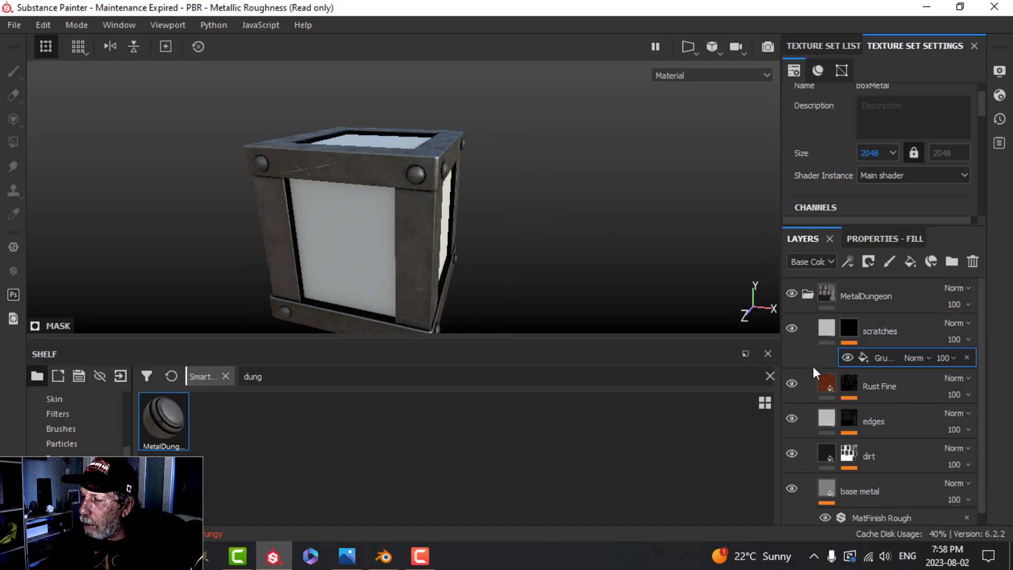
click(808, 293)
alt+drag(491, 243, 766, 95)
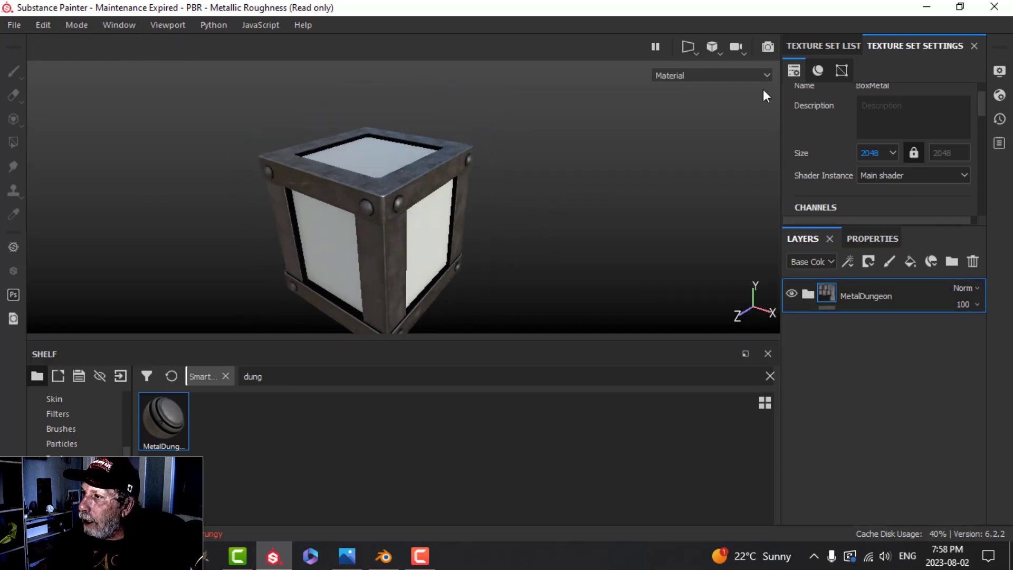
Step: Replace BoxWood's default layer with the Wood Chest Stylized smart material, found by searching for "wood"
click(806, 44)
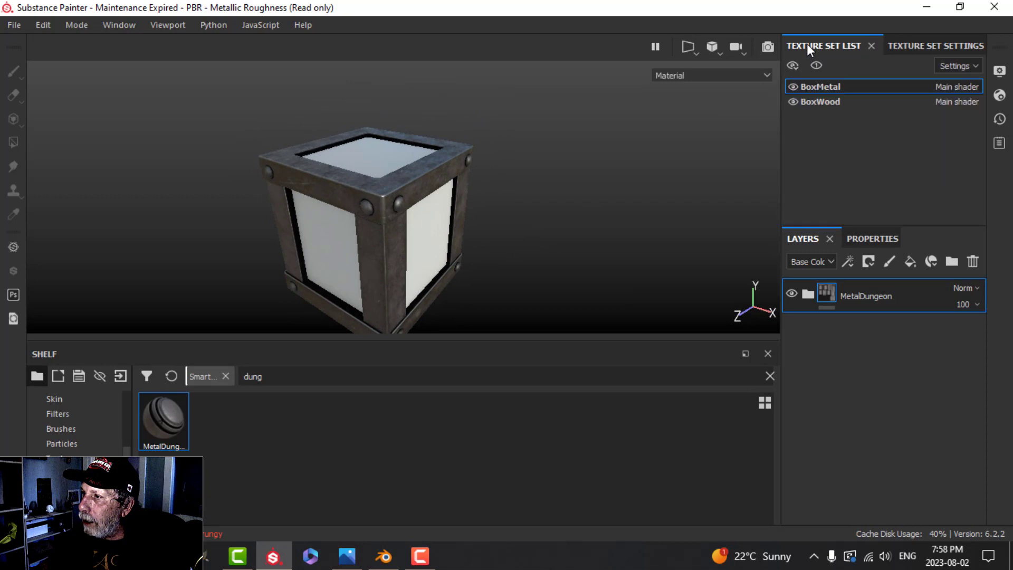
click(819, 102)
click(972, 261)
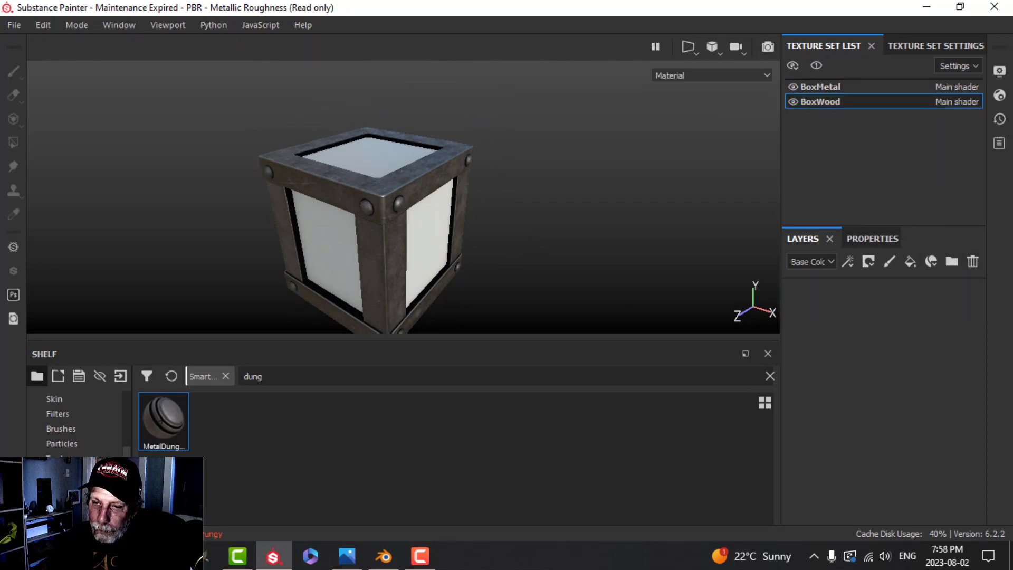
click(171, 376)
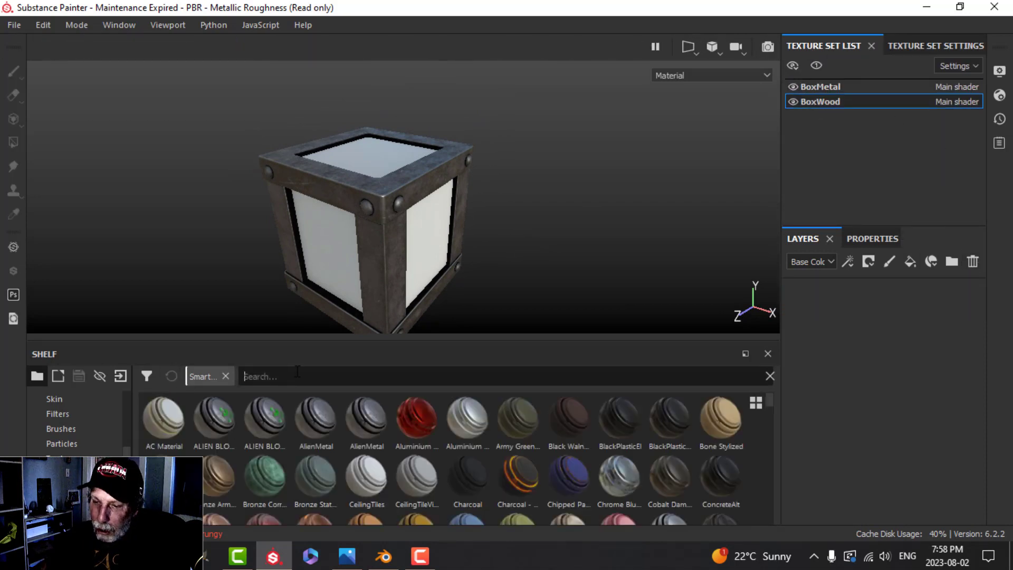
text(wood)
scroll(533, 448, down, 2)
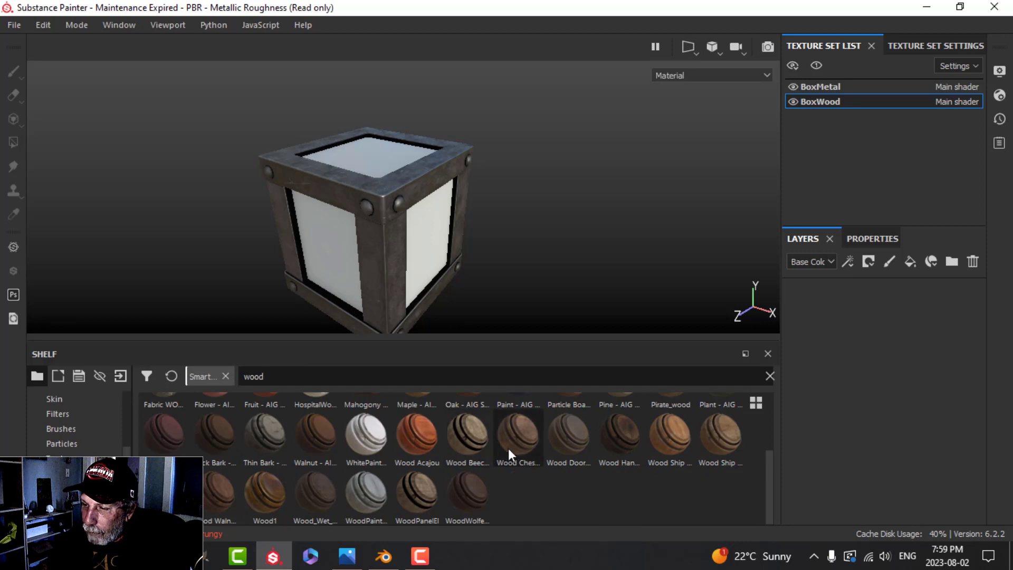
drag(515, 446, 590, 248)
alt+drag(471, 269, 712, 290)
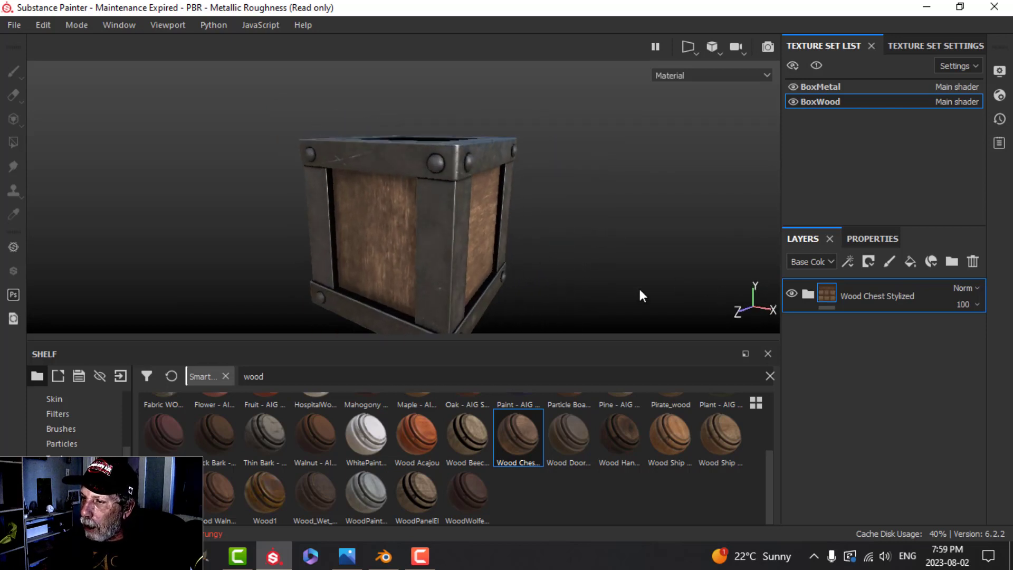
alt+drag(641, 295, 769, 300)
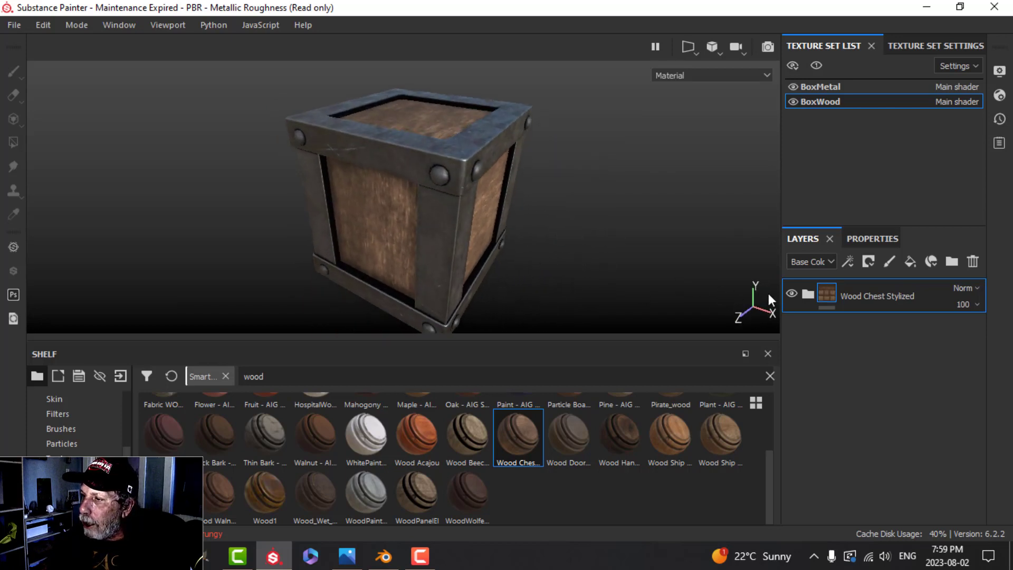
Step: Switch the Fibers layer of Wood Chest Stylized to tri-planar projection and hide its 3D manipulator
click(807, 294)
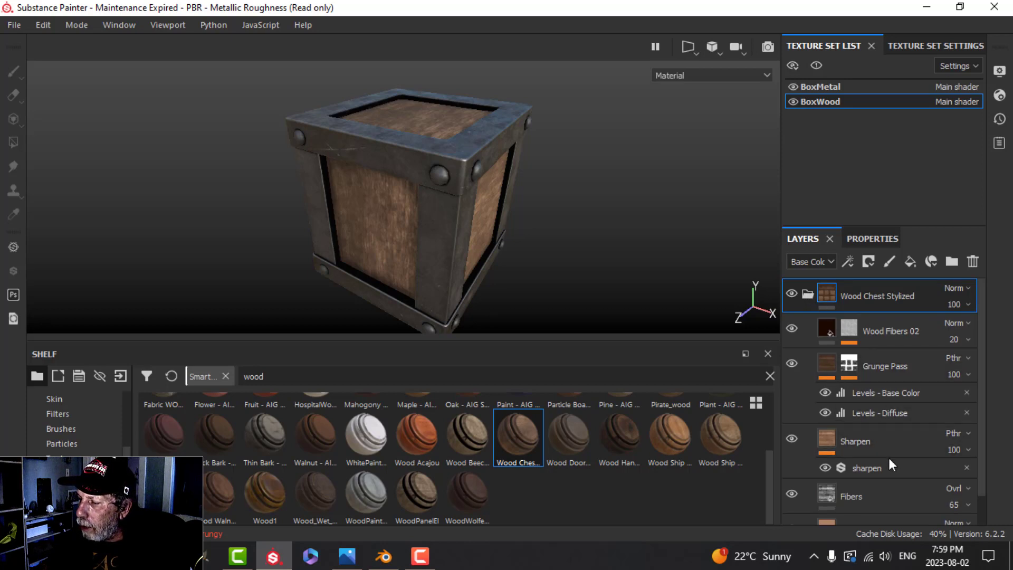
click(850, 495)
click(874, 237)
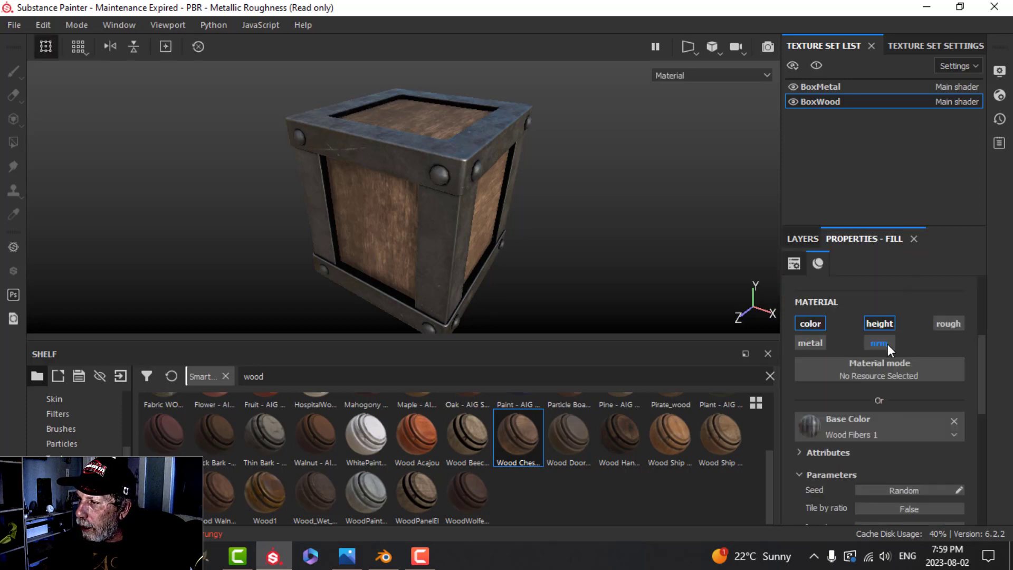
click(868, 312)
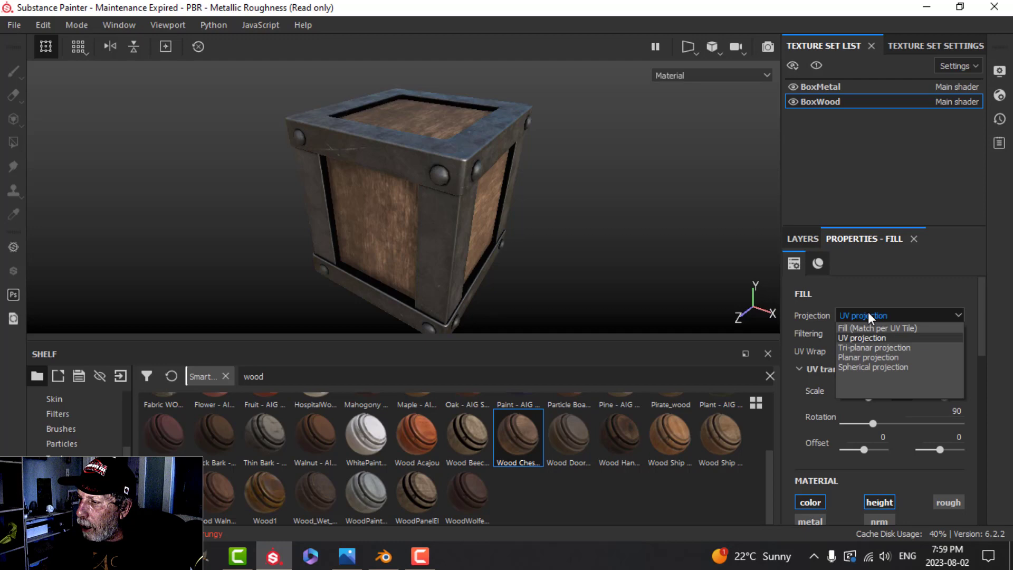
click(867, 348)
alt+drag(579, 214, 354, 190)
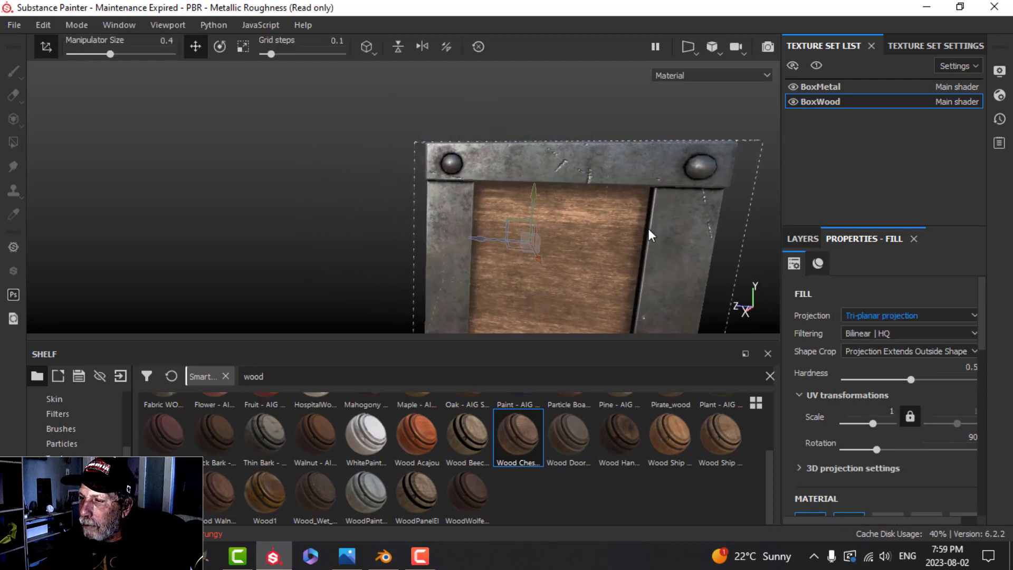
alt+middle_drag(651, 236, 507, 208)
alt+drag(581, 206, 583, 181)
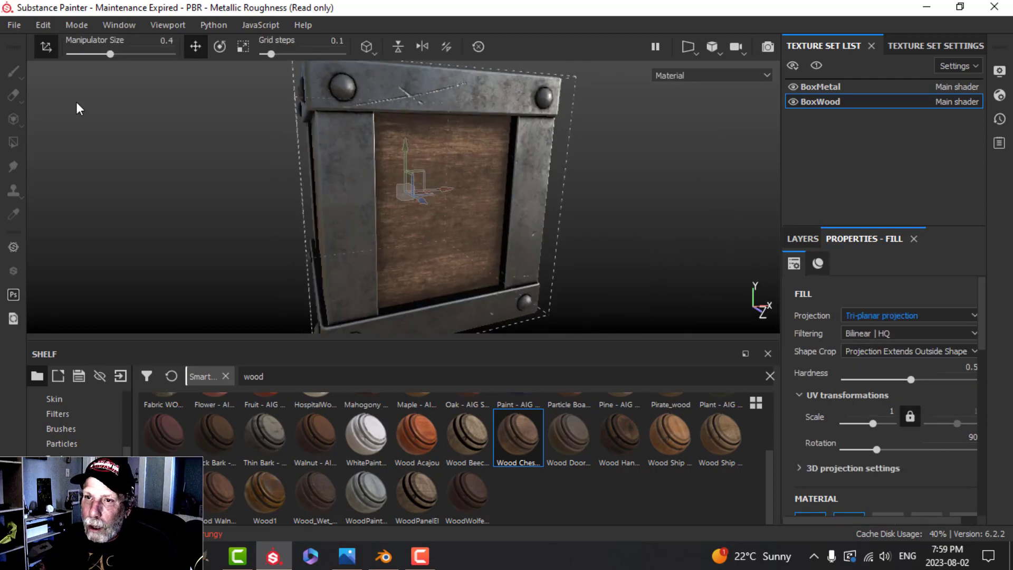
click(46, 49)
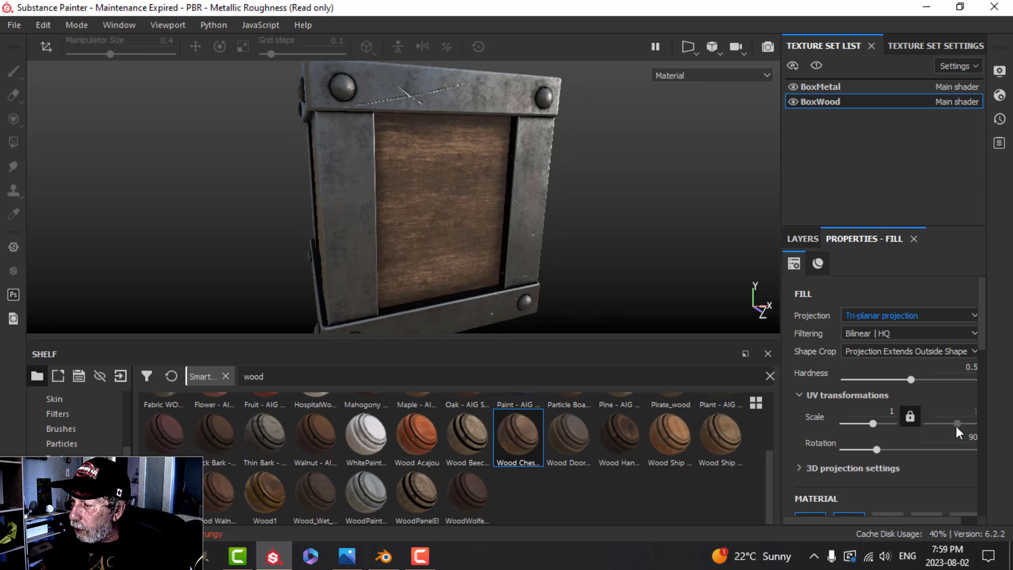
Step: Set the Fibers layer's UV rotation to 180 and check the grain direction on all sides of the crate
drag(967, 437, 989, 438)
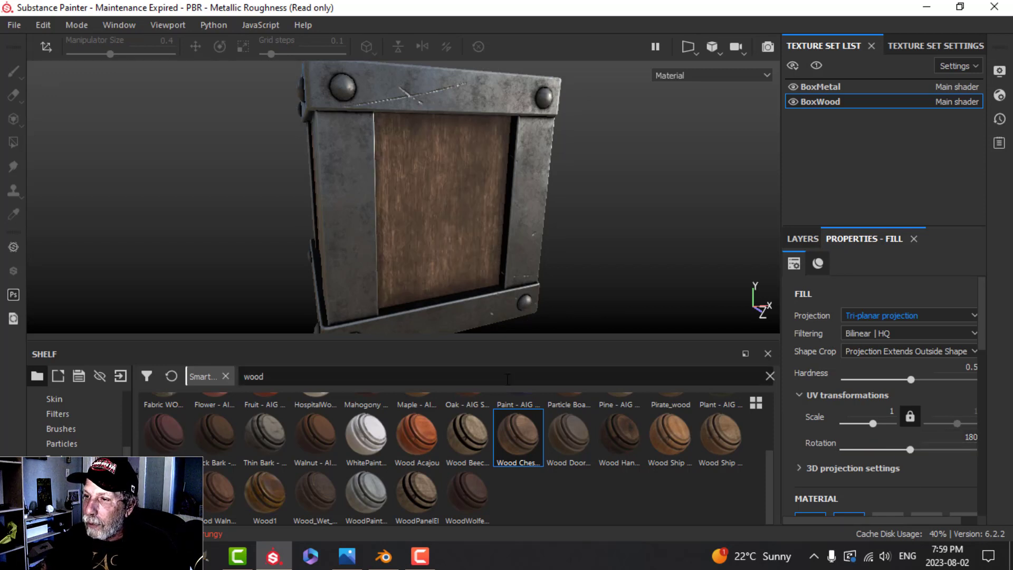
alt+drag(422, 296, 470, 226)
alt+middle_drag(469, 227, 527, 220)
scroll(528, 221, up, 3)
alt+drag(528, 220, 496, 231)
scroll(478, 222, down, 2)
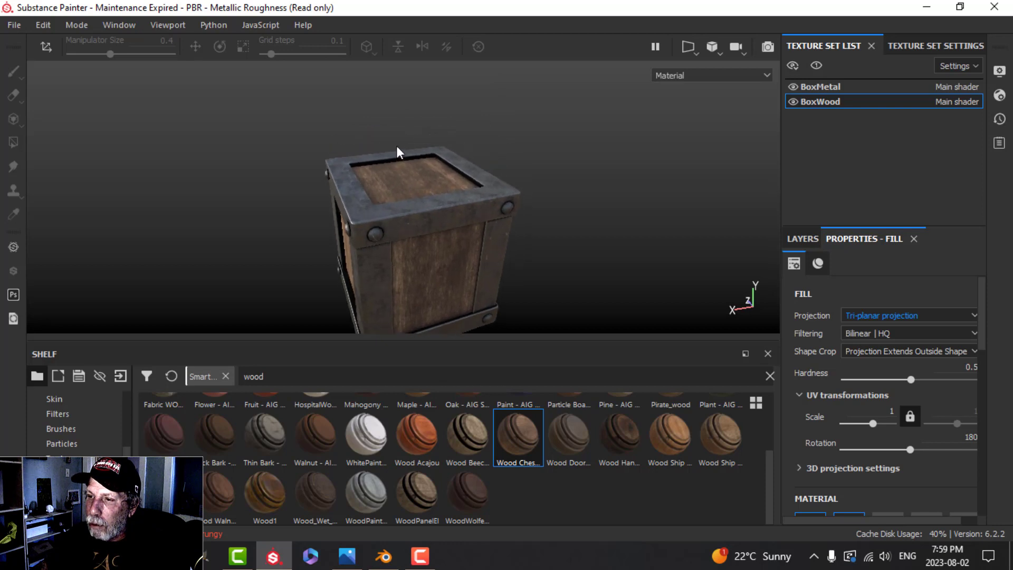
alt+drag(369, 269, 741, 180)
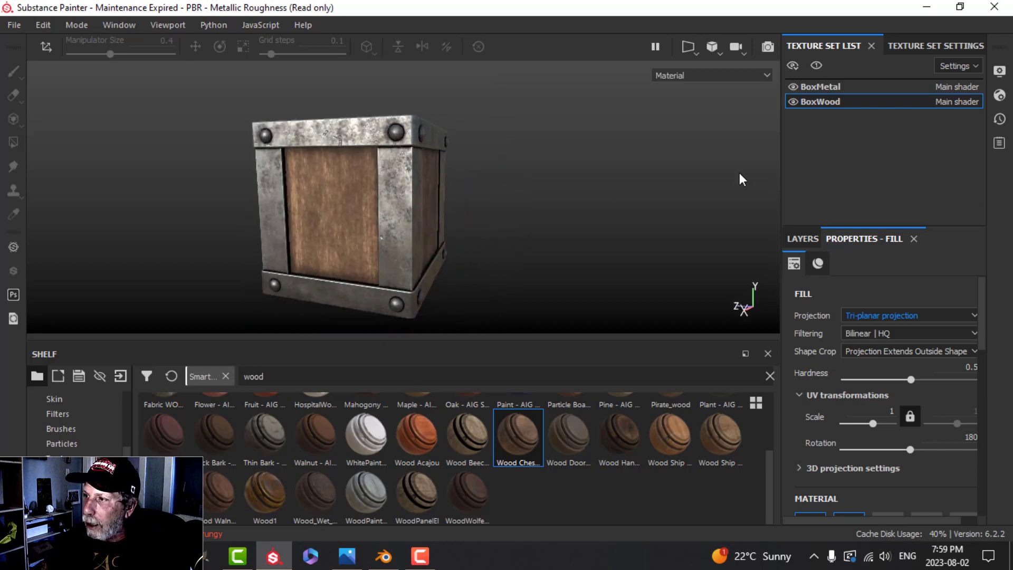
Step: Switch the viewport to an orthographic view facing one upright side of the crate and isolate the BoxWood texture set
alt+drag(500, 218, 547, 205)
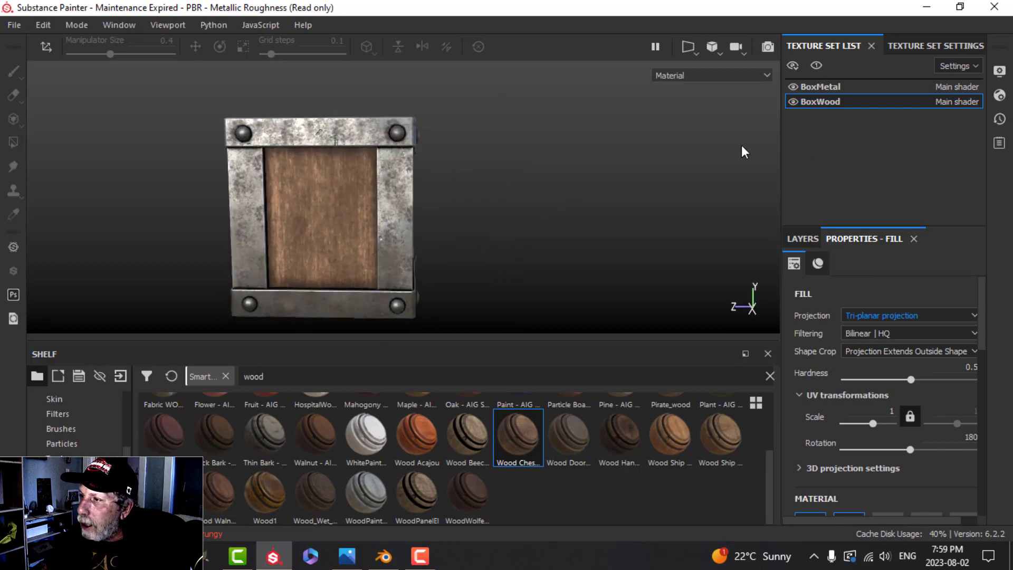
click(717, 49)
click(739, 85)
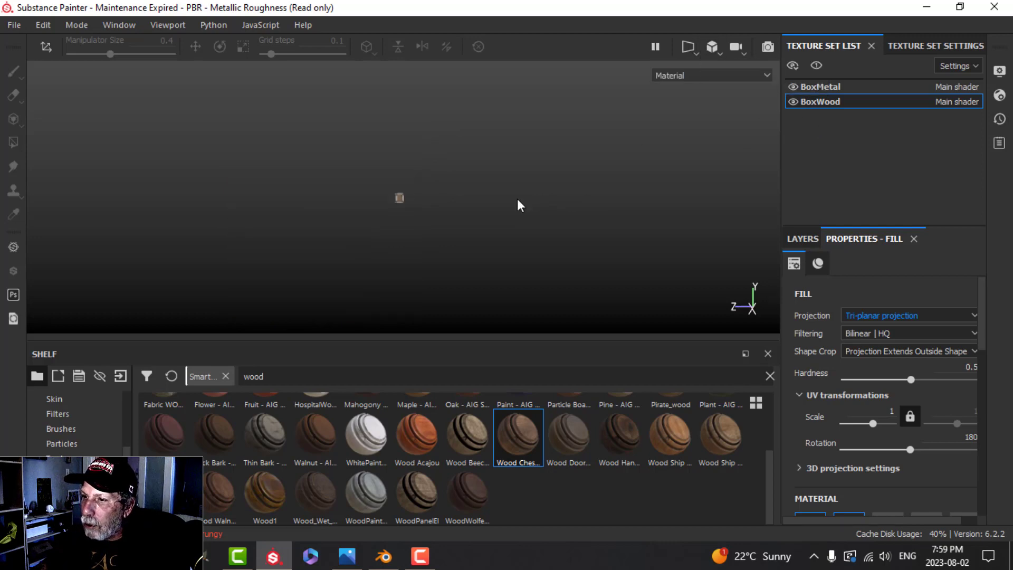
key(f)
alt+drag(486, 203, 545, 203)
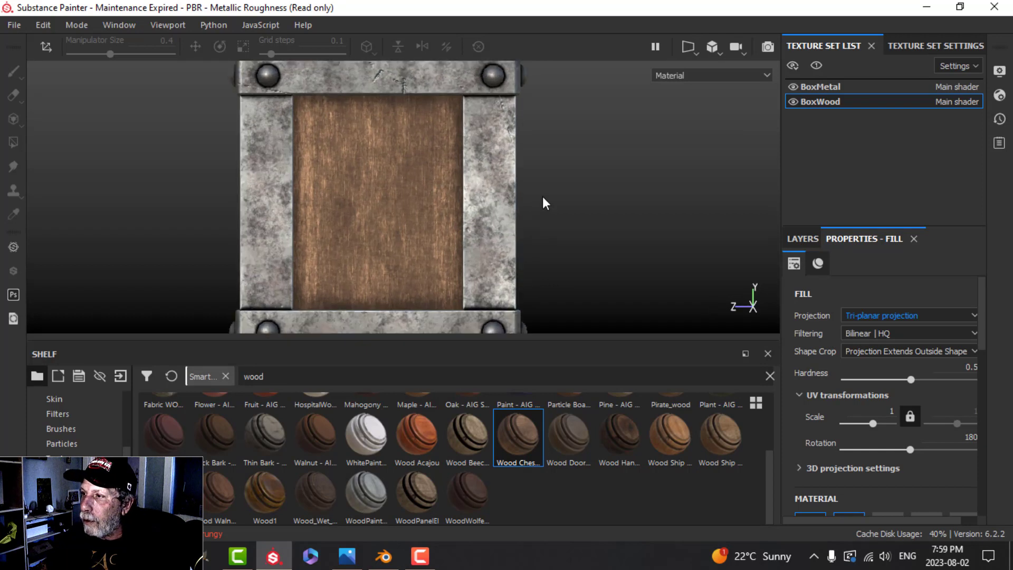
click(817, 66)
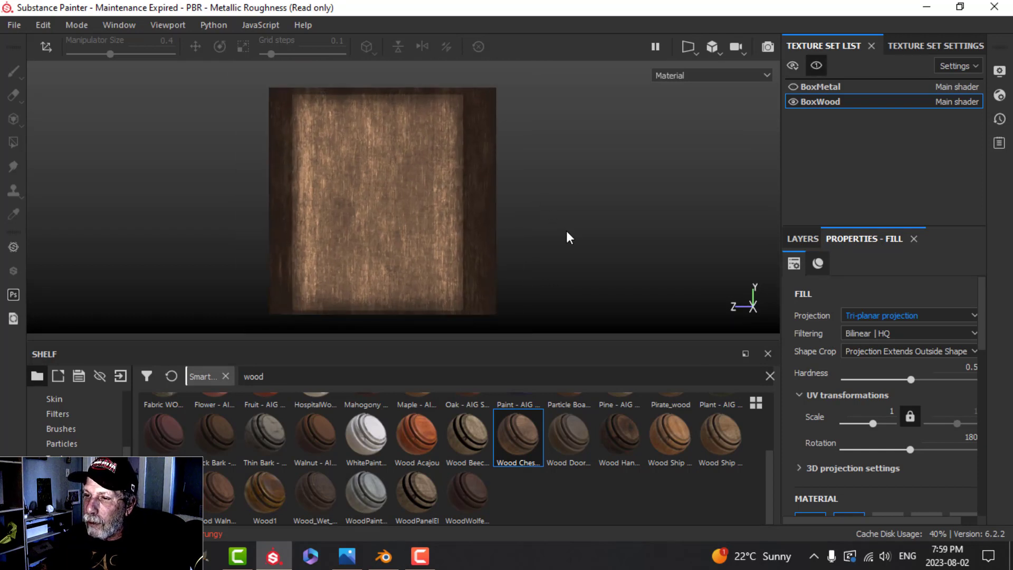
scroll(567, 232, down, 1)
alt+middle_drag(568, 250, 611, 245)
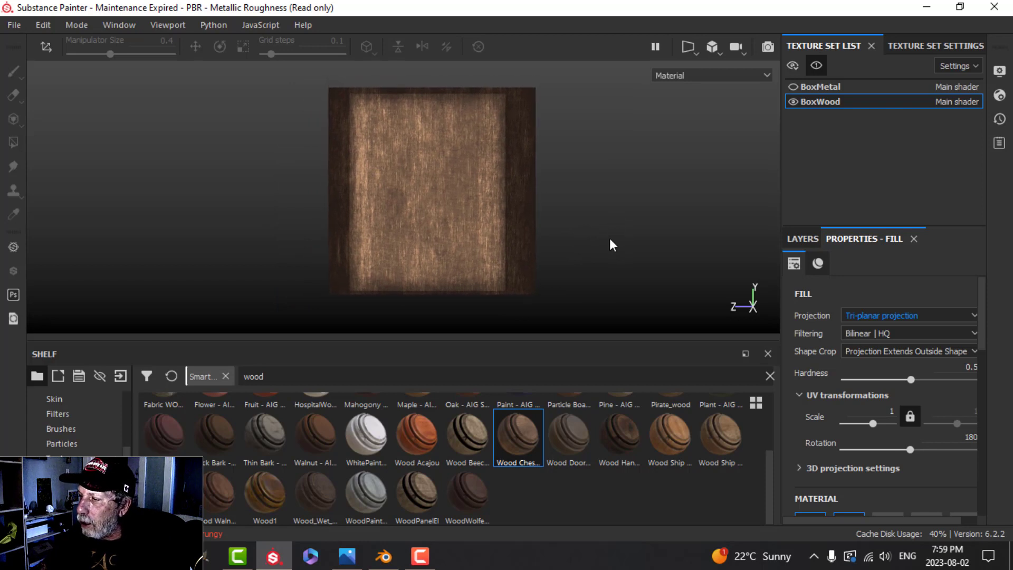
Step: Collapse the Wood Chest Stylized folder and add a new paint layer above it
click(803, 239)
click(804, 293)
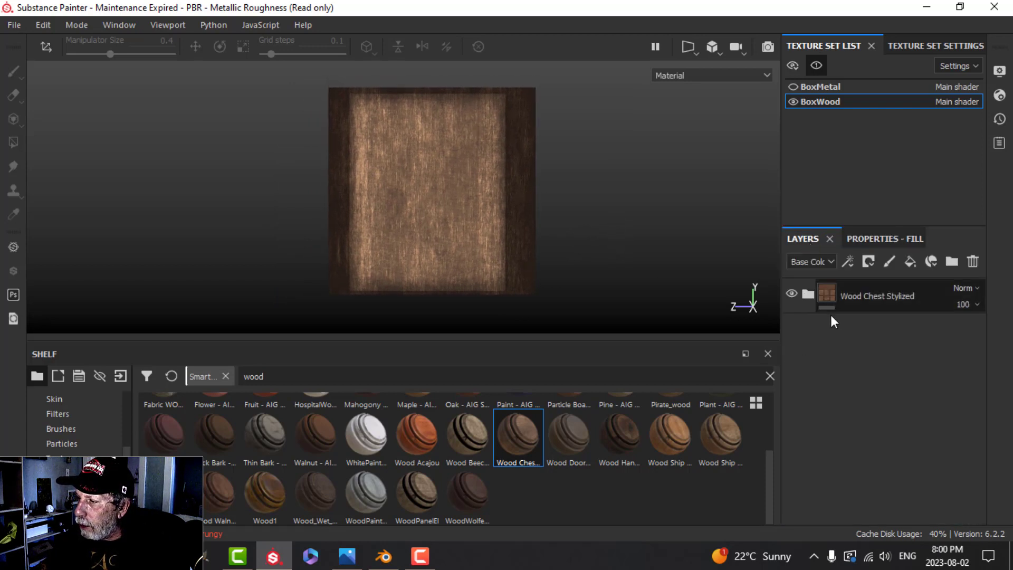
click(856, 297)
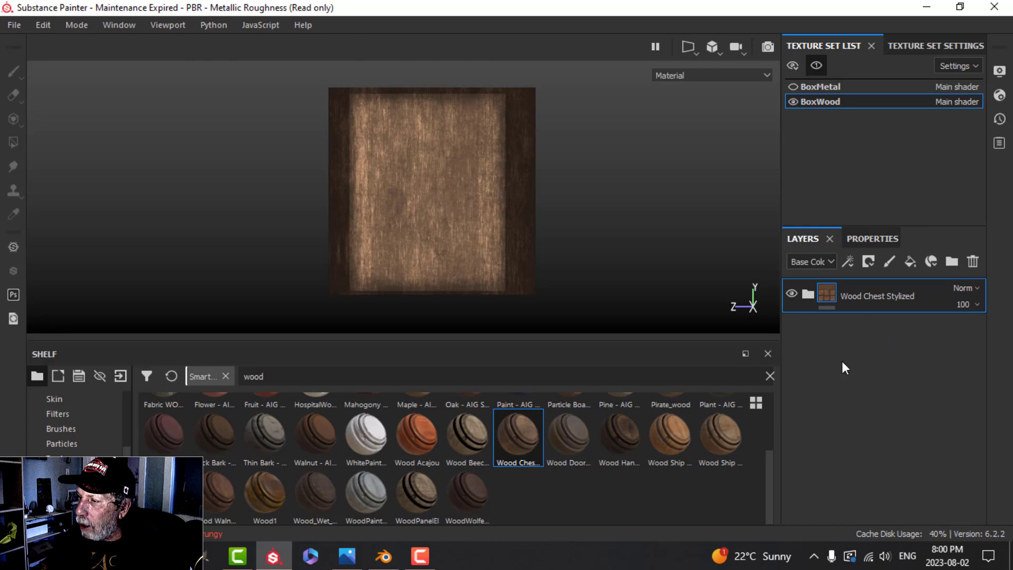
click(889, 263)
Step: Limit the brush material to color and height, with a near-black base color of 0.008 and a height of -1
click(882, 241)
scroll(900, 434, down, 5)
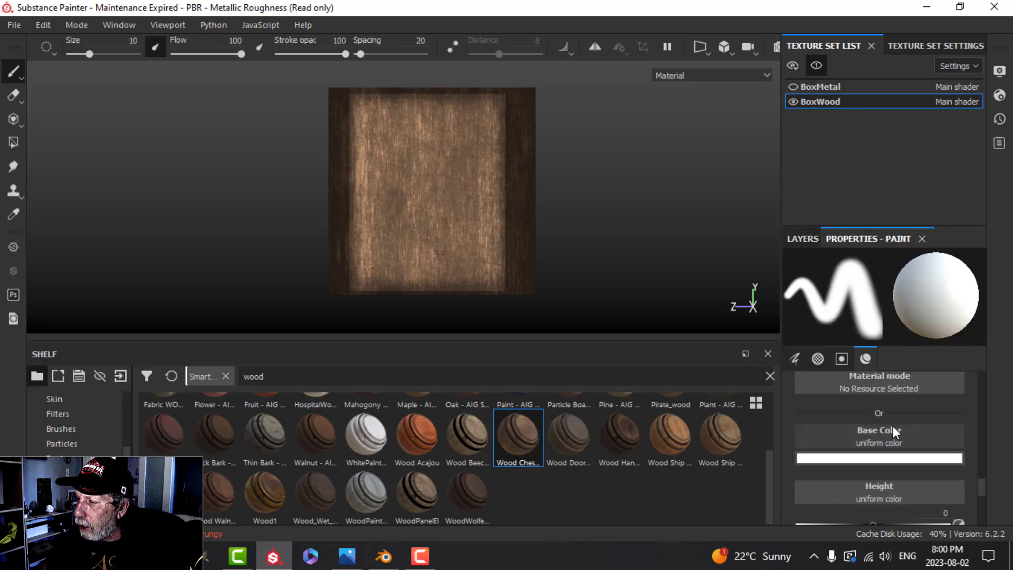
scroll(892, 426, up, 2)
click(881, 385)
scroll(881, 422, down, 2)
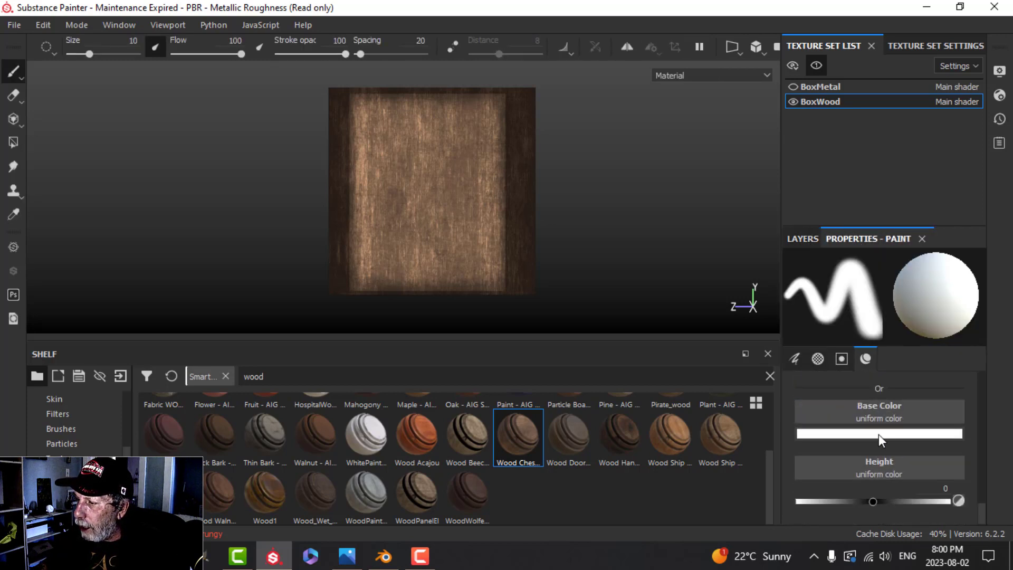
click(877, 431)
click(809, 381)
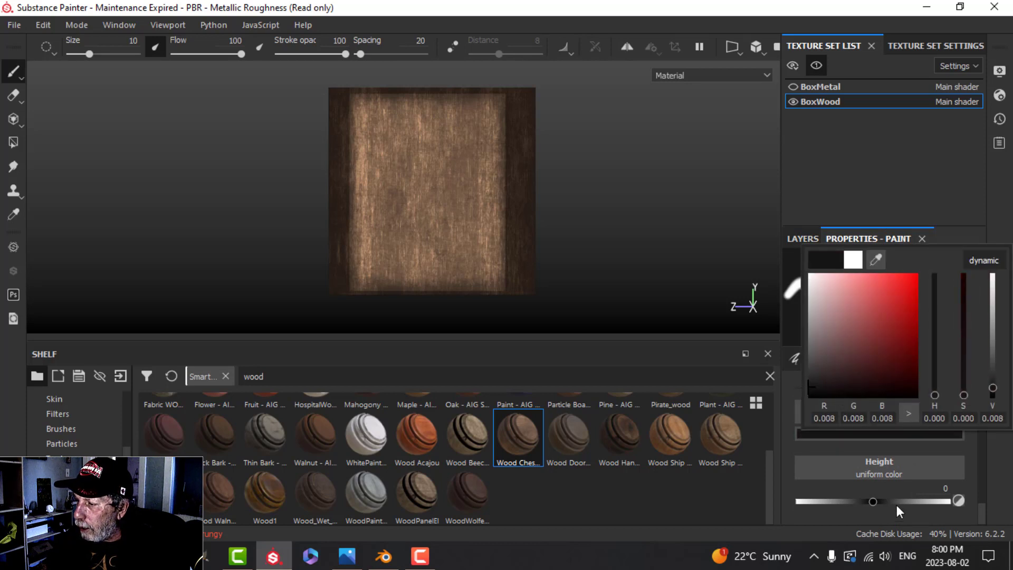
drag(873, 502, 727, 501)
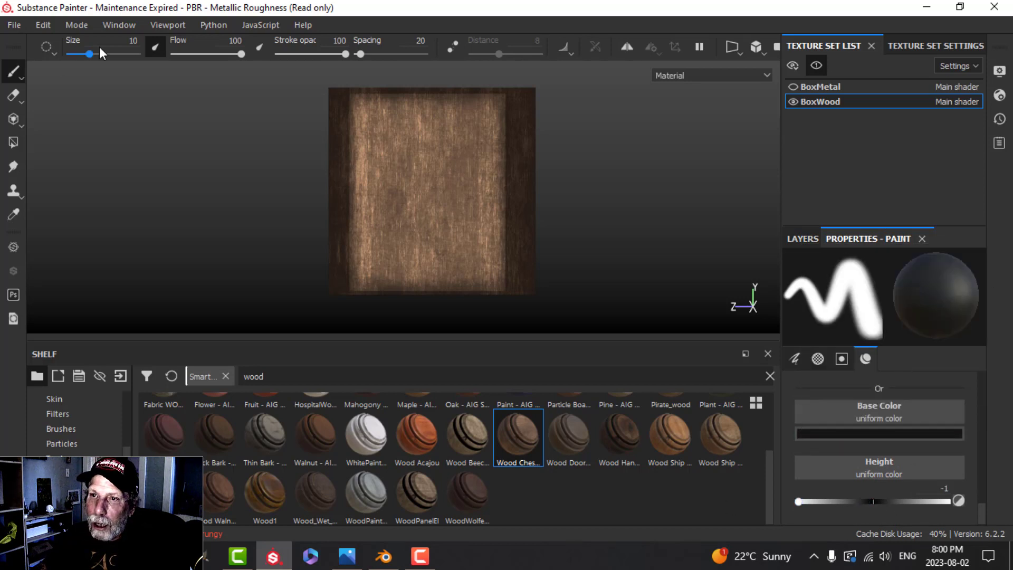
Step: Load the solid square alpha found by searching the alphas for "sq" and set the brush size to 1.2
scroll(72, 441, up, 1)
scroll(71, 438, up, 1)
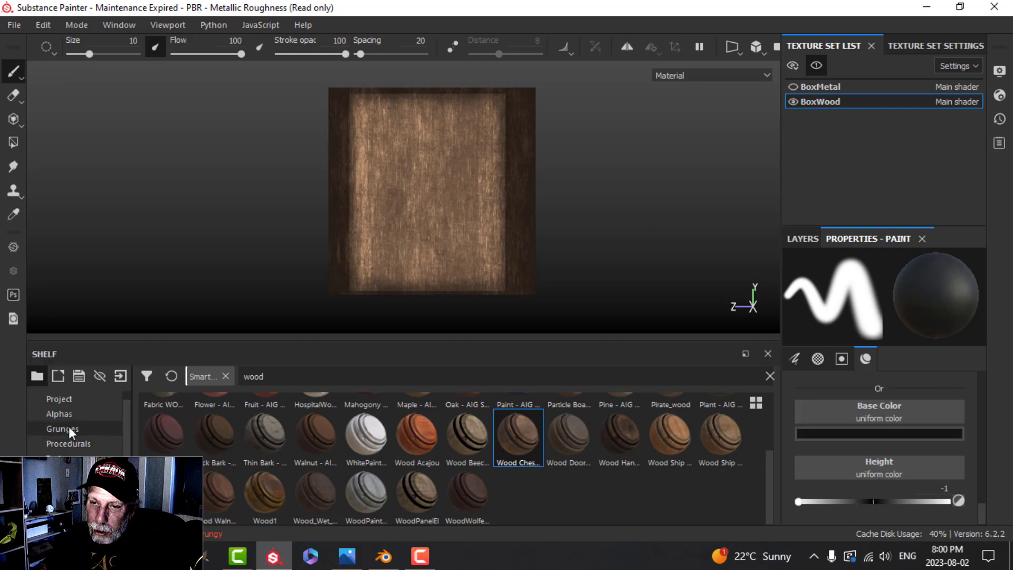
click(59, 414)
click(297, 376)
text(sq)
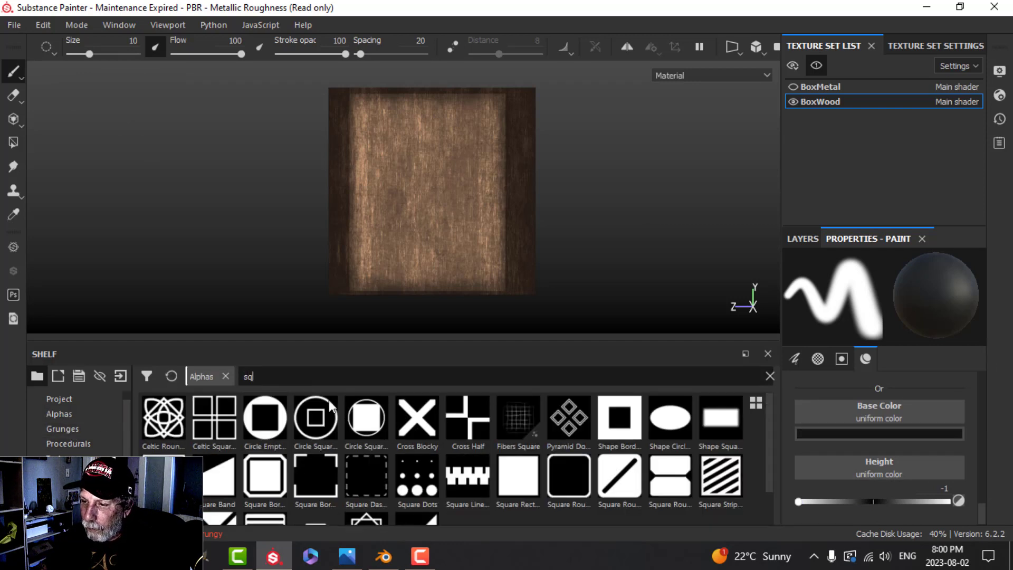
click(509, 477)
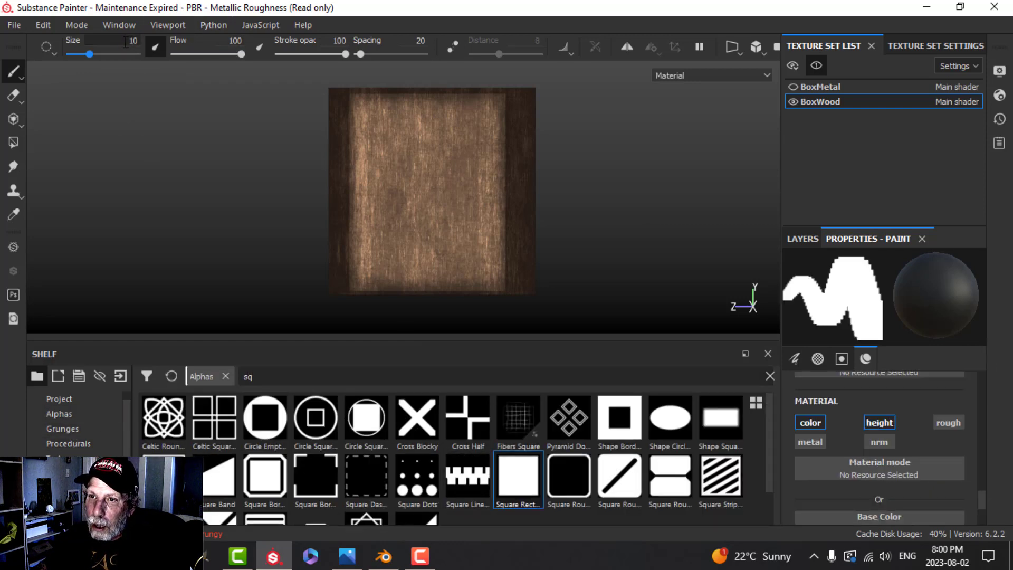
text(1.2)
key(Return)
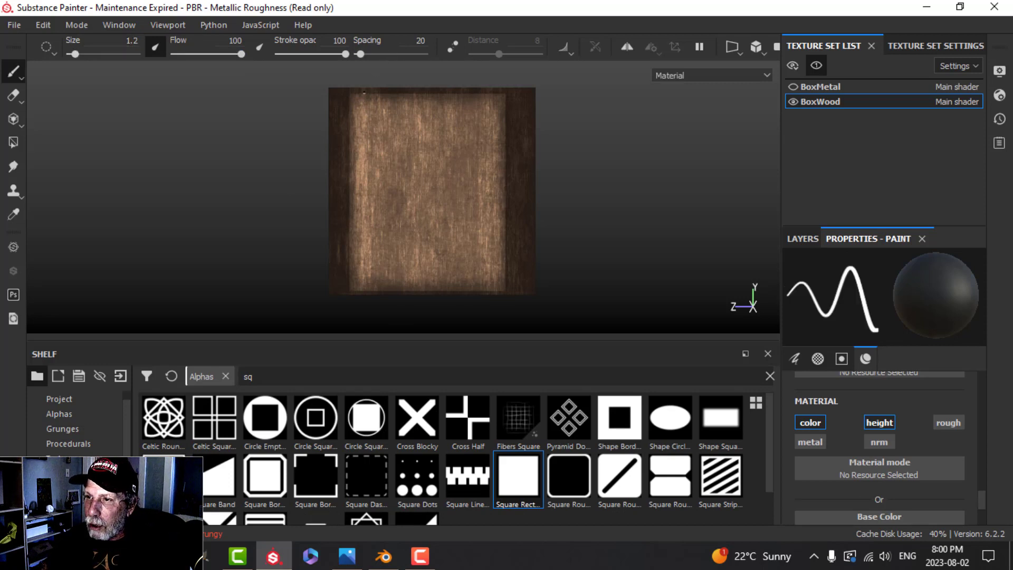
Step: Paint three straight vertical plank grooves, roughly evenly spaced, down the facing side of the wooden box
drag(365, 74, 363, 262)
shift+click(361, 320)
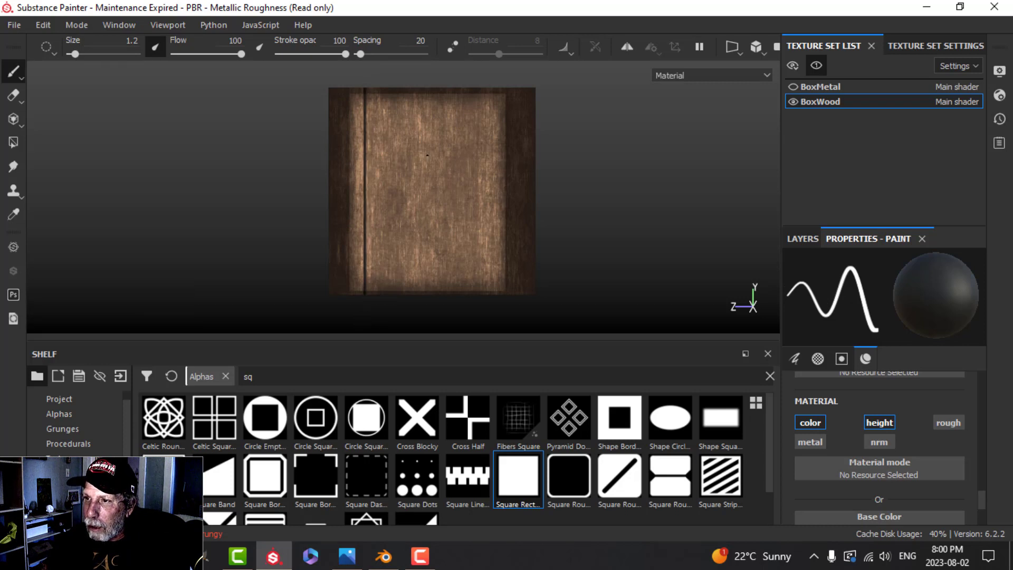
shift+click(421, 316)
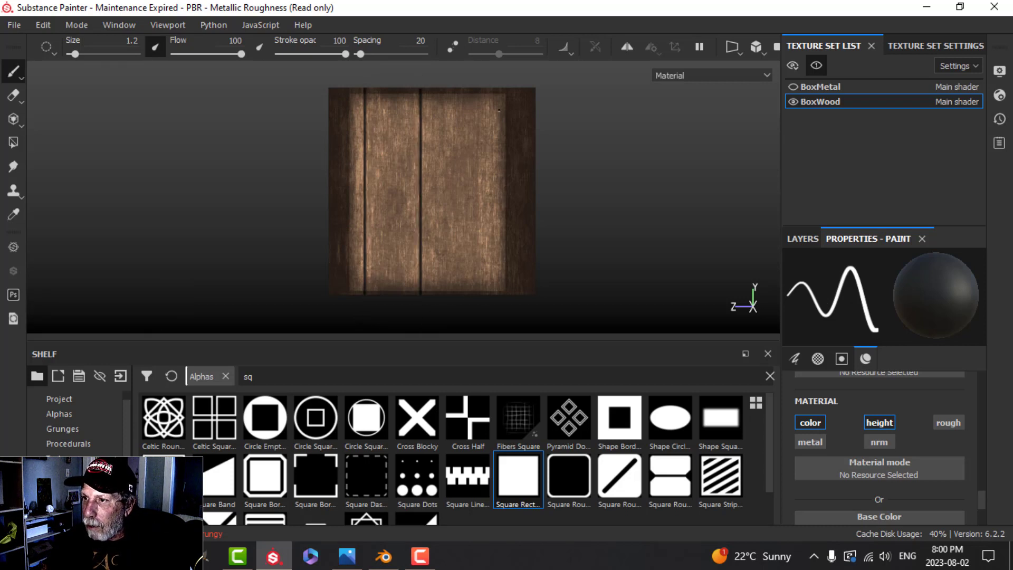
click(479, 81)
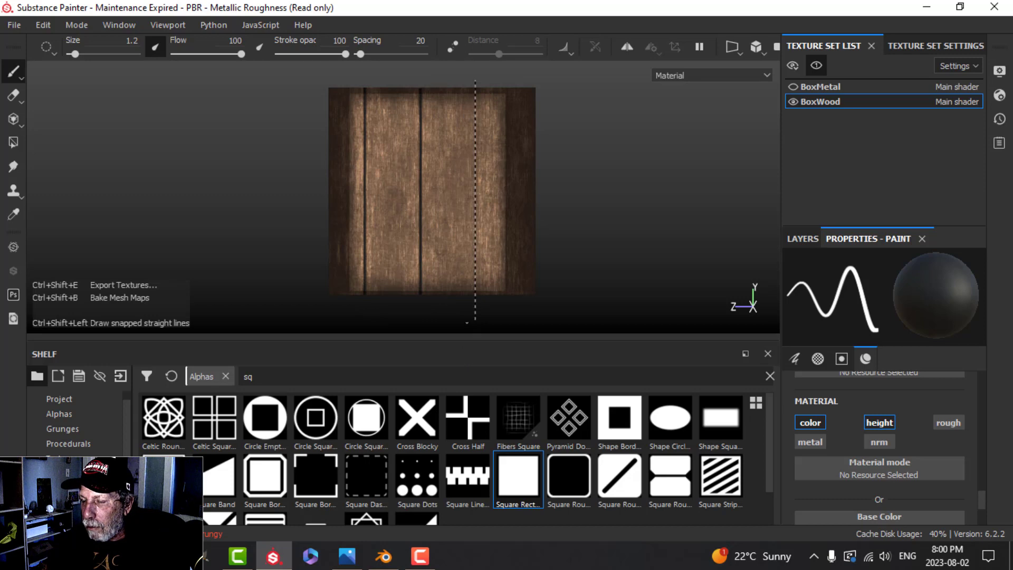
ctrl+shift+click(466, 322)
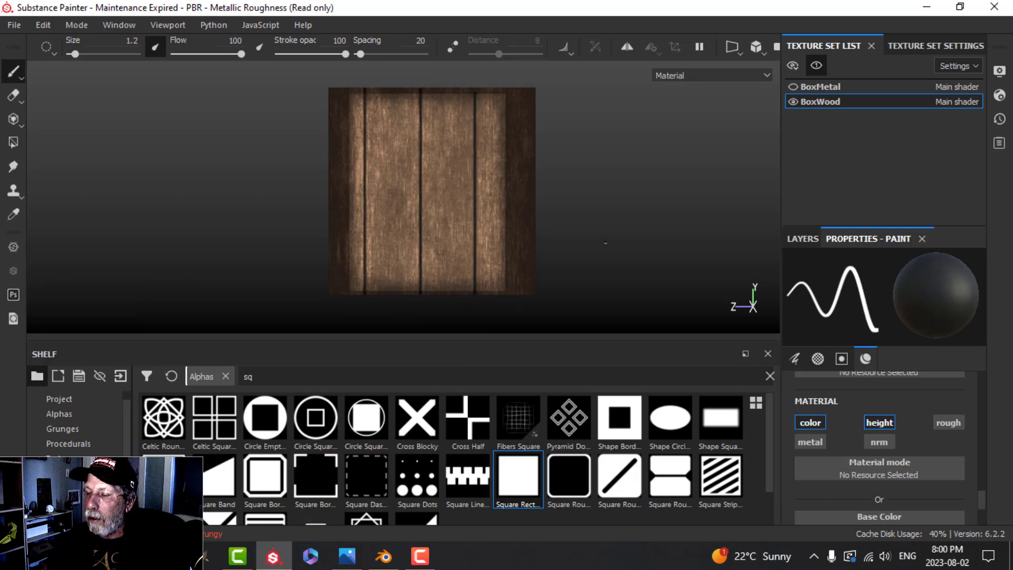
Step: Turn to the adjacent upright side, isolate BoxWood again, and paint straight vertical plank grooves down it
click(793, 87)
alt+drag(585, 216, 510, 220)
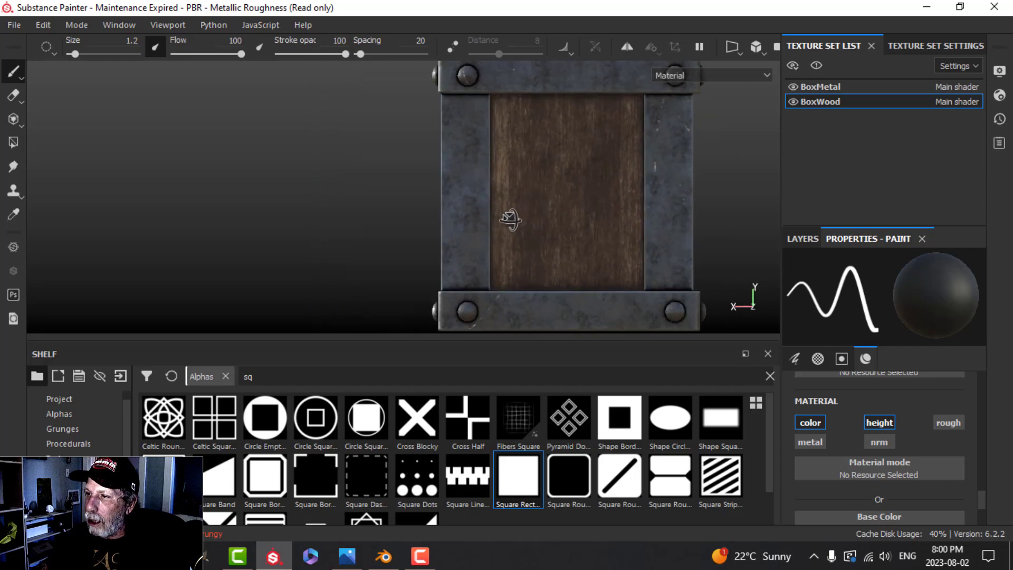
click(816, 65)
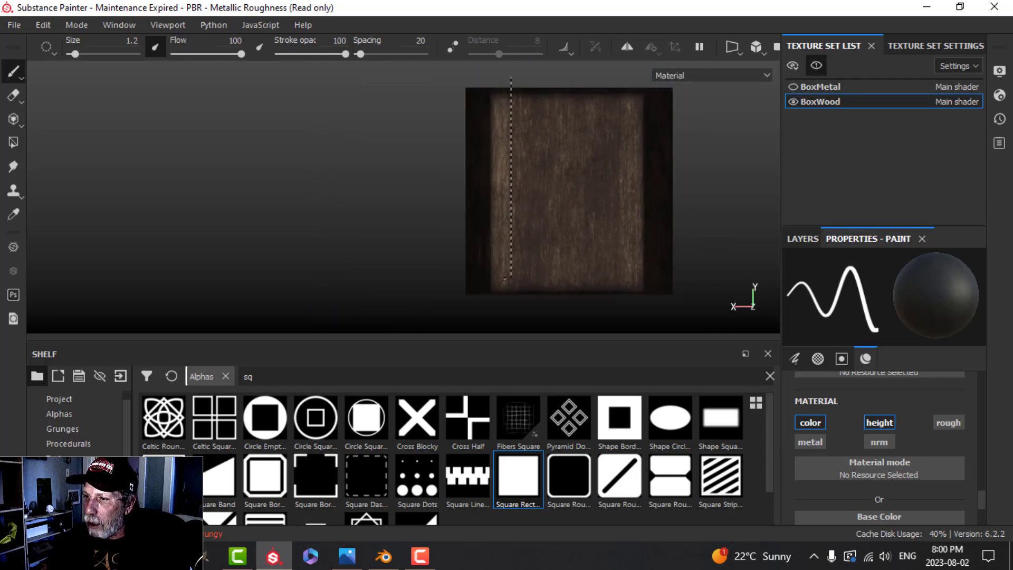
ctrl+shift+click(508, 291)
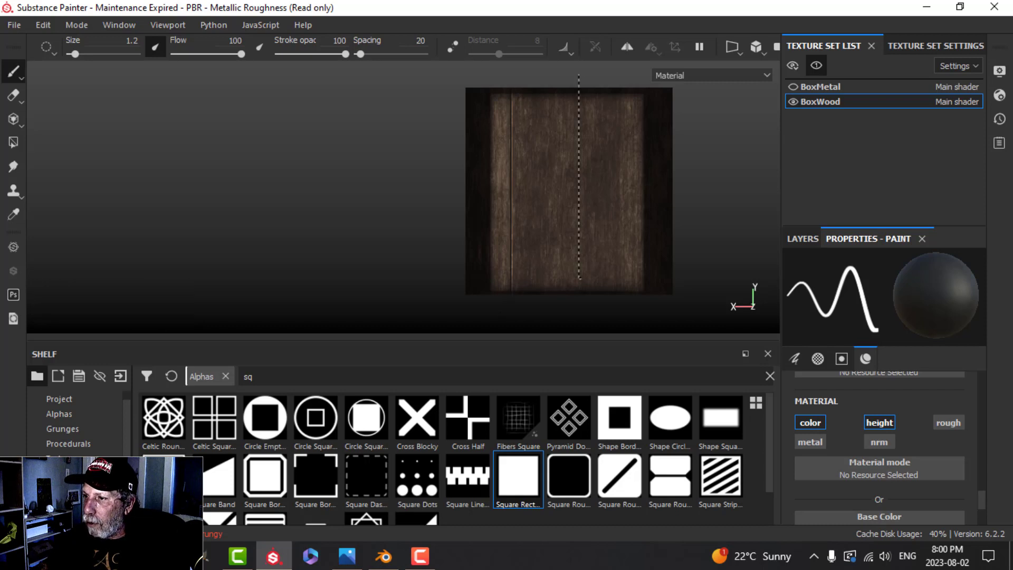
Step: Paint straight vertical plank grooves down the two remaining upright sides of the wooden box
alt+drag(686, 211, 611, 202)
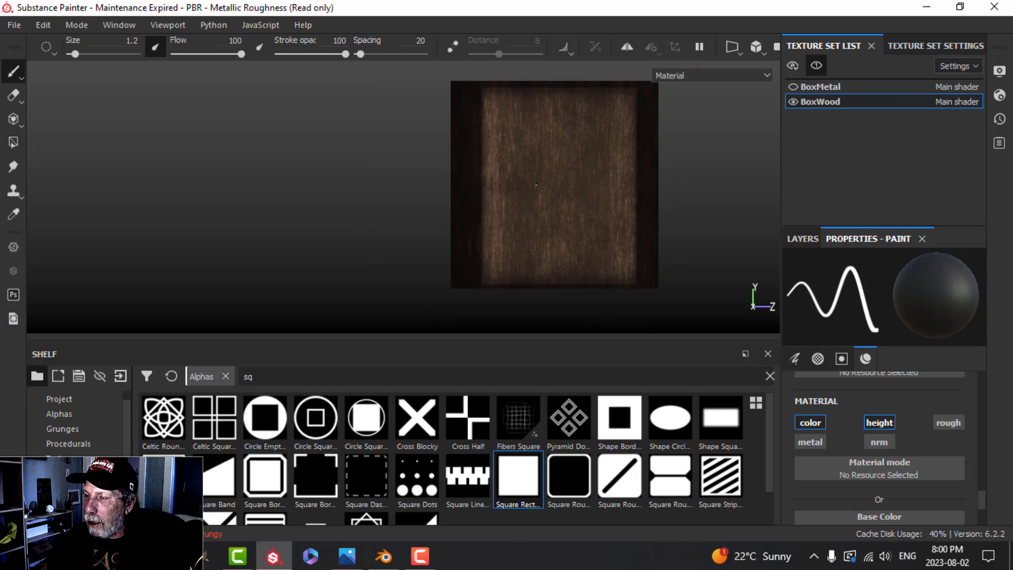
middle_drag(536, 184, 498, 106)
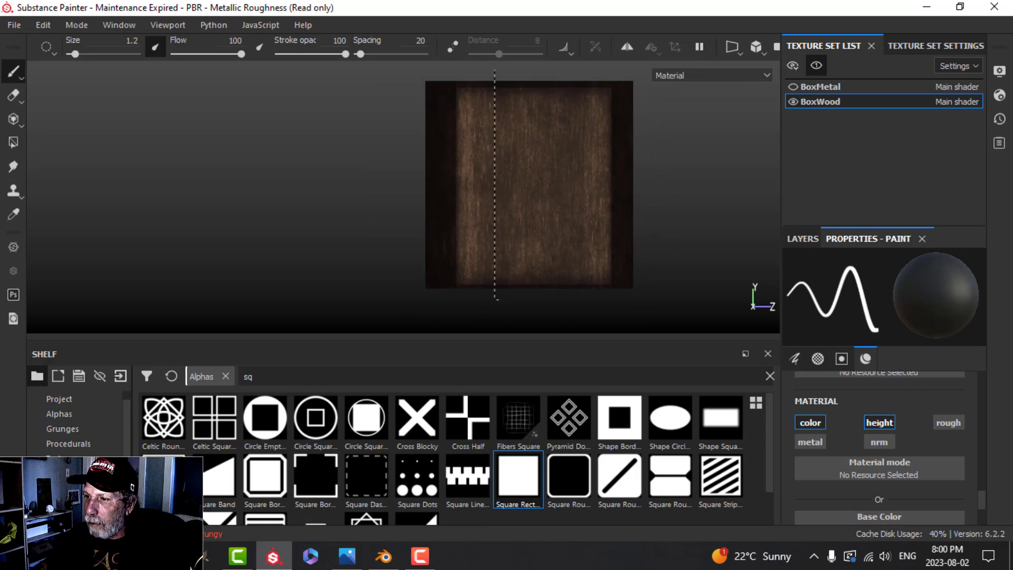
shift+click(496, 299)
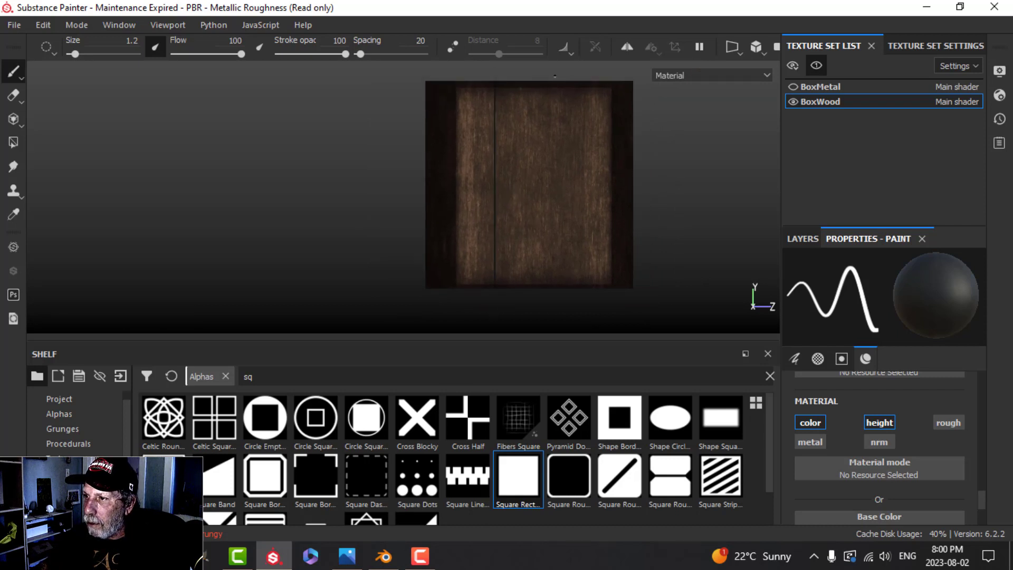
alt+drag(667, 222, 500, 157)
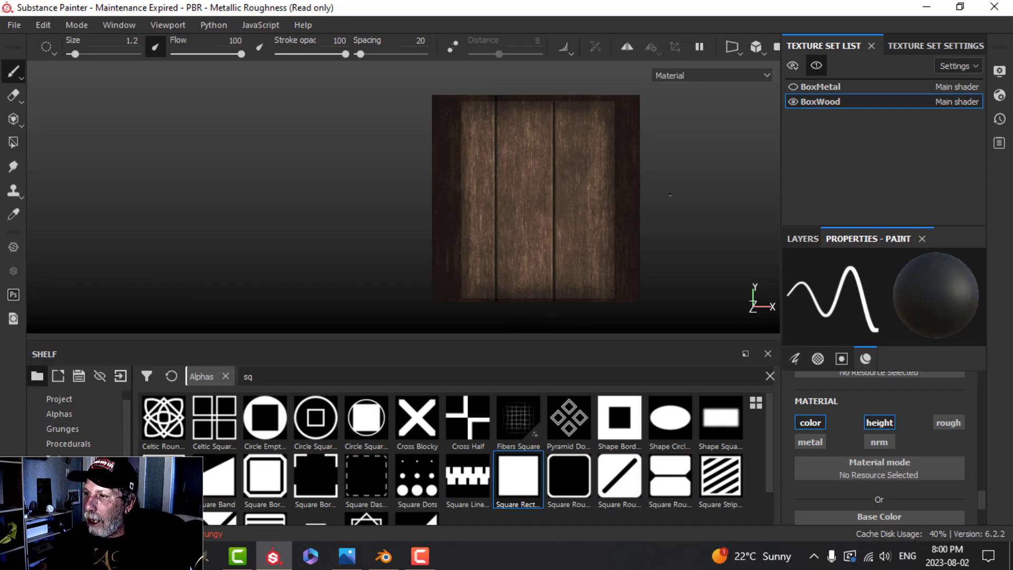
Step: Paint two straight plank grooves along the wood grain on the box's top face and two on its bottom face
alt+drag(726, 219, 587, 232)
alt+drag(697, 214, 679, 231)
mouse_move(685, 229)
alt+middle_down()
mouse_move(667, 211)
mouse_move(687, 235)
alt+middle_up()
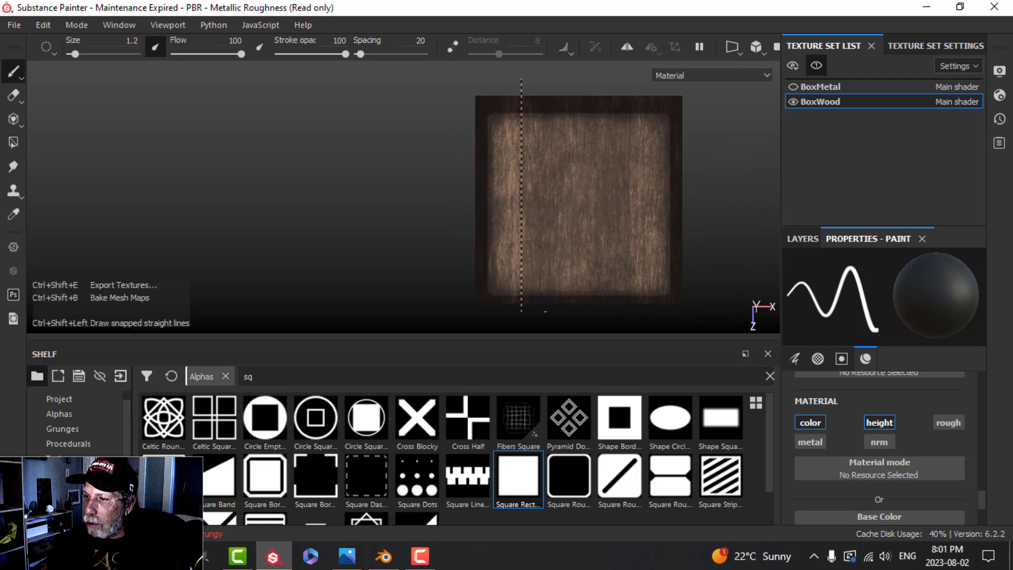
shift+click(521, 321)
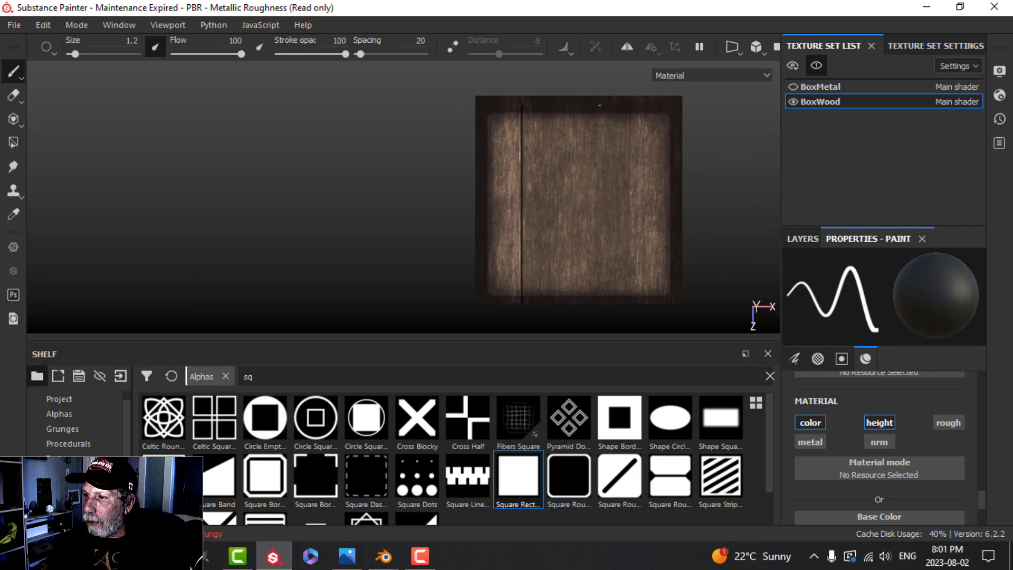
shift+click(599, 304)
alt+drag(699, 291, 636, 171)
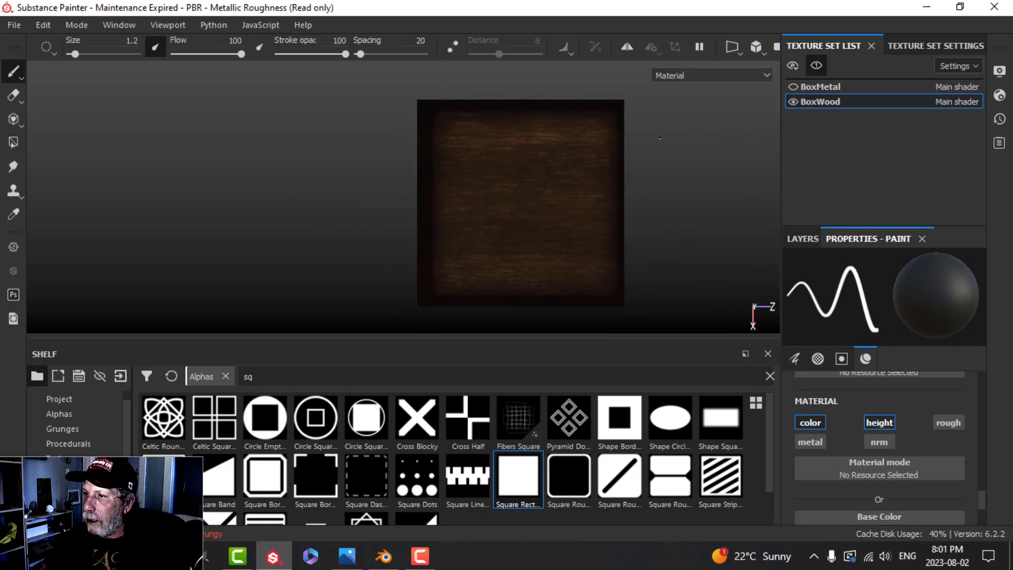
shift+click(343, 137)
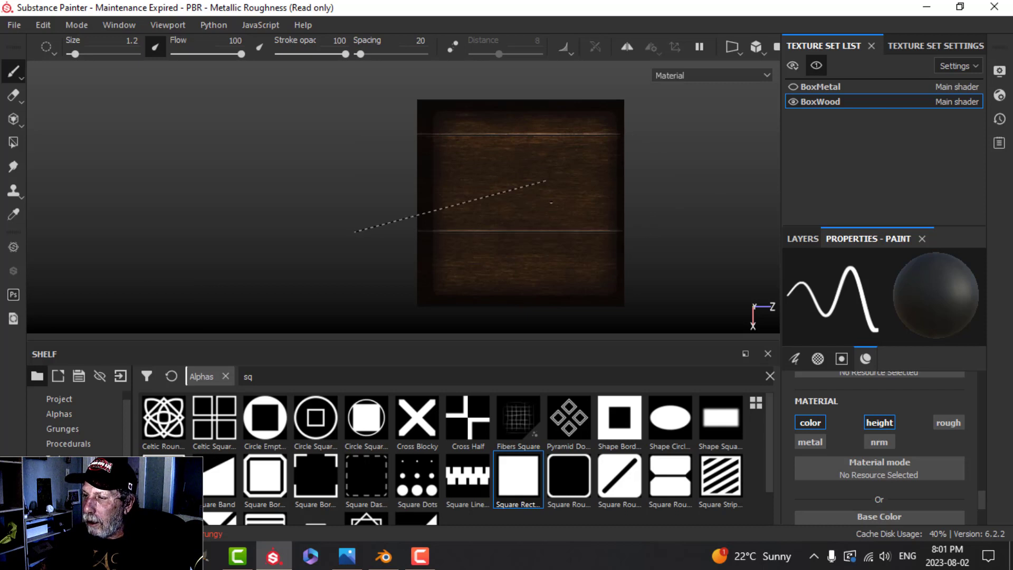
Step: Show BoxMetal again, return the viewport to perspective, and check the plank grooves around the whole crate
alt+drag(689, 174, 633, 167)
click(793, 87)
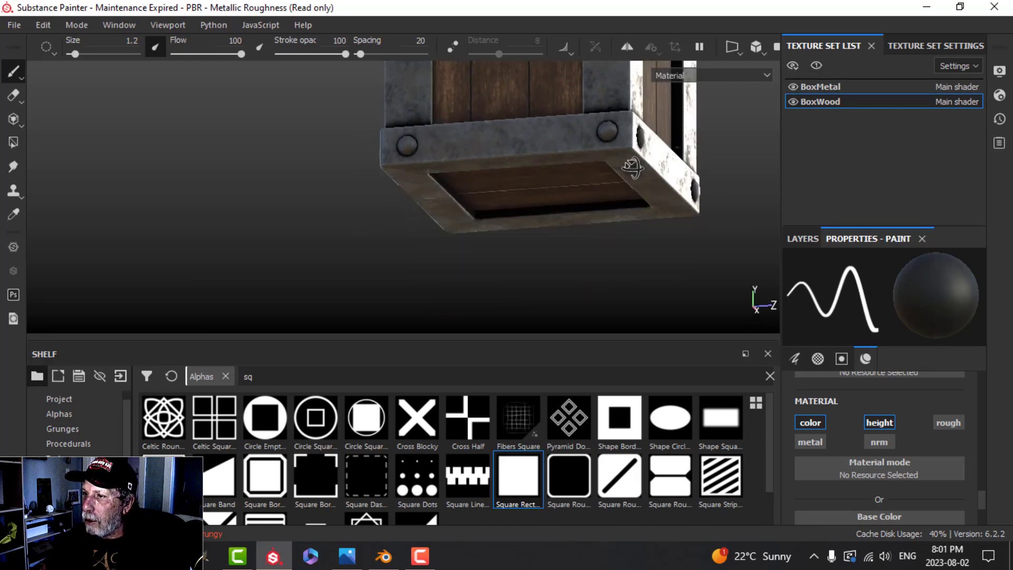
click(758, 47)
click(777, 69)
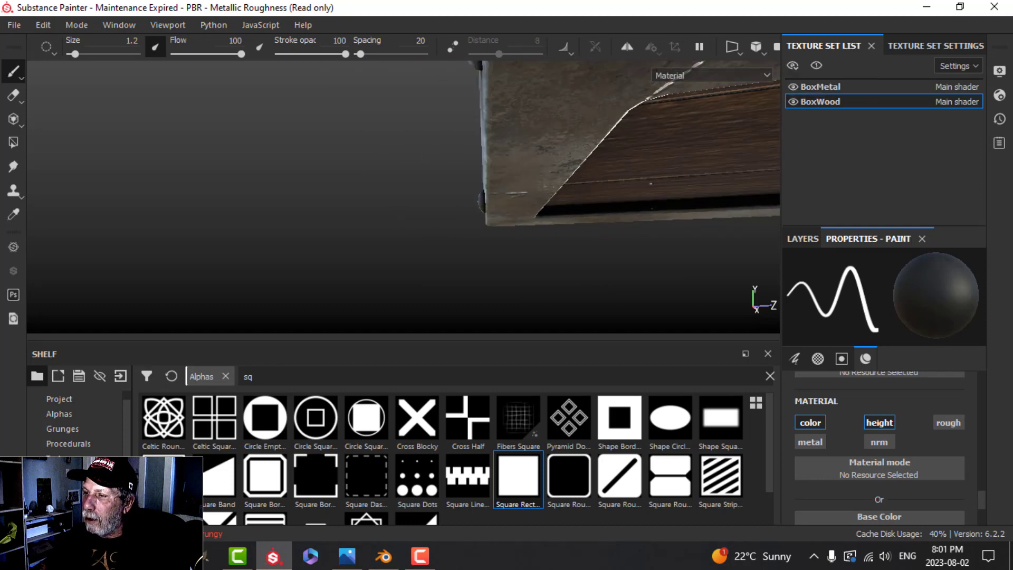
alt+drag(642, 181, 625, 214)
scroll(588, 226, down, 4)
scroll(582, 229, down, 5)
Step: Hide BoxMetal and paint an extra straight groove along the plank edge on the wooden box's upright sides
click(793, 87)
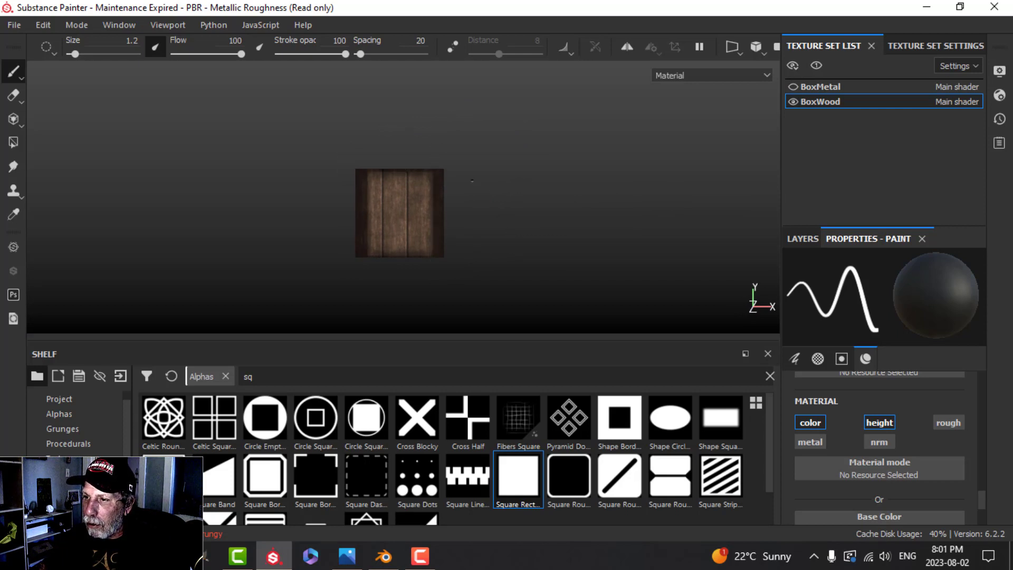
key(ctrl)
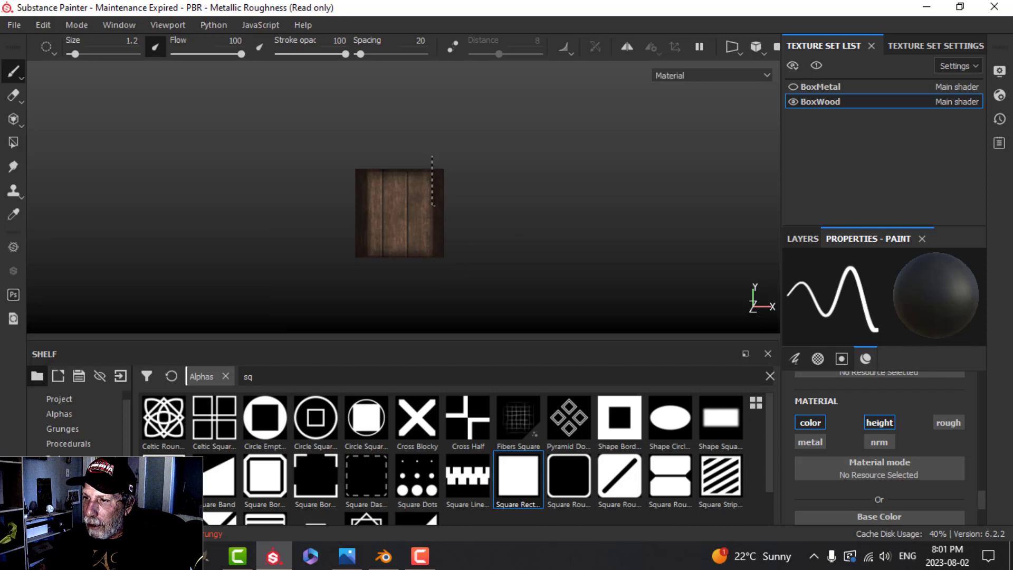
mouse_move(488, 219)
alt+mouse_down()
mouse_move(495, 236)
mouse_move(442, 104)
alt+mouse_up()
alt+drag(522, 160, 523, 191)
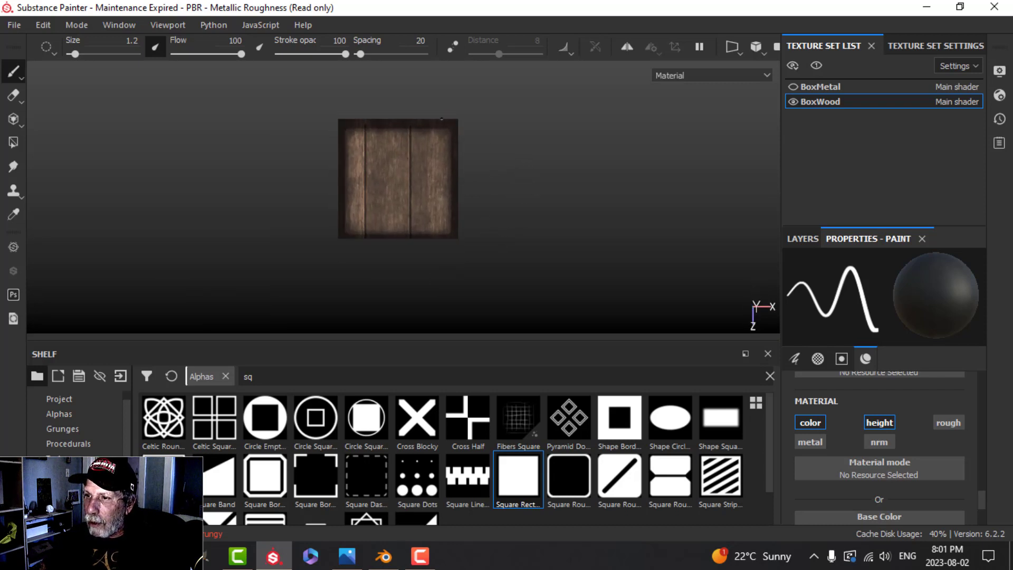
alt+drag(566, 244, 531, 221)
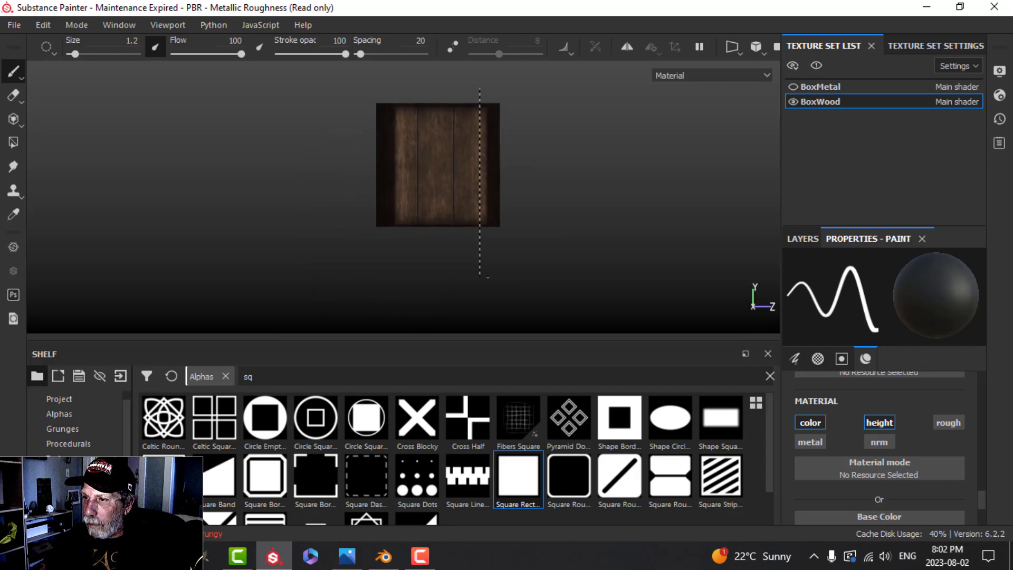
alt+drag(415, 263, 604, 251)
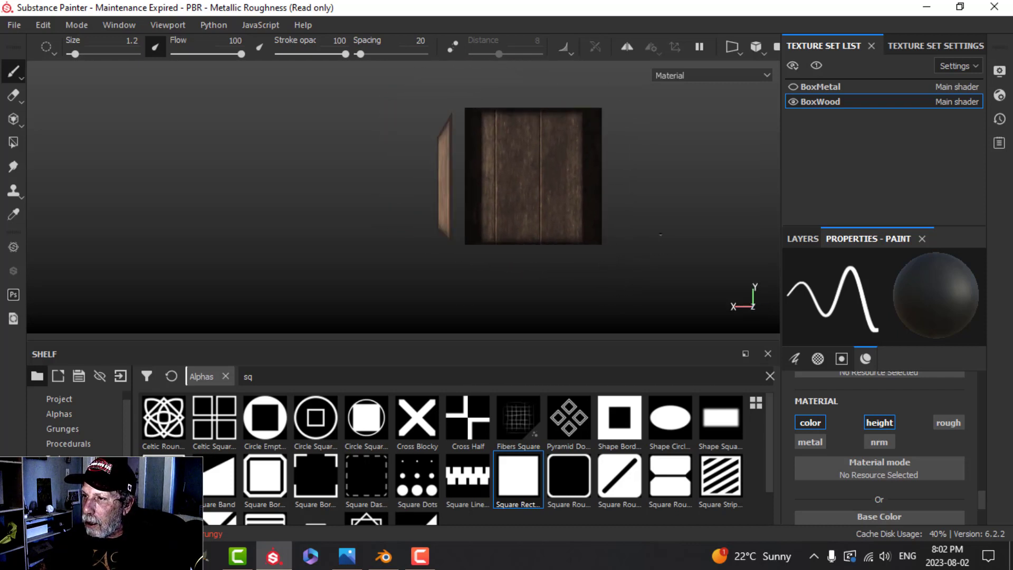
Step: Switch the viewport to orthographic, frame the back side, and paint a third straight vertical groove near its edge
click(754, 52)
click(776, 85)
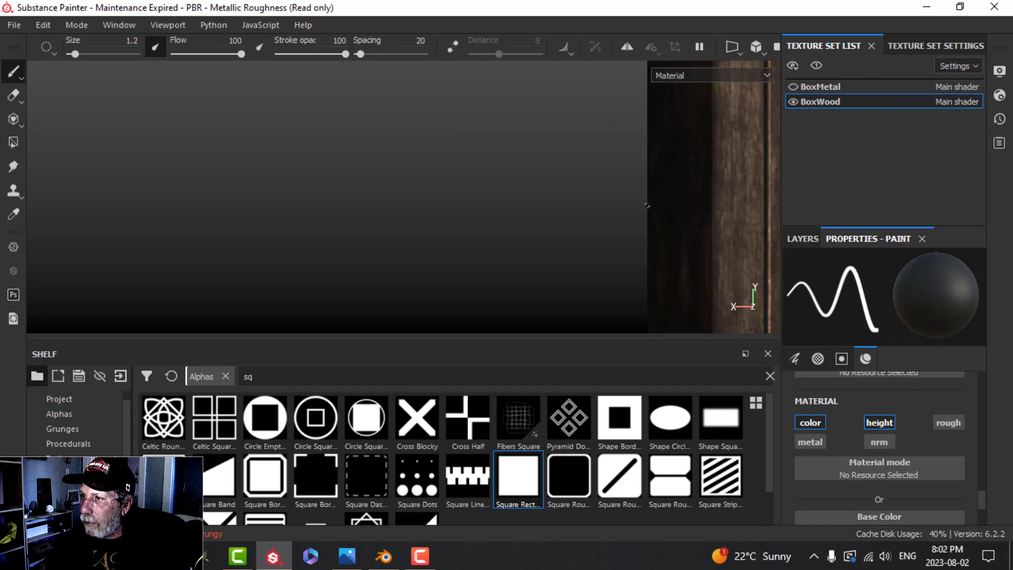
key(f)
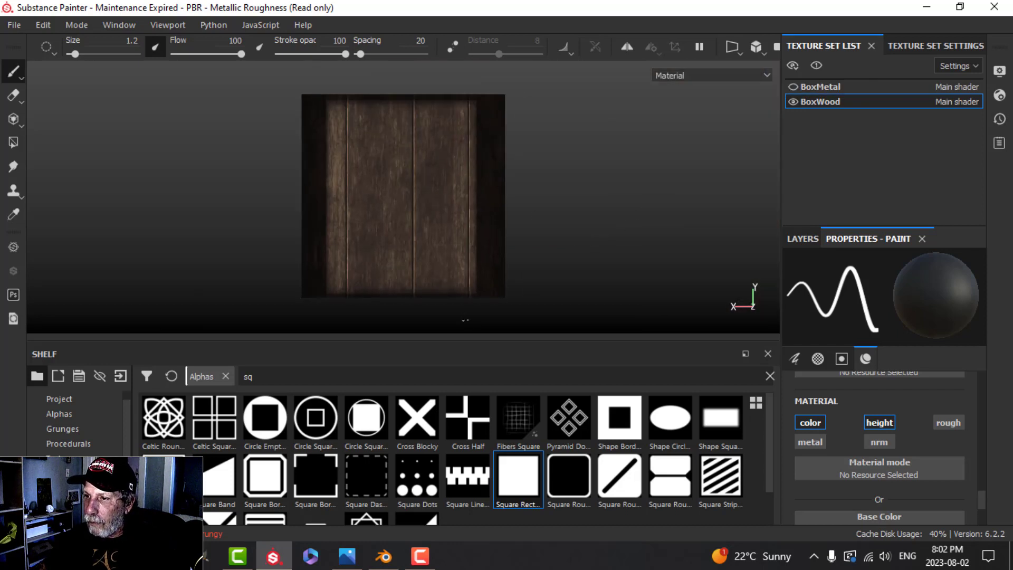
Step: Erase the stray slanted line on the box's bottom face and paint a third straight groove beside its outer plank
alt+drag(425, 307, 471, 220)
key(2)
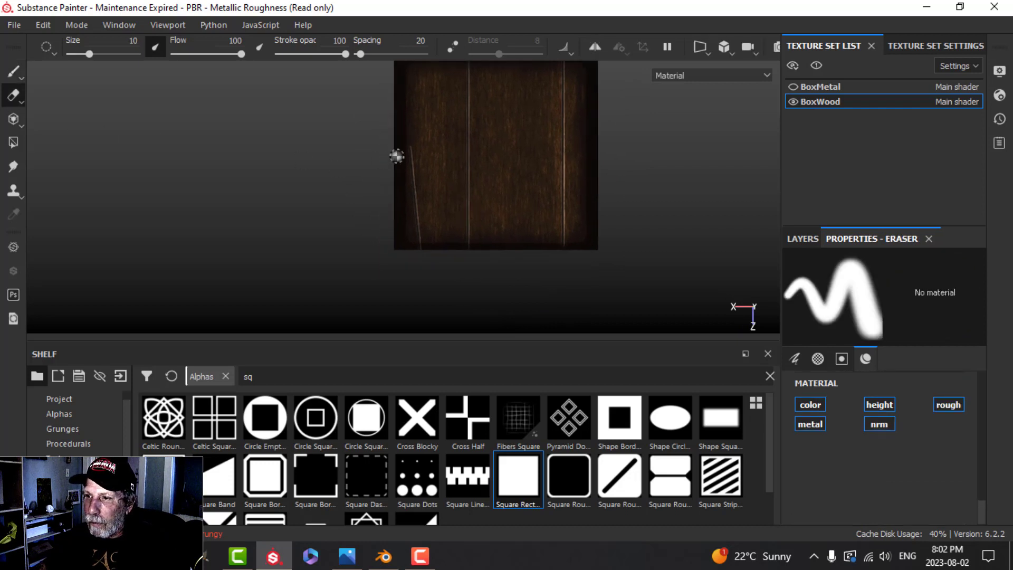
click(19, 73)
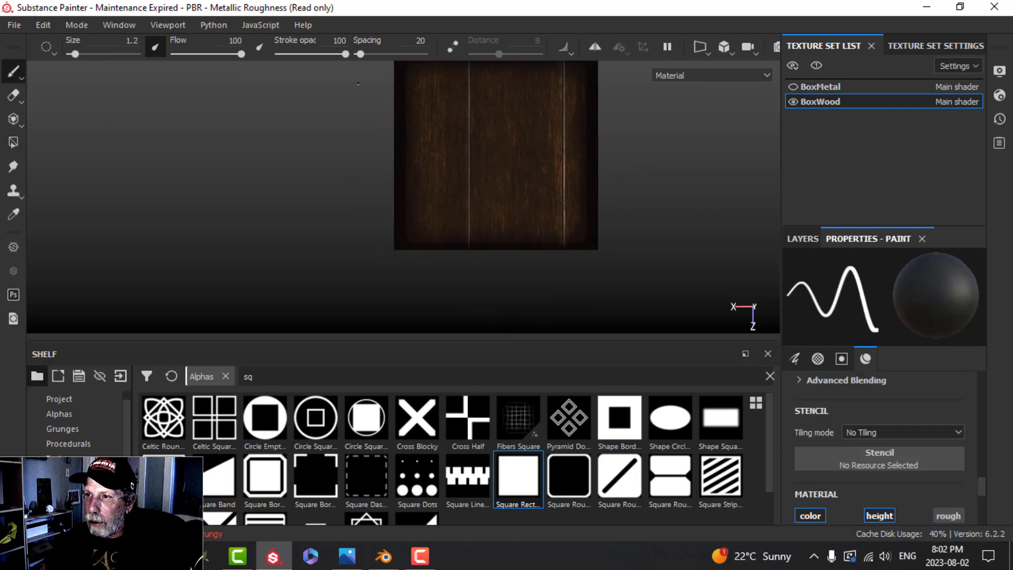
alt+middle_drag(487, 174, 471, 182)
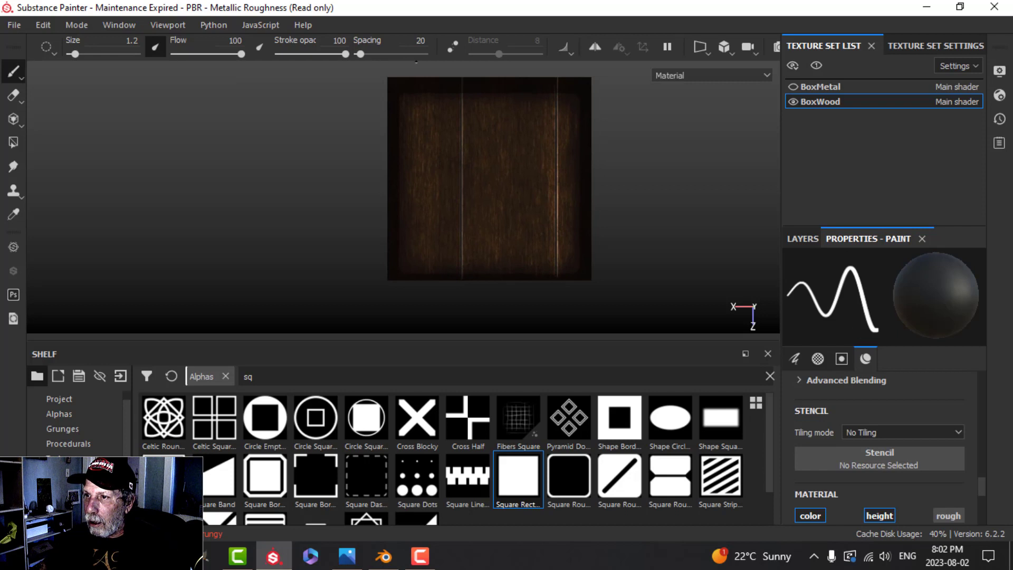
shift+click(414, 328)
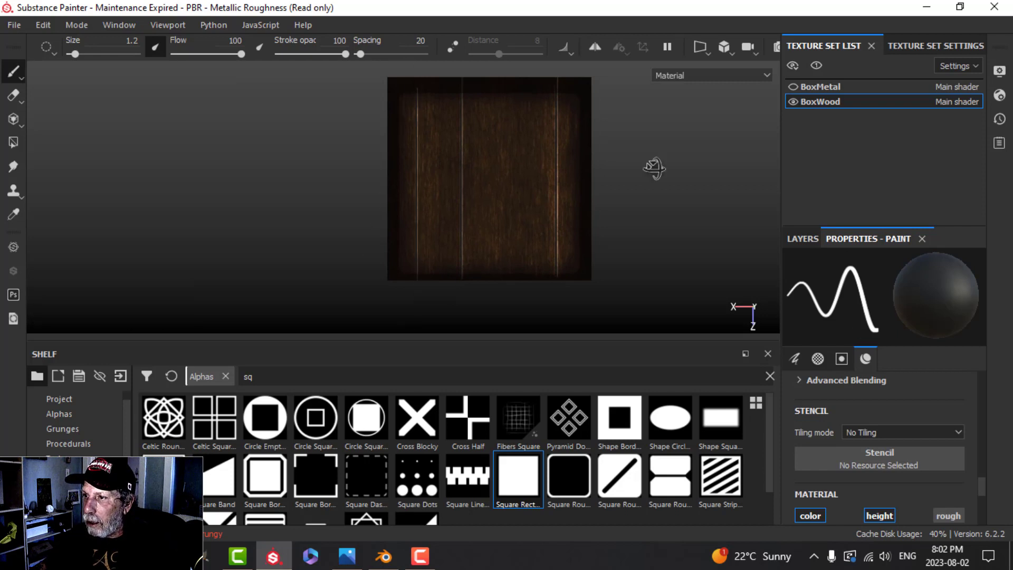
Step: Erase the stray slanted line on the front side's outer edge and paint a straight groove along the opposite plank edge
alt+drag(654, 168, 542, 236)
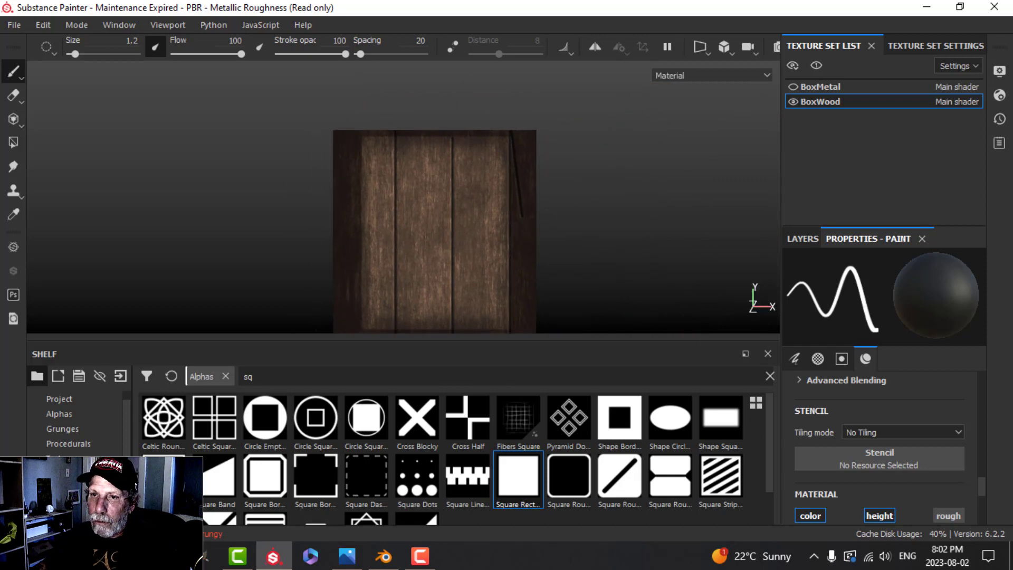
click(15, 96)
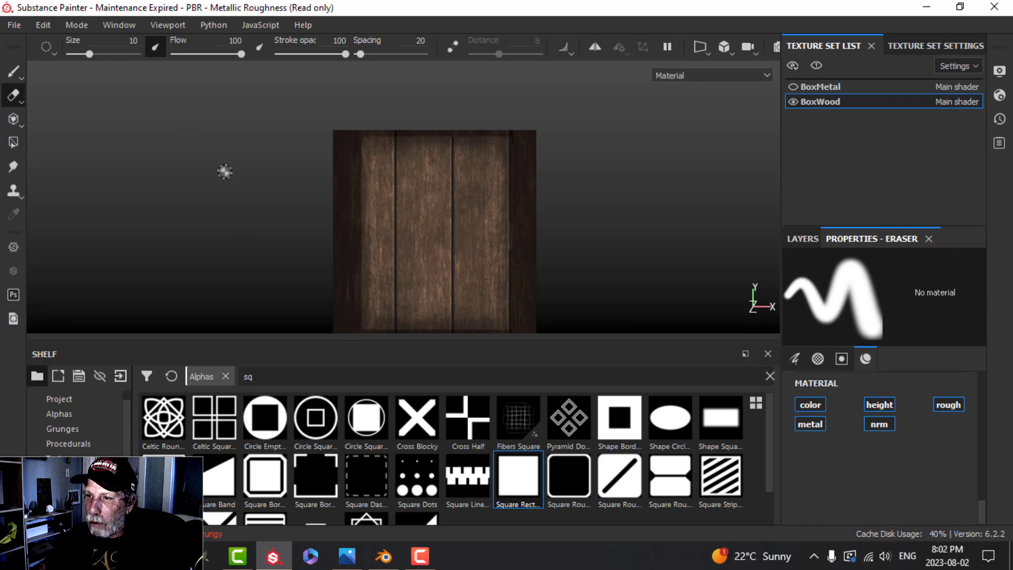
click(13, 71)
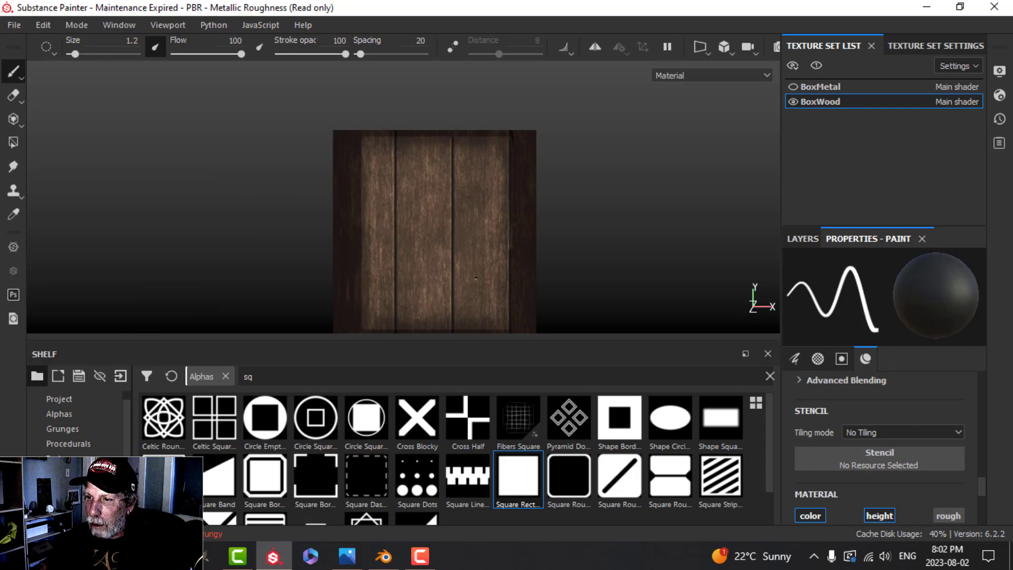
middle_drag(605, 278, 637, 214)
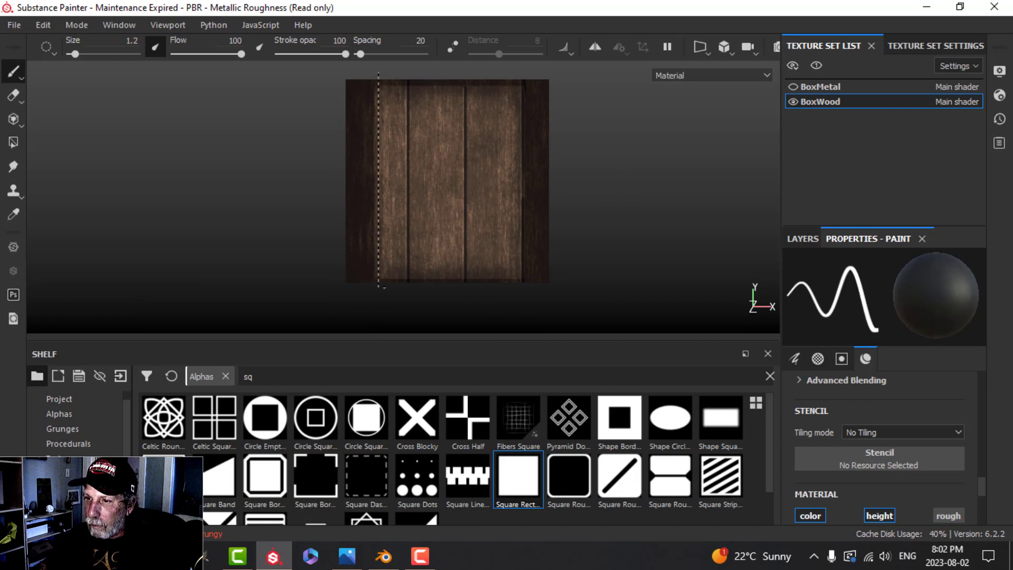
Step: Return the viewport to perspective, show BoxMetal again, and check the grooves around the whole crate
alt+drag(202, 211, 537, 267)
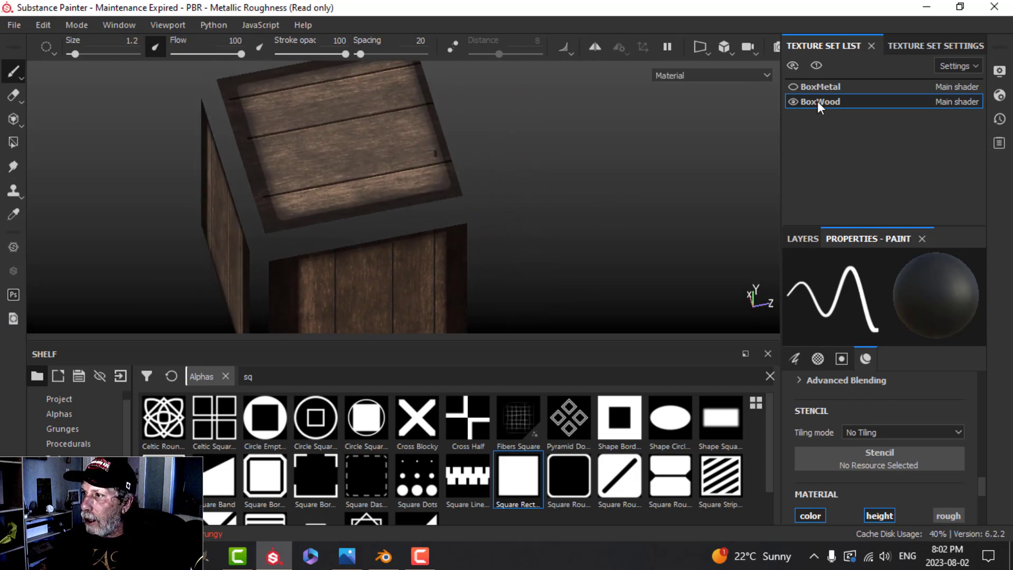
click(726, 50)
click(802, 86)
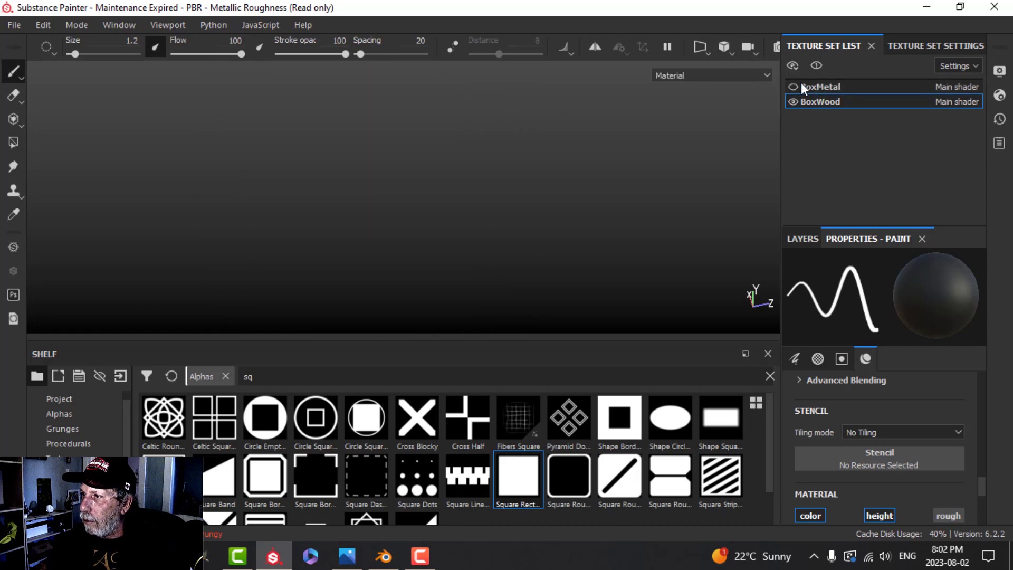
click(793, 86)
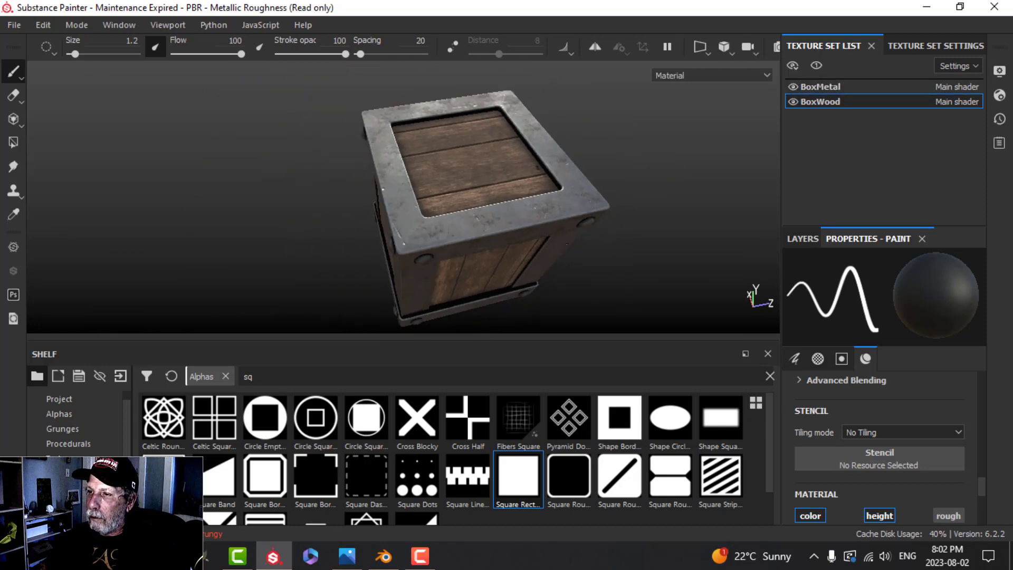
alt+drag(599, 271, 528, 221)
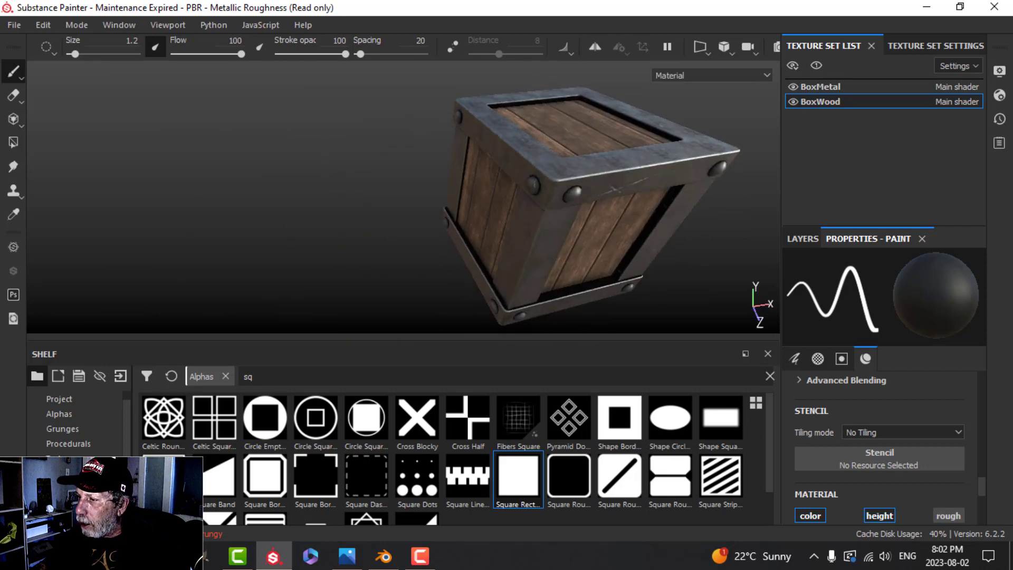
Step: Rename BoxWood's paint layer to Lines and restrict the brush to the color channel by turning off height
click(794, 235)
text(Lines)
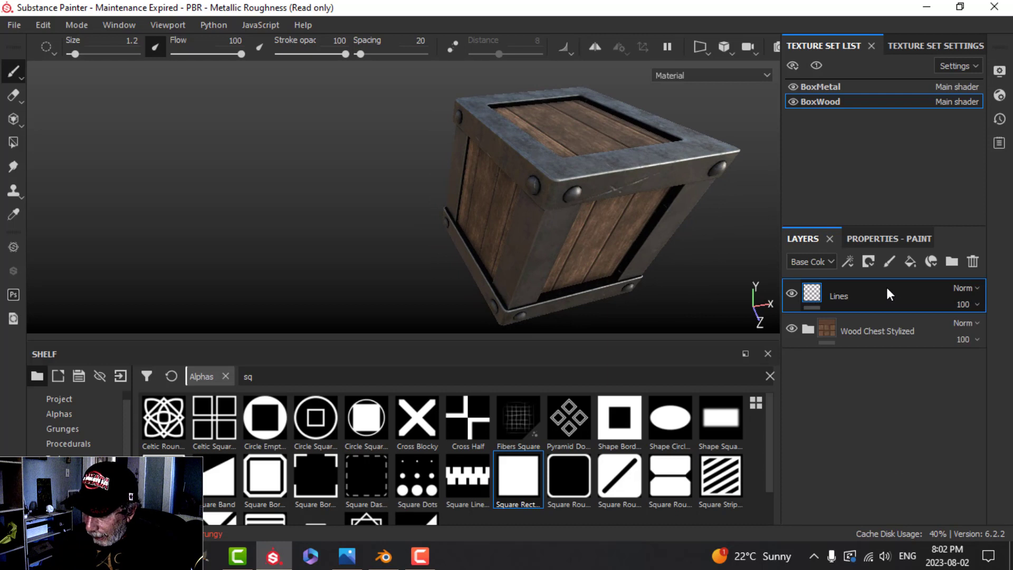
key(Return)
click(886, 239)
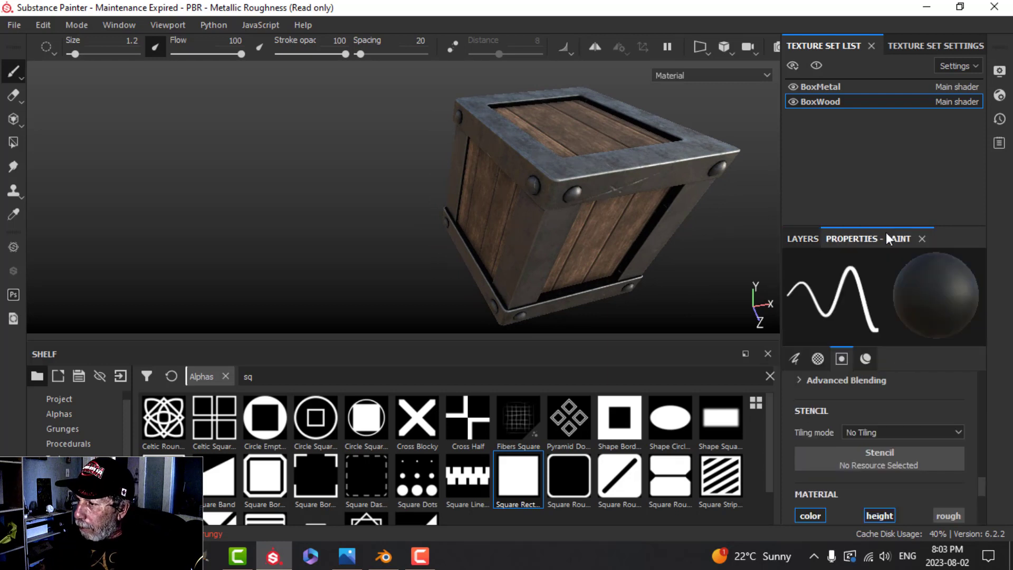
scroll(859, 410, down, 5)
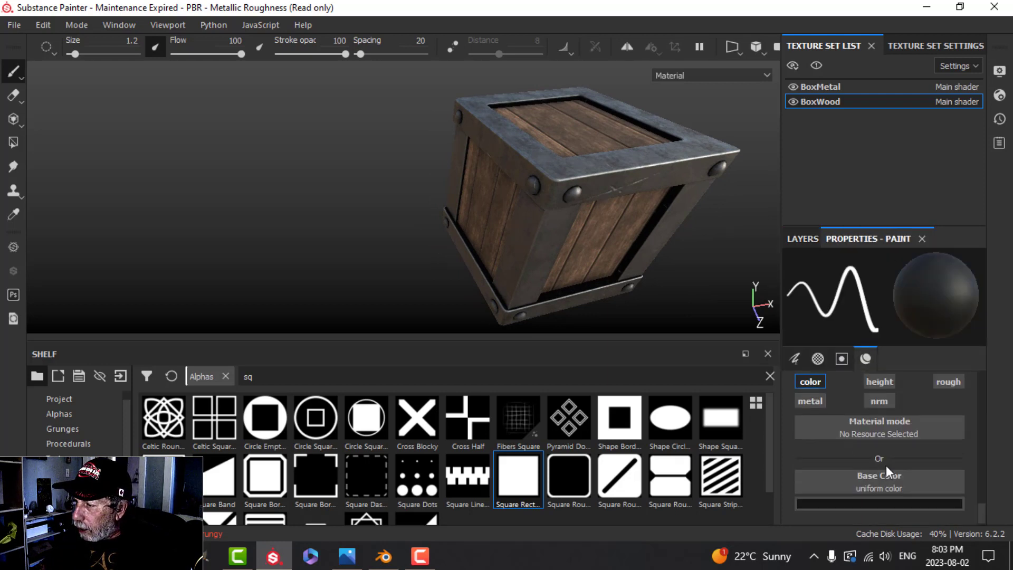
Step: Hide BoxMetal and turn the view to face the wooden box's front side
alt+shift+drag(653, 244, 636, 205)
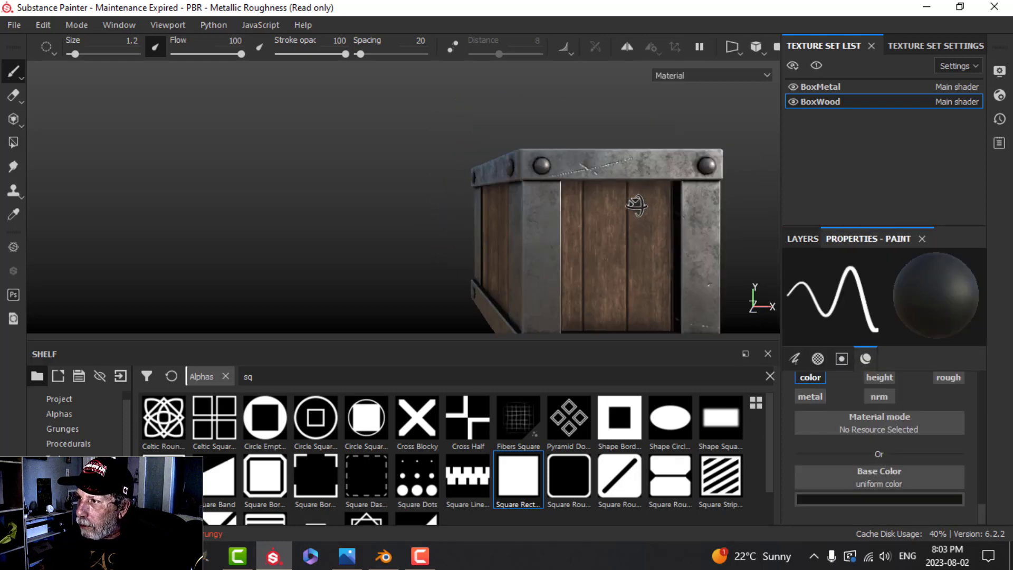
click(793, 87)
alt+drag(653, 168, 633, 172)
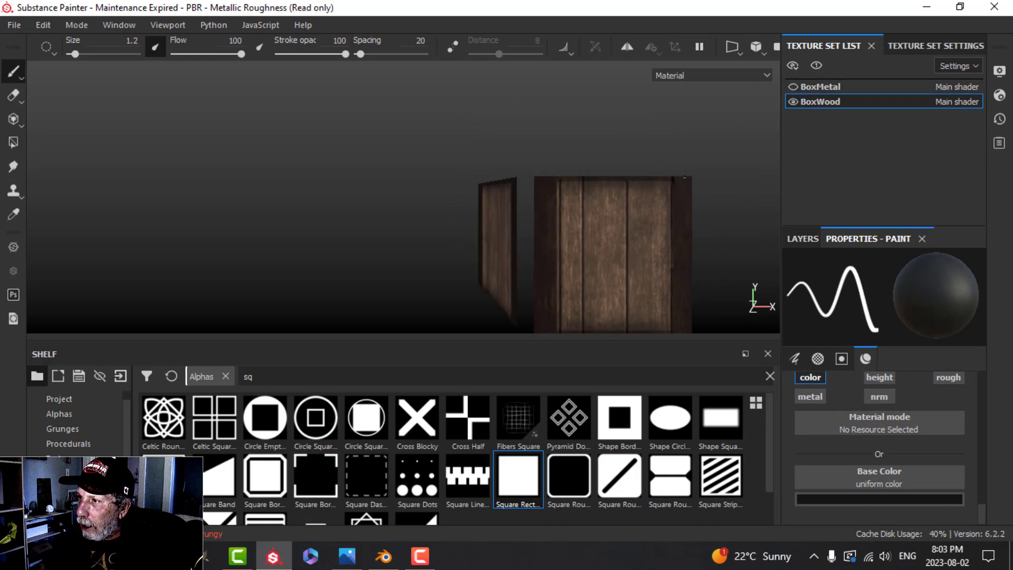
alt+middle_drag(775, 93, 686, 57)
click(730, 47)
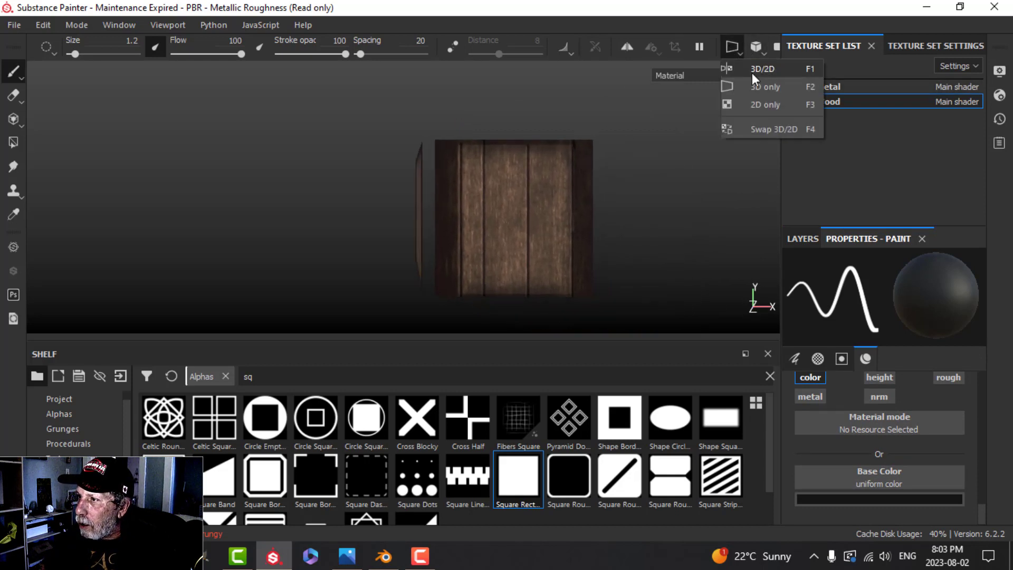
click(755, 68)
scroll(609, 195, down, 2)
alt+middle_drag(536, 199, 545, 207)
click(742, 46)
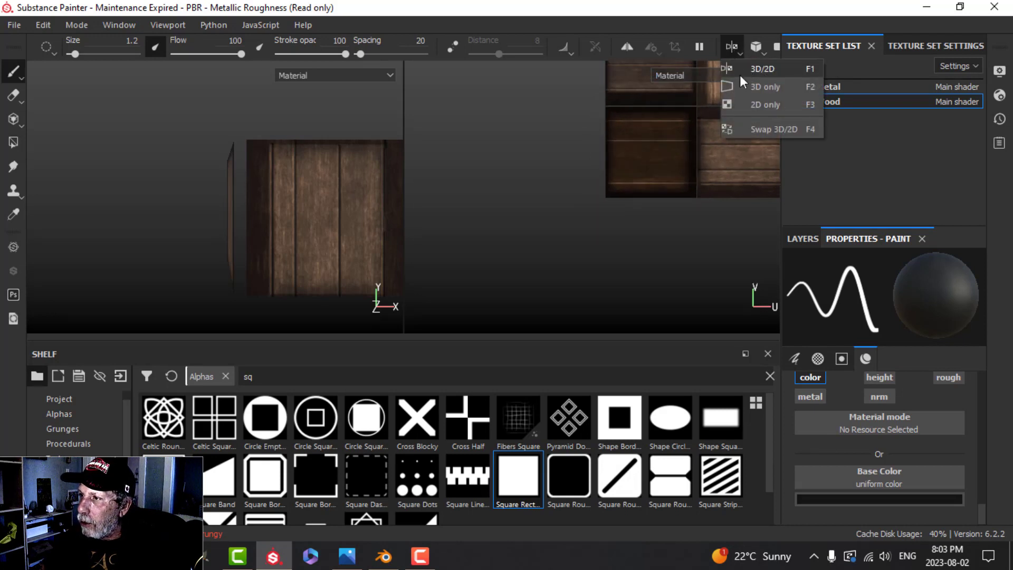
click(745, 87)
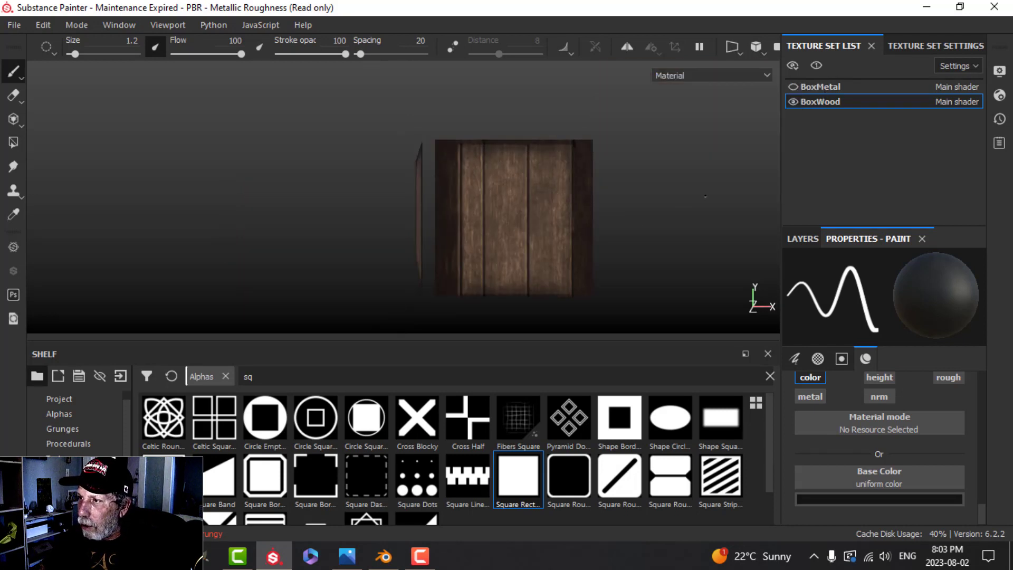
Step: Switch the viewport to orthographic and view the wooden front side straight on
click(753, 51)
click(773, 84)
mouse_move(607, 187)
alt+mouse_down()
mouse_move(583, 199)
mouse_move(607, 187)
alt+mouse_up()
scroll(557, 212, up, 5)
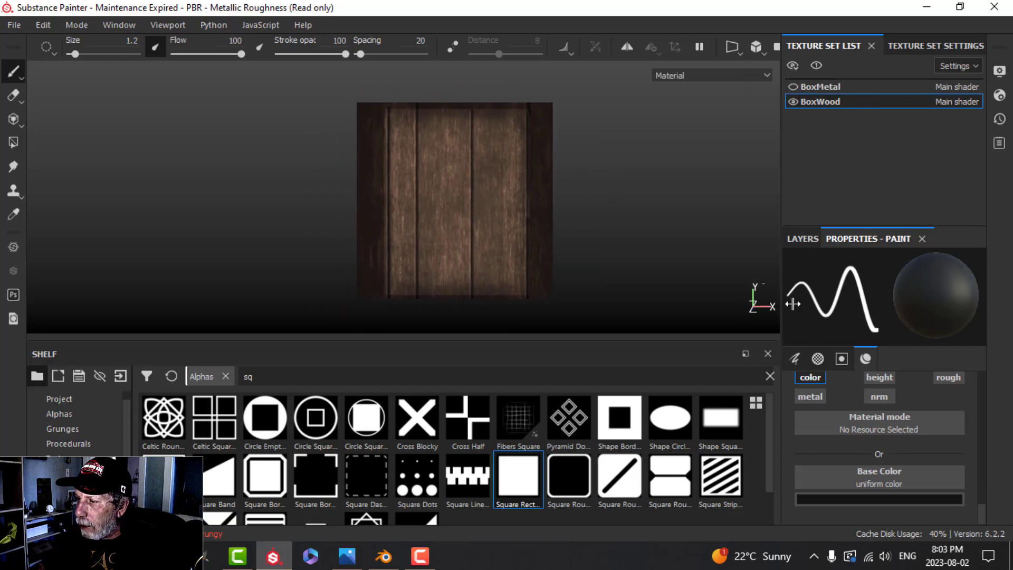
Step: Sample the wood for the brush's base color and adjust it to dark brown, R 0.076, G 0.040, B 0.015
scroll(840, 421, up, 2)
scroll(840, 416, up, 1)
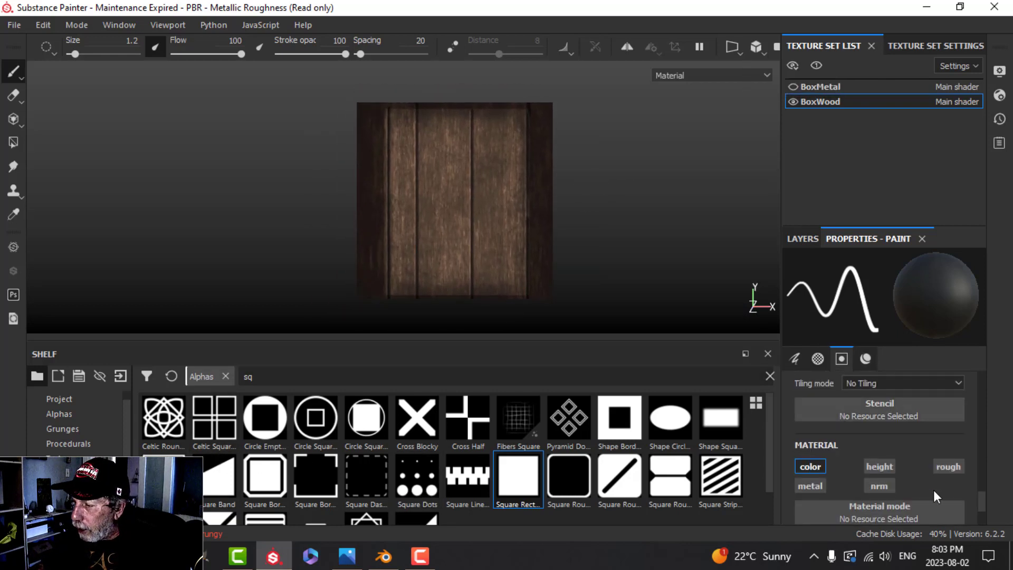
scroll(933, 489, down, 2)
click(891, 488)
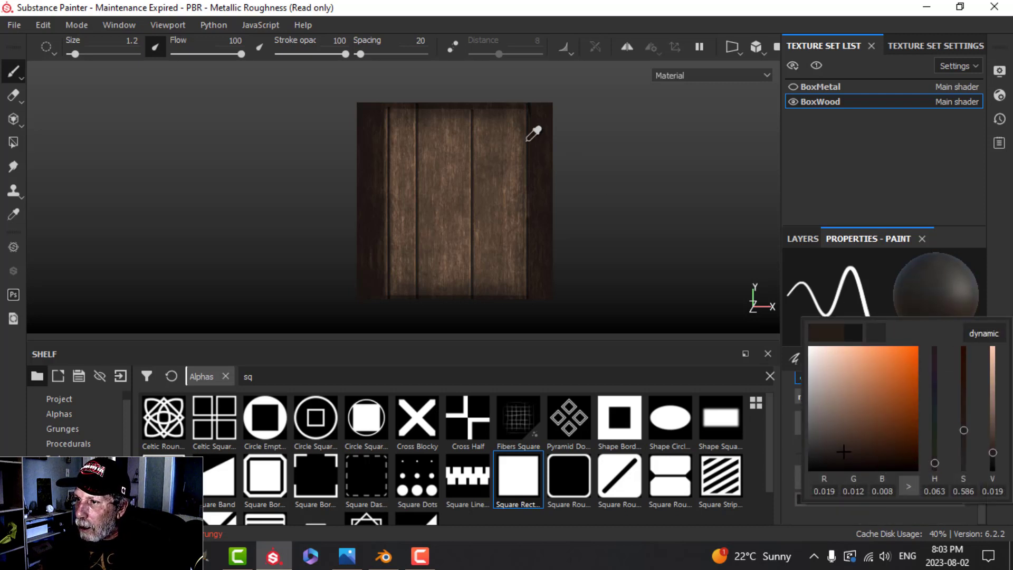
click(490, 165)
click(874, 423)
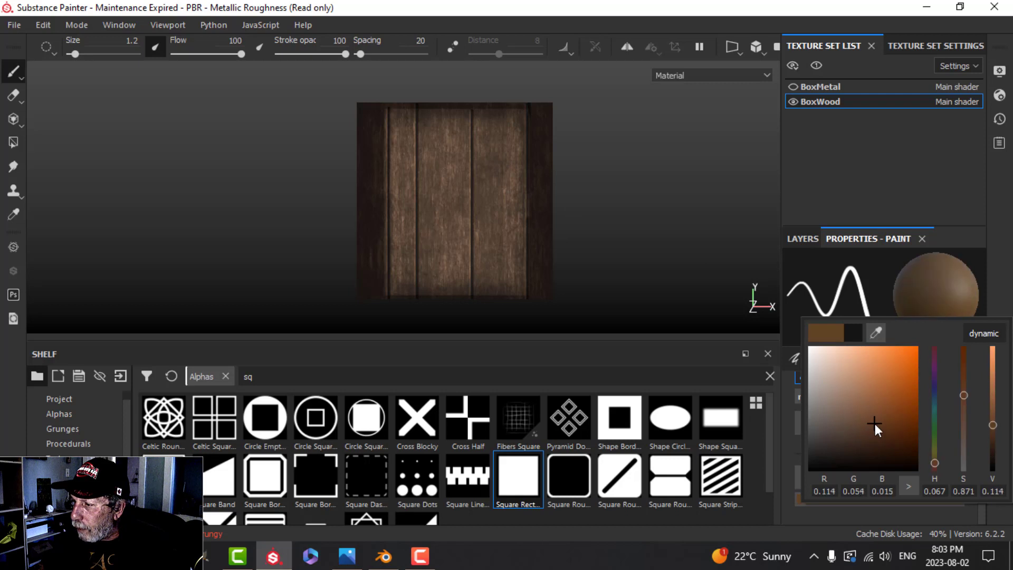
drag(857, 421, 864, 431)
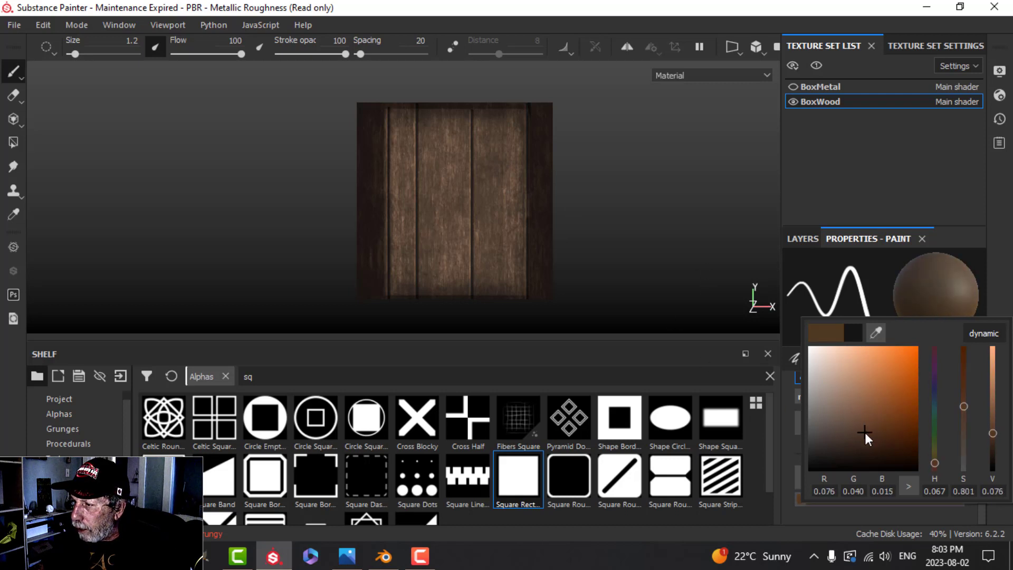
Step: Enlarge the brush to 36.41 and paint the front side's plank on the +X side brown with straight vertical strokes
mouse_move(368, 125)
ctrl+right_down()
mouse_move(417, 127)
mouse_move(510, 102)
ctrl+right_up()
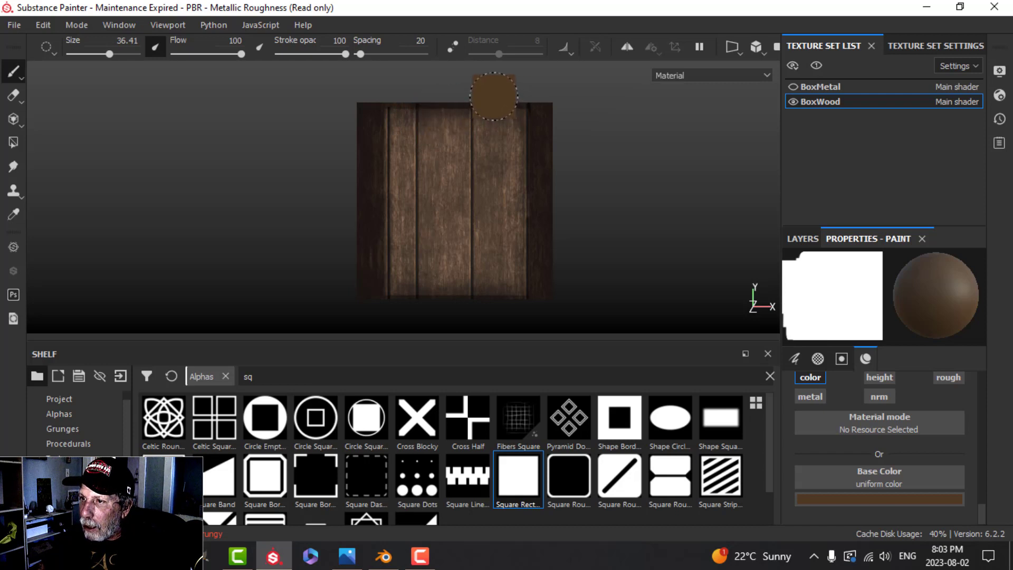
drag(491, 98, 482, 317)
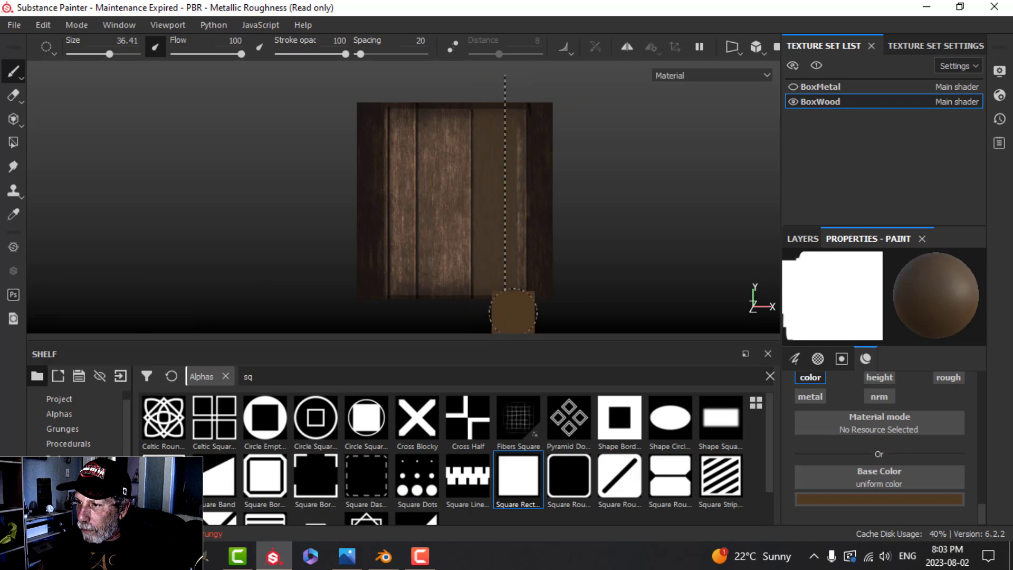
scroll(626, 254, down, 3)
alt+middle_drag(631, 260, 593, 235)
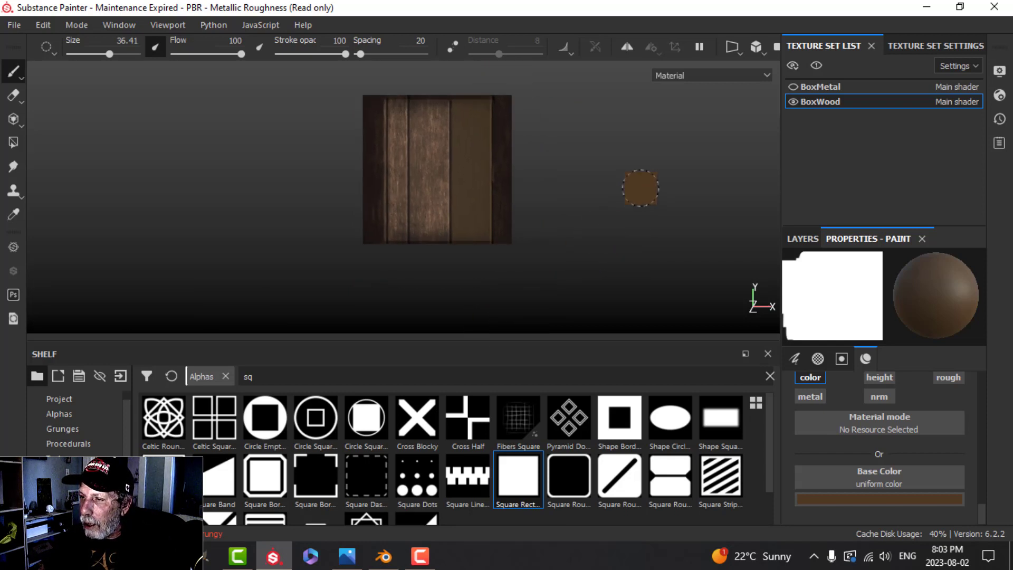
Step: Reduce the brush size to 24.55 and paint the narrow plank at the -Z end of the +X side brown
alt+drag(642, 191, 565, 170)
alt+middle_drag(626, 168, 525, 201)
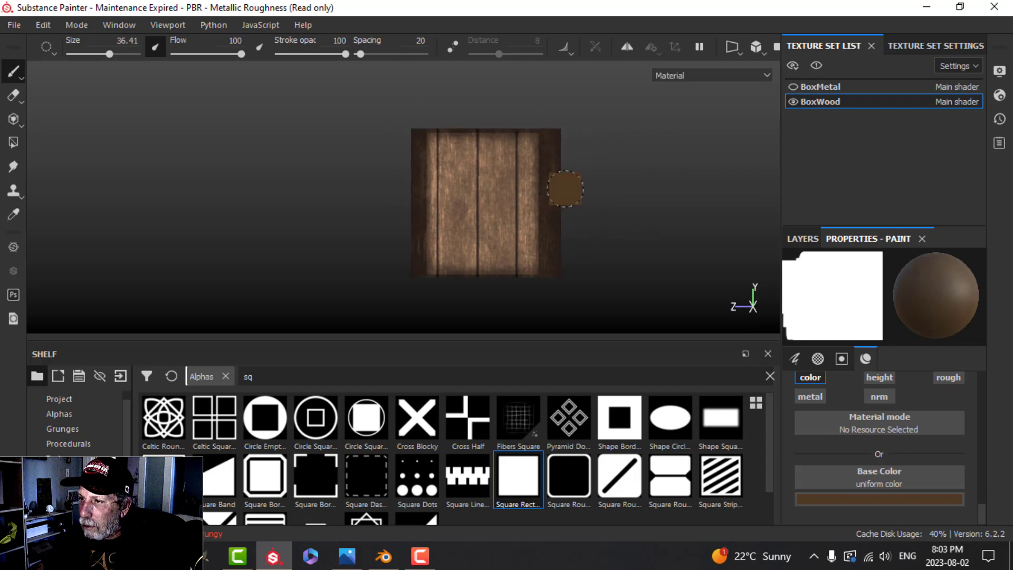
scroll(566, 188, up, 4)
alt+middle_drag(583, 184, 590, 222)
scroll(589, 222, down, 1)
ctrl+right_drag(650, 201, 643, 202)
alt+middle_drag(648, 233, 642, 190)
shift+click(526, 311)
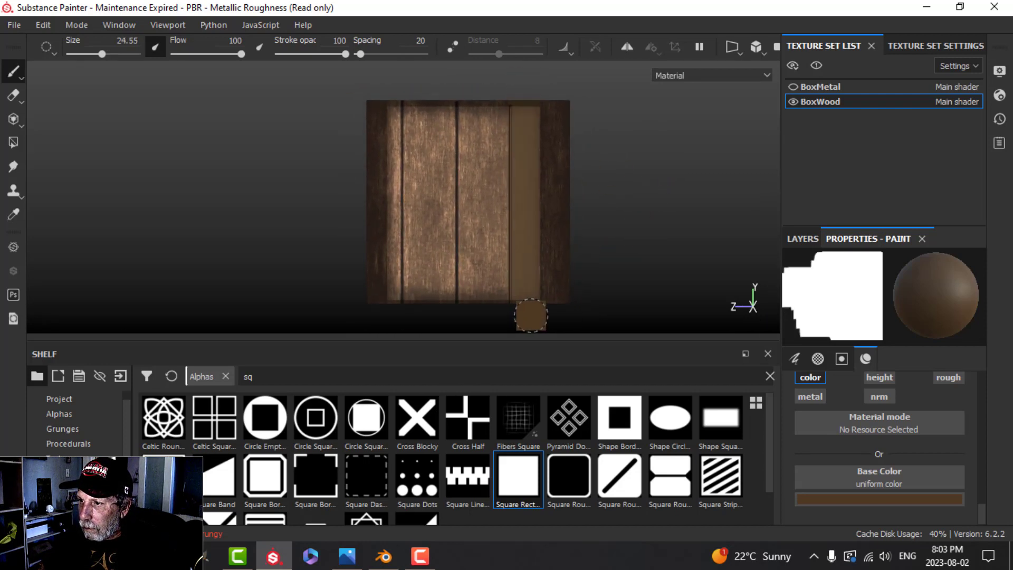
Step: Paint the back side's wide plank nearer +X brown with overlapping straight vertical strokes
mouse_move(679, 215)
alt+mouse_down()
mouse_move(666, 244)
mouse_move(525, 248)
alt+mouse_up()
alt+drag(647, 204, 537, 180)
mouse_move(712, 164)
alt+middle_down()
mouse_move(595, 208)
mouse_move(608, 230)
alt+middle_up()
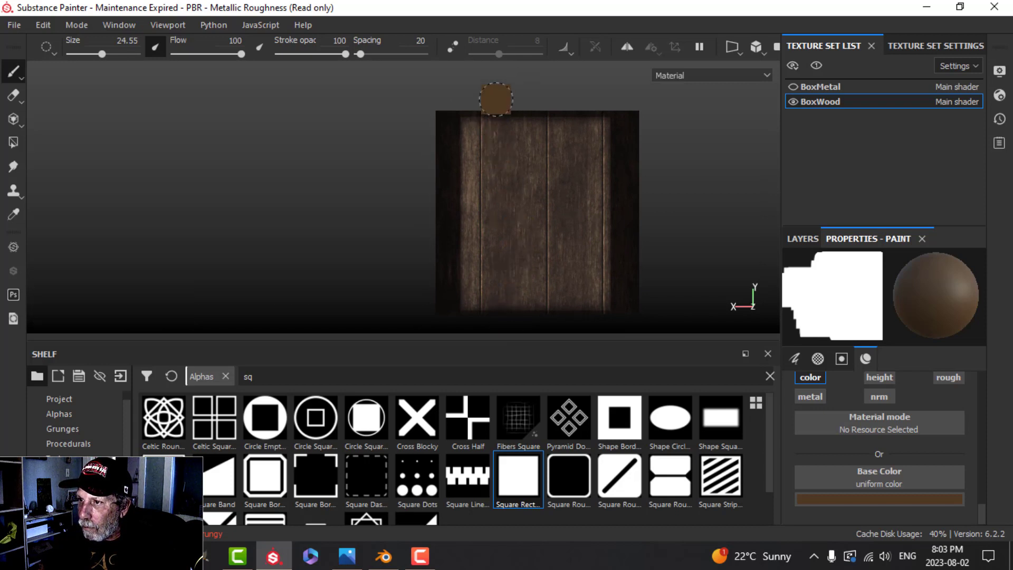
drag(496, 92, 491, 316)
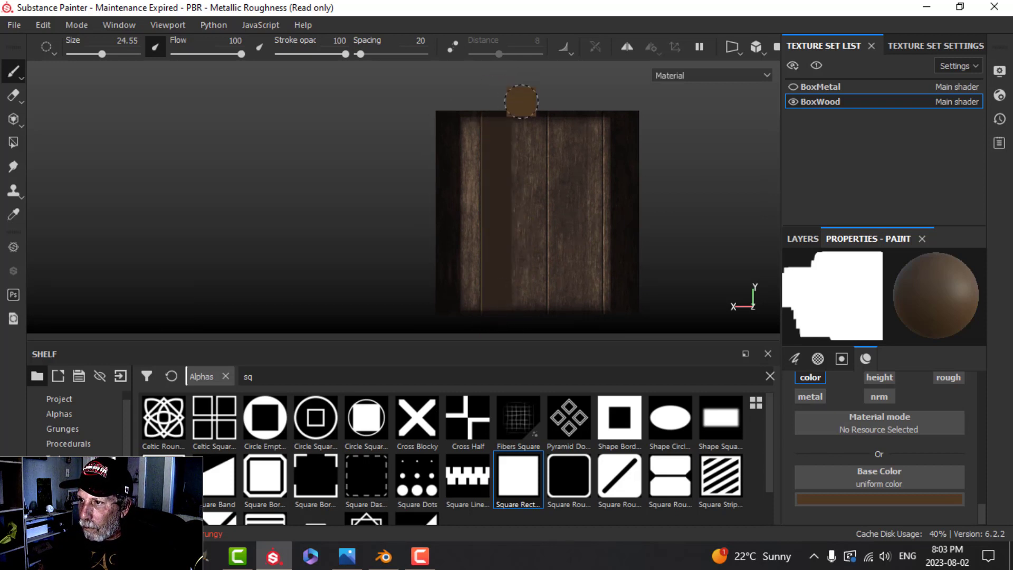
ctrl+shift+click(520, 320)
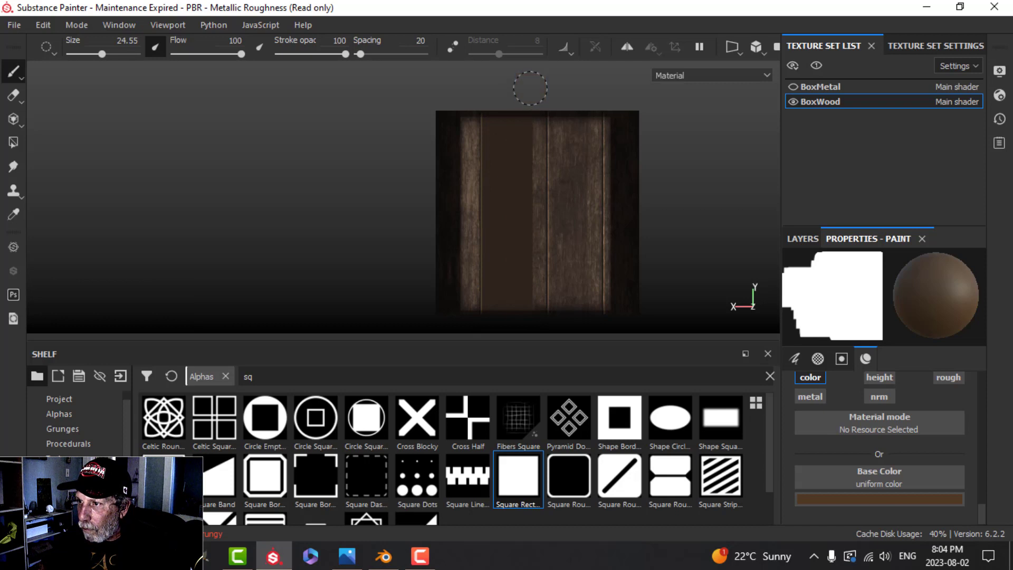
ctrl+shift+click(523, 321)
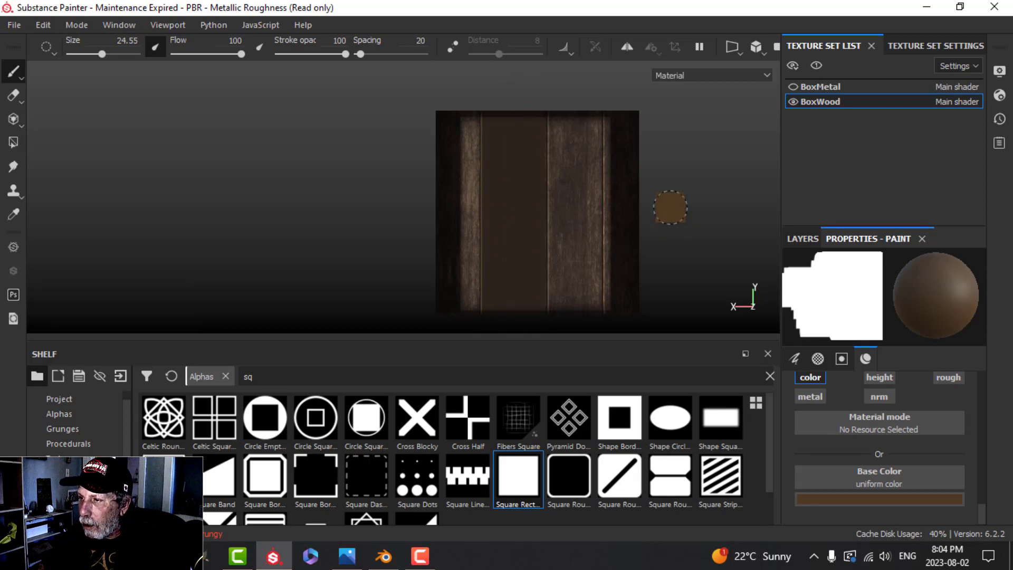
Step: Paint the -X side's plank second from its +Z end and the top's plank along the -X edge brown
mouse_move(669, 208)
alt+mouse_down()
mouse_move(515, 141)
mouse_move(562, 214)
mouse_move(527, 213)
mouse_move(609, 215)
mouse_move(584, 236)
mouse_move(609, 242)
alt+mouse_up()
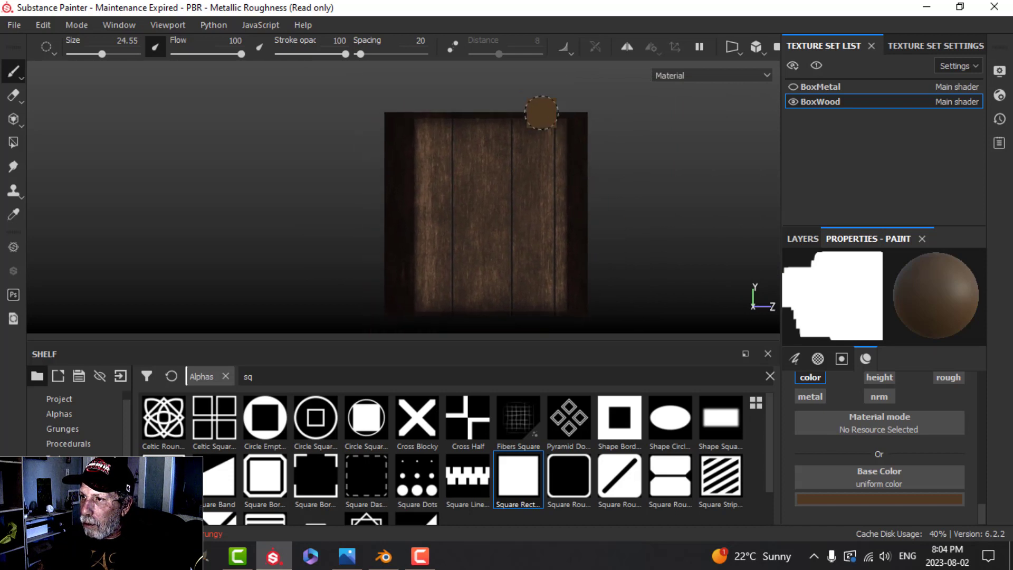
alt+middle_drag(629, 189, 619, 185)
click(517, 88)
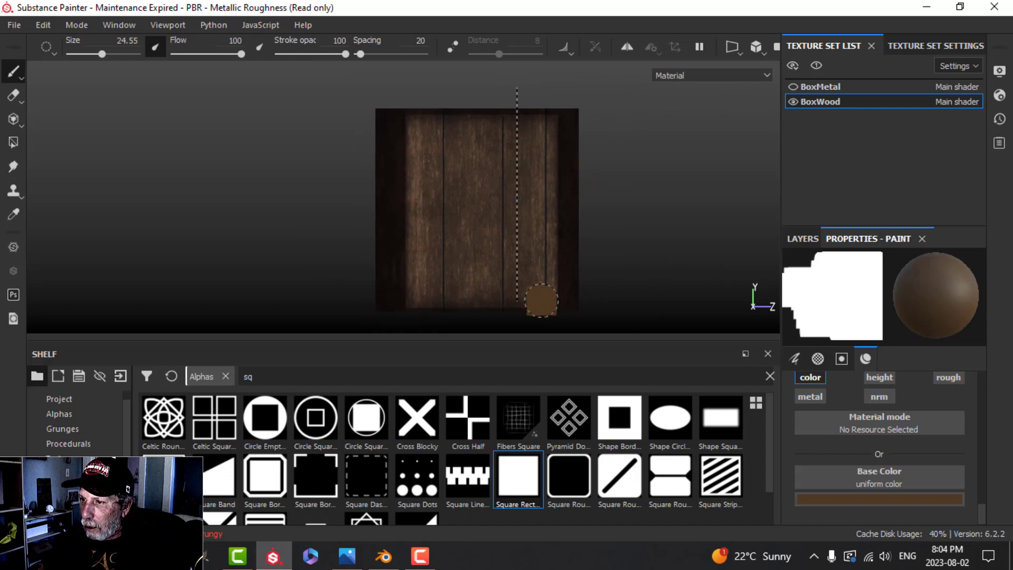
ctrl+shift+click(531, 323)
click(528, 92)
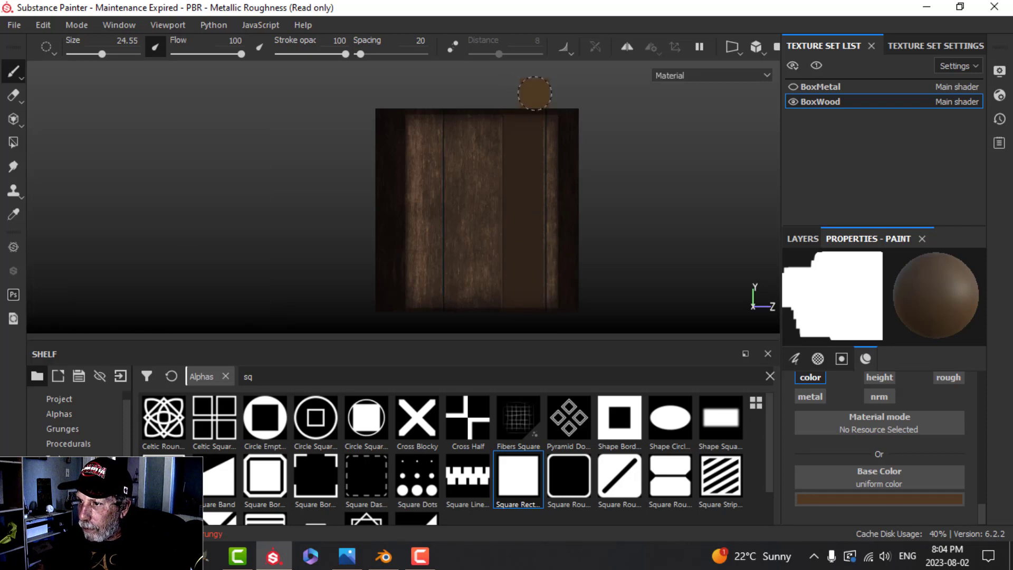
mouse_move(480, 196)
alt+mouse_down()
mouse_move(564, 258)
mouse_move(498, 181)
mouse_move(563, 278)
mouse_move(475, 270)
mouse_move(534, 274)
mouse_move(633, 198)
alt+mouse_up()
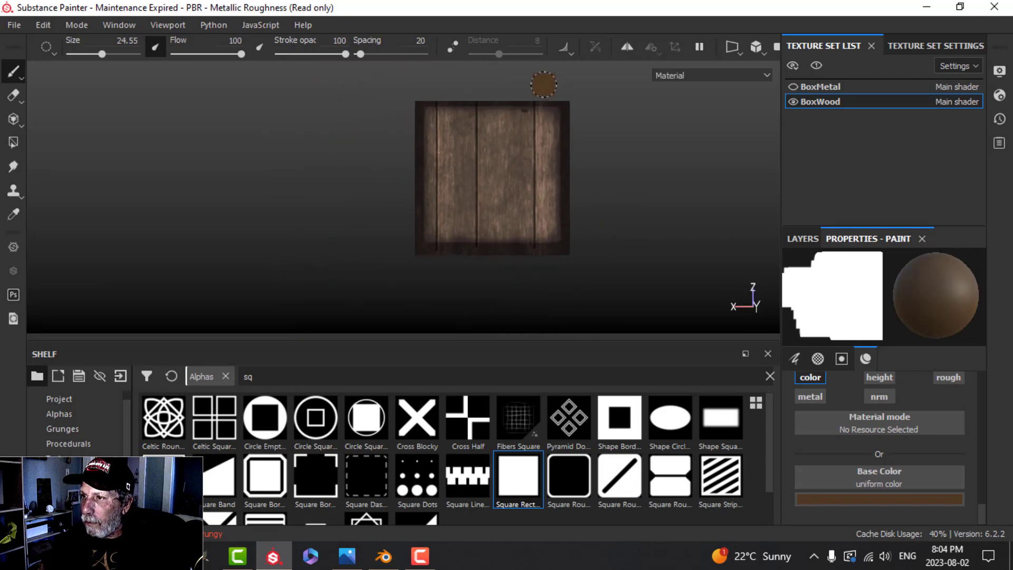
shift+click(549, 236)
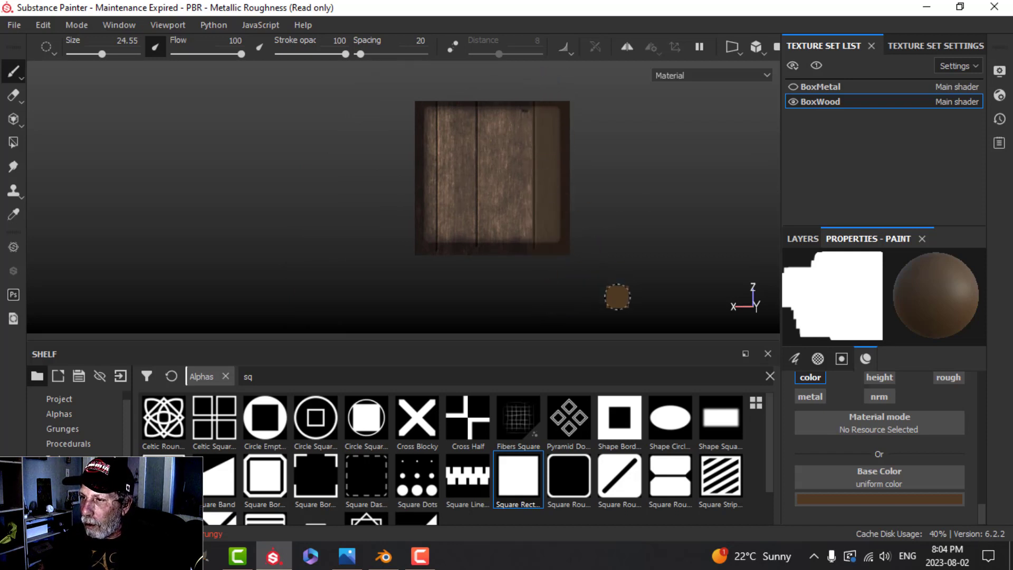
Step: Change the brush's base color to R 0.099, G 0.041, B 0.003 and paint the back side's wide plank nearer -X
alt+drag(615, 295, 546, 212)
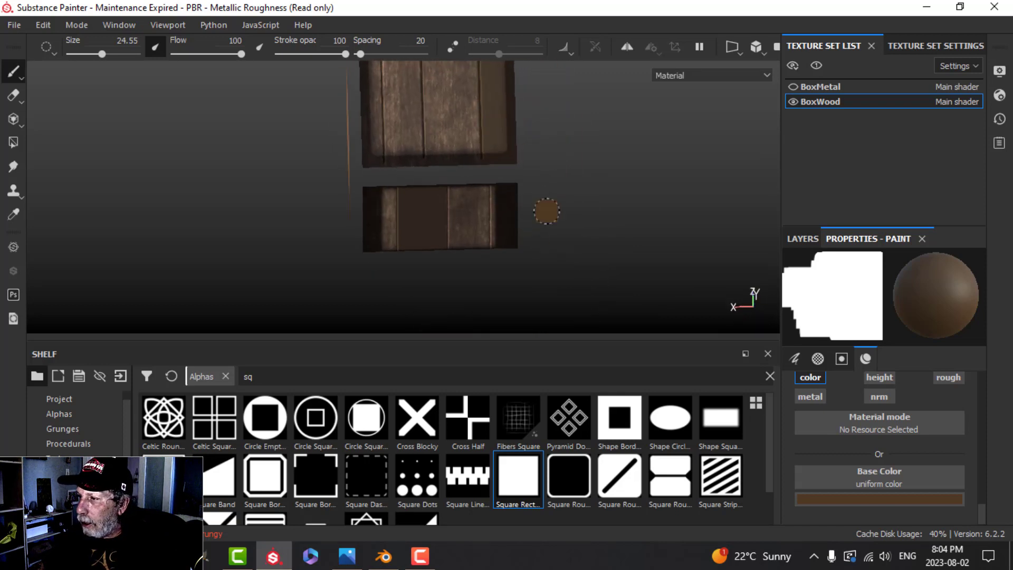
click(886, 499)
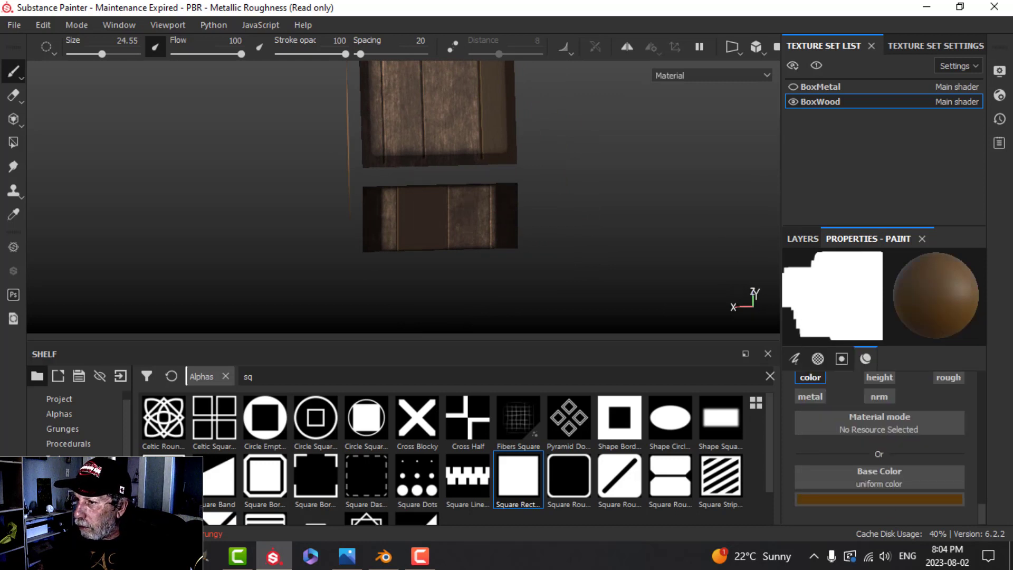
alt+drag(533, 244, 578, 190)
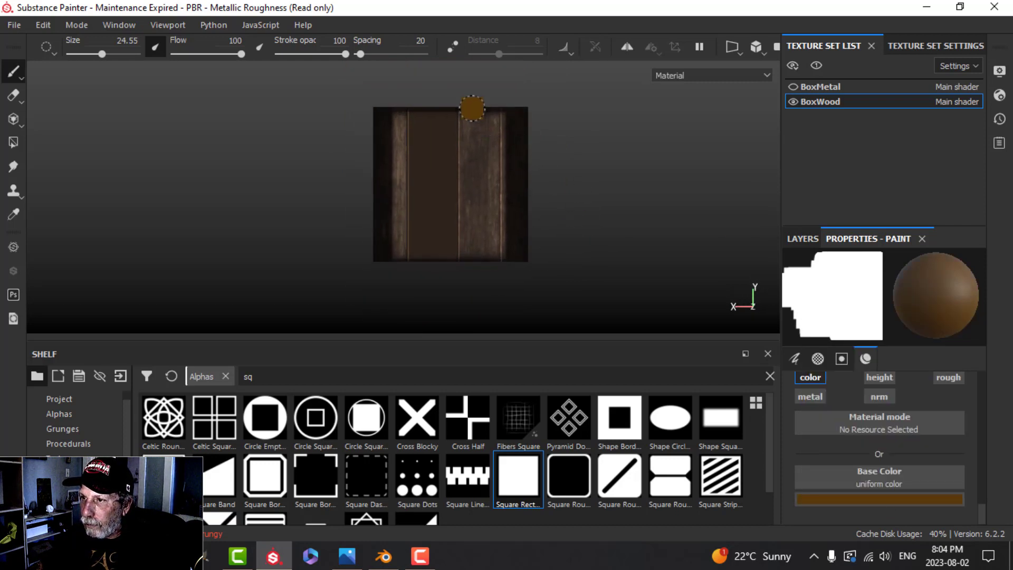
click(470, 103)
ctrl+shift+click(490, 302)
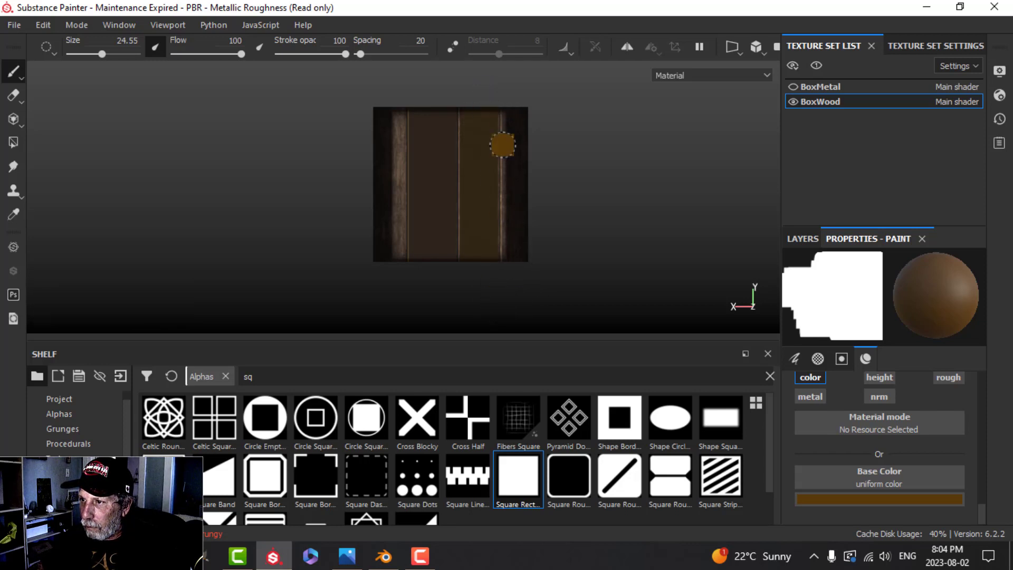
Step: Paint the plank at the -Z end of the -X side orange-brown with straight vertical strokes
alt+drag(639, 236, 608, 181)
click(561, 116)
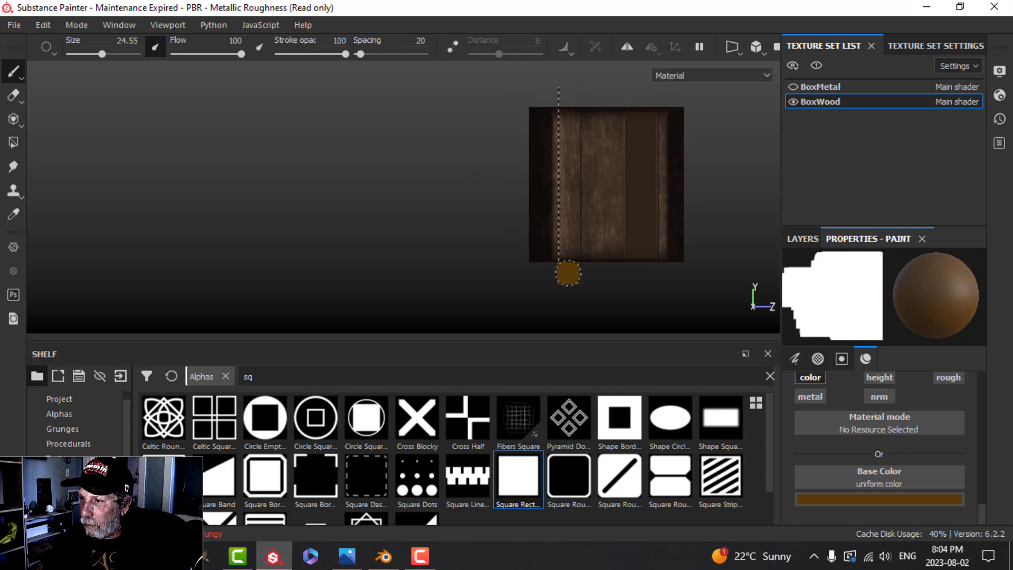
ctrl+shift+click(565, 271)
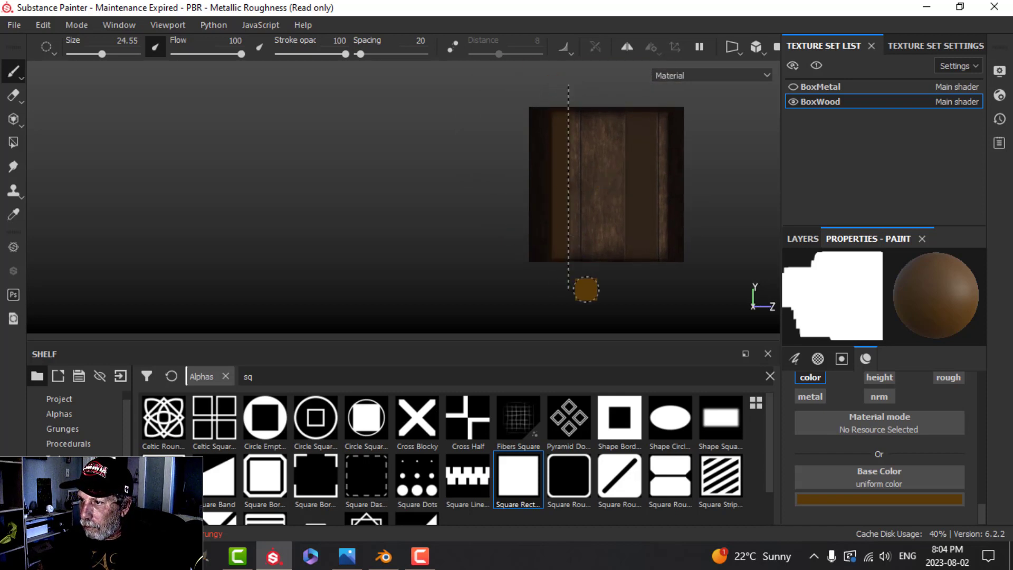
Step: Reduce the brush size to 17.6 and paint the front side's narrow plank at its -X end orange-brown
alt+drag(708, 219, 562, 216)
key(bracketleft)
key(bracketleft)
key(bracketleft)
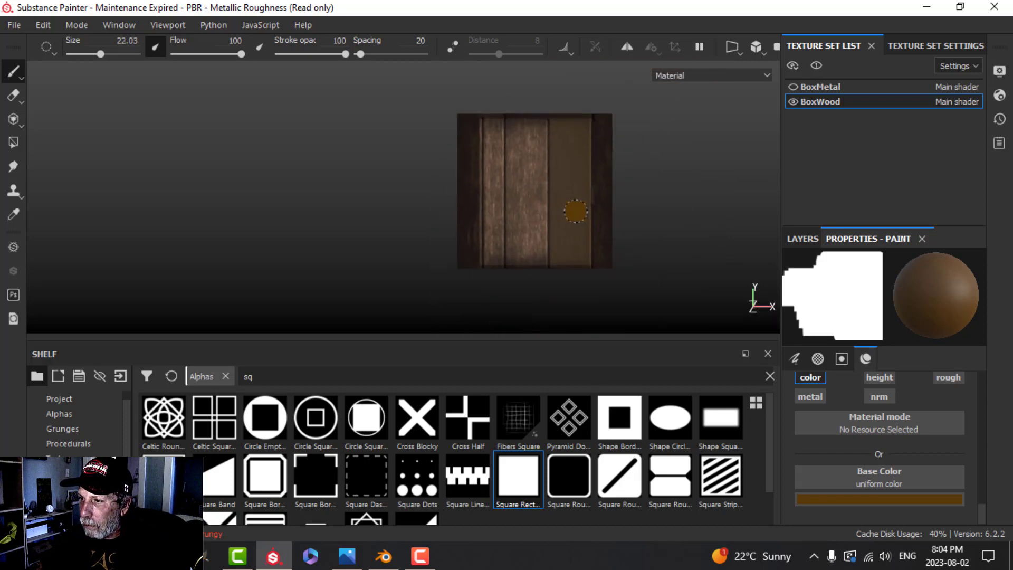
click(493, 99)
shift+click(496, 297)
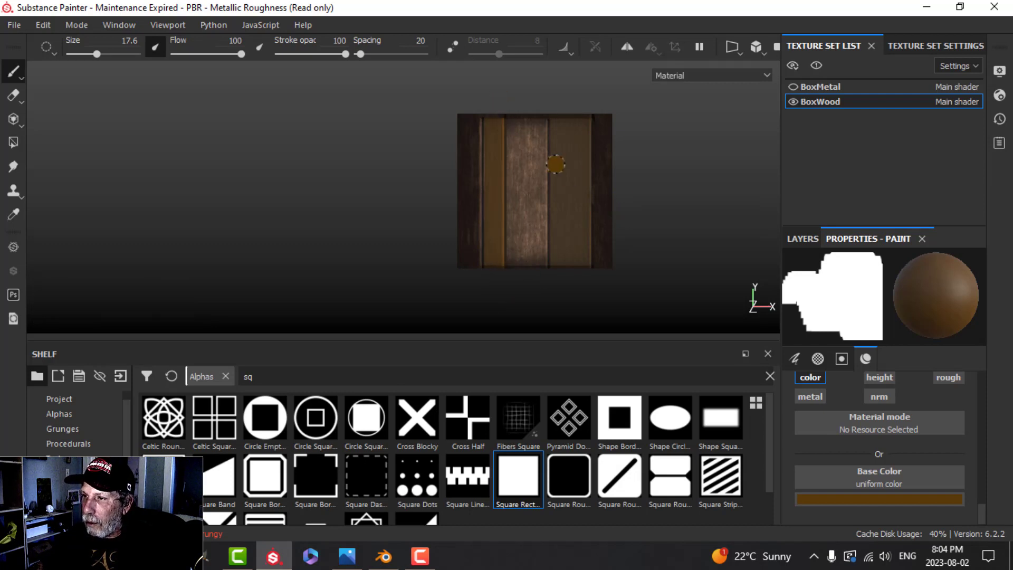
Step: Paint the top's plank second from the +X edge orange-brown with overlapping straight strokes
alt+drag(555, 164, 531, 285)
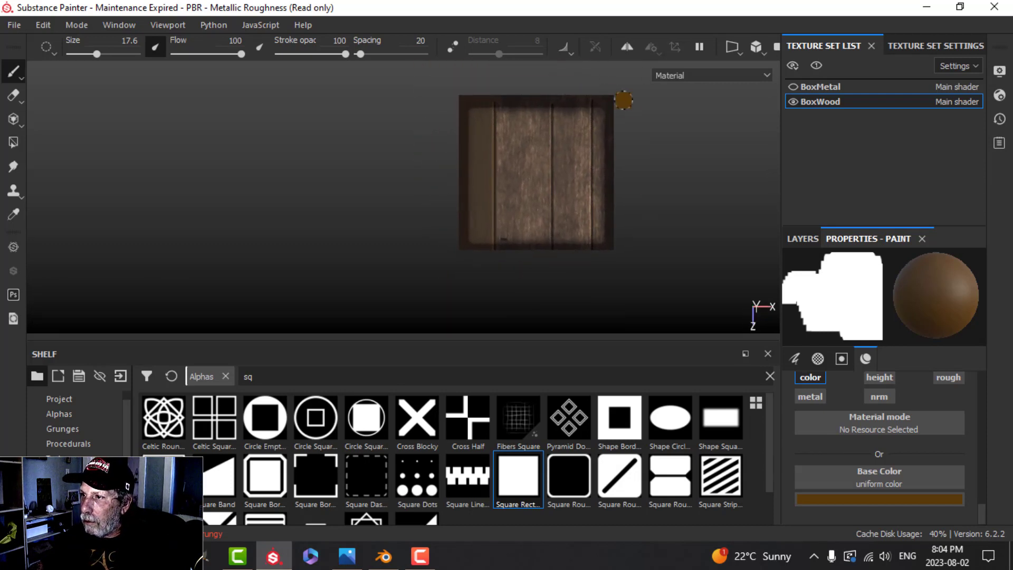
click(559, 83)
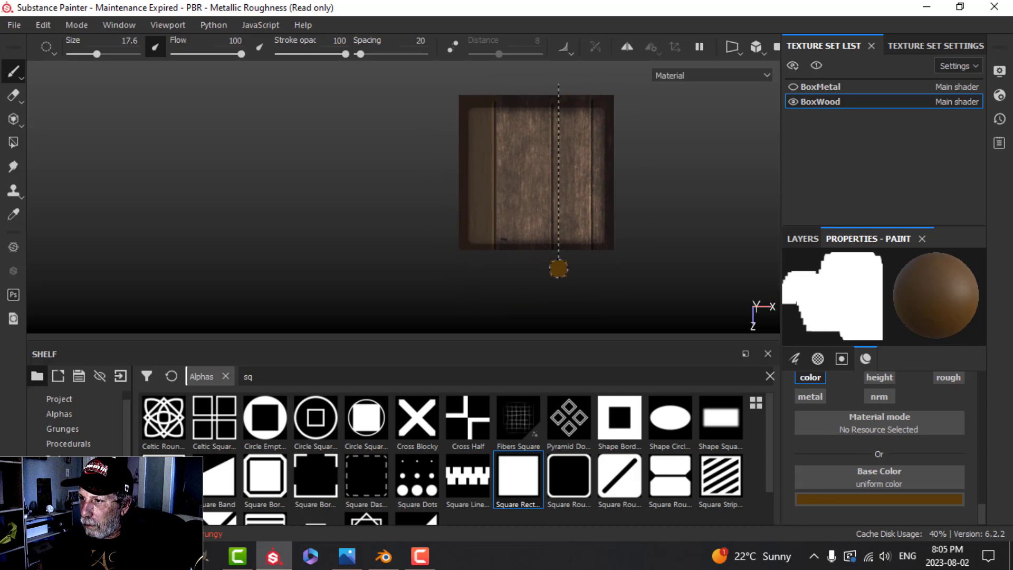
shift+click(559, 266)
click(575, 83)
shift+click(574, 294)
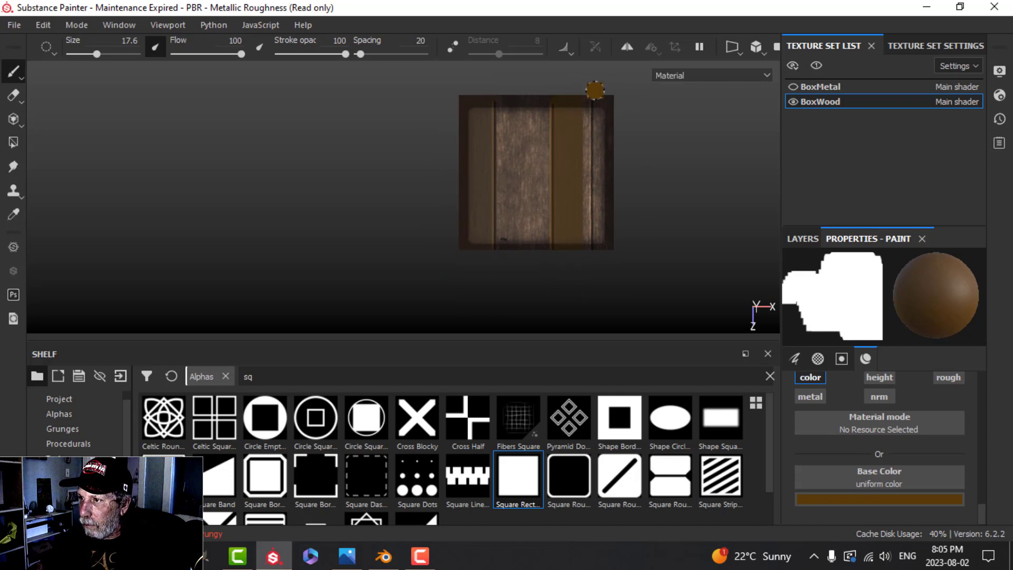
click(578, 80)
ctrl+shift+click(595, 282)
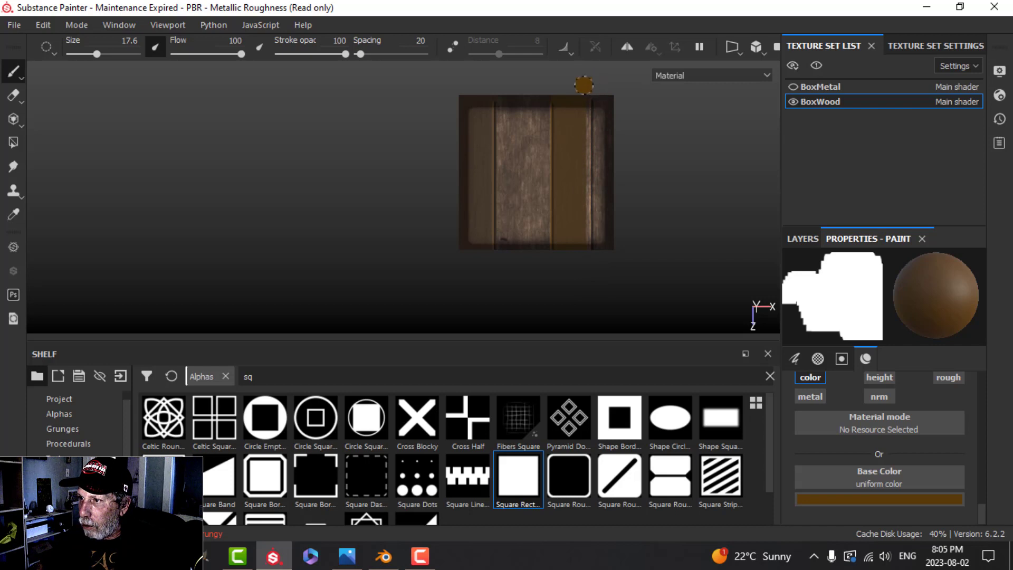
ctrl+shift+click(603, 291)
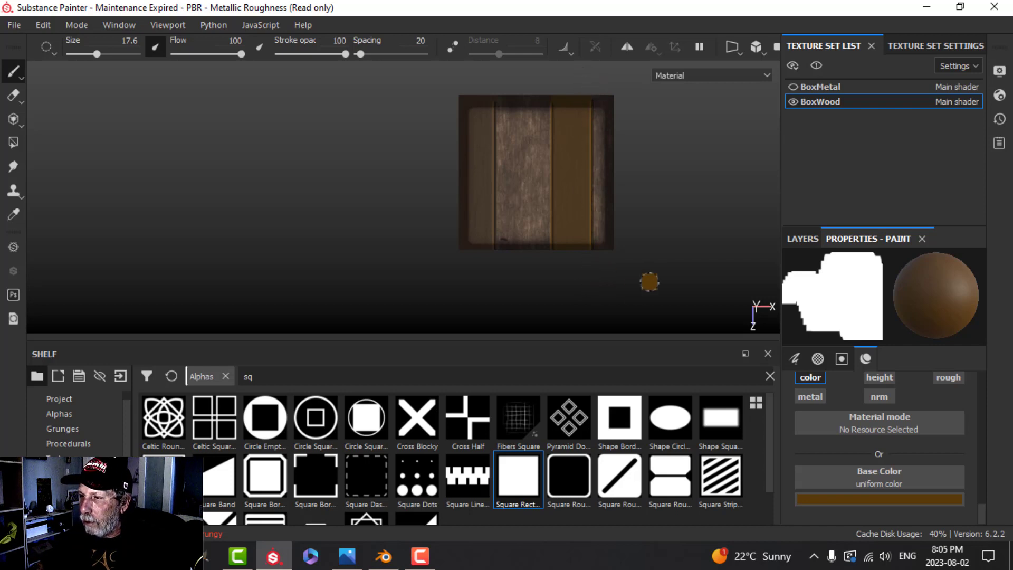
Step: Try the Screen blending mode on Layer 1 and view several sides of the box
alt+drag(650, 282, 627, 256)
click(801, 237)
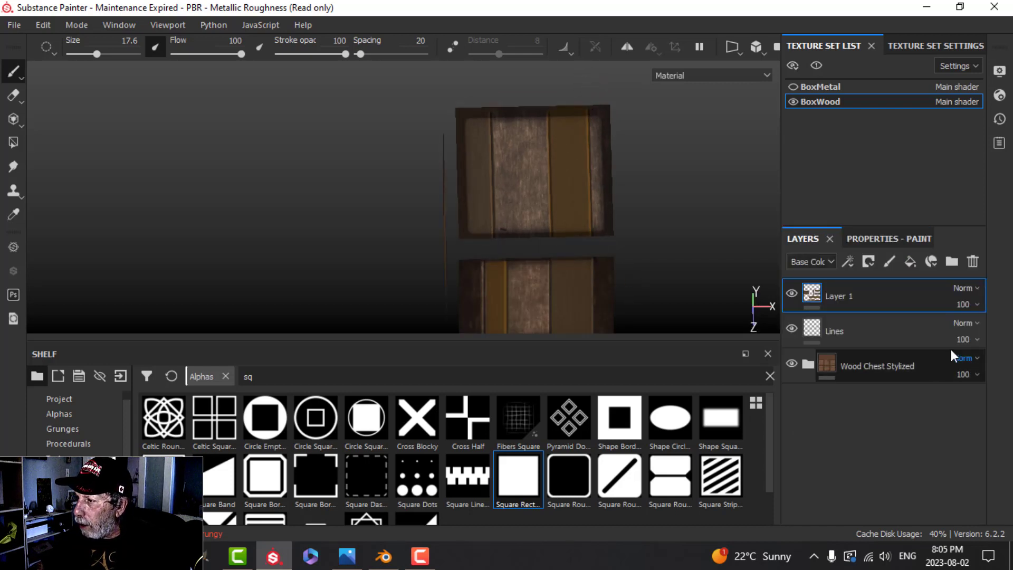
click(968, 286)
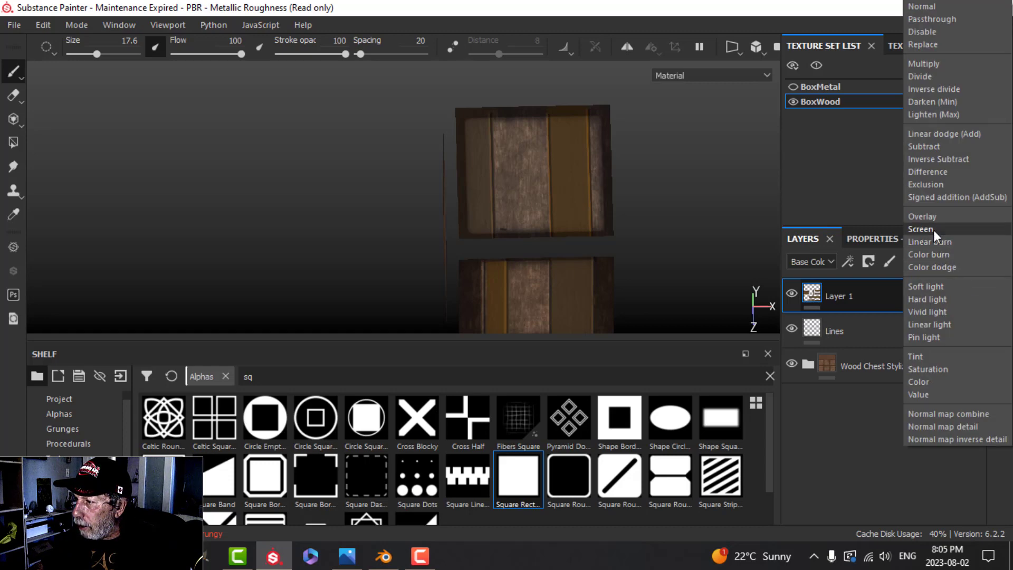
click(932, 229)
alt+drag(579, 235, 456, 221)
Step: Set Layer 1's blending mode to Overlay and lower its opacity to 0
click(959, 289)
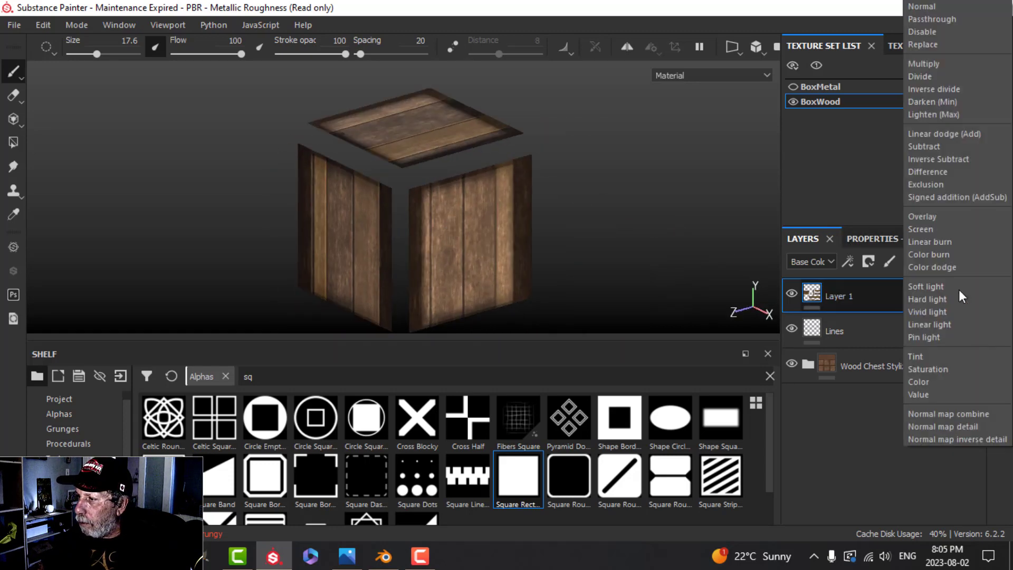
click(923, 219)
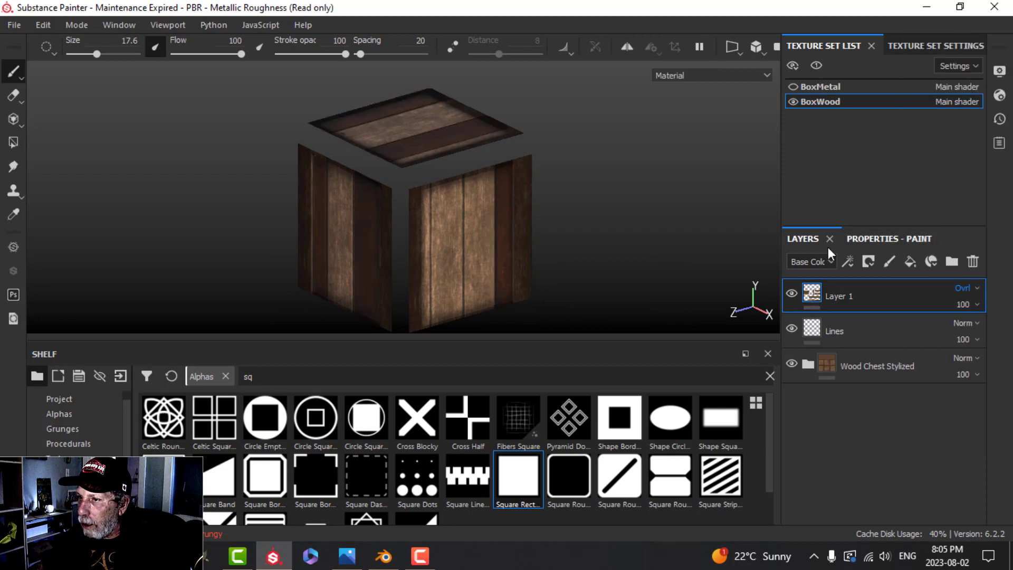
click(978, 305)
drag(1008, 334, 943, 329)
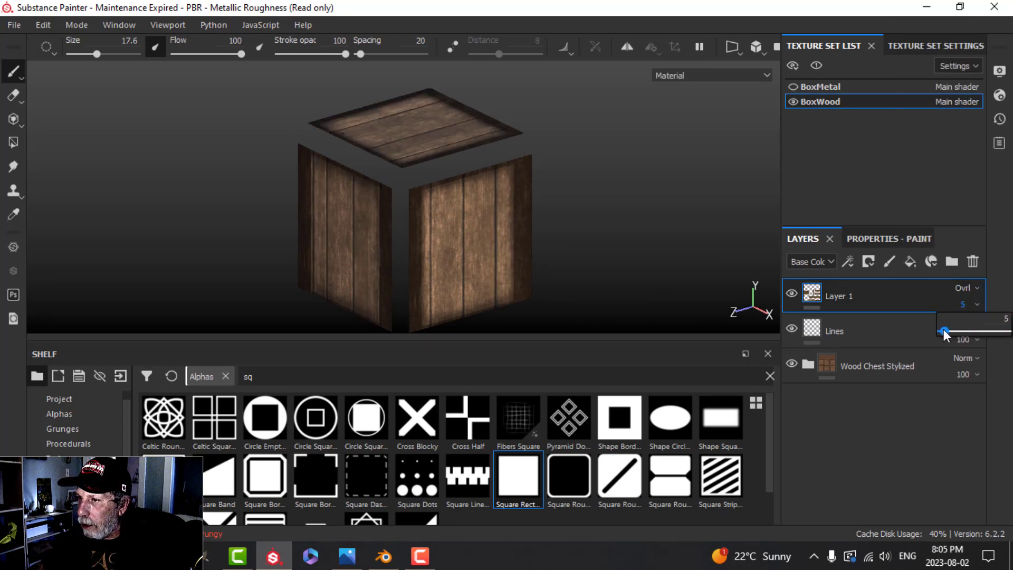
Step: Show BoxMetal again and set Layer 1's opacity to 59
click(793, 87)
click(972, 304)
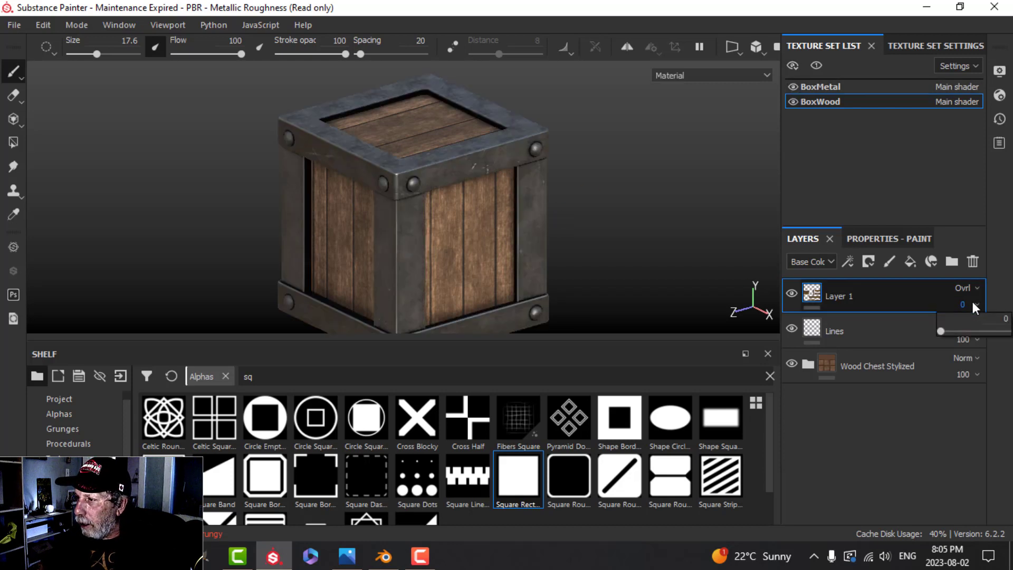
drag(942, 332, 979, 323)
Step: Change the brush's base color to a brighter reddish brown, hue about 0.036, and paint the +X side's wide plank nearer +Z
alt+drag(503, 233, 591, 252)
alt+middle_drag(591, 252, 593, 159)
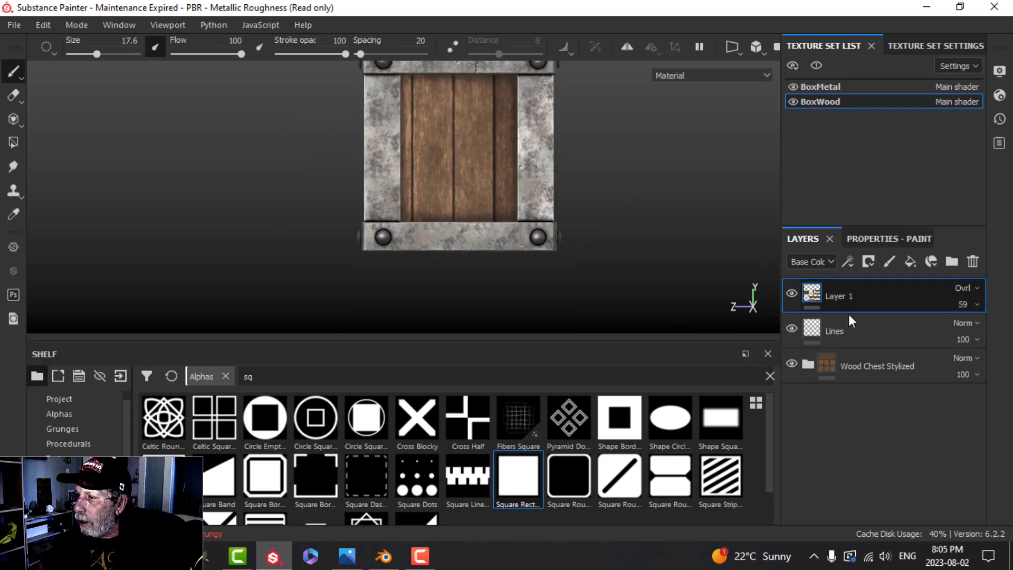
click(897, 238)
click(889, 498)
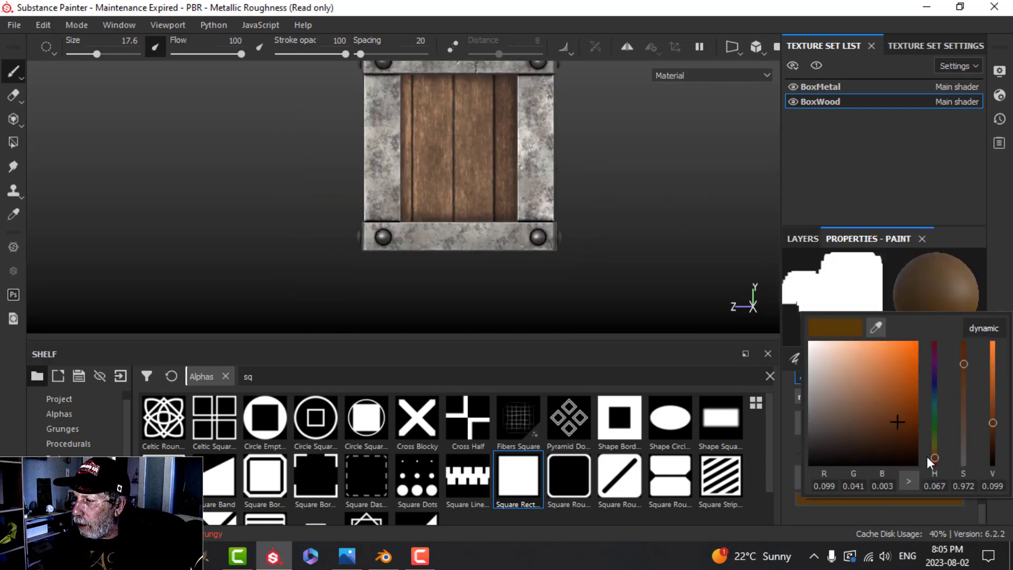
drag(929, 468, 933, 462)
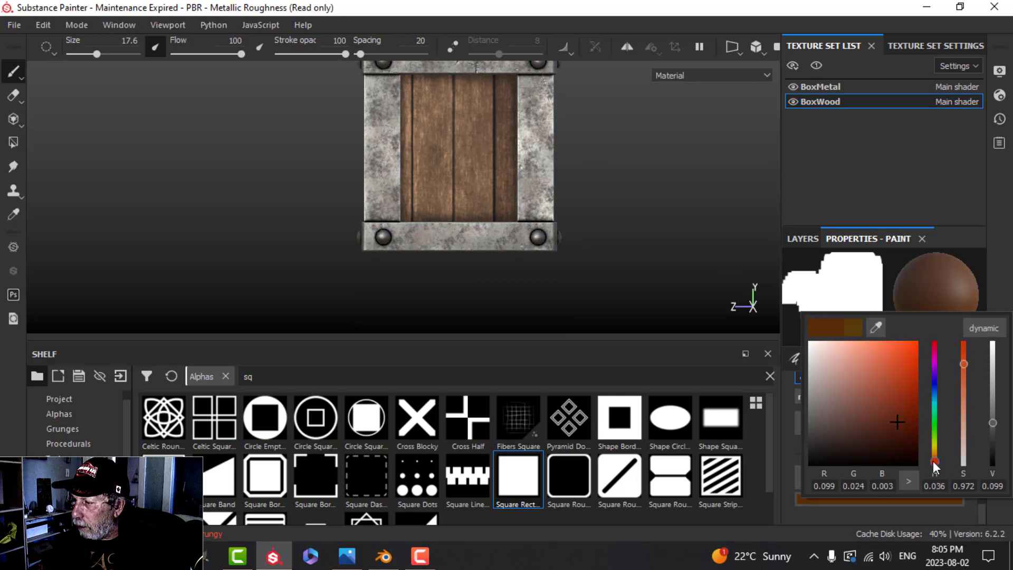
drag(891, 428, 902, 408)
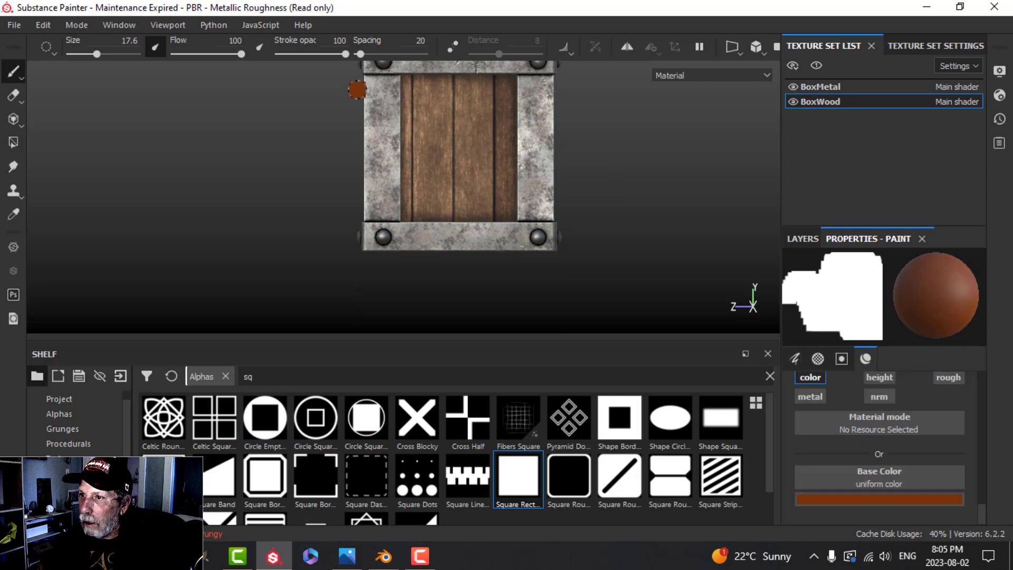
middle_drag(513, 166, 507, 215)
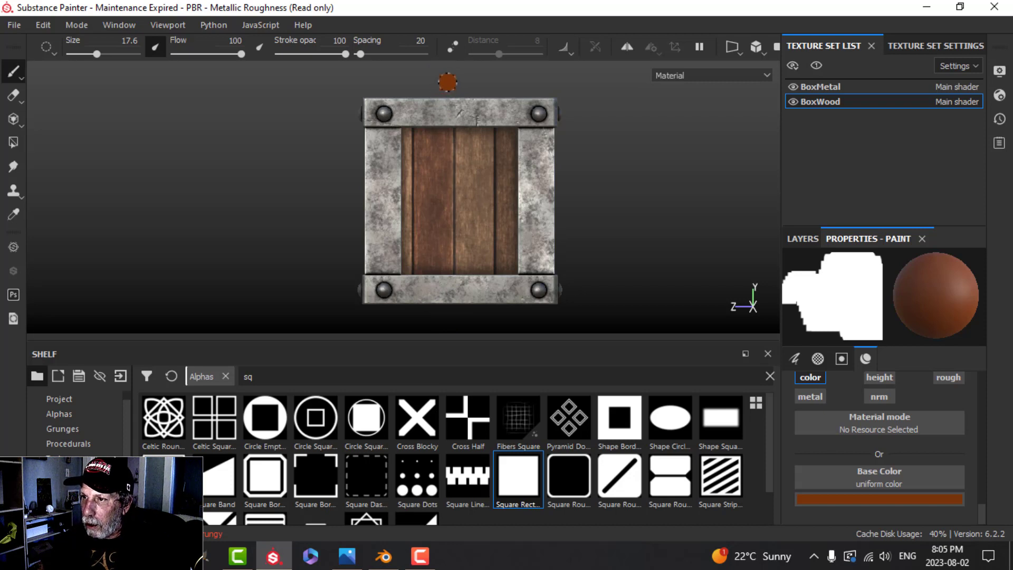
Step: Examine the tinted wood planks on each side and on the top of the box
alt+drag(615, 218, 477, 236)
alt+middle_drag(477, 236, 574, 233)
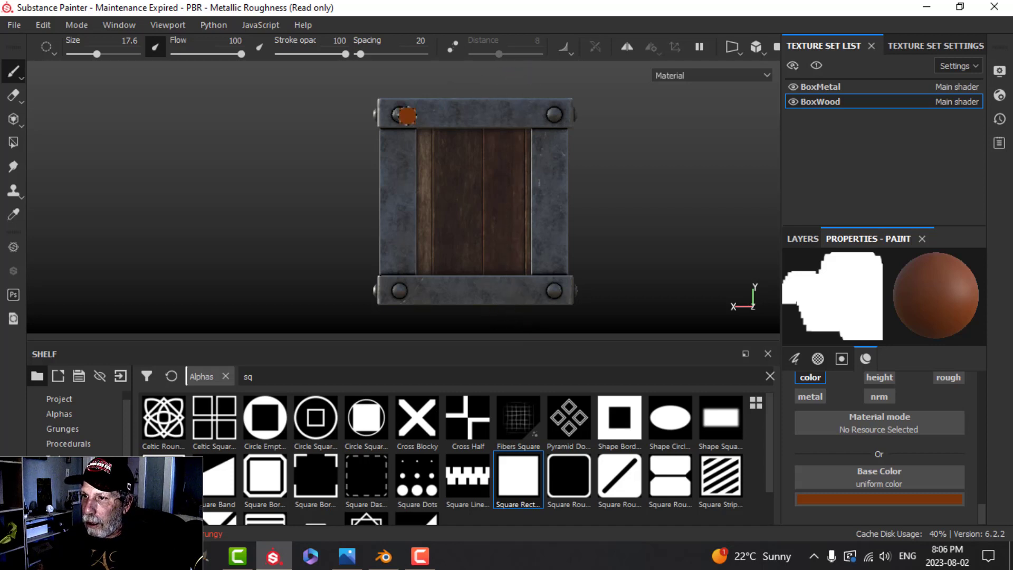
alt+drag(665, 259, 602, 237)
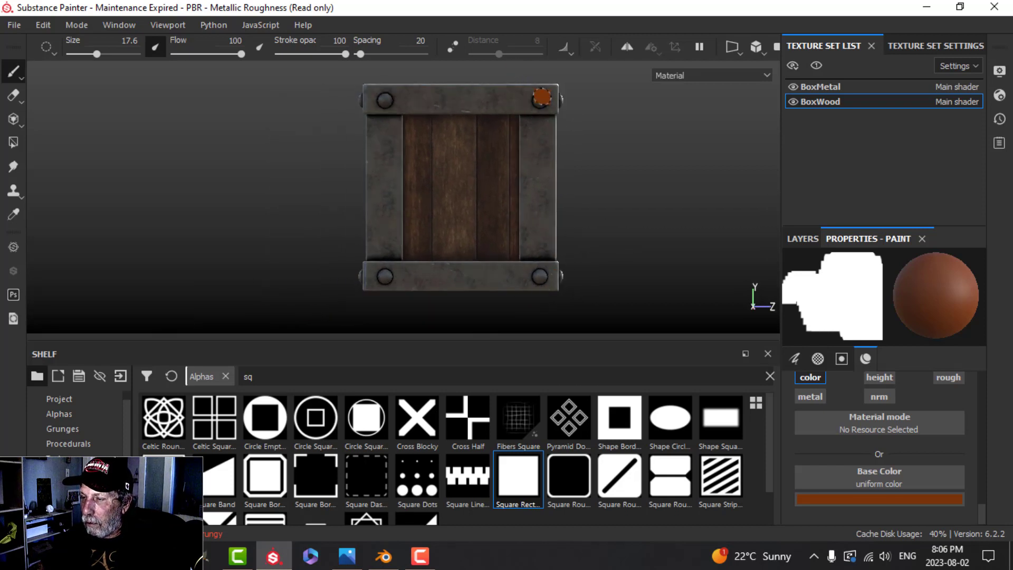
alt+drag(654, 173, 585, 136)
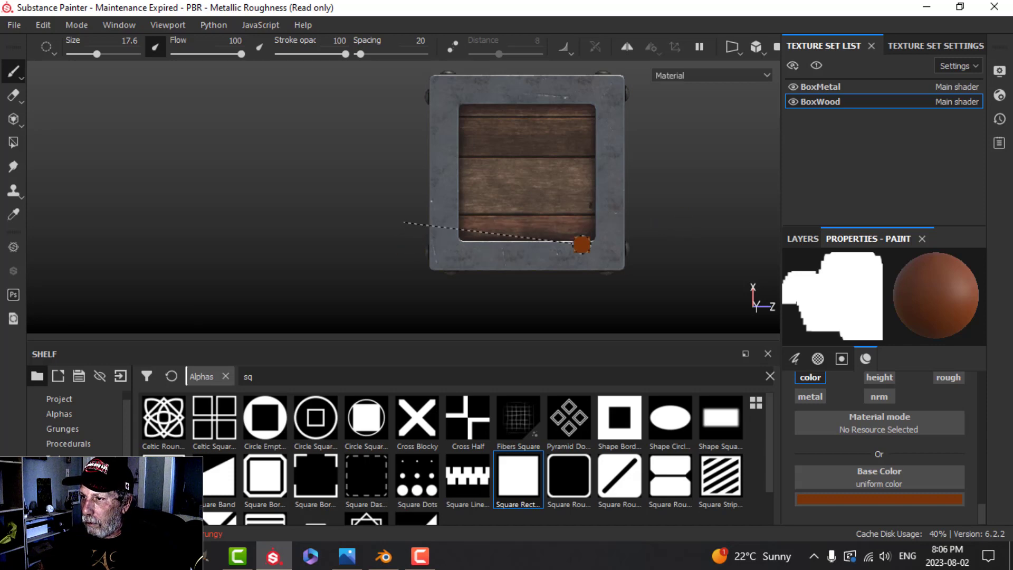
alt+drag(695, 238, 739, 88)
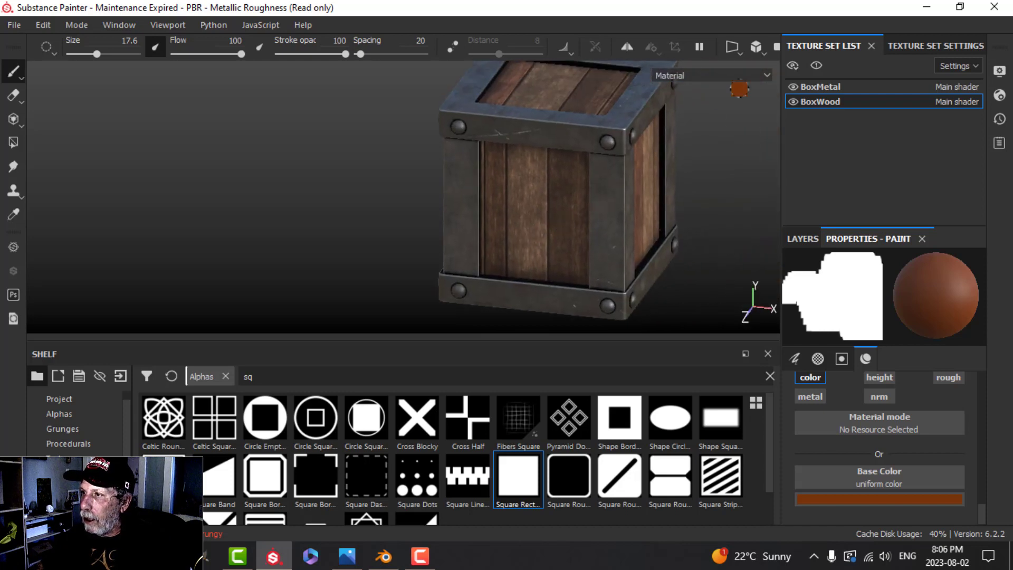
click(759, 48)
click(764, 65)
scroll(508, 236, down, 4)
alt+drag(507, 235, 419, 189)
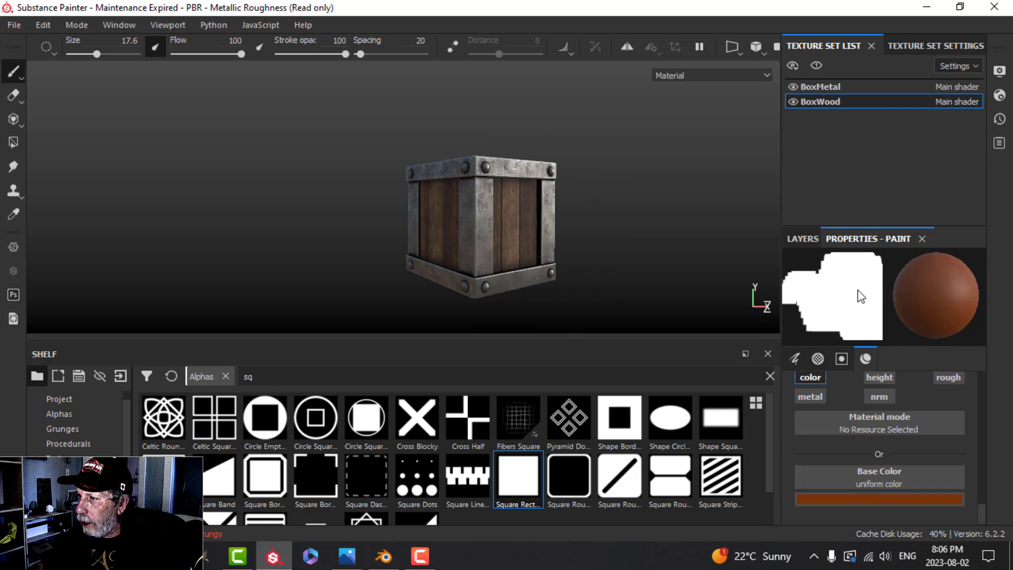
Step: Lower Layer 1's opacity to 50 and check the plank tints from several angles
click(803, 239)
click(973, 304)
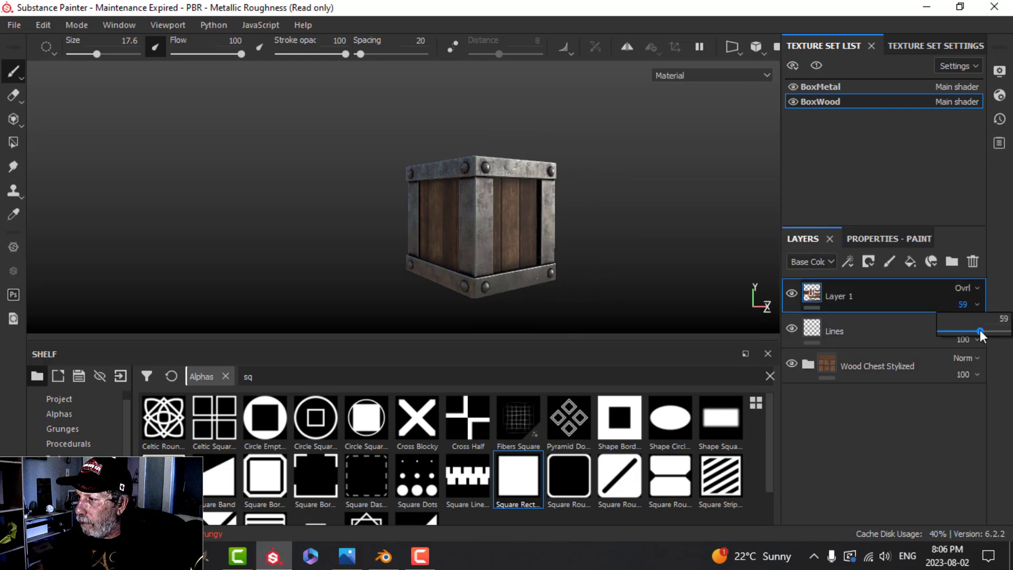
drag(980, 330, 973, 330)
alt+drag(435, 199, 539, 225)
shift+right_drag(539, 225, 541, 225)
scroll(580, 201, up, 4)
alt+drag(586, 193, 570, 231)
alt+middle_drag(613, 245, 596, 233)
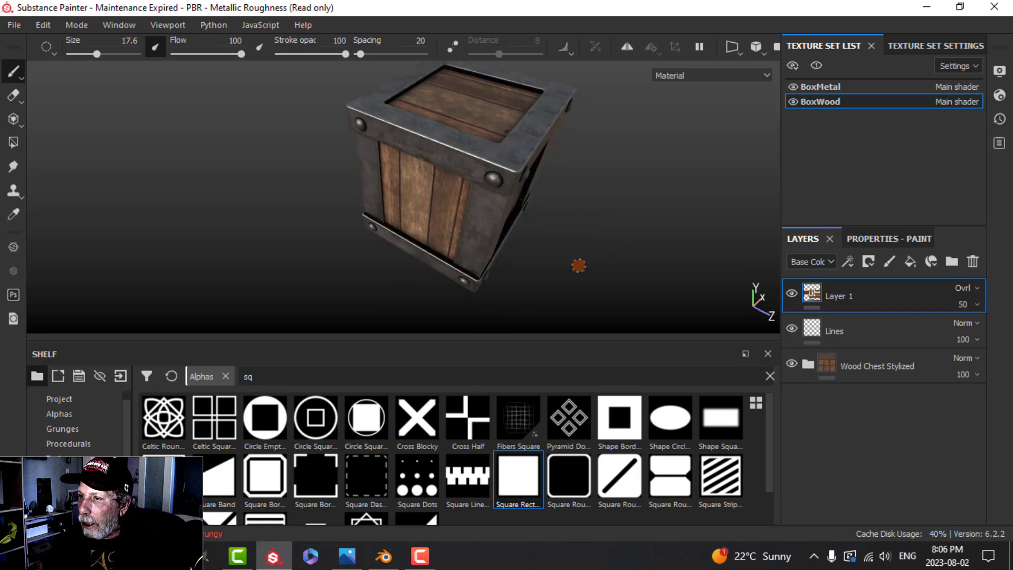
alt+drag(579, 266, 570, 234)
click(805, 364)
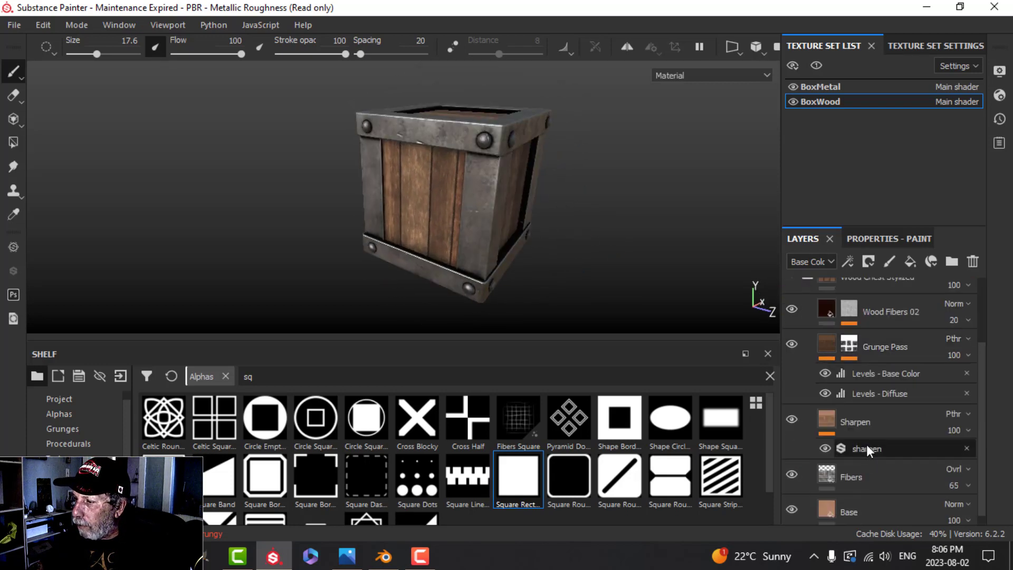
scroll(867, 416, down, 1)
scroll(884, 455, up, 2)
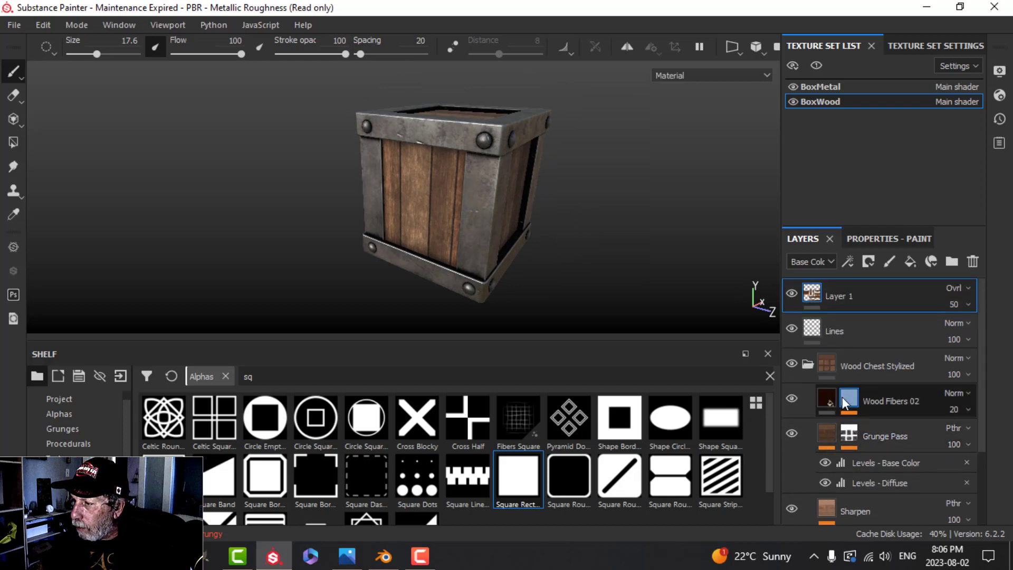
click(806, 365)
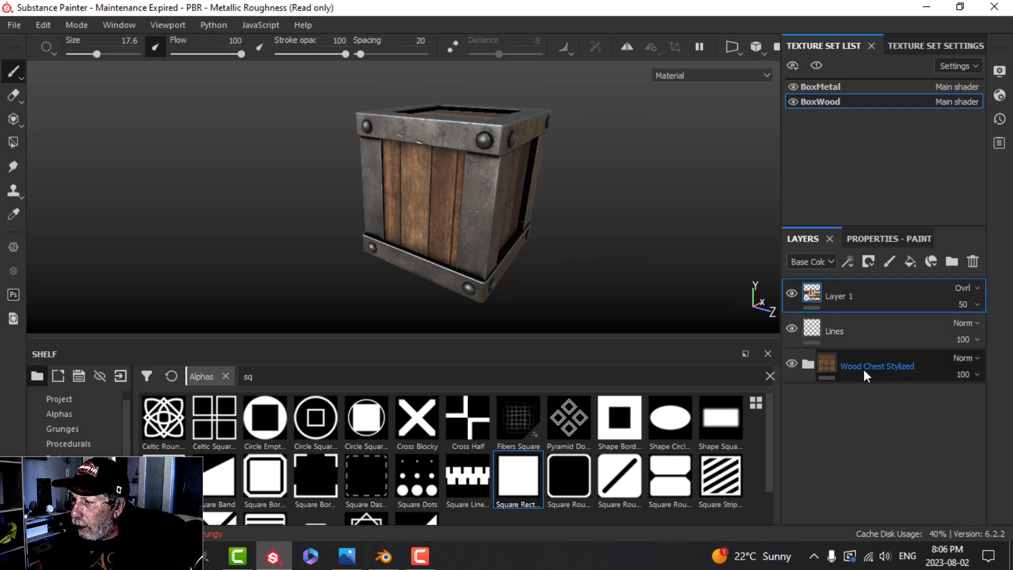
Step: Add a fill layer above Layer 1 with only color and roughness enabled, a near-black base color and roughness 1
click(910, 261)
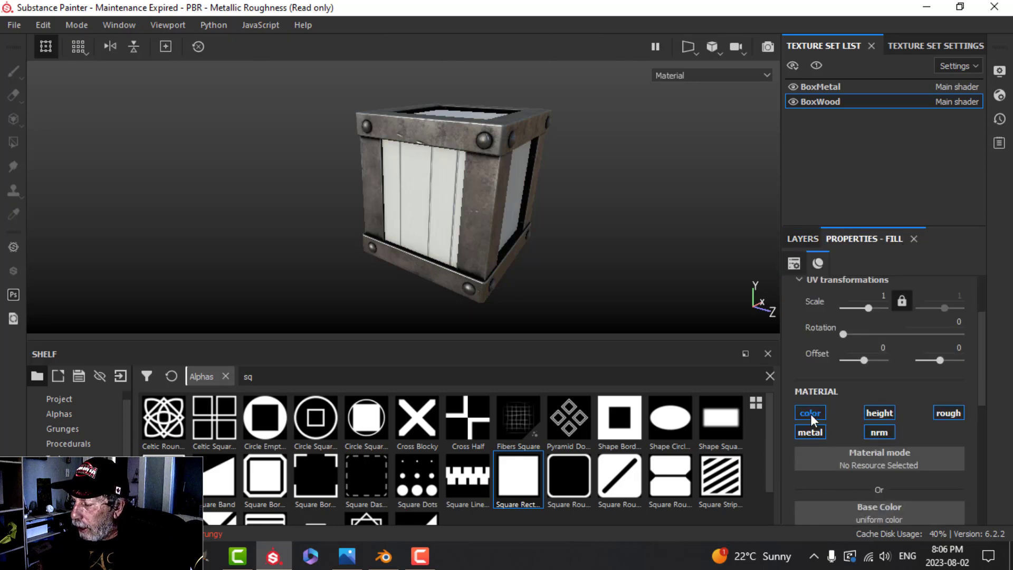
click(810, 413)
click(934, 414)
scroll(910, 462, down, 3)
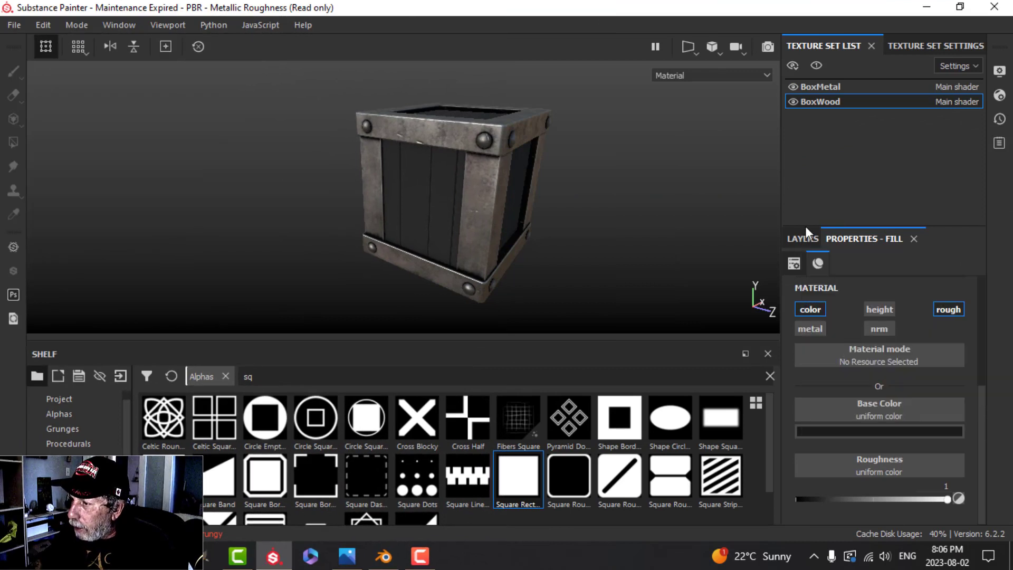
click(796, 239)
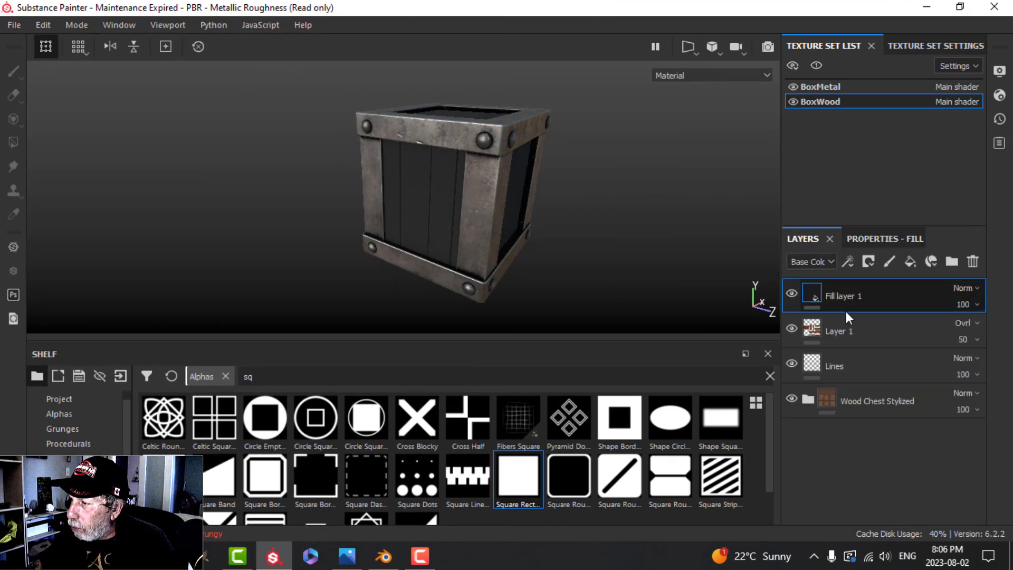
Step: Give the dark fill layer a black mask driven by a Dirt generator and inspect the planks up close
click(868, 262)
click(880, 294)
click(849, 261)
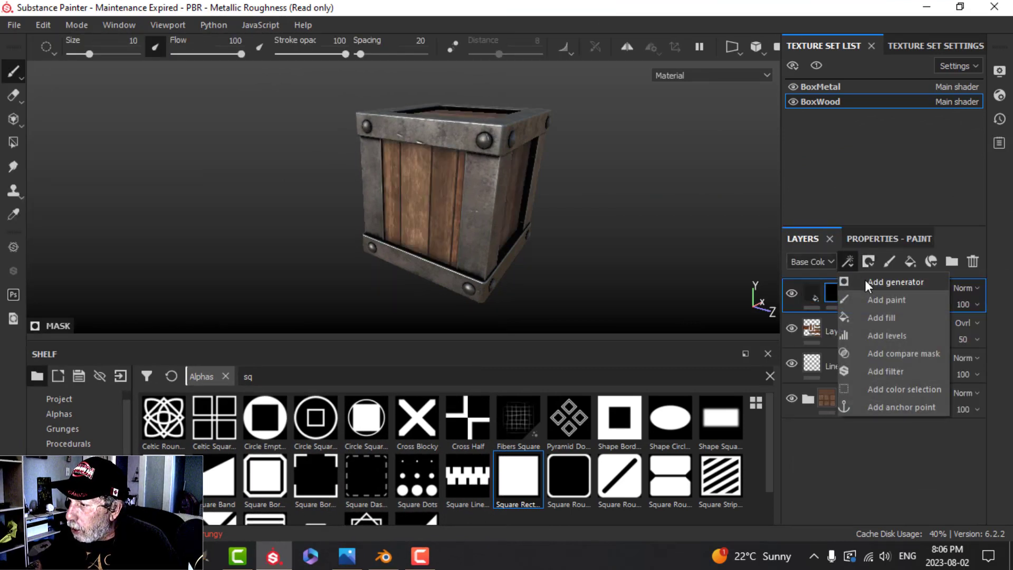
click(866, 280)
click(856, 295)
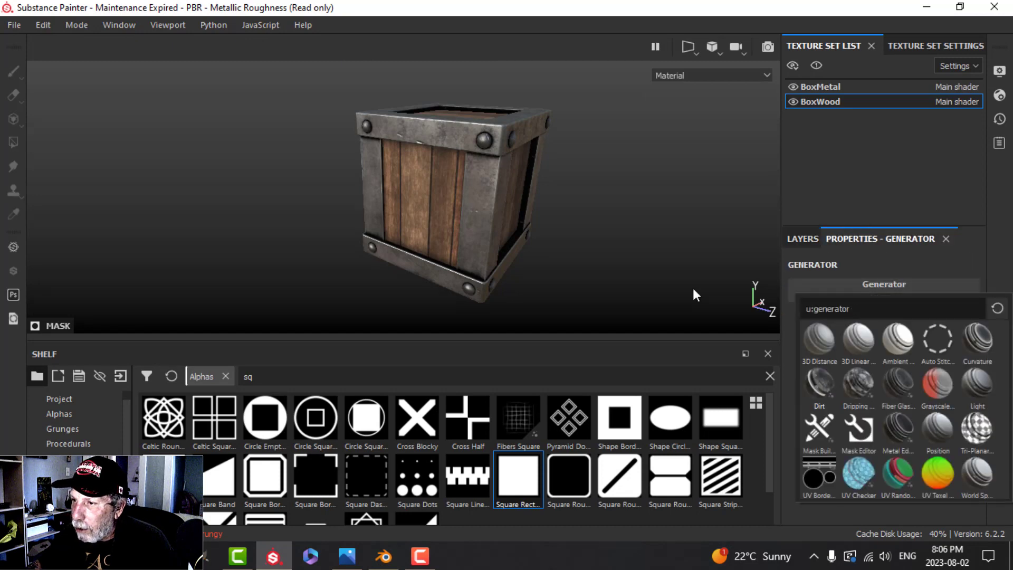
scroll(545, 243, down, 2)
scroll(563, 224, up, 4)
alt+drag(563, 224, 594, 192)
scroll(477, 217, up, 2)
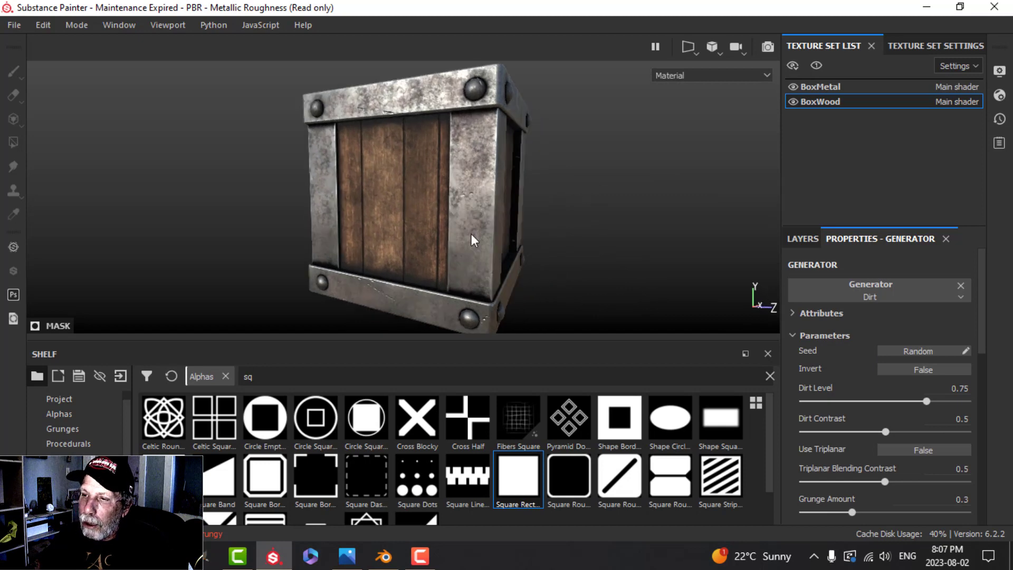
scroll(460, 224, down, 2)
scroll(454, 235, up, 4)
alt+drag(454, 236, 493, 247)
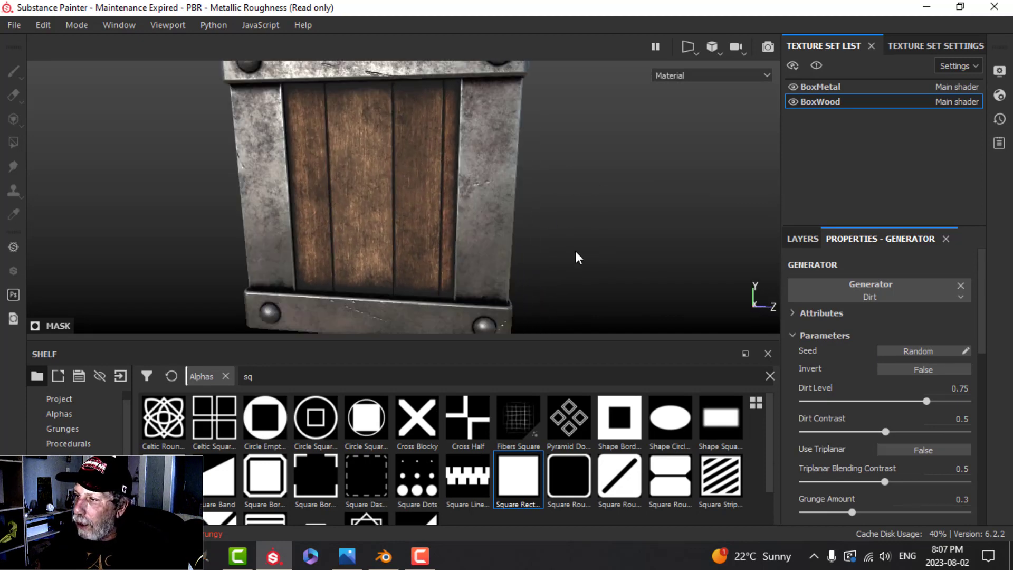
Step: Rename the dark fill layer as dirt and select its fill content
click(792, 238)
double_click(862, 296)
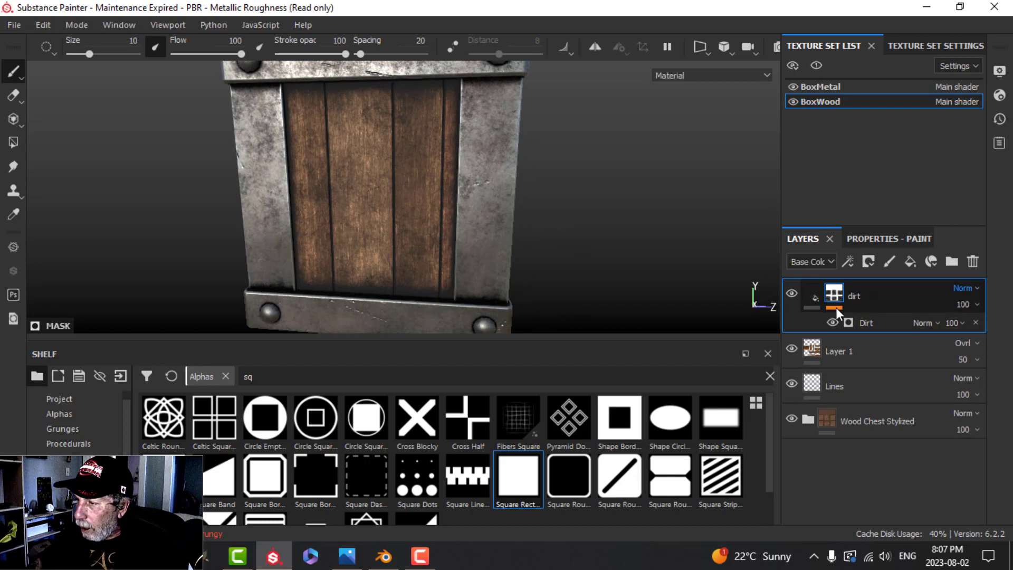
click(819, 296)
scroll(566, 181, down, 3)
mouse_move(565, 180)
alt+mouse_down()
mouse_move(517, 197)
mouse_move(511, 184)
mouse_move(520, 181)
mouse_move(545, 223)
mouse_move(559, 210)
alt+mouse_up()
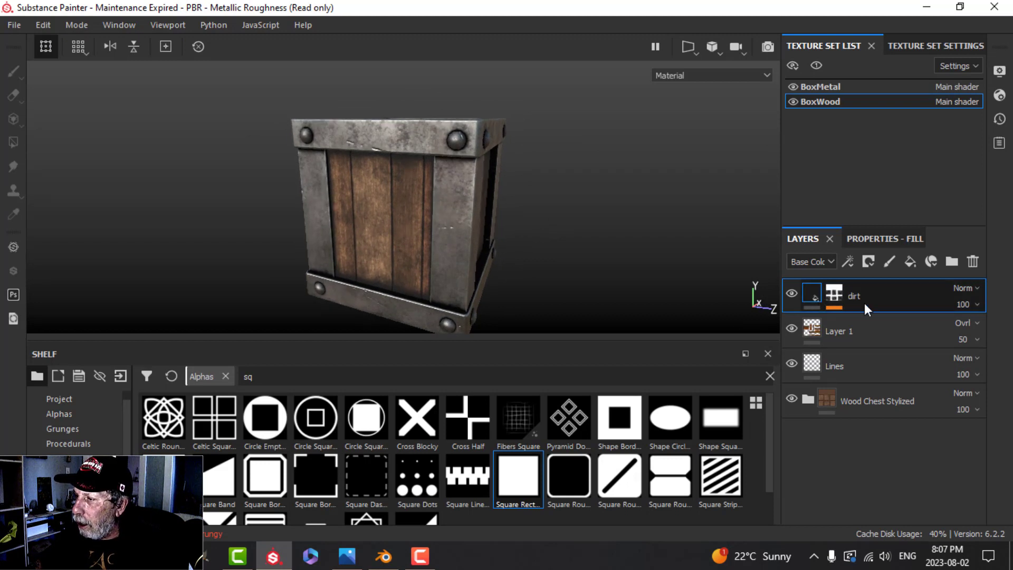
Step: Add another fill layer above dirt with only the color channel enabled, keeping its light gray base color
click(910, 262)
click(898, 239)
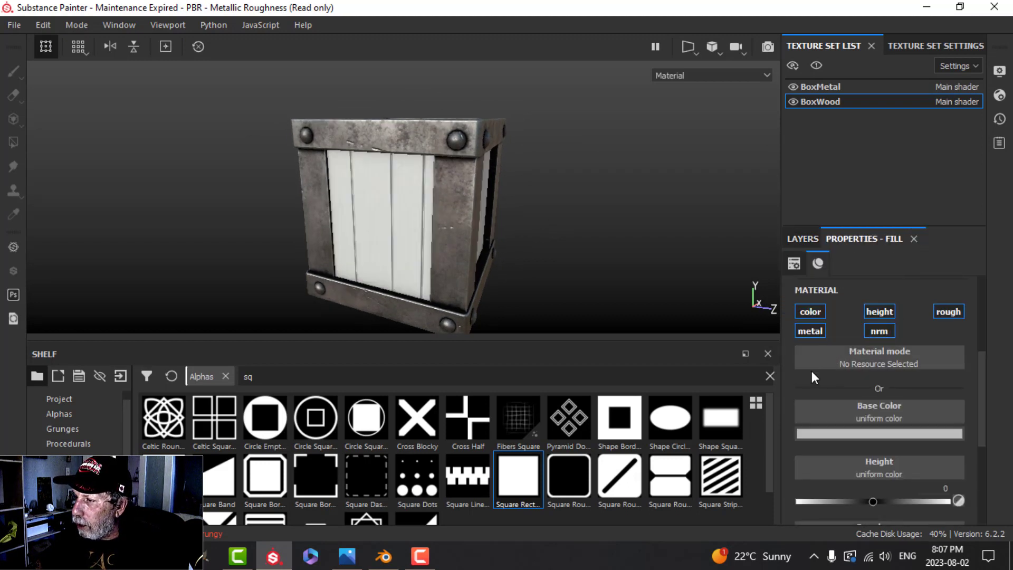
click(810, 312)
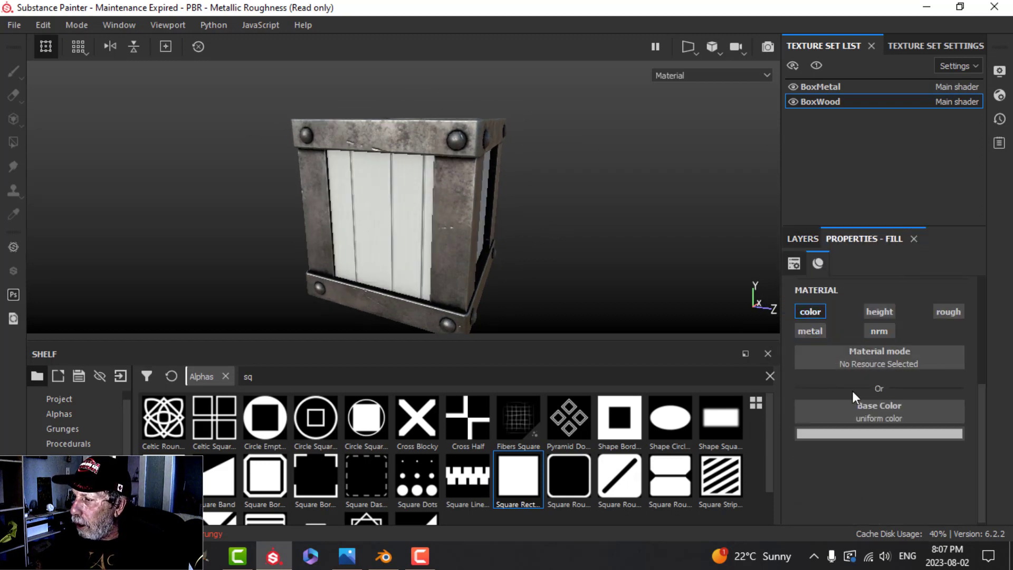
click(802, 239)
Step: Give the light gray fill layer a black mask and add a fill effect to it using the Grunge Leaks texture
click(868, 261)
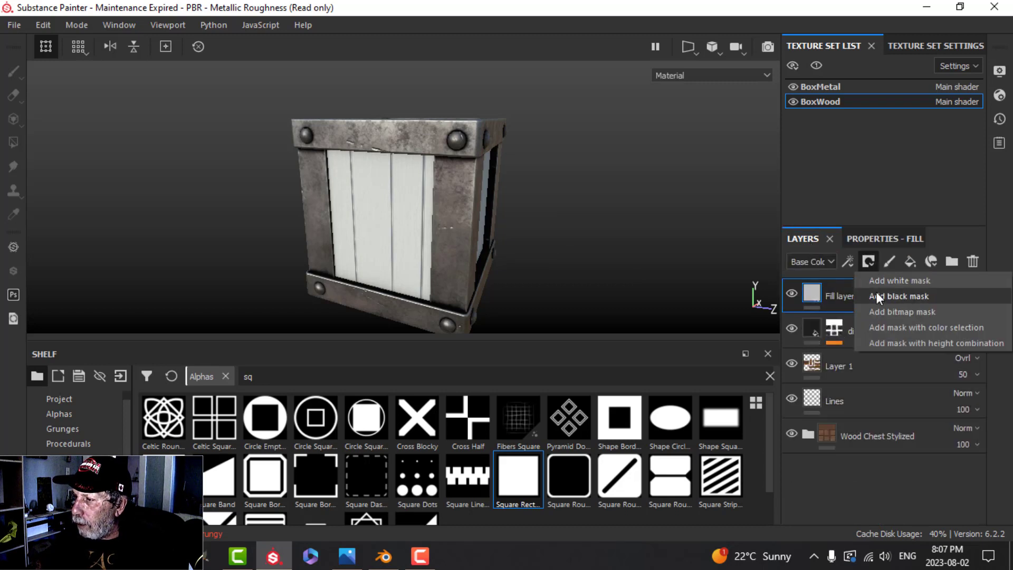
click(877, 296)
click(847, 262)
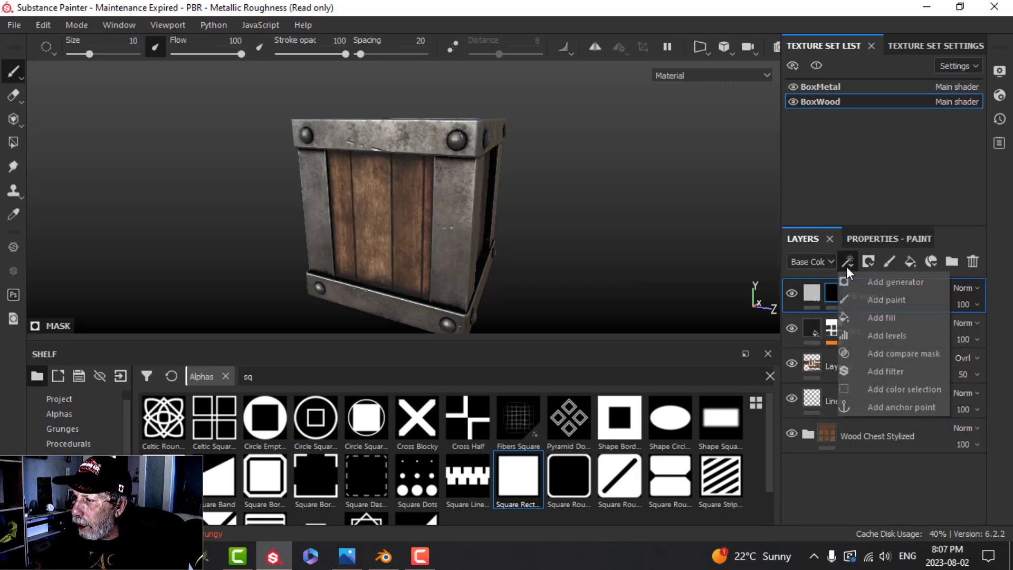
click(869, 319)
click(880, 329)
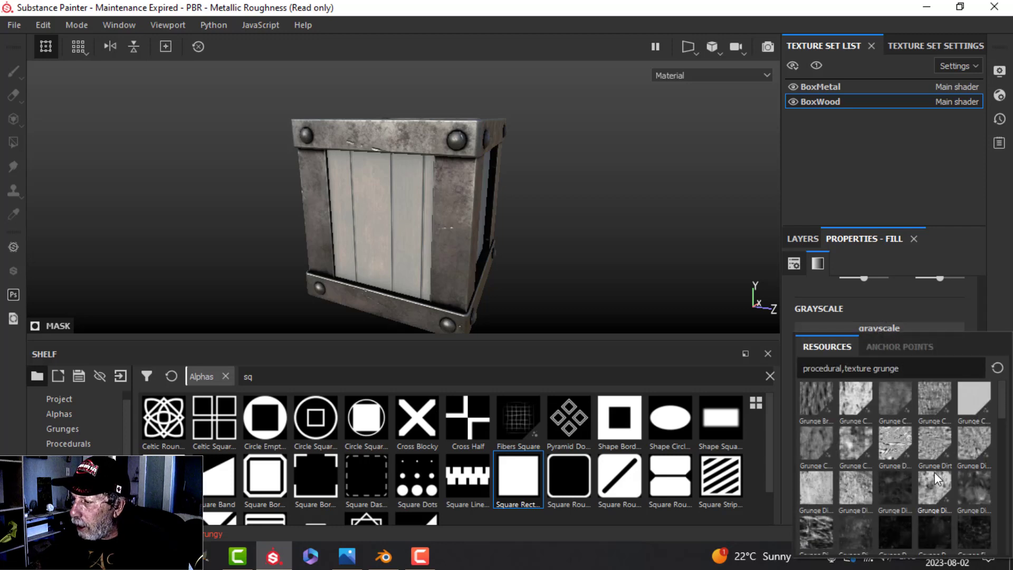
scroll(897, 491, down, 3)
click(857, 535)
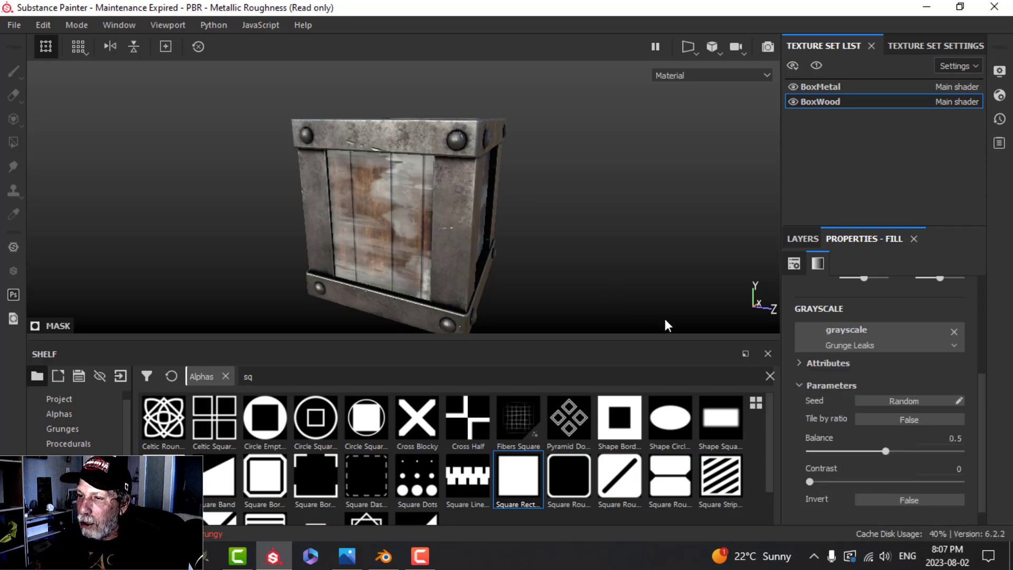
Step: Replace the mask's grunge texture with Grunge Dust Small and set its balance to 0.46
click(890, 340)
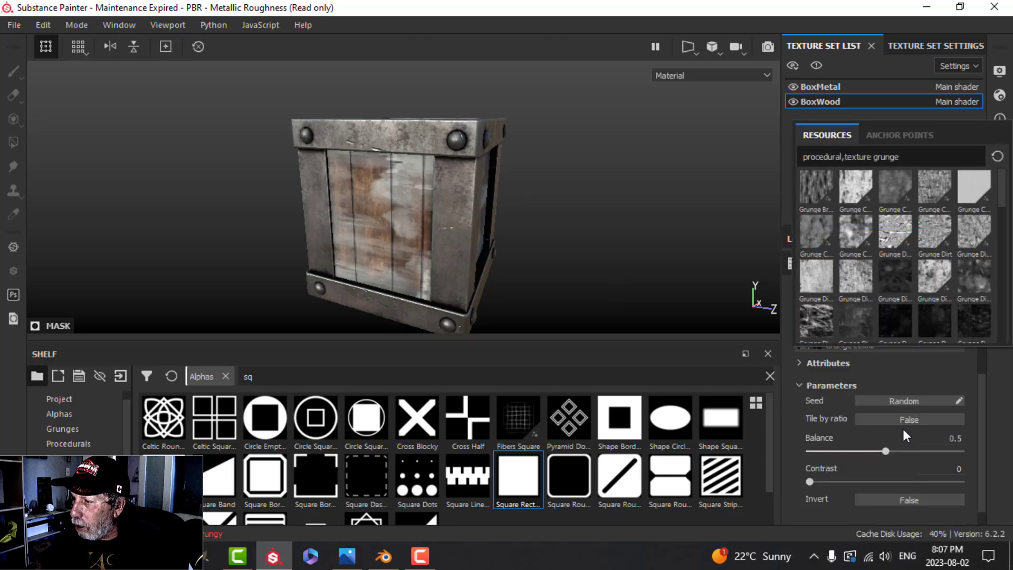
click(899, 325)
alt+drag(600, 250, 577, 244)
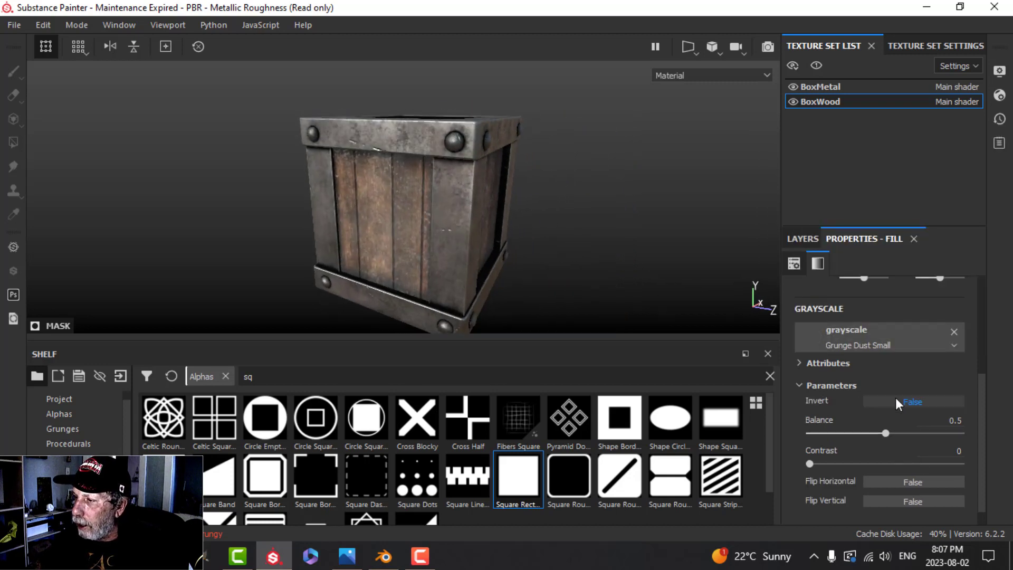
drag(885, 433, 883, 434)
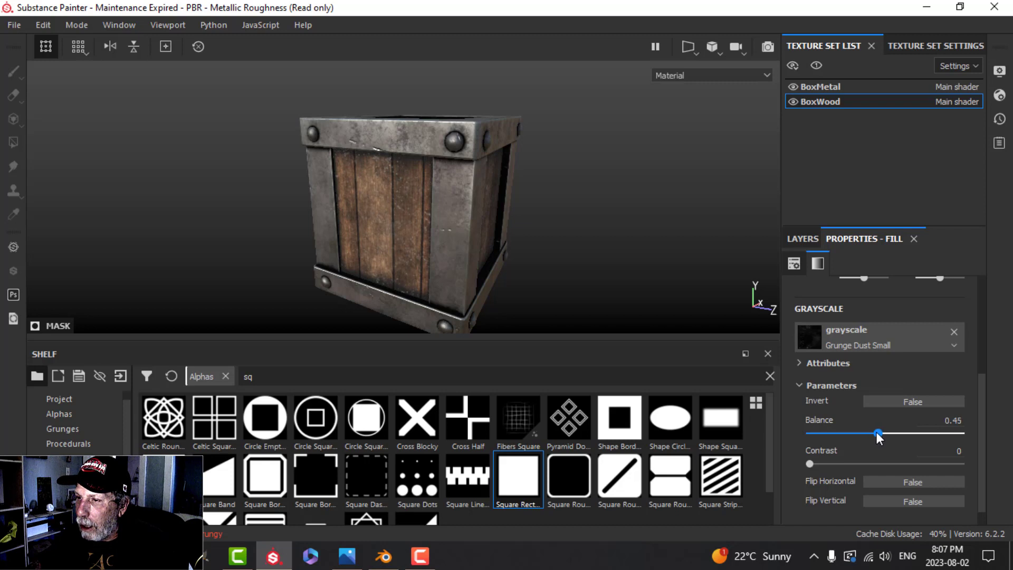
drag(877, 432, 878, 433)
alt+drag(514, 190, 504, 281)
scroll(569, 259, up, 3)
alt+middle_drag(504, 281, 496, 240)
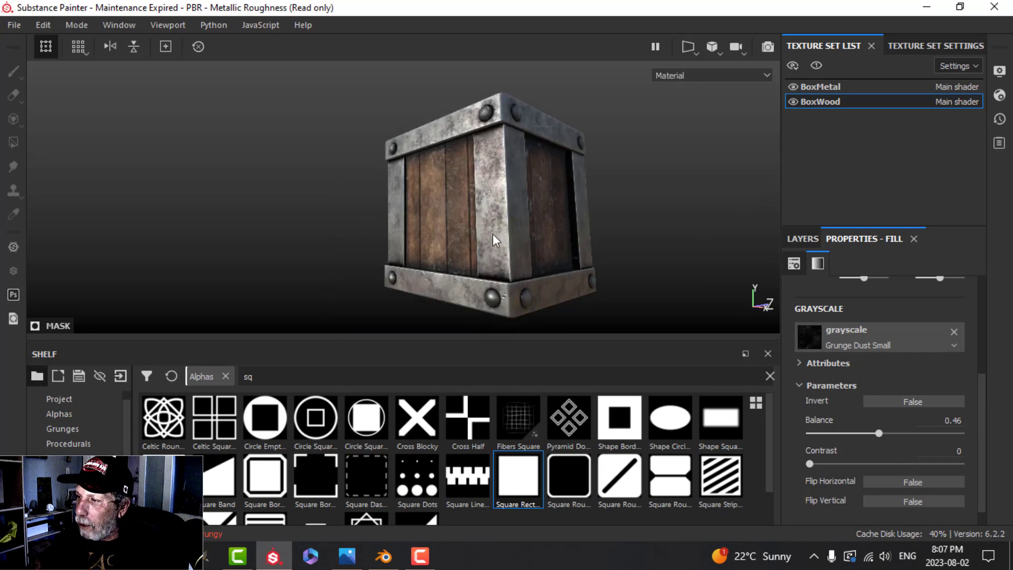
alt+drag(496, 241, 756, 271)
Step: Lower the opacity of the Grunge Dust Small effect in the mask to 81
click(810, 238)
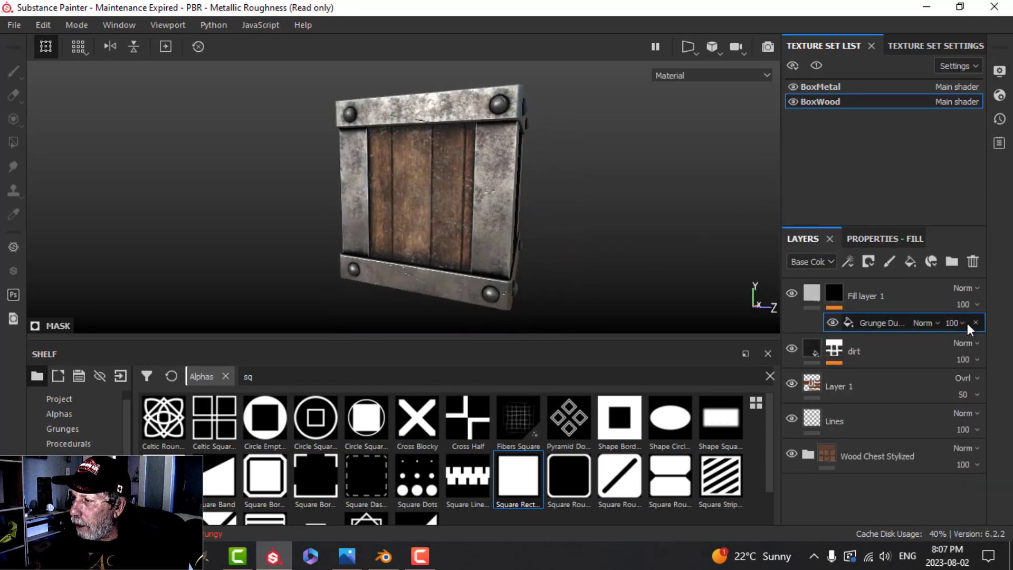
click(963, 324)
click(1003, 349)
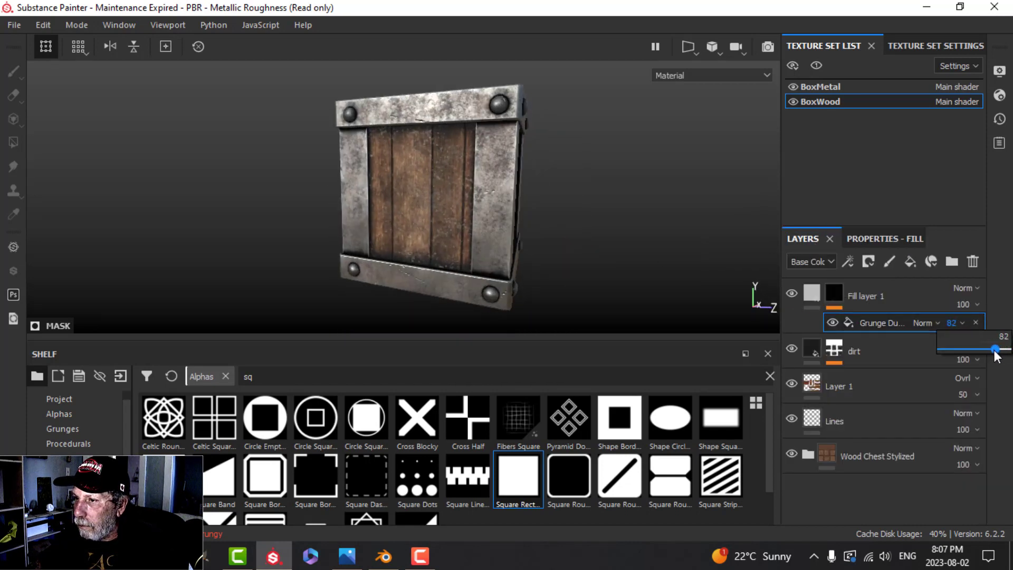
drag(996, 355, 995, 355)
alt+drag(294, 224, 543, 219)
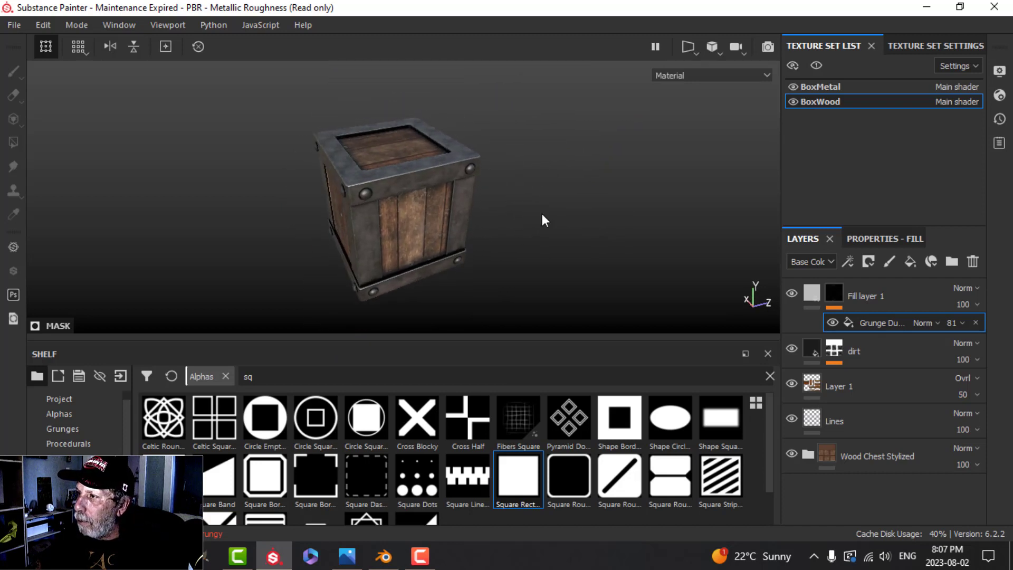
Step: Set the BoxWood texture set's size to 2048 and return to the list of texture sets
click(929, 46)
click(878, 153)
click(872, 198)
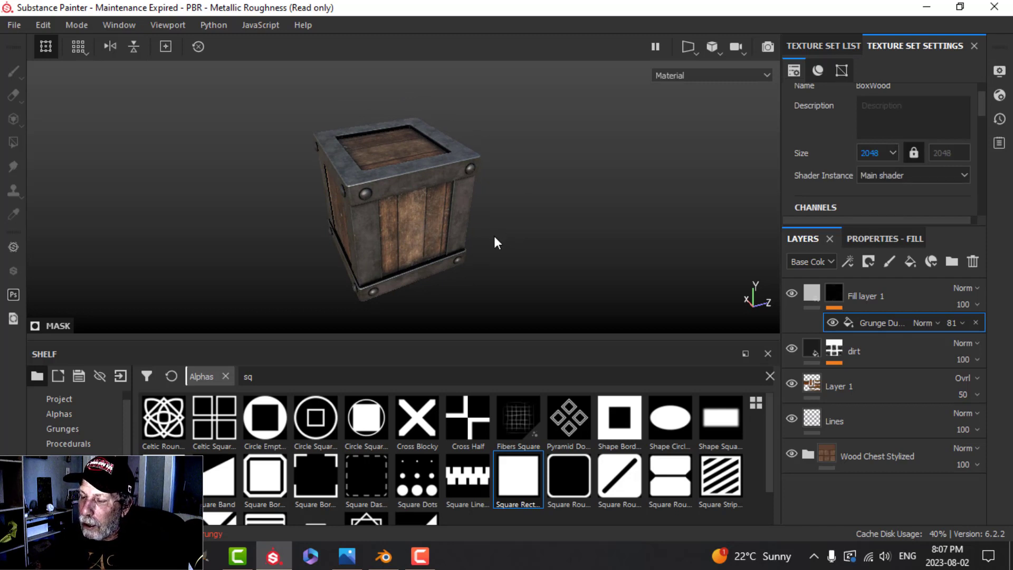
scroll(537, 237, up, 3)
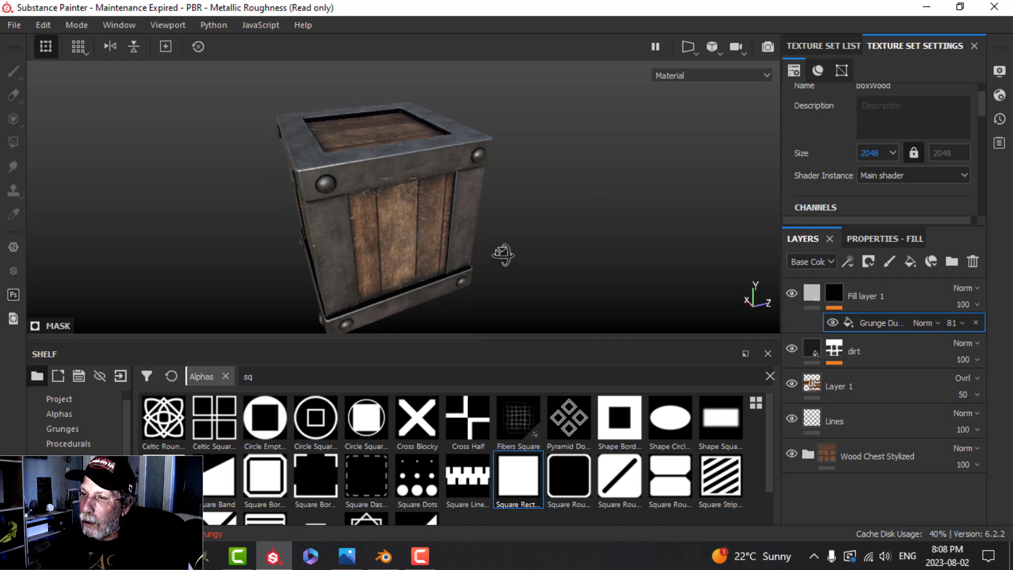
click(839, 46)
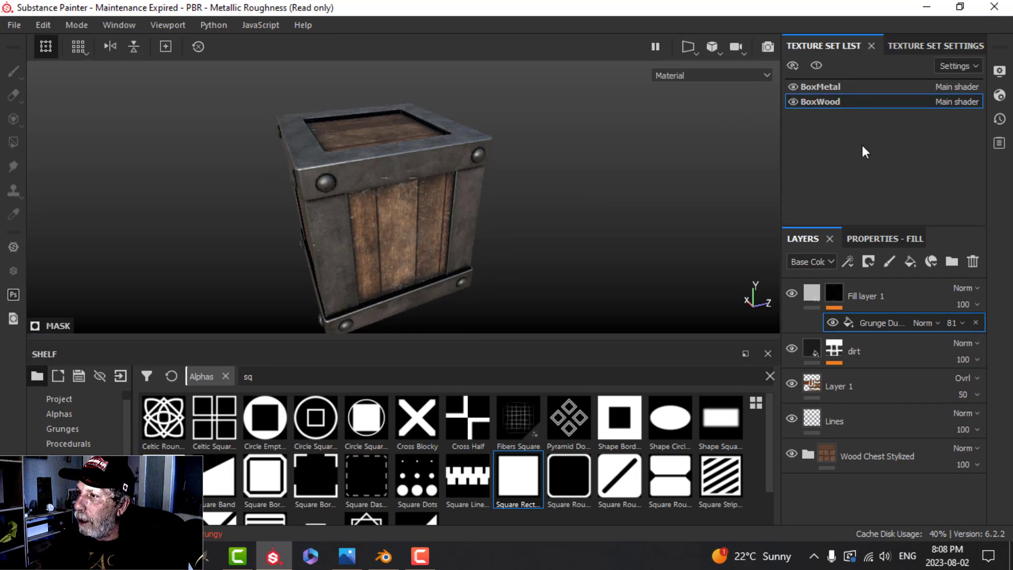
Step: Check the BoxMetal texture set's size and inspect the crate in an enlarged viewport, then collapse the MetalDungeon folder
click(917, 46)
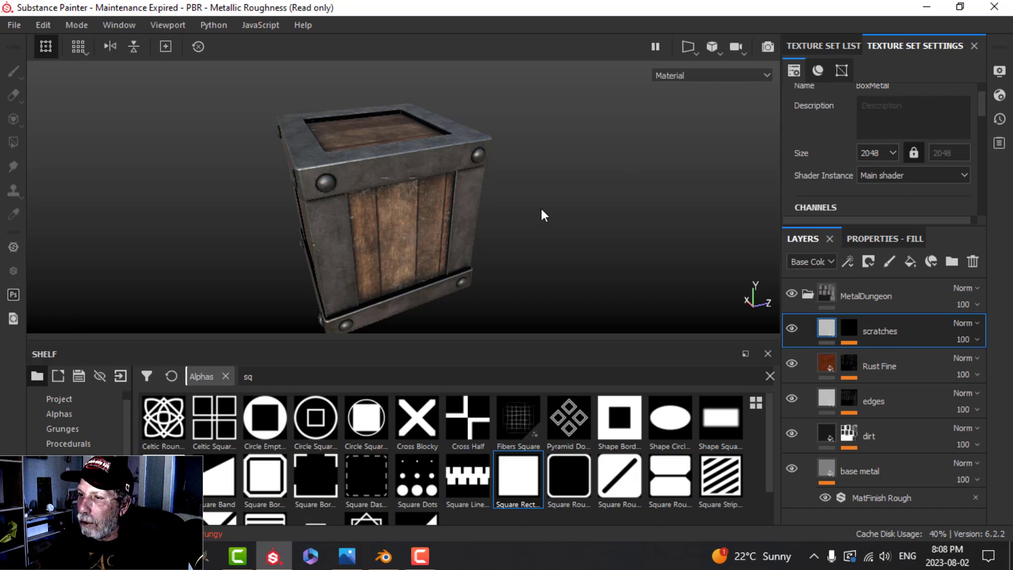
mouse_move(543, 216)
alt+mouse_down()
mouse_move(540, 174)
mouse_move(543, 190)
mouse_move(502, 228)
mouse_move(506, 237)
mouse_move(552, 231)
alt+mouse_up()
key(Tab)
alt+drag(617, 278, 562, 282)
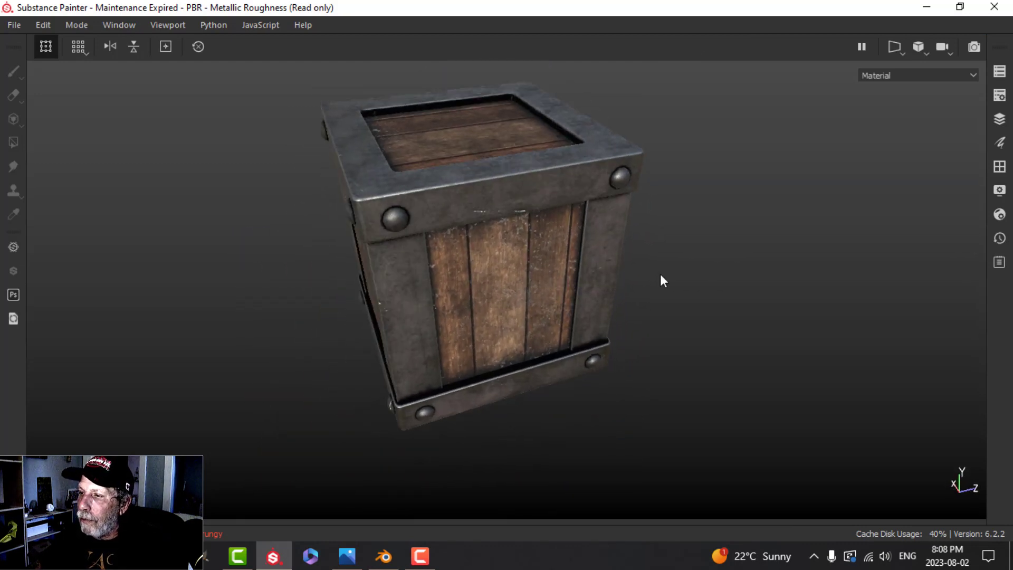
key(Tab)
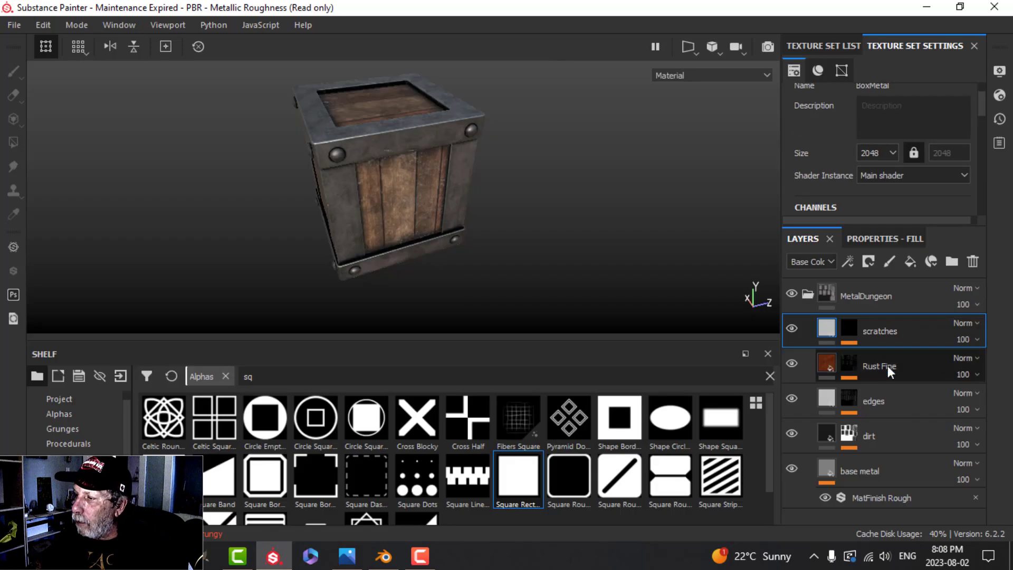
click(805, 294)
Step: Try the Grunge Dirt Splats and Grunge Leaks textures in the mask fill effect of BoxWood's Fill layer 1
click(842, 46)
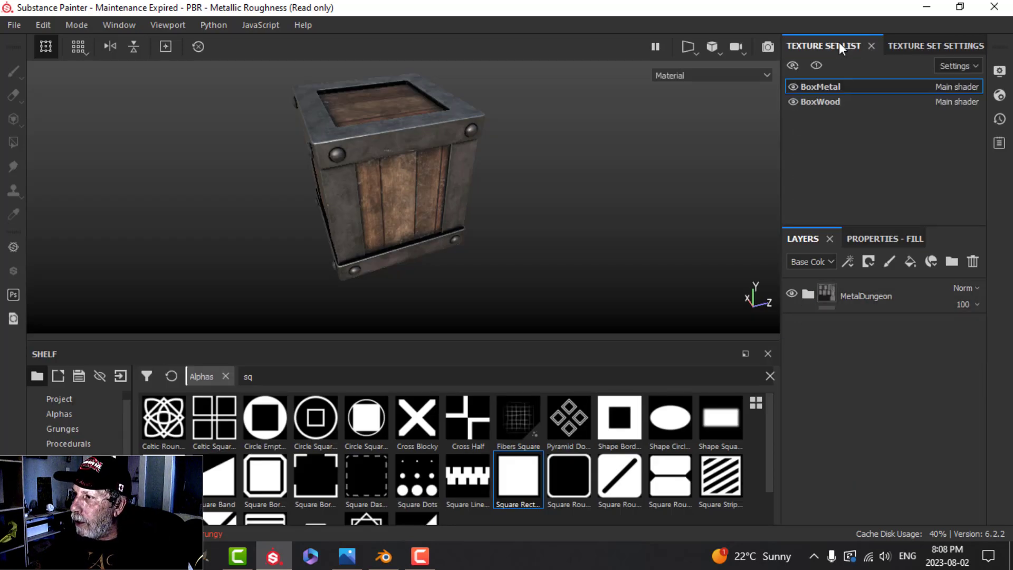
click(828, 102)
click(870, 238)
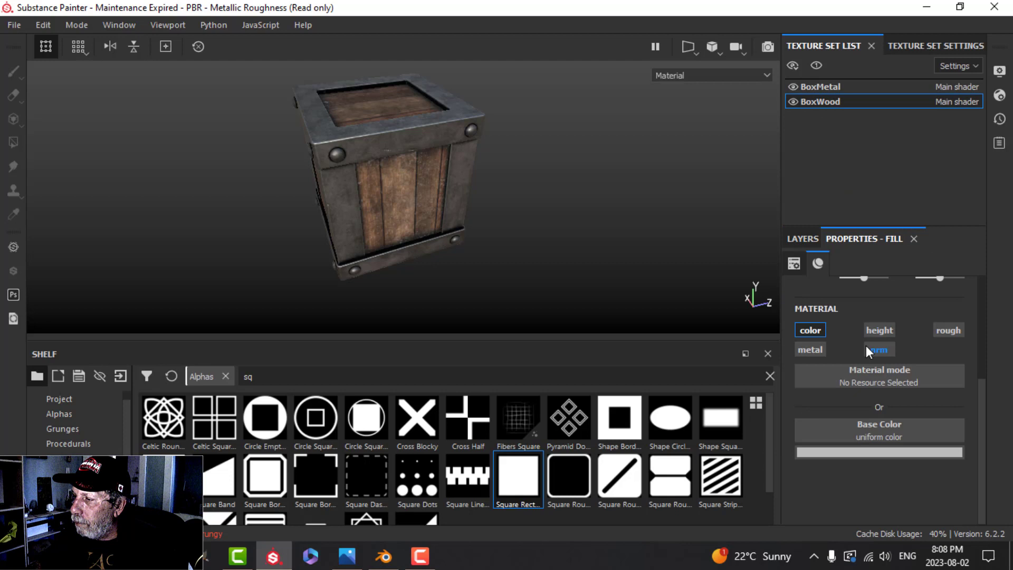
click(803, 240)
click(834, 292)
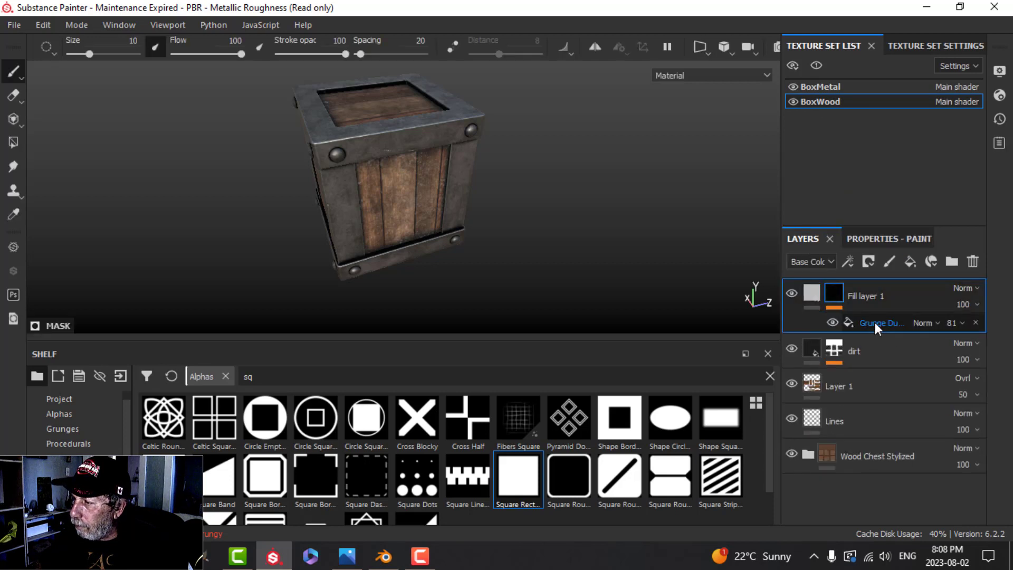
click(875, 322)
click(875, 338)
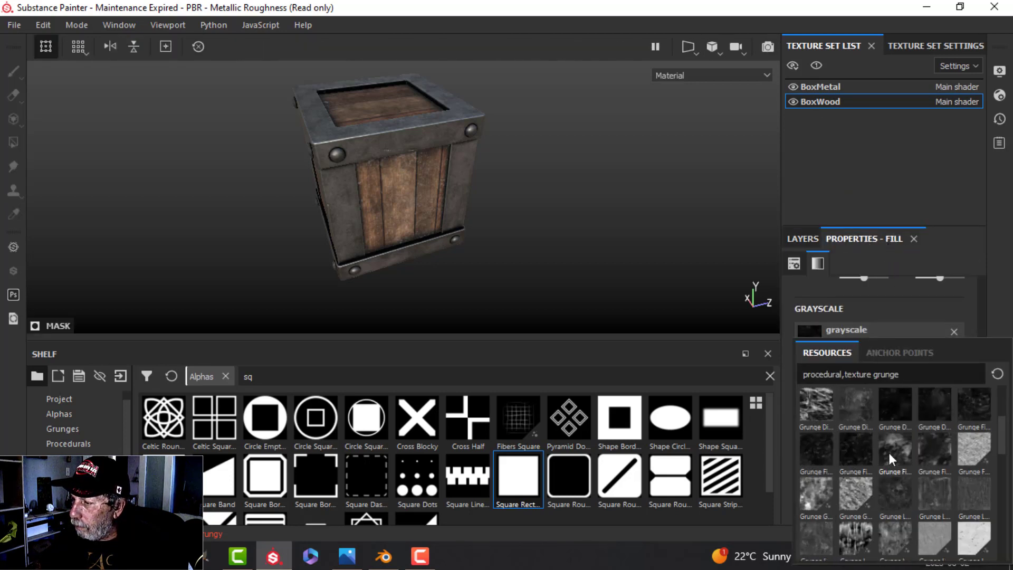
click(819, 411)
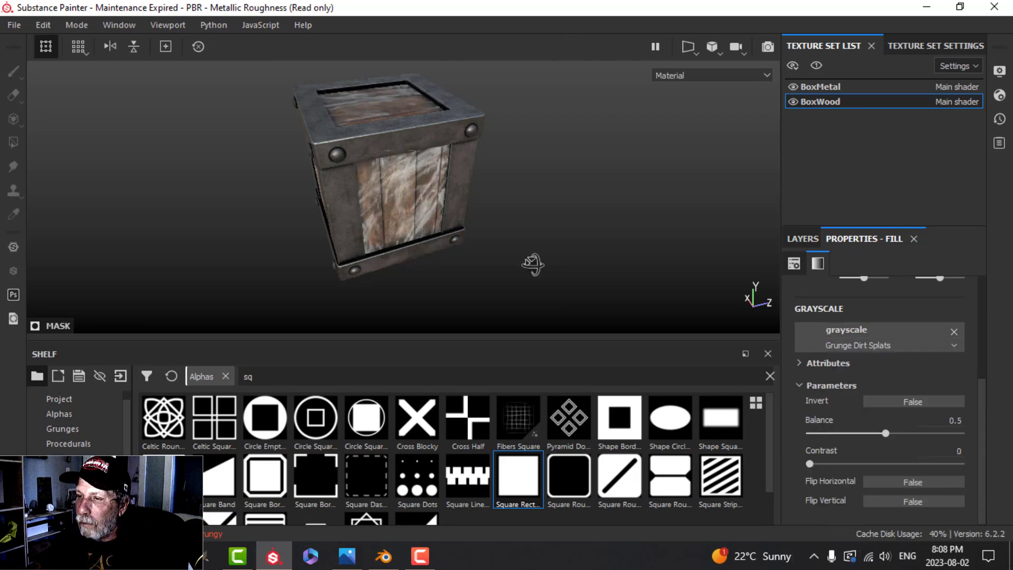
click(857, 346)
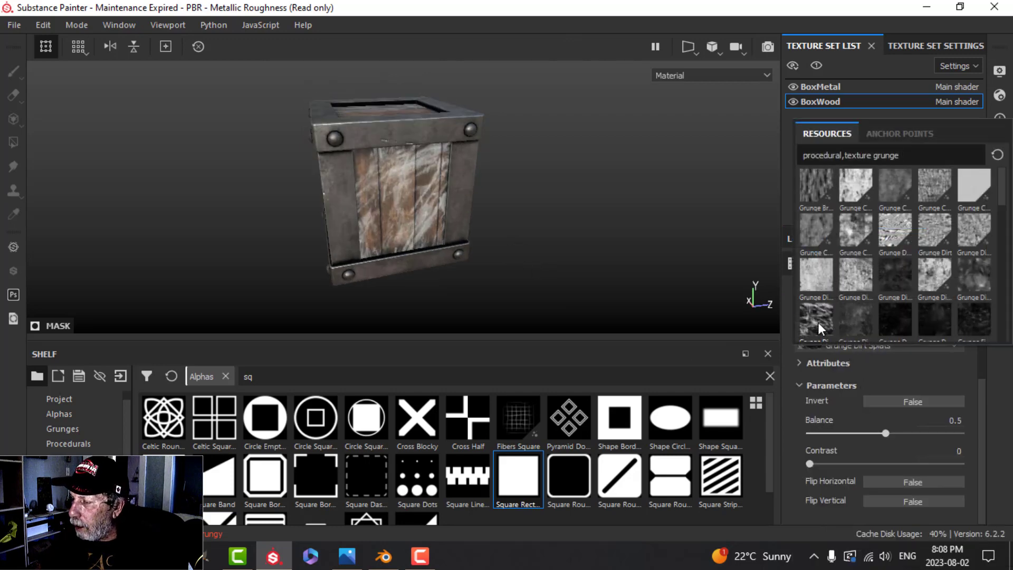
scroll(909, 318, down, 3)
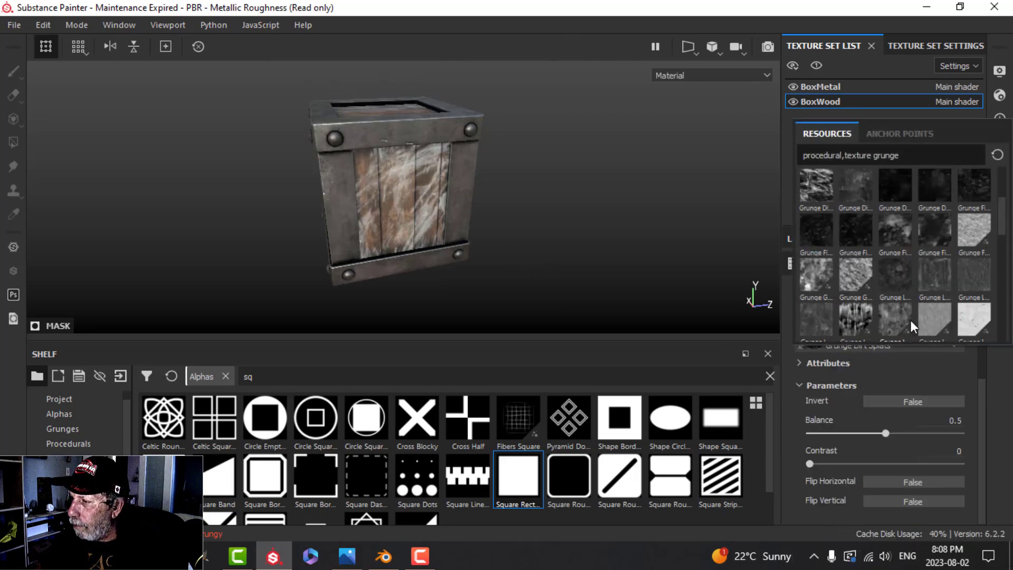
click(847, 318)
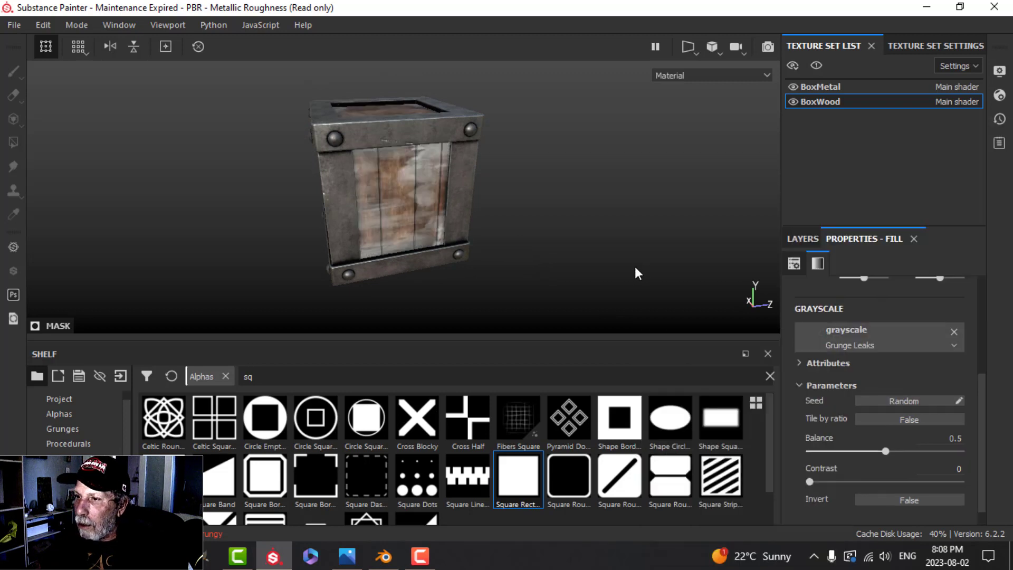
Step: Remove the grunge effect from Fill layer 1's mask and apply the Dirt Leak Dry smart mask instead
click(807, 237)
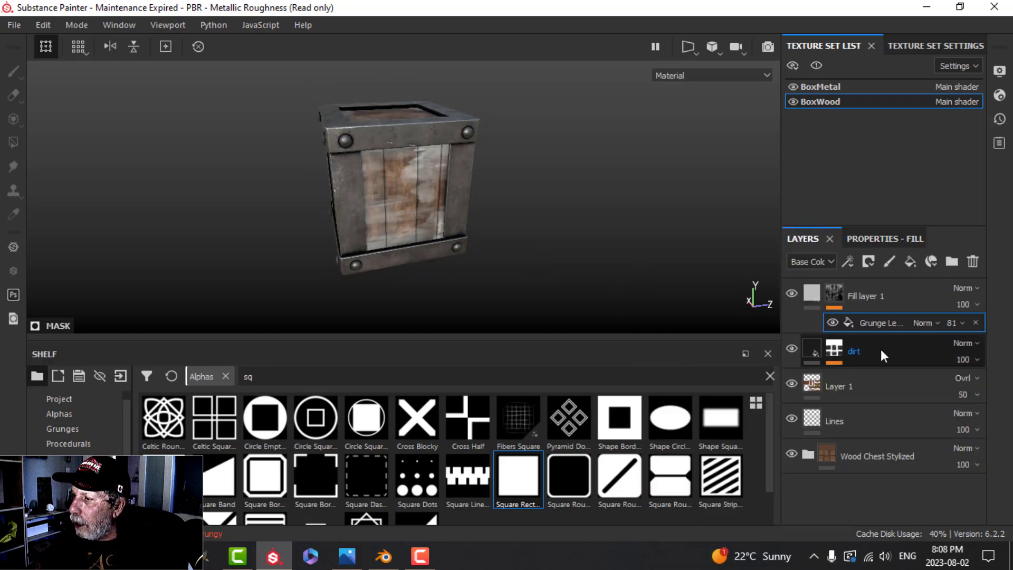
click(975, 323)
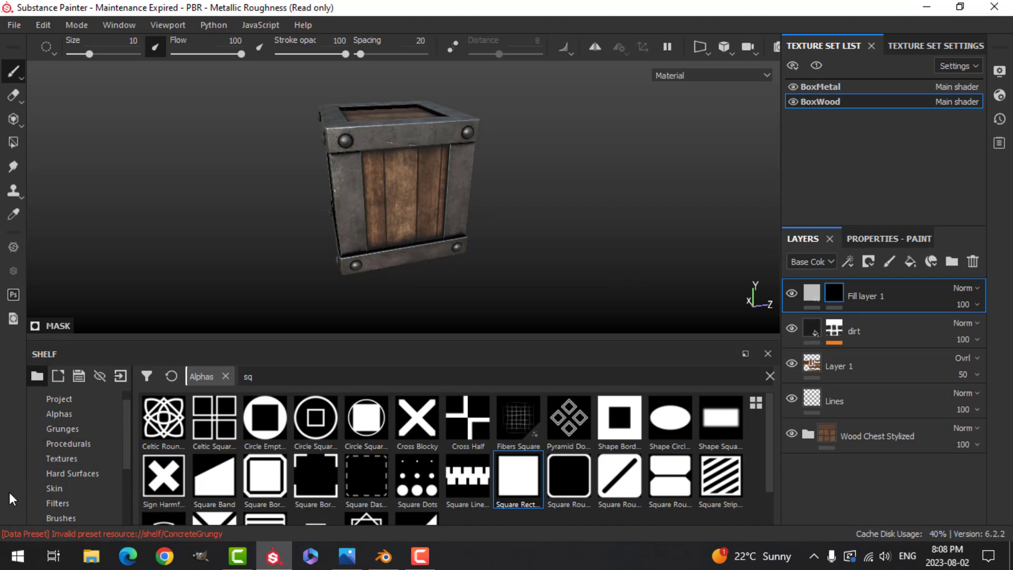
scroll(69, 493, down, 2)
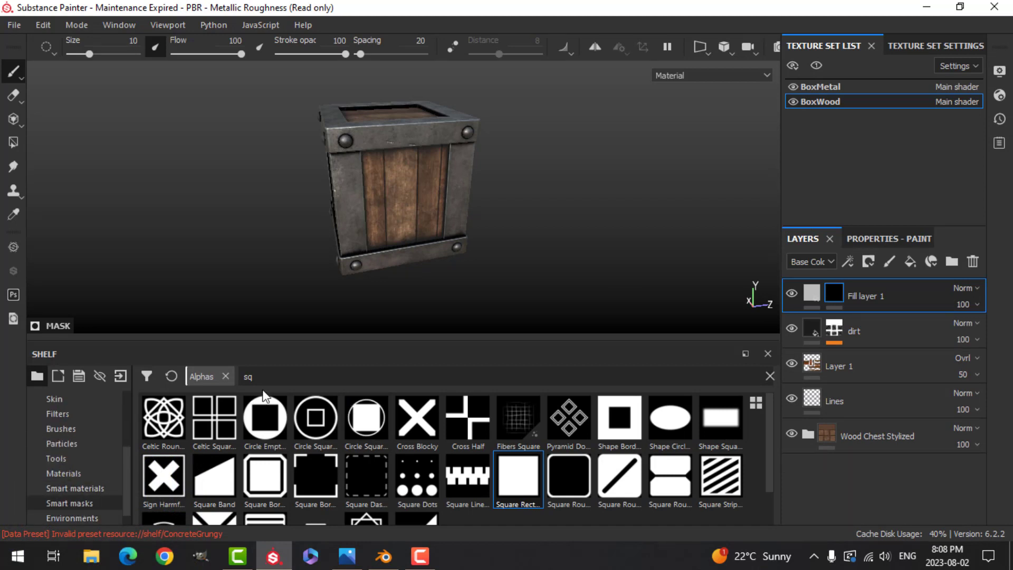
click(69, 502)
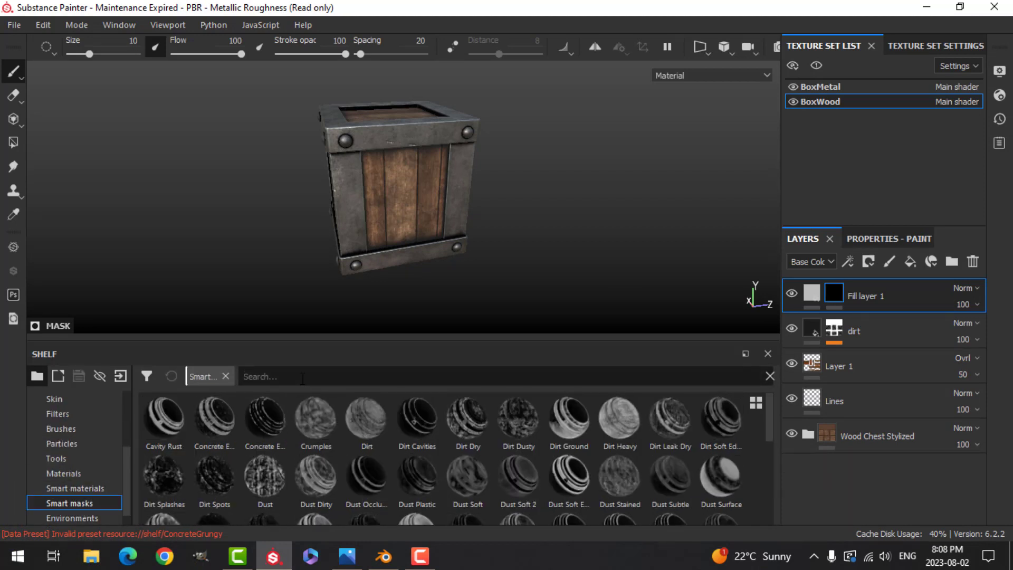
click(302, 376)
text(leak)
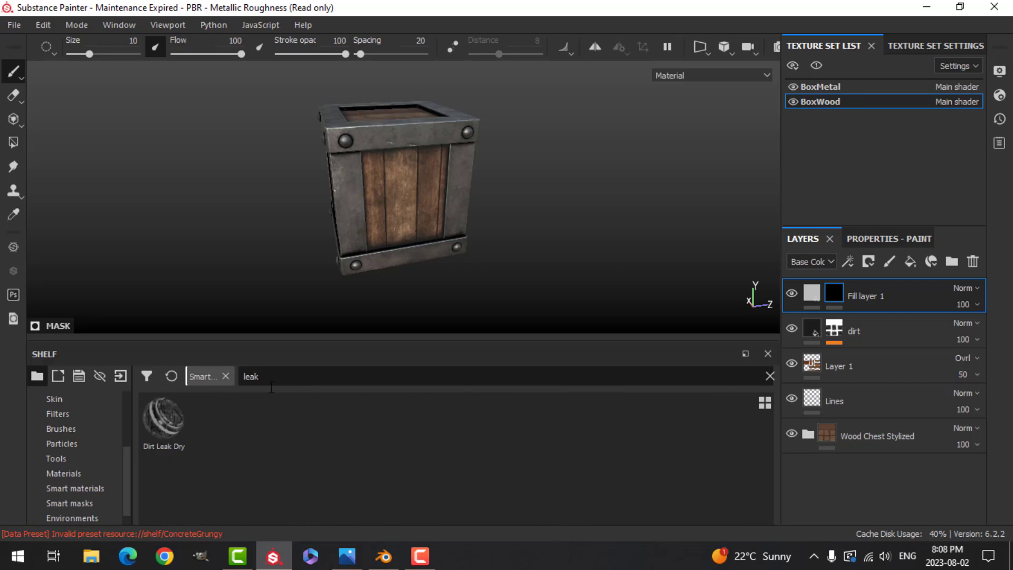
drag(165, 416, 834, 293)
Step: Lower the opacity of the Mask Builder effect on Fill layer 1 to 11 and reduce the generator's level
alt+right_drag(484, 203, 532, 231)
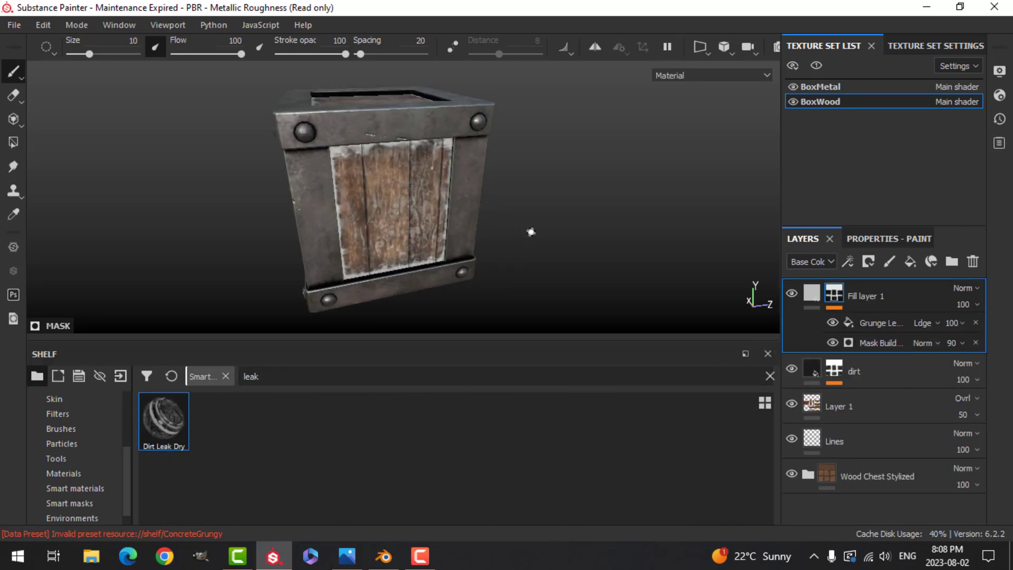
alt+drag(531, 231, 516, 217)
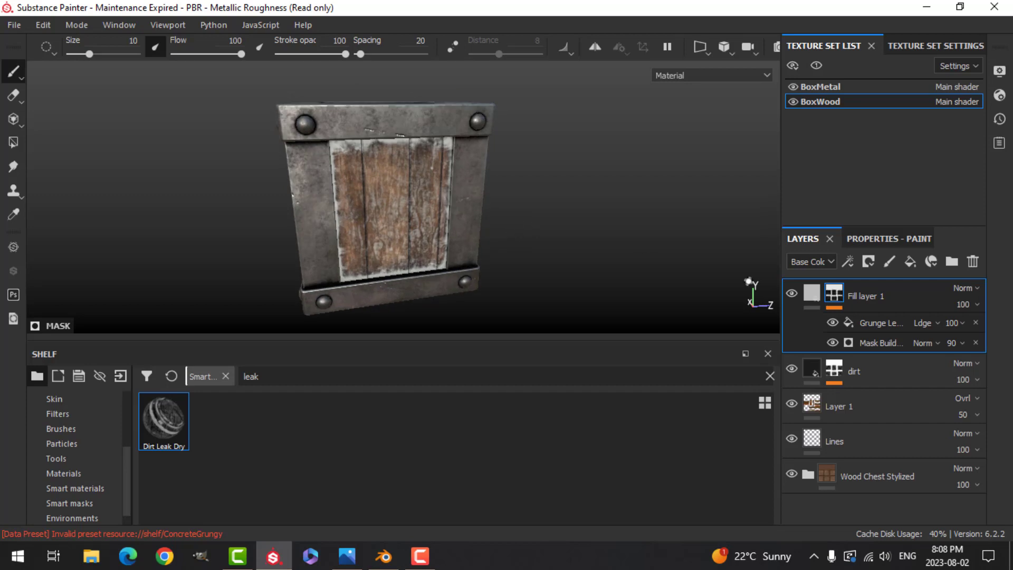
click(960, 342)
drag(1001, 369, 953, 368)
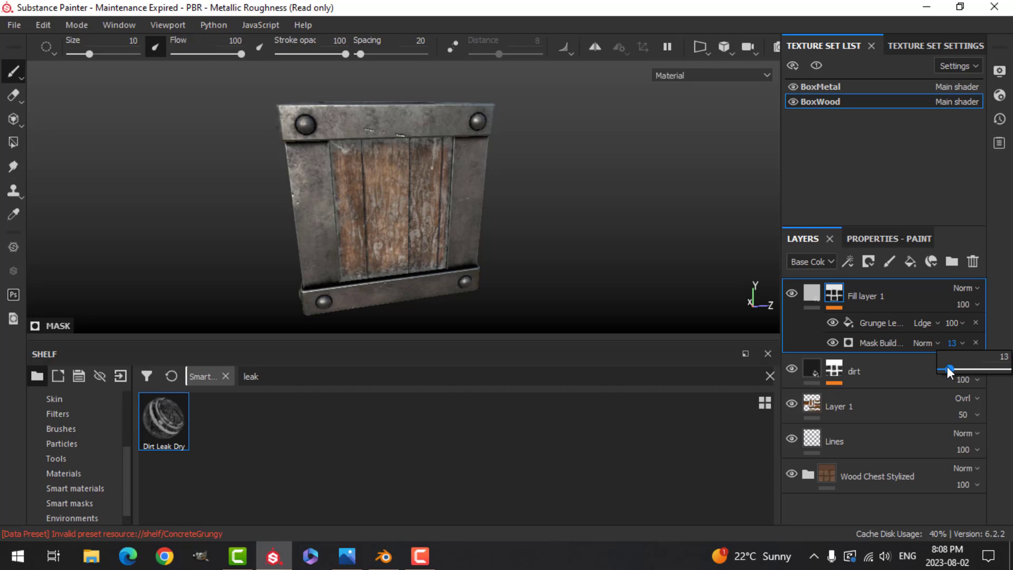
click(882, 343)
click(880, 236)
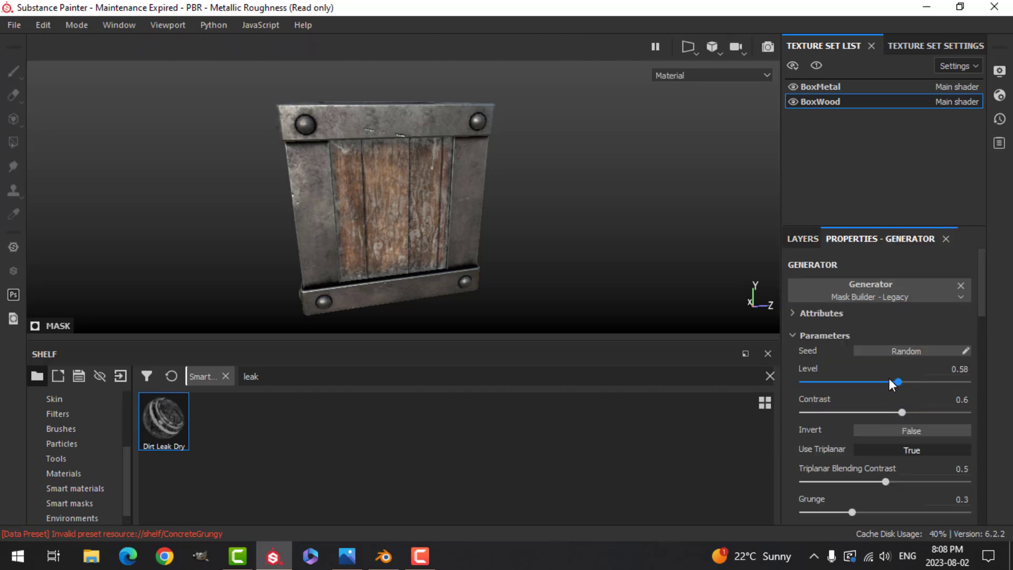
drag(896, 381, 842, 381)
click(796, 240)
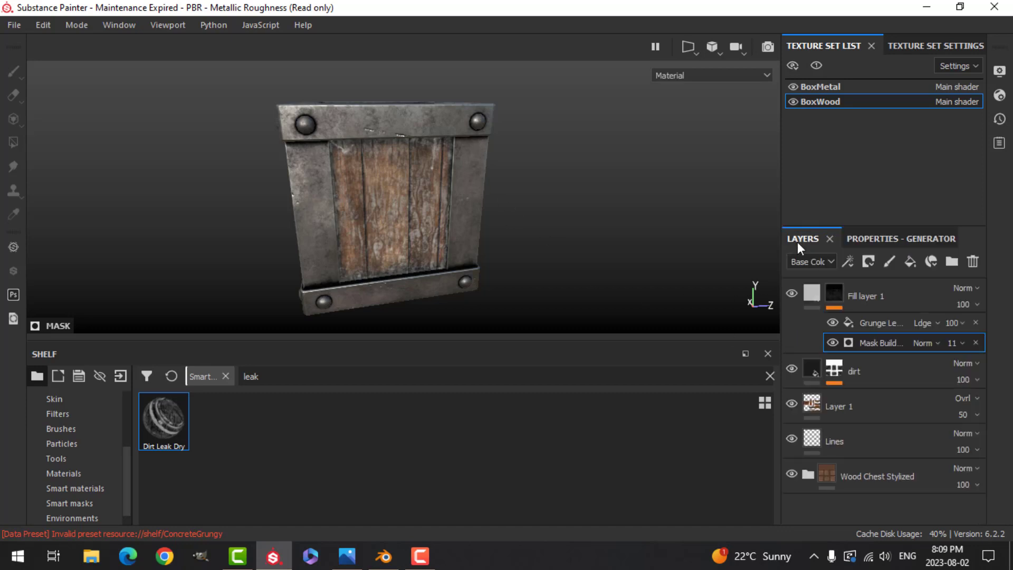
Step: Lower the opacity of the grunge effect in Fill layer 1's mask to 48
click(961, 323)
click(970, 349)
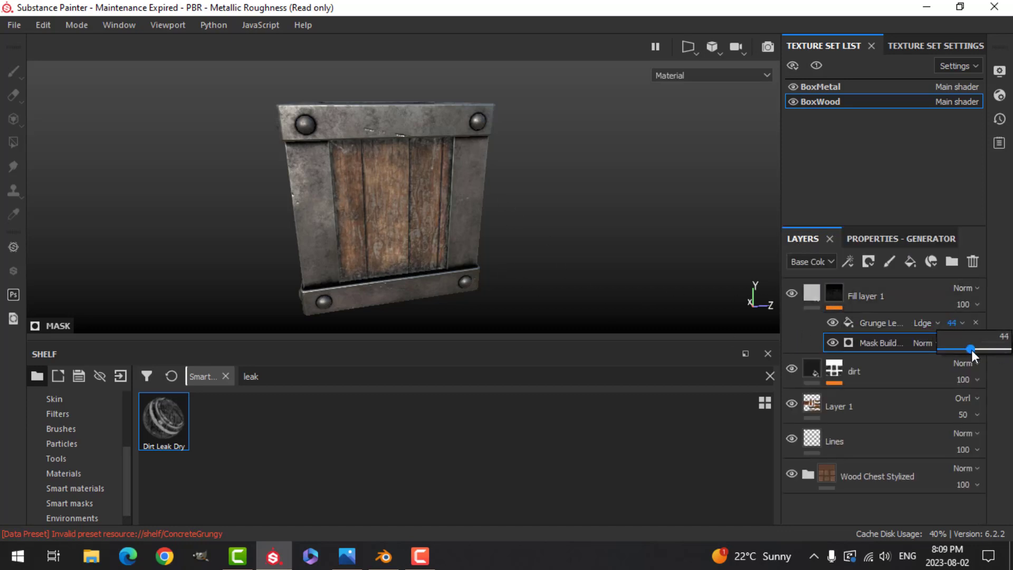
drag(971, 350, 974, 349)
scroll(380, 213, down, 3)
alt+drag(349, 179, 439, 230)
scroll(515, 236, up, 1)
alt+middle_drag(515, 236, 521, 216)
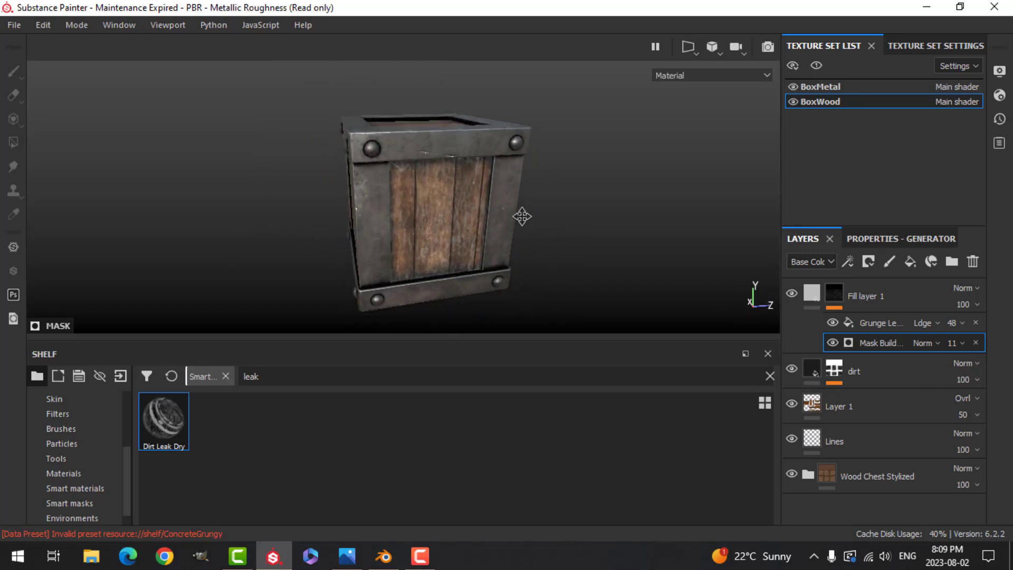
alt+drag(522, 216, 504, 236)
Step: Examine the layers inside the Wood Chest Stylized folder
click(813, 291)
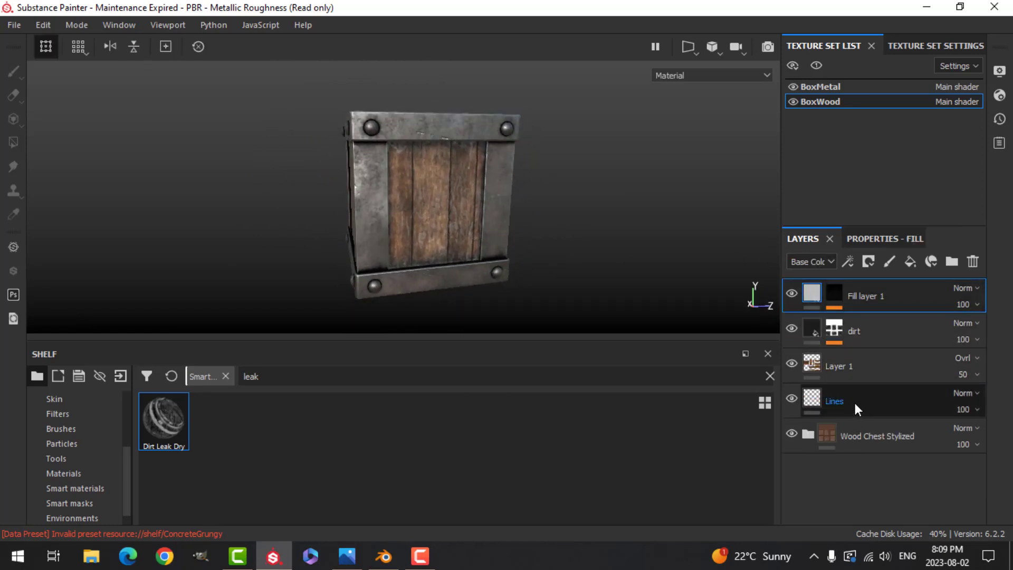
click(809, 435)
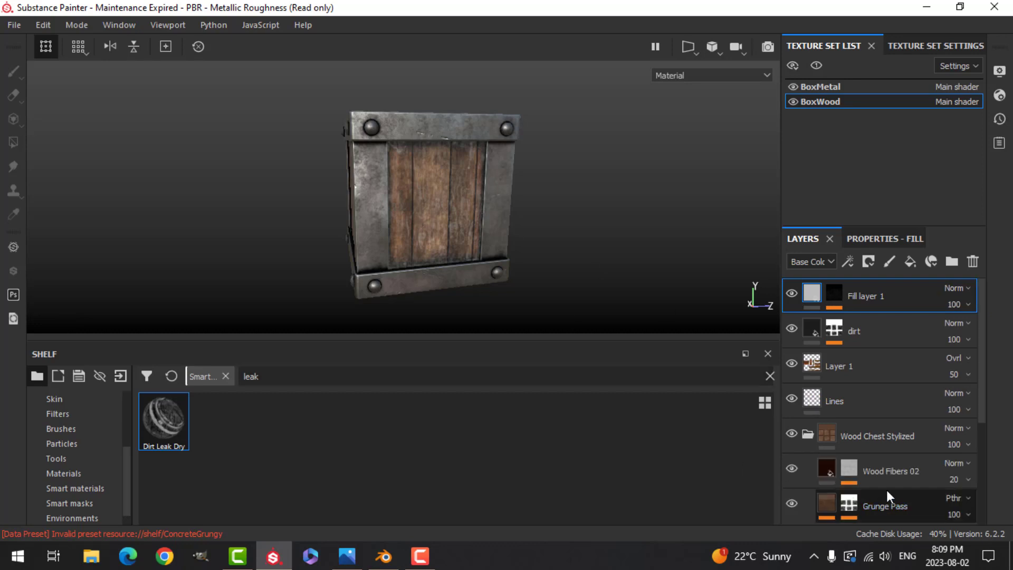
scroll(877, 478, down, 3)
scroll(849, 348, up, 3)
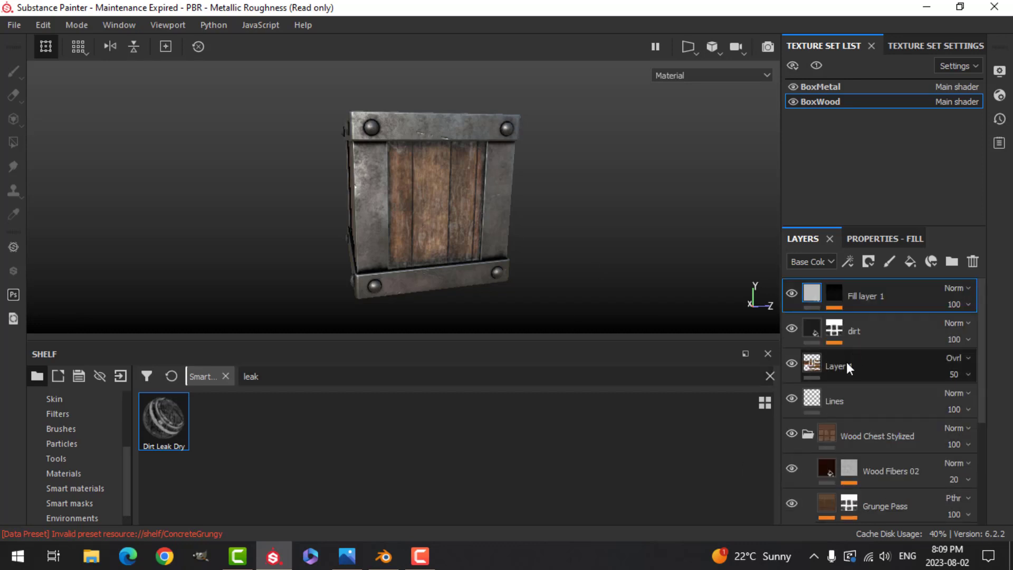
click(808, 433)
Step: Rename BoxWood's Fill layer 1 as grunge and paste a copy of BoxMetal's scratches layer above it
click(855, 88)
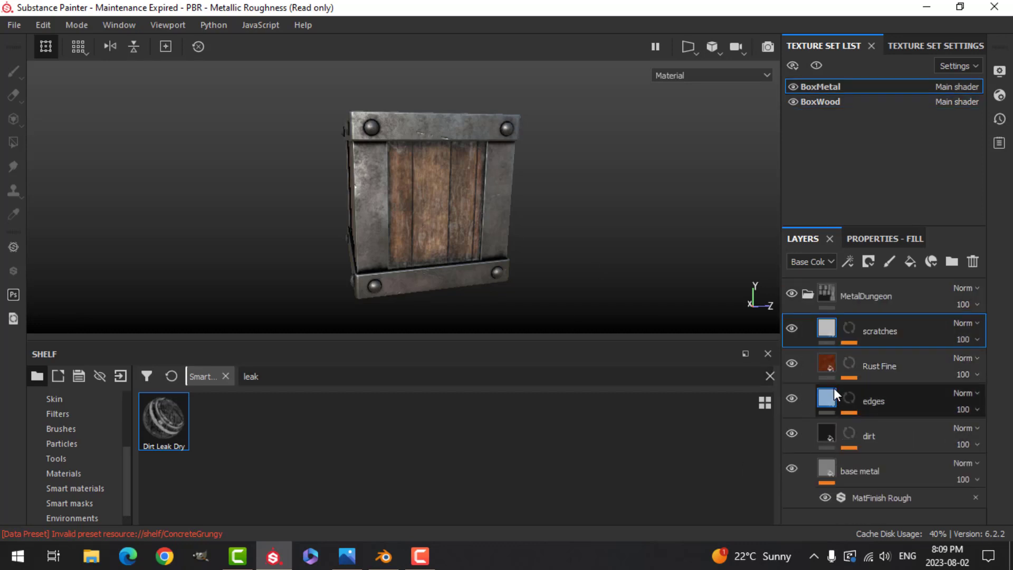
right_click(881, 332)
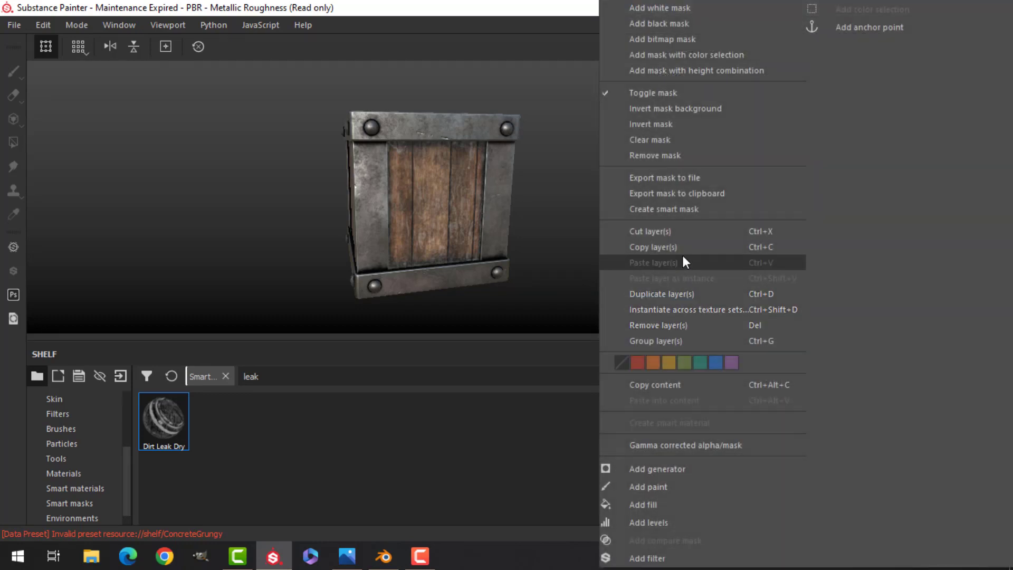
key(Escape)
click(829, 102)
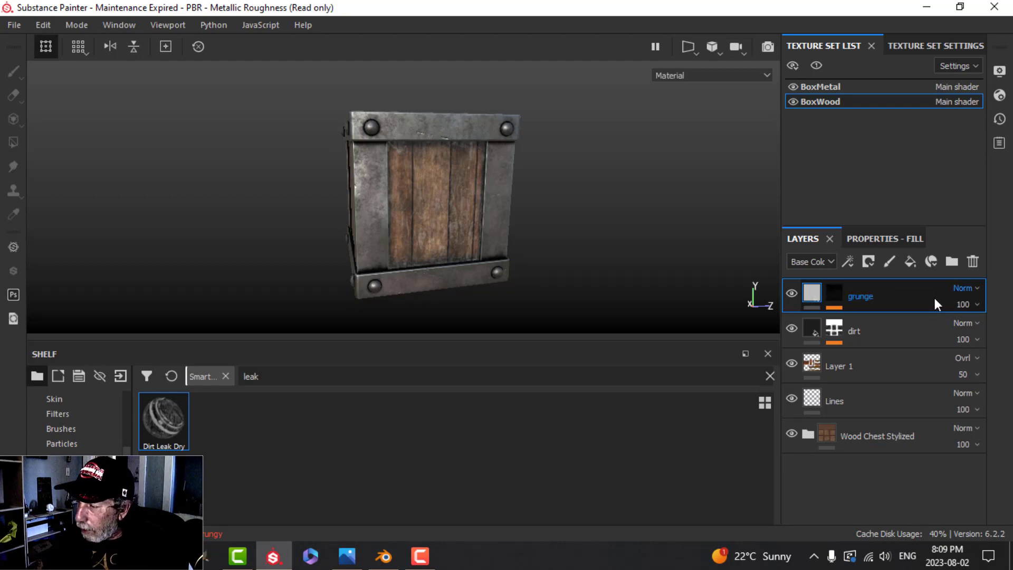
right_click(849, 483)
click(662, 262)
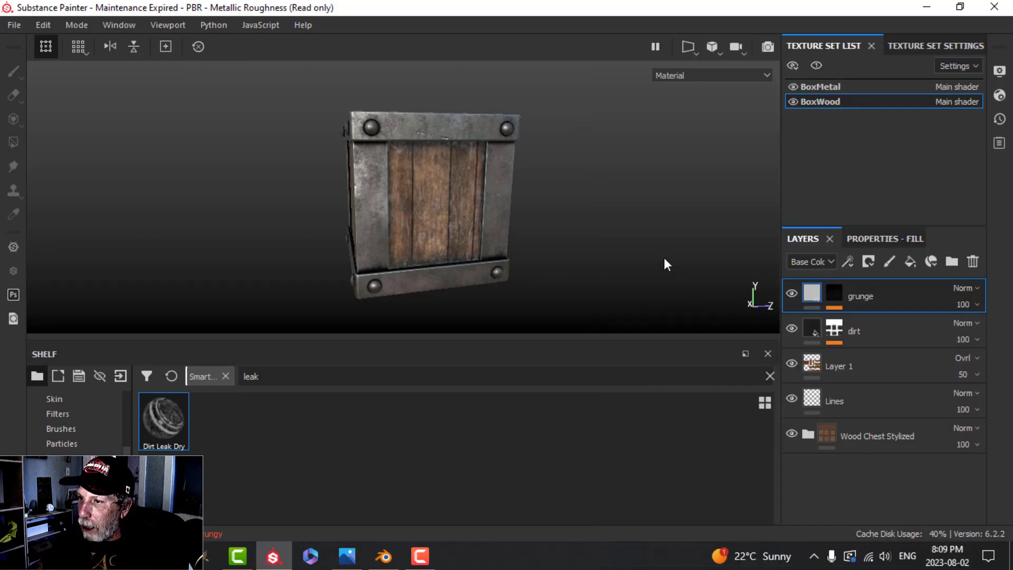
Step: Set the base color of BoxWood's scratches layer to a near-black gray
click(818, 298)
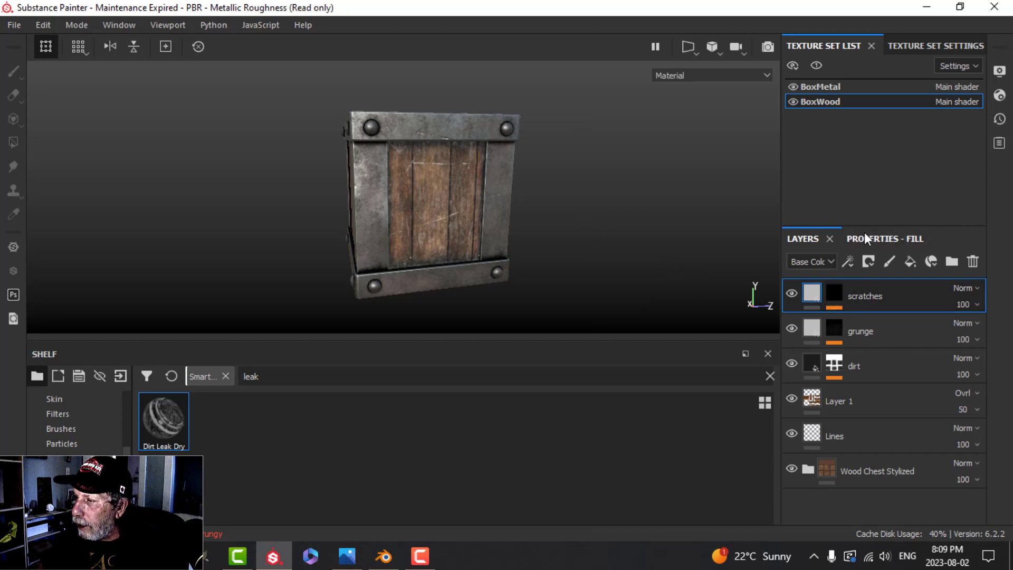
click(850, 452)
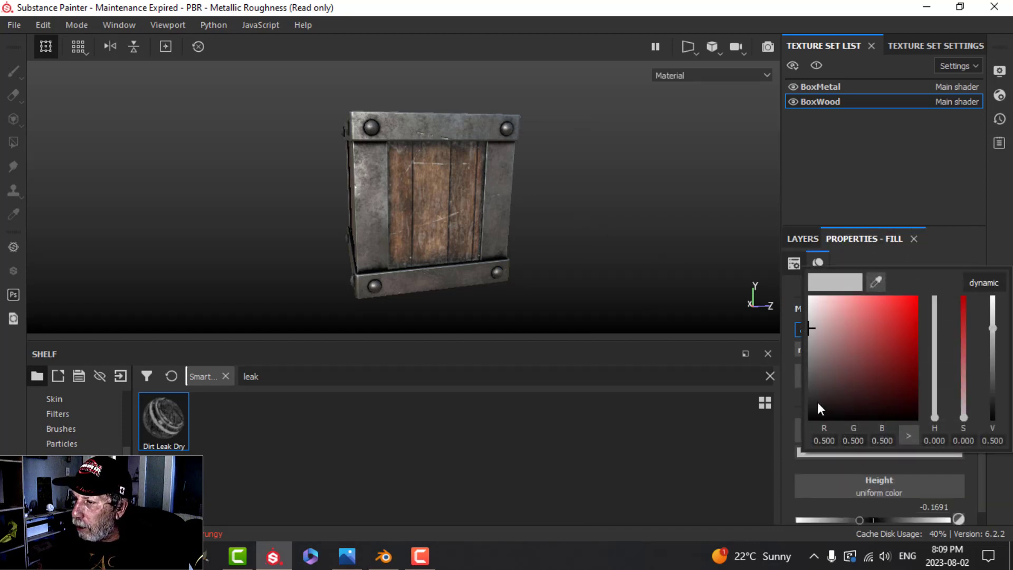
drag(819, 407, 806, 410)
click(1007, 232)
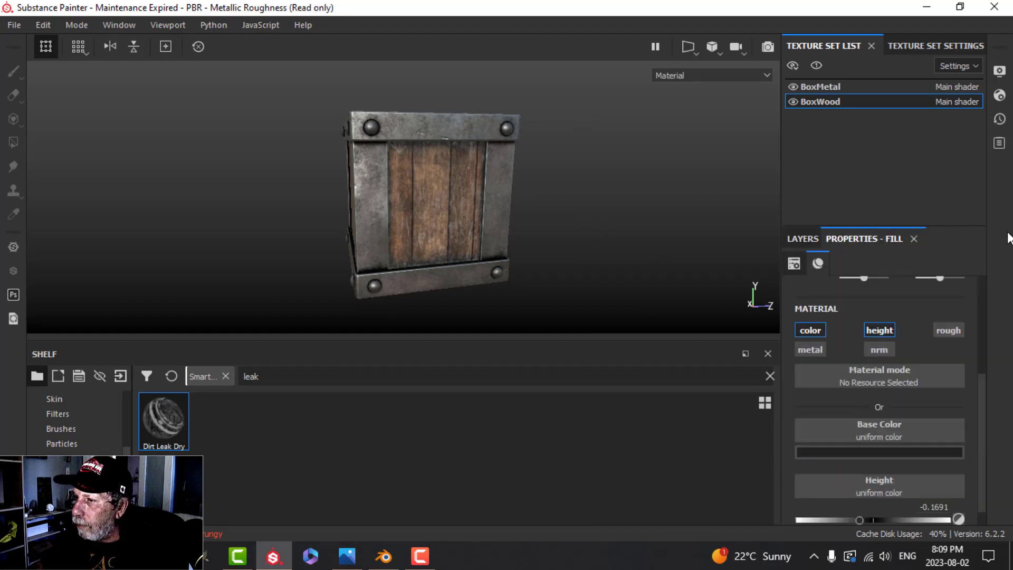
scroll(474, 277, up, 4)
alt+drag(552, 244, 537, 250)
alt+middle_drag(535, 257, 536, 301)
scroll(498, 293, up, 3)
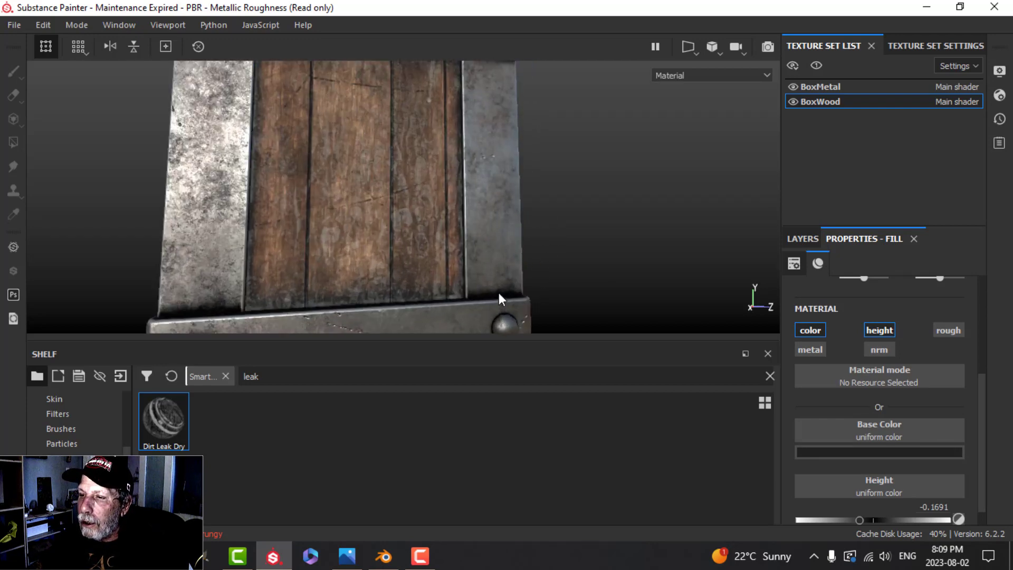
alt+drag(498, 292, 500, 259)
alt+drag(425, 187, 525, 263)
click(803, 239)
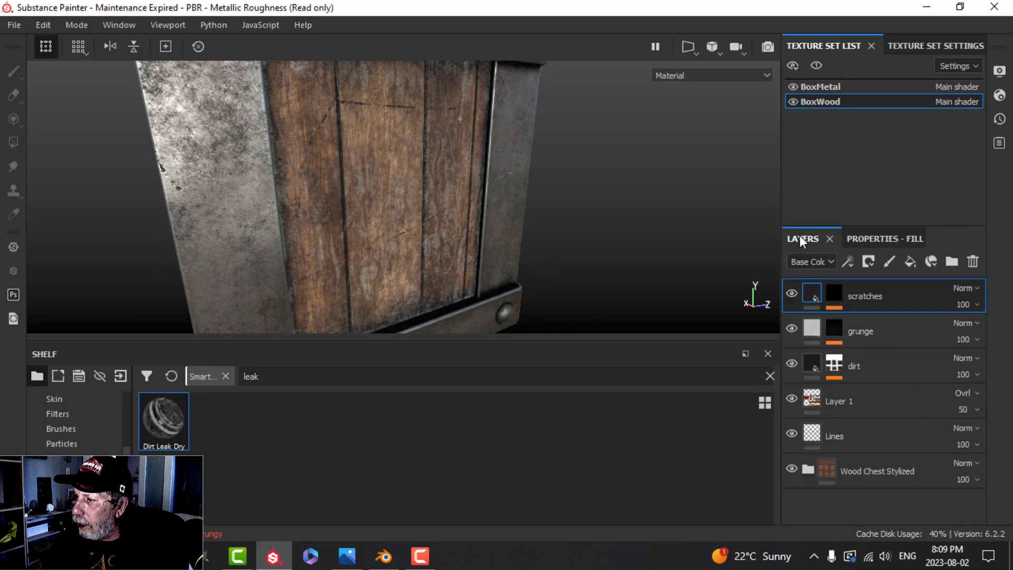
Step: Set the Balance of the Grunge Scratches Rough effect in the scratches layer's mask to 0.51
click(835, 293)
click(897, 322)
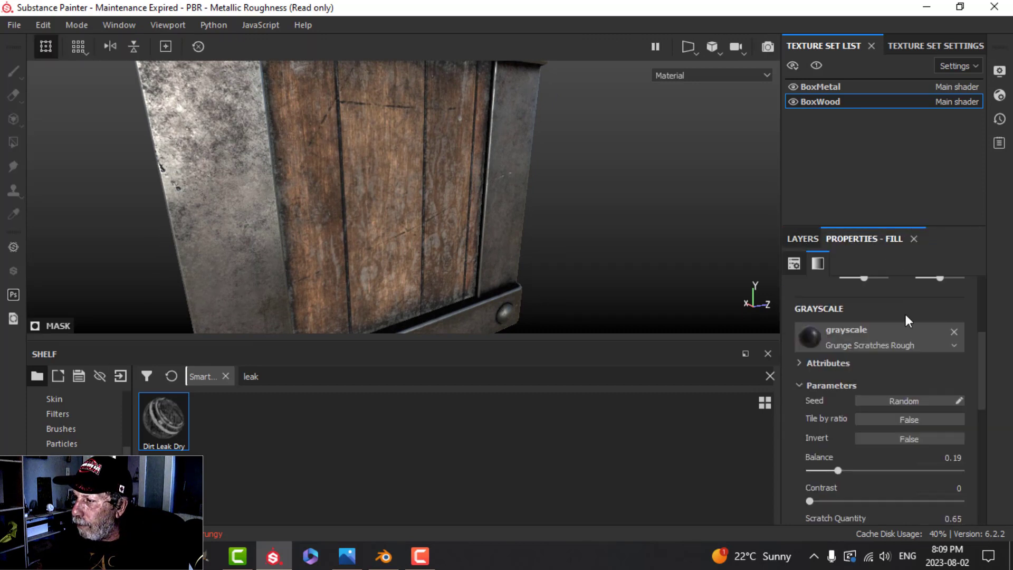
drag(839, 471, 887, 459)
Step: Examine the scratches on the wood planks and metal frame from several sides of the crate
key(f)
alt+drag(401, 238, 454, 266)
alt+right_drag(287, 283, 158, 260)
alt+middle_drag(159, 259, 288, 233)
alt+drag(270, 231, 480, 252)
alt+drag(338, 270, 568, 254)
alt+middle_drag(568, 255, 563, 269)
alt+drag(563, 269, 500, 255)
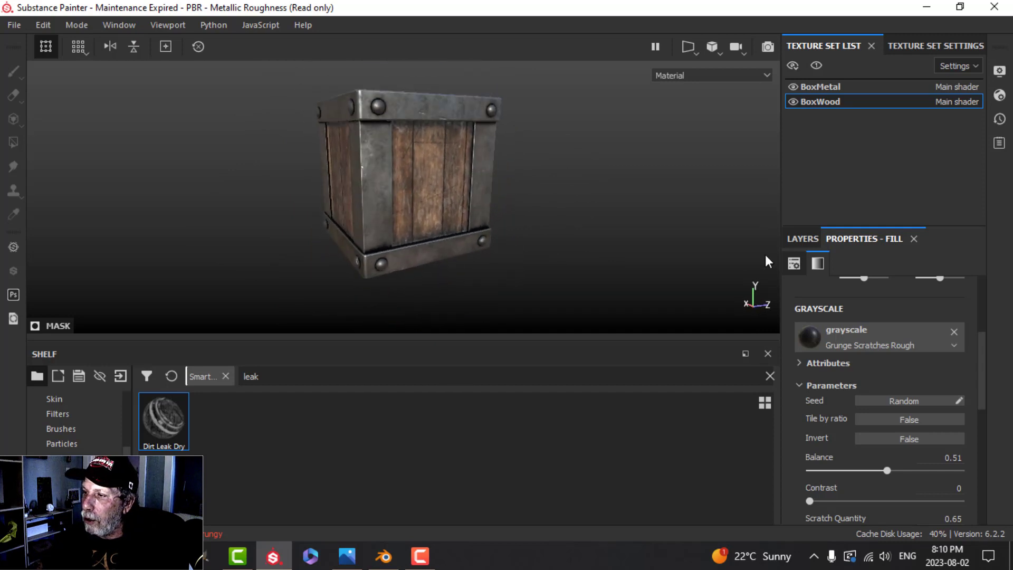
Step: Try a red and then a green base color on BoxWood's grunge layer to judge its effect on the planks
click(801, 239)
click(865, 350)
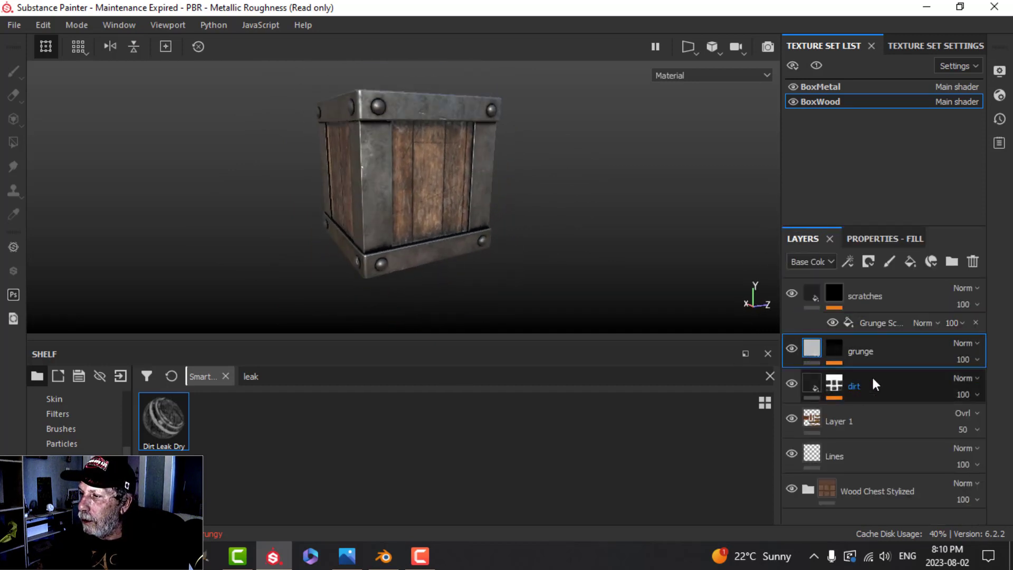
click(891, 240)
click(875, 452)
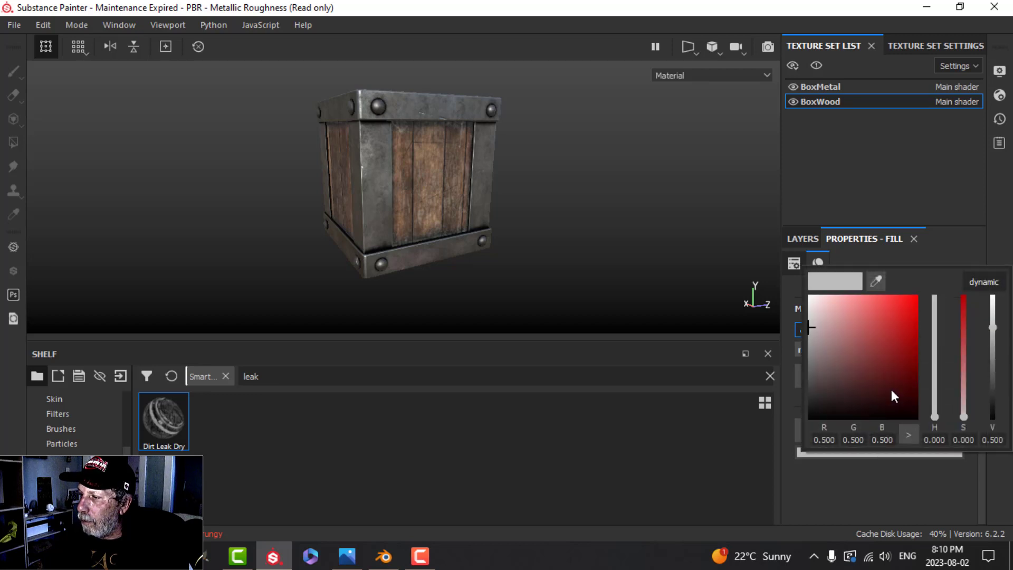
drag(891, 389, 898, 333)
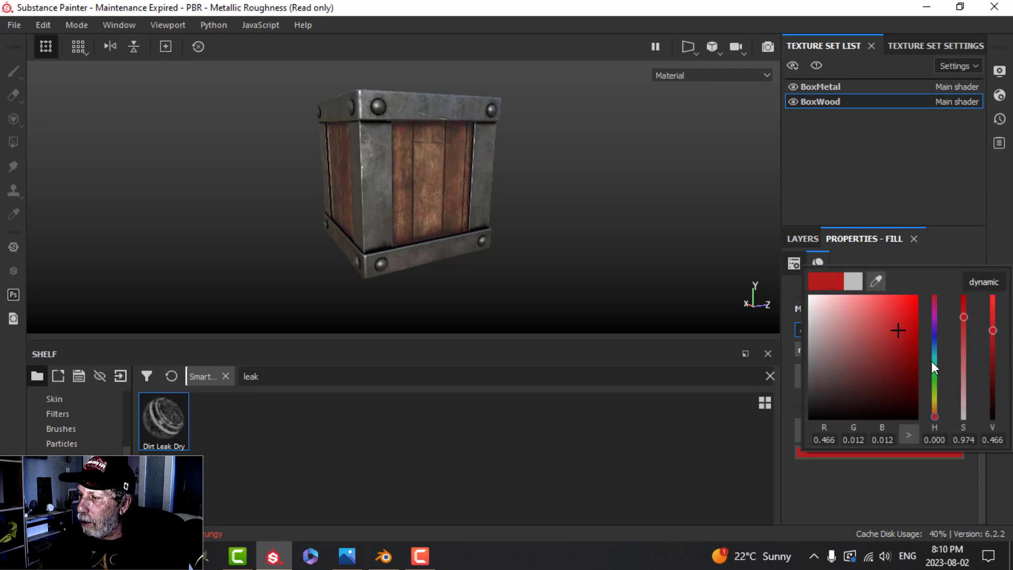
click(935, 377)
drag(936, 377, 907, 349)
alt+drag(488, 219, 481, 192)
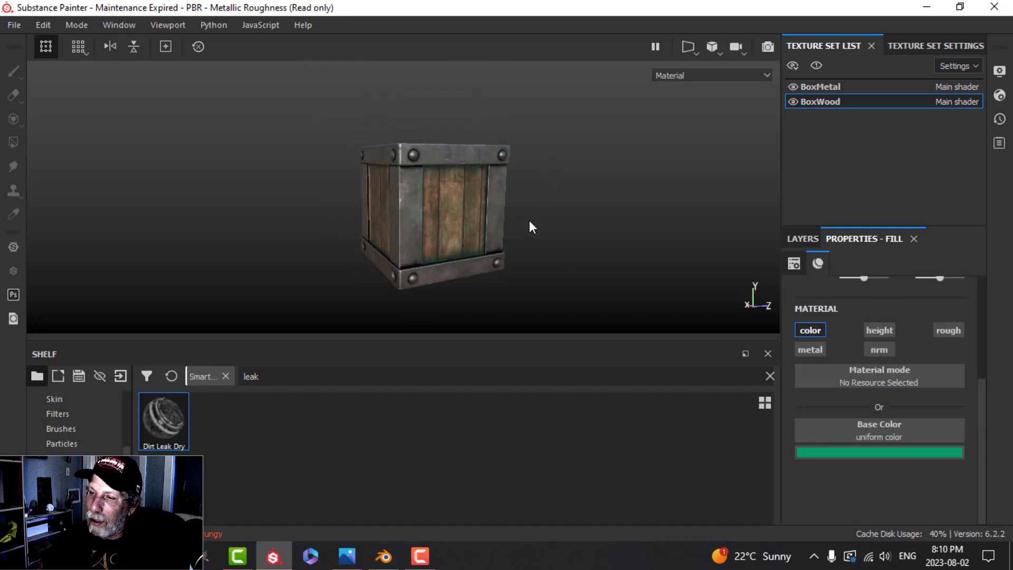
Step: Set the grunge layer's base color to a light neutral gray and check the crate in an enlarged viewport
click(859, 453)
click(810, 342)
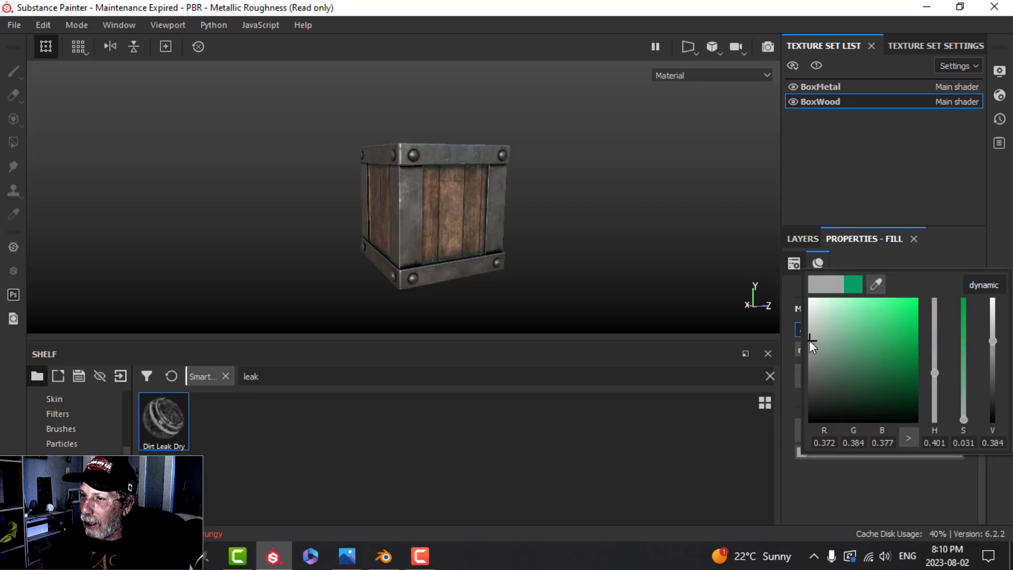
alt+drag(543, 181, 526, 226)
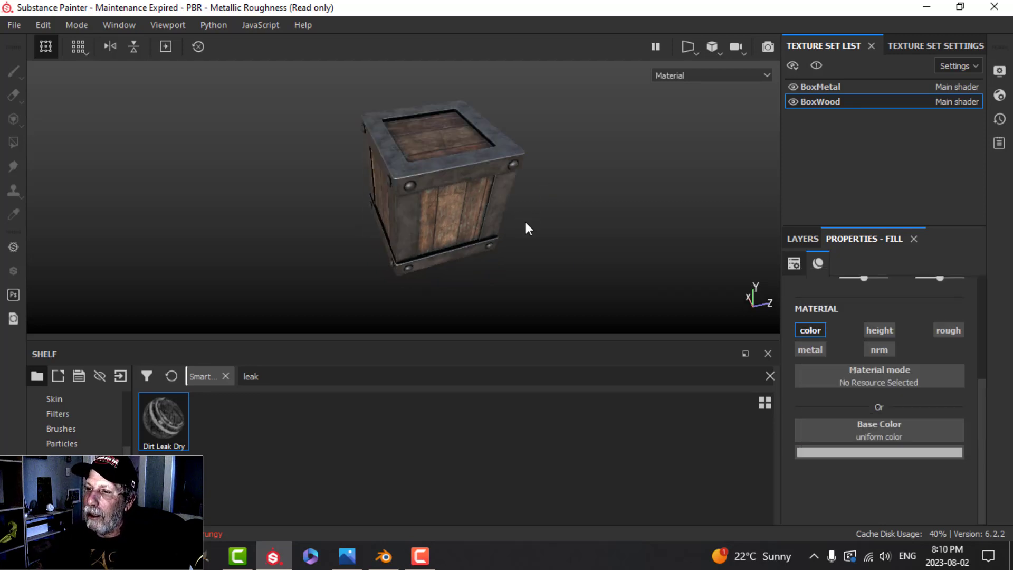
key(Tab)
alt+drag(607, 292, 636, 275)
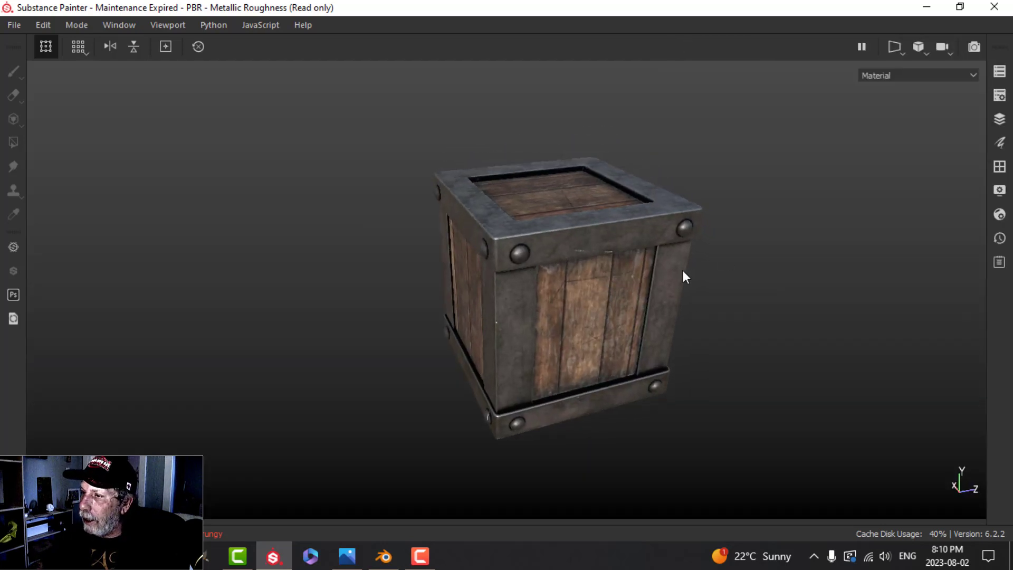
alt+middle_drag(683, 271, 626, 285)
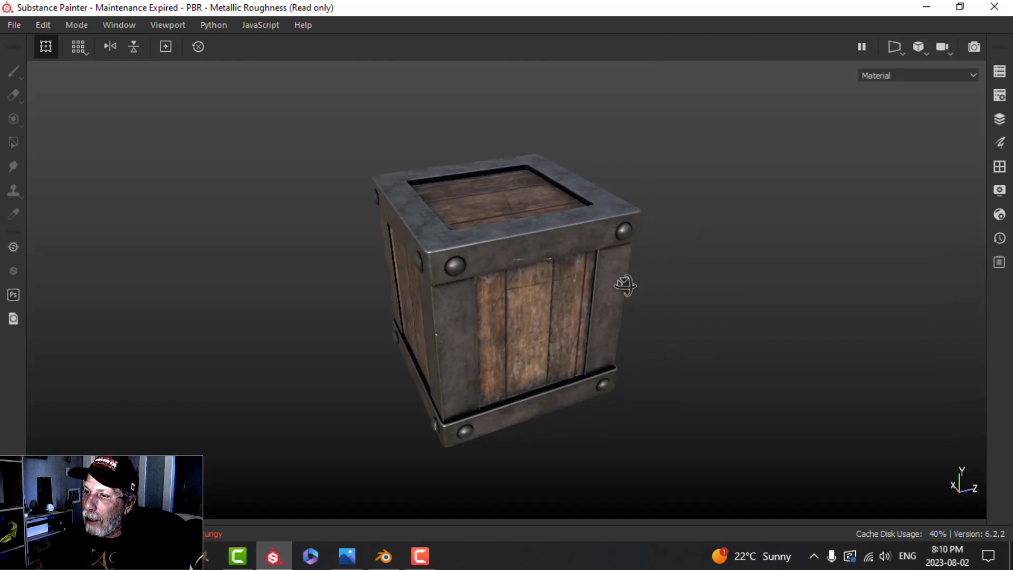
Step: Activate Temporal Anti-Aliasing for the viewport in the display settings
click(1001, 191)
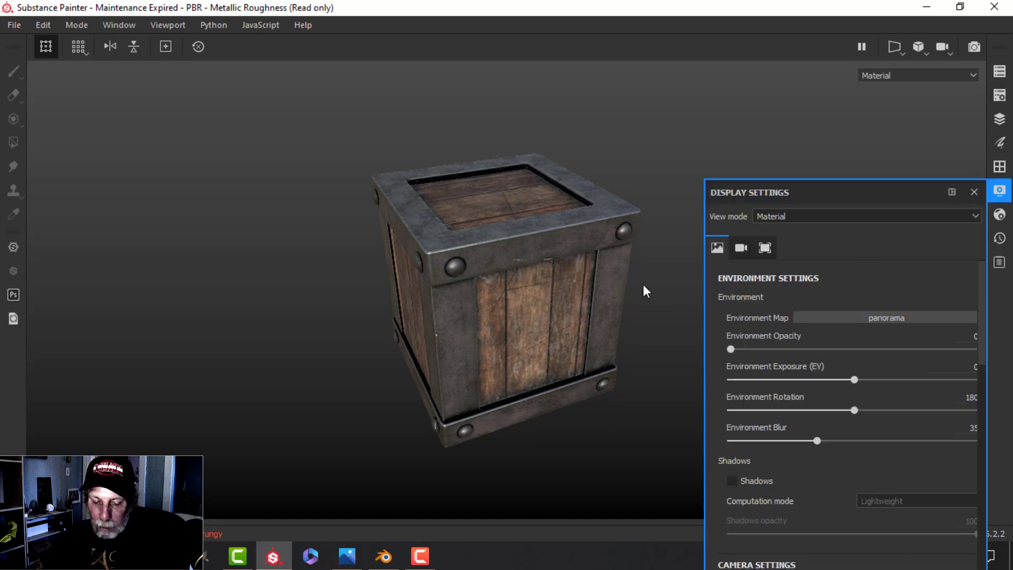
click(974, 192)
key(Tab)
click(1006, 71)
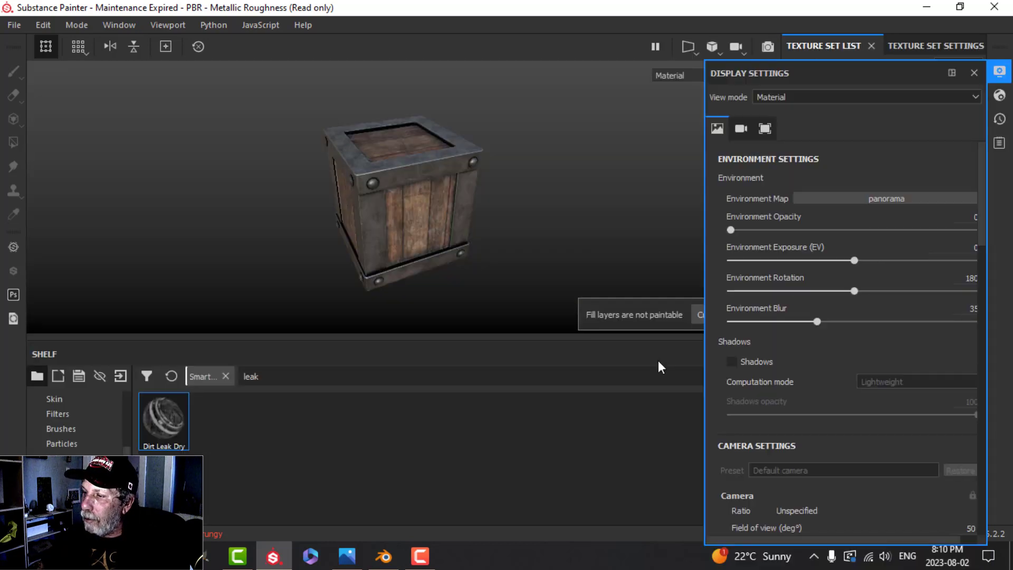
scroll(750, 385, down, 10)
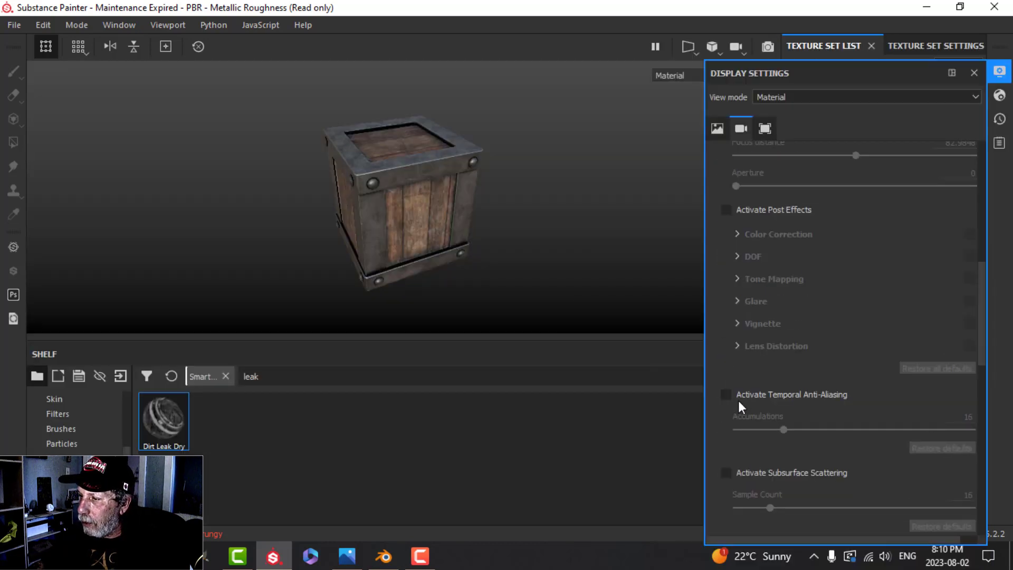
scroll(738, 401, down, 4)
click(726, 261)
scroll(780, 353, down, 2)
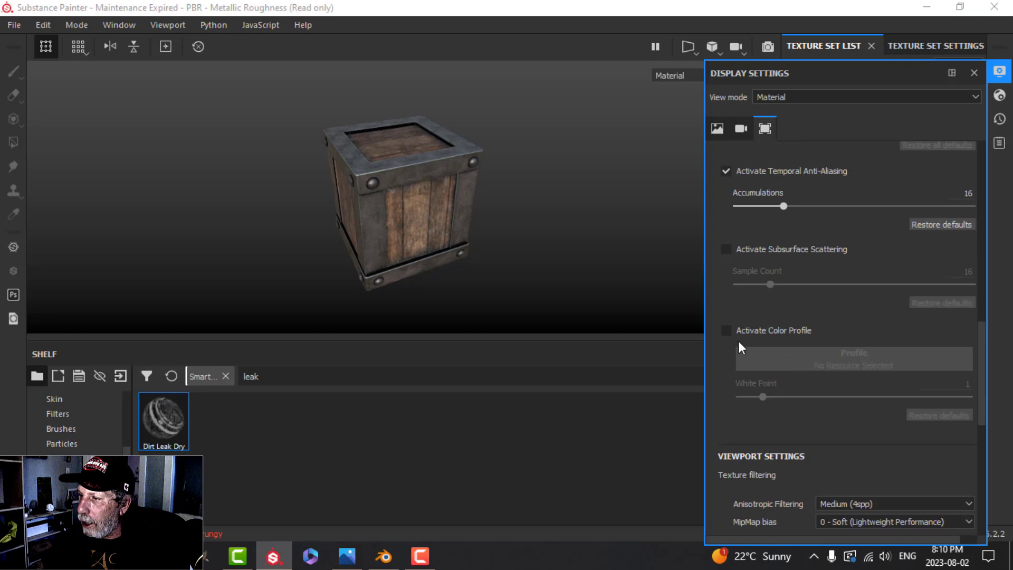
Step: Activate the color profile for the viewport and assign the rec709 profile to it
click(727, 331)
click(816, 359)
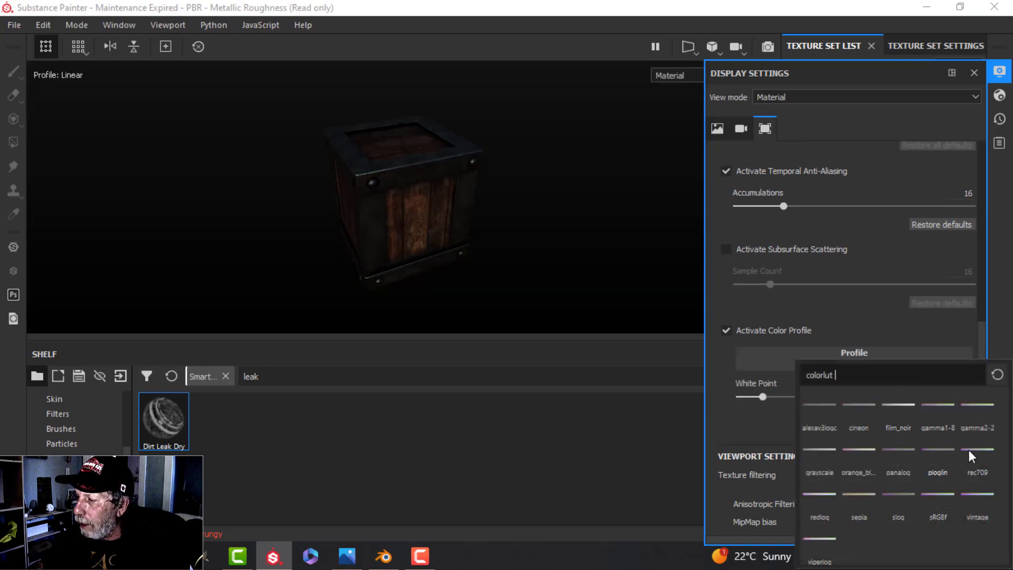
click(976, 451)
click(999, 76)
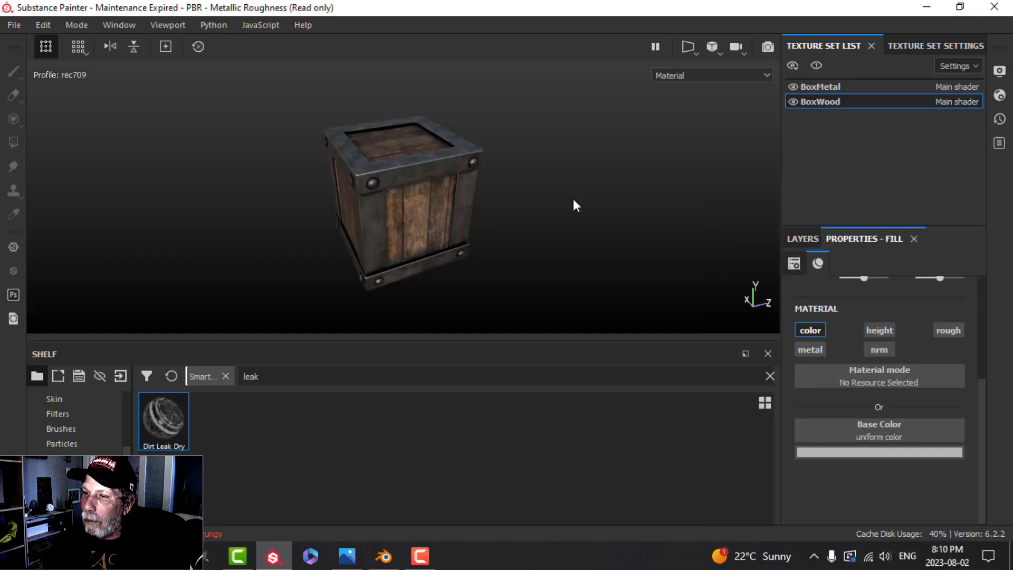
alt+drag(572, 198, 512, 233)
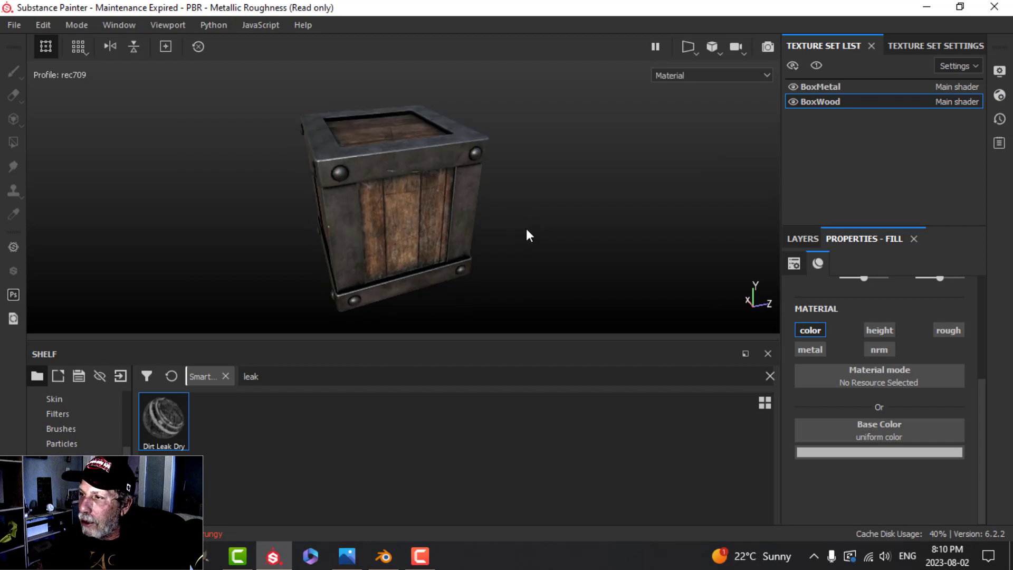
Step: Try the Bus Garage environment map as lighting for the crate
click(999, 71)
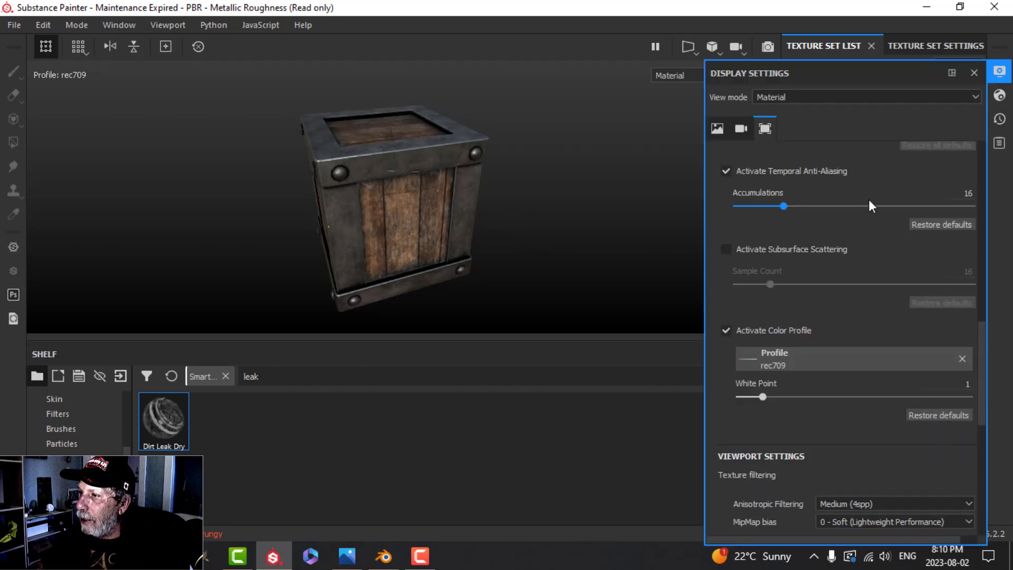
click(722, 129)
click(872, 190)
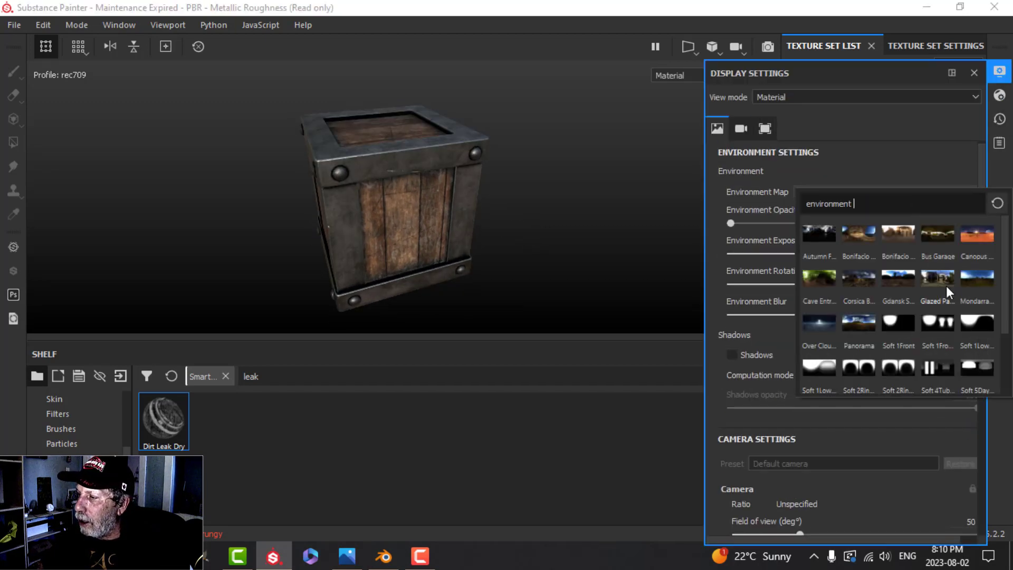
click(938, 237)
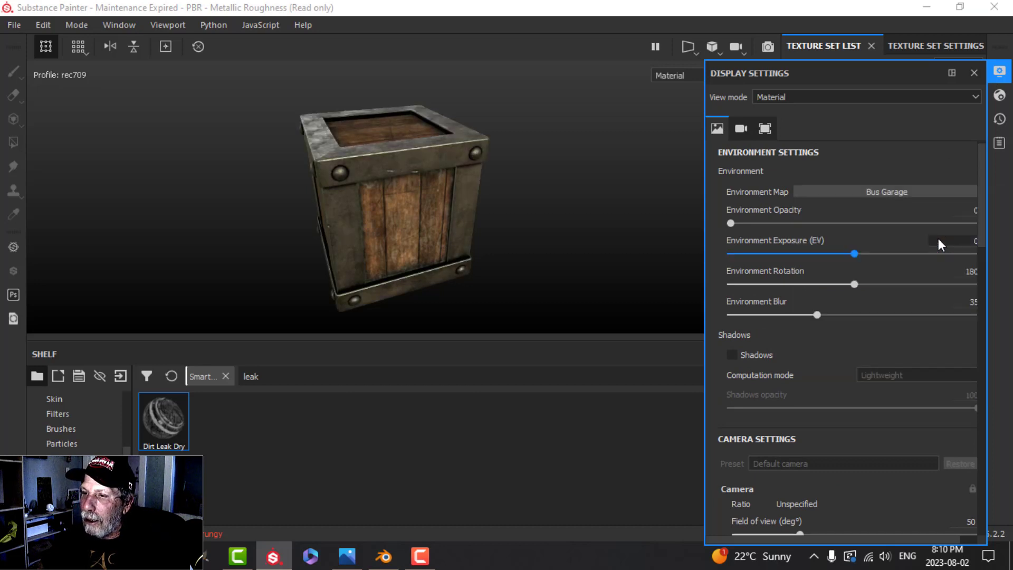
Step: Change the environment map to Bonifacio Aragon Stairs and close the display settings
click(917, 189)
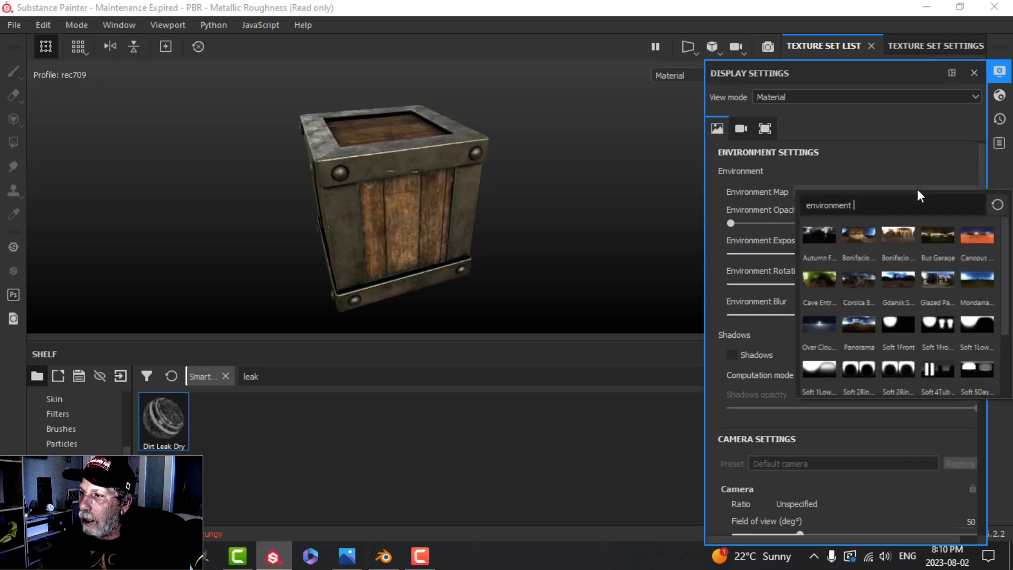
click(905, 235)
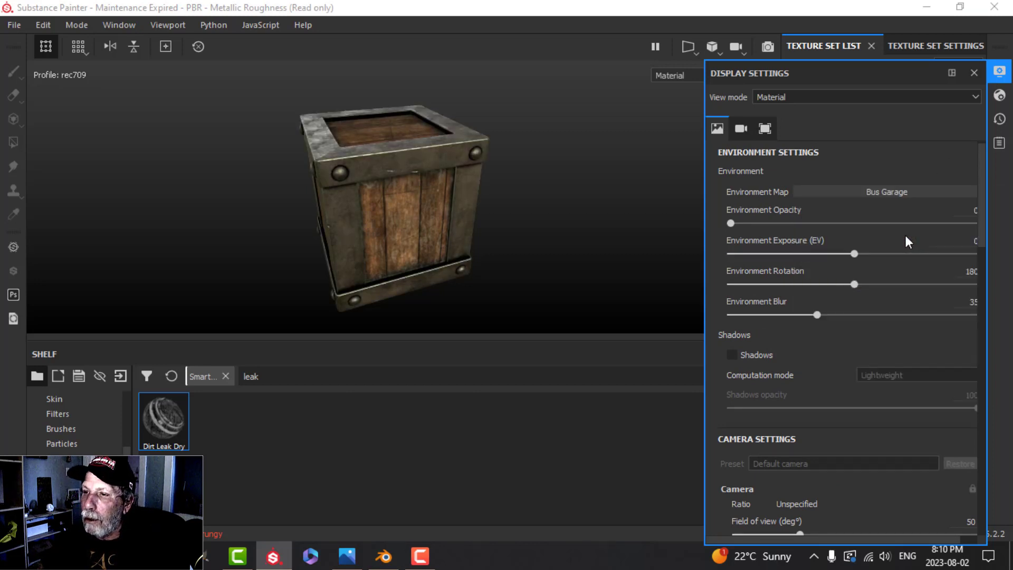
click(875, 191)
click(847, 233)
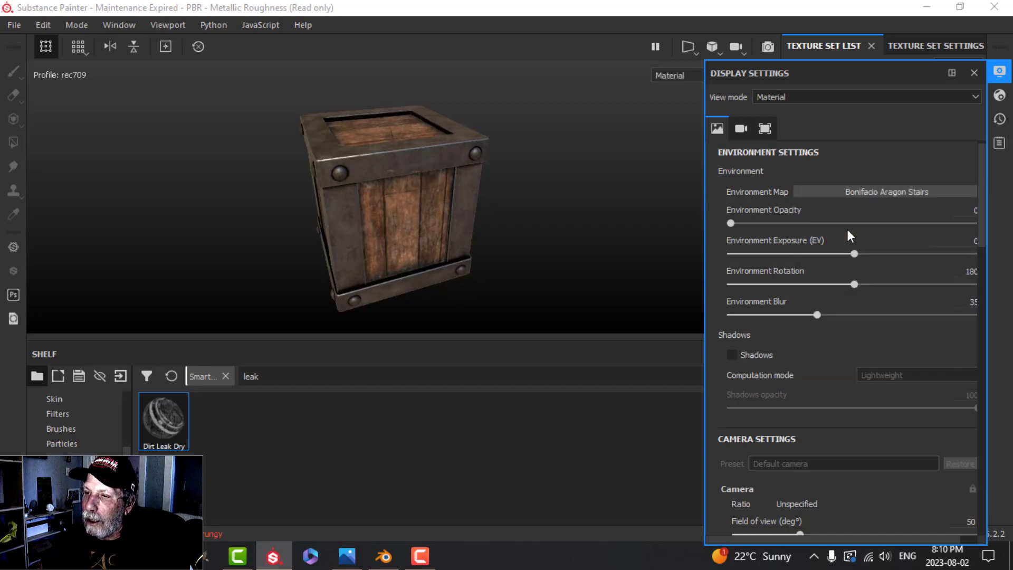
click(993, 77)
Step: Examine the finished crate from all sides under the new lighting in an enlarged viewport
alt+drag(641, 227, 604, 295)
key(Tab)
alt+drag(569, 314, 435, 282)
scroll(472, 285, up, 4)
alt+drag(581, 273, 681, 298)
scroll(574, 338, down, 3)
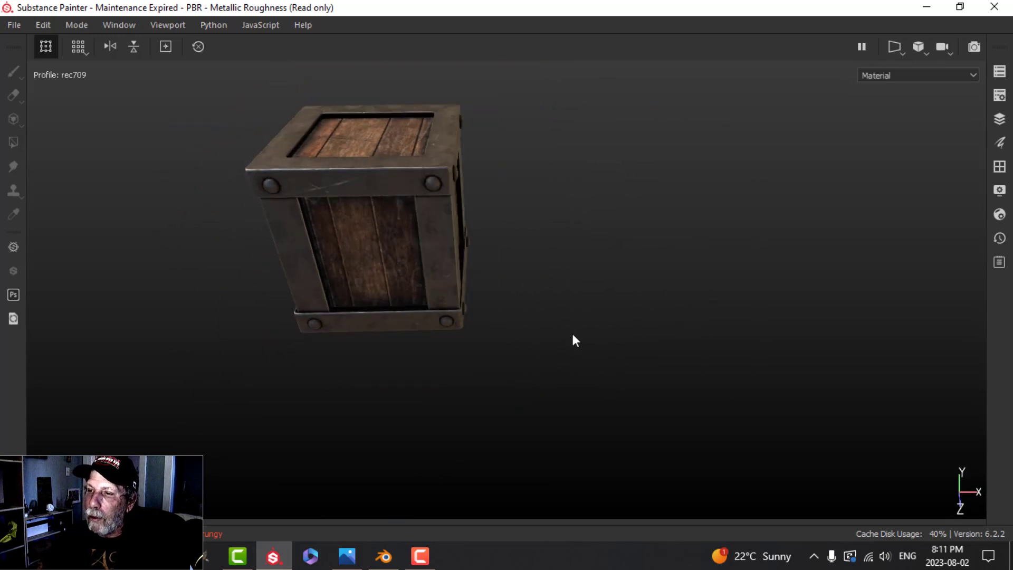
alt+drag(574, 337, 666, 260)
alt+middle_drag(374, 288, 547, 312)
alt+drag(545, 314, 521, 327)
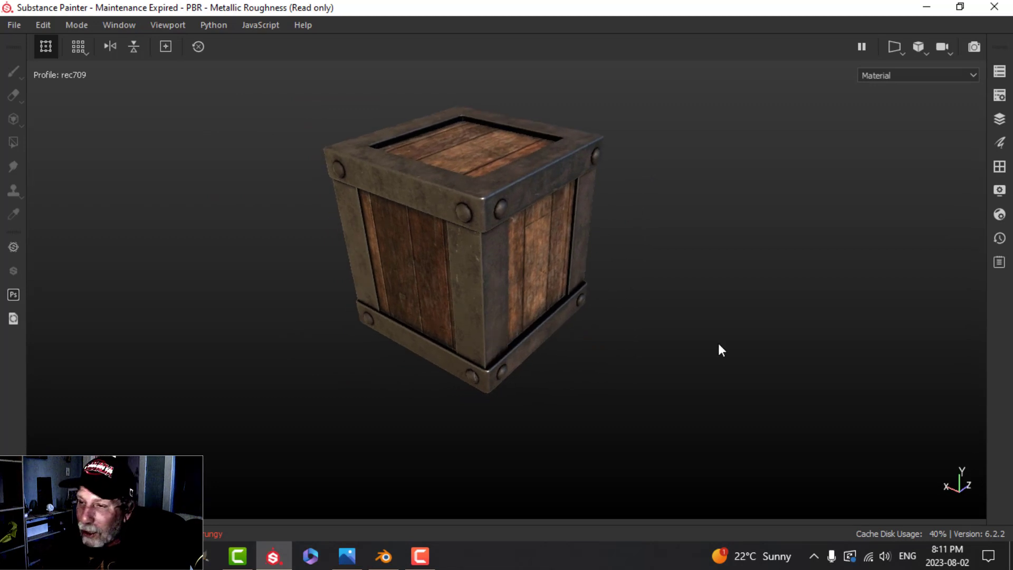